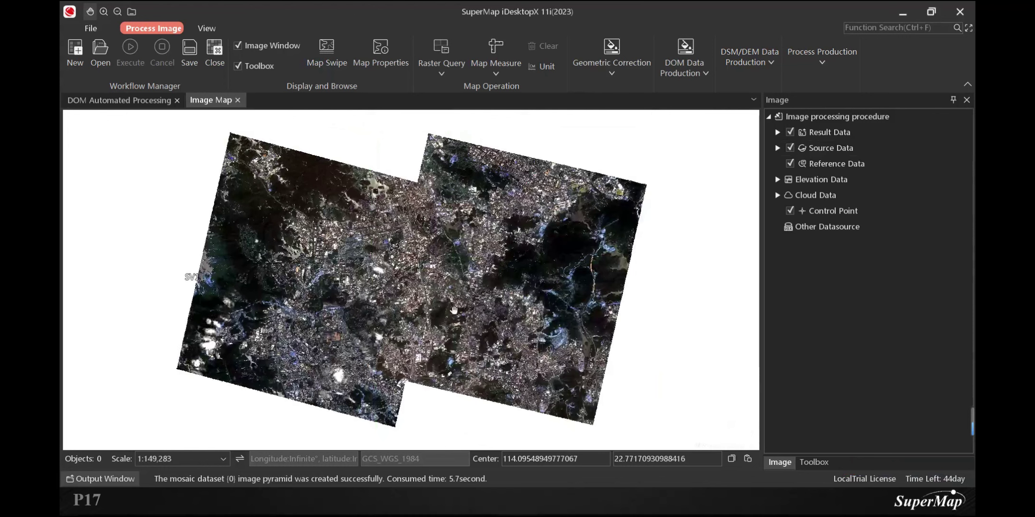
# - Open the raster import for Reference Data and choose to add images from a folder
pyautogui.moveTo(578, 294); pyautogui.dragTo(594, 292)
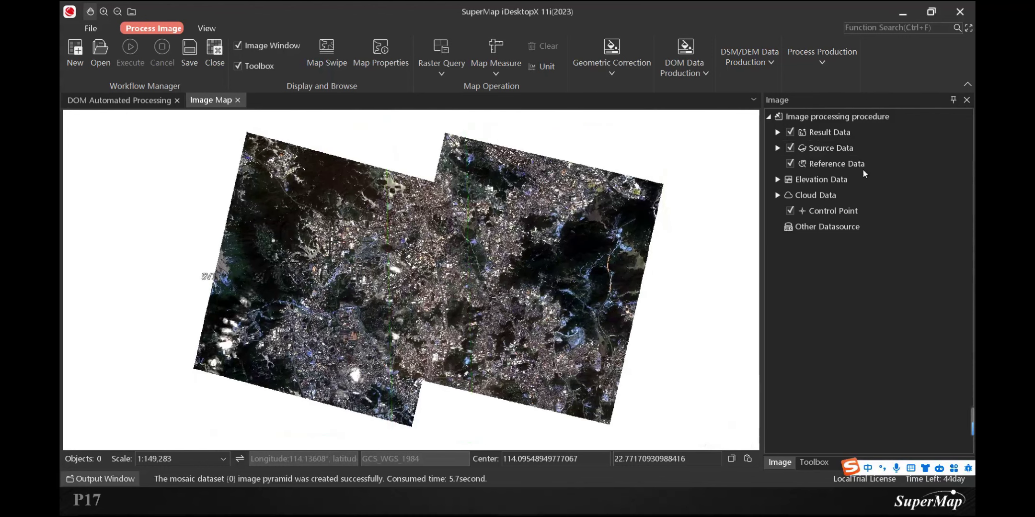
pyautogui.click(829, 164)
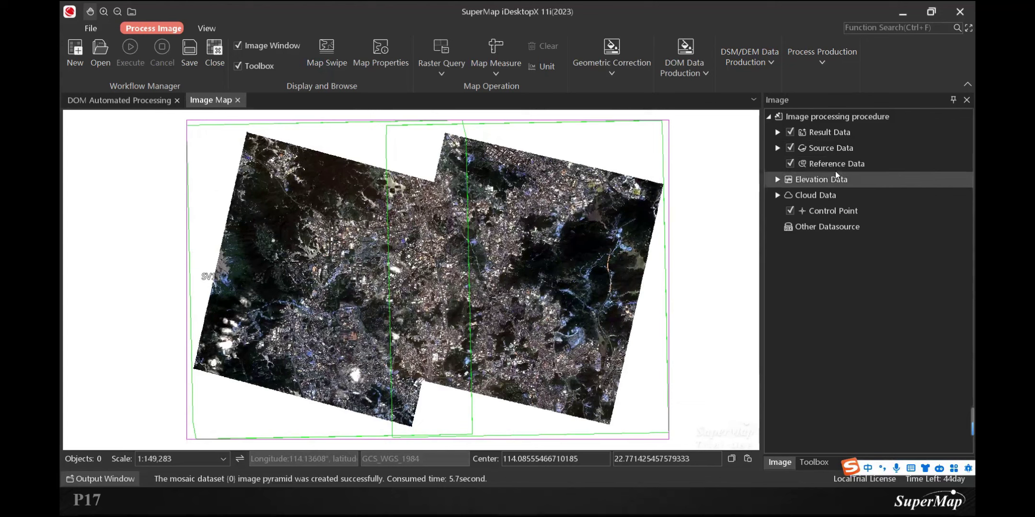
pyautogui.rightClick(844, 165)
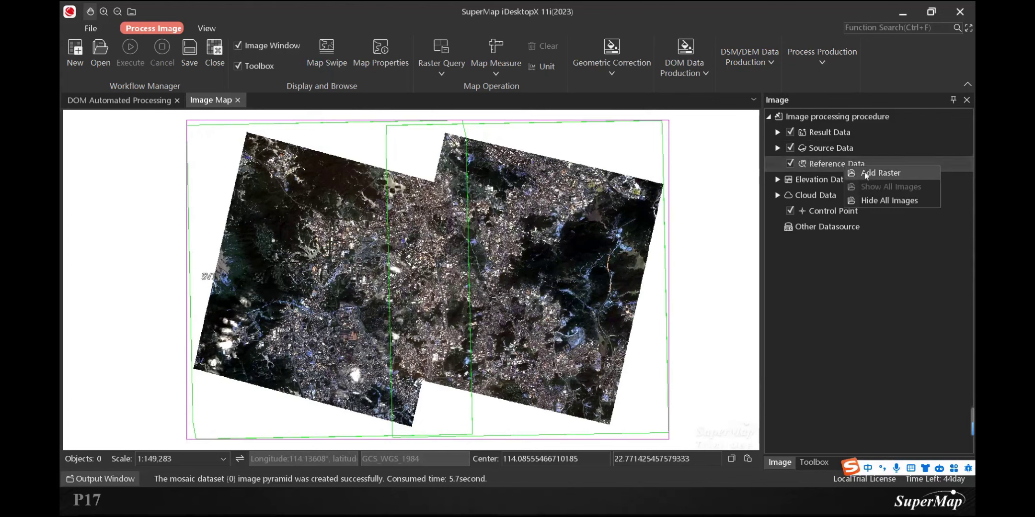
pyautogui.click(876, 171)
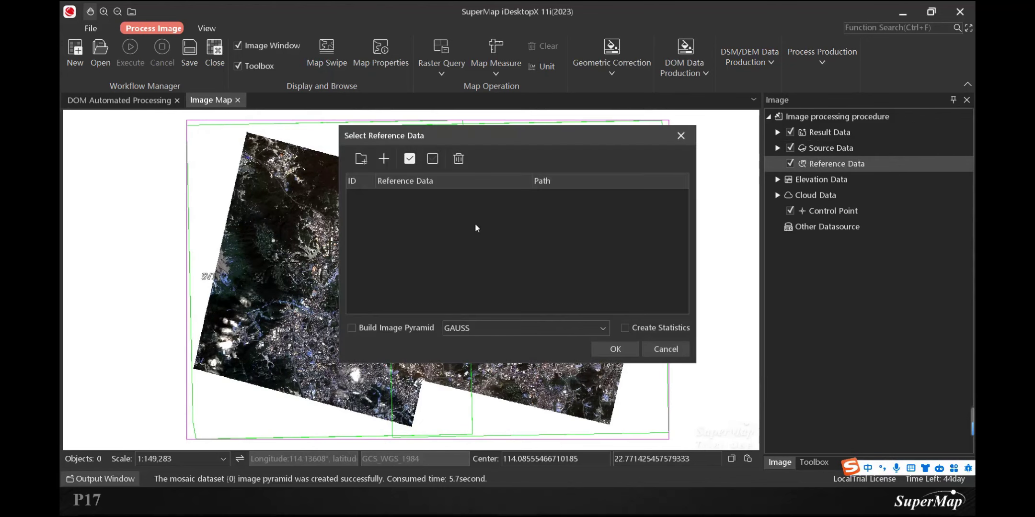
pyautogui.click(361, 159)
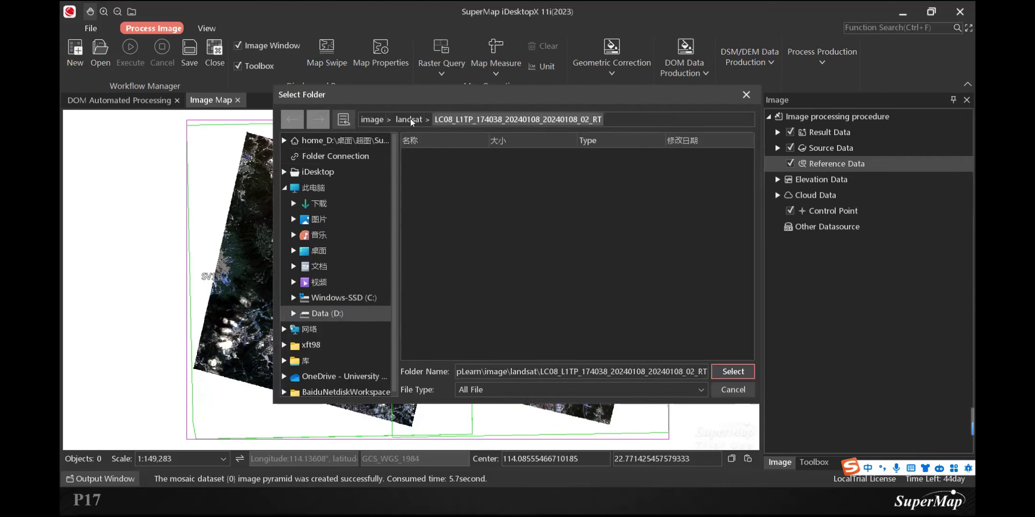
# - Browse to the Software folder inside 桌面\超图\Supermap产品讲解\ImageX Pro
pyautogui.click(318, 252)
pyautogui.doubleClick(421, 187)
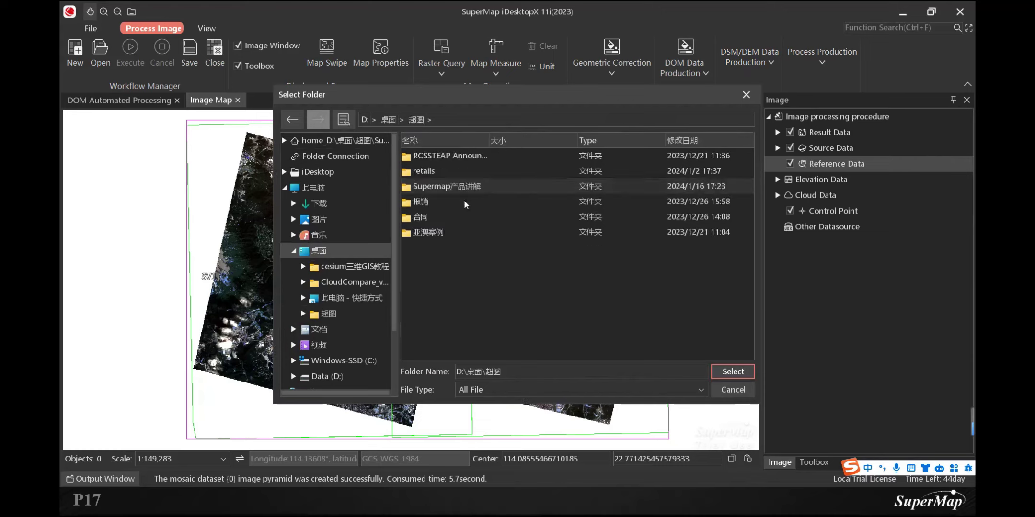
pyautogui.doubleClick(446, 187)
pyautogui.doubleClick(436, 156)
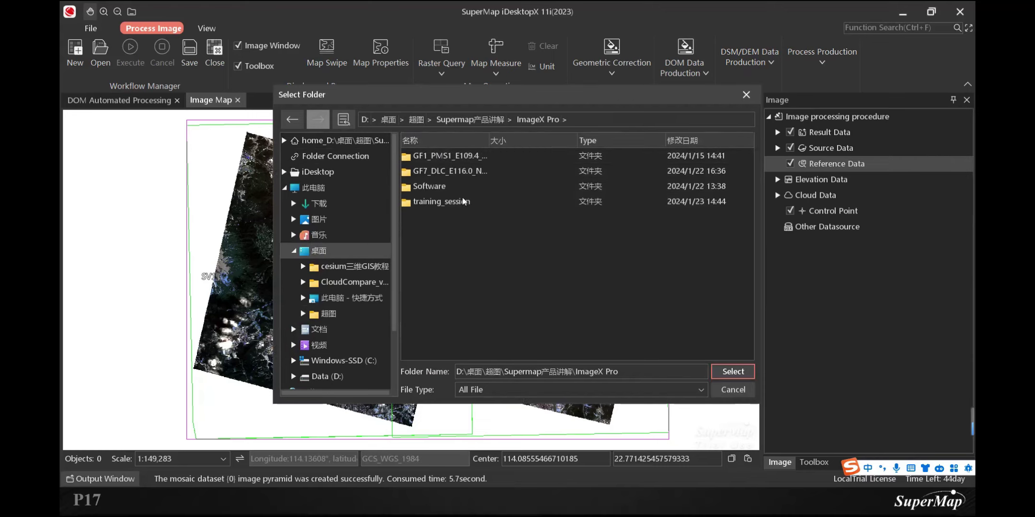
pyautogui.click(483, 122)
pyautogui.doubleClick(442, 155)
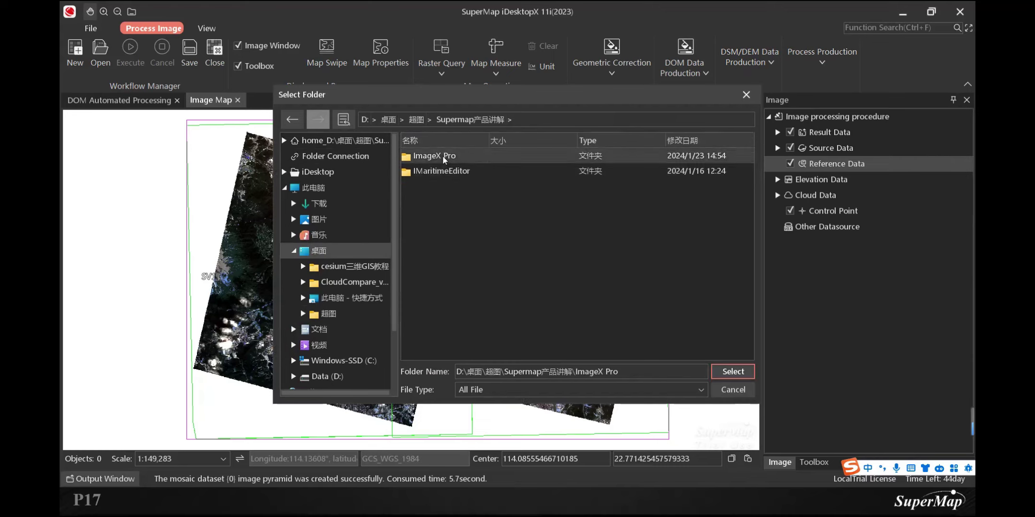
pyautogui.click(433, 184)
pyautogui.doubleClick(433, 185)
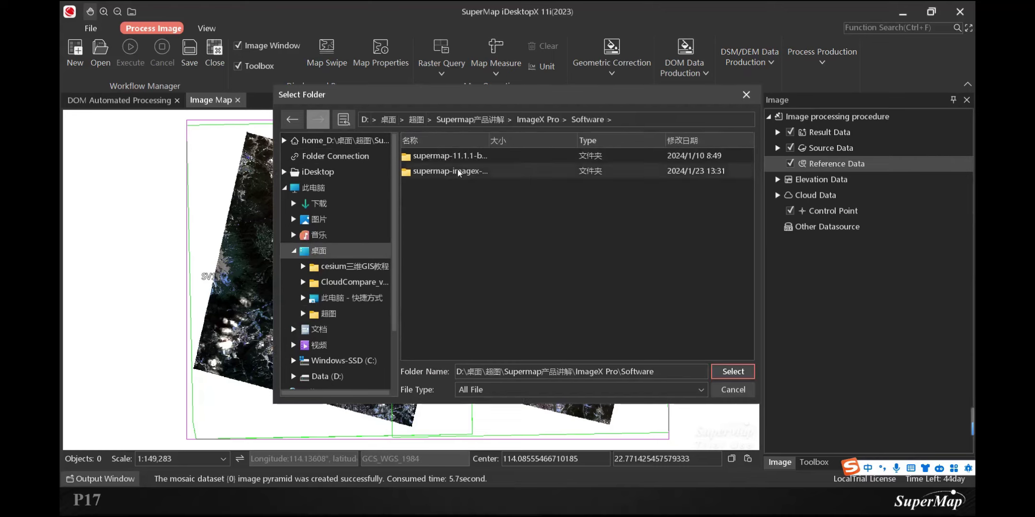
# - Open the example_data folder under supermap-imagex-pro-11.1.0-win64-bin-eng\bin\Resource\RemoteSensing
pyautogui.doubleClick(453, 171)
pyautogui.doubleClick(423, 156)
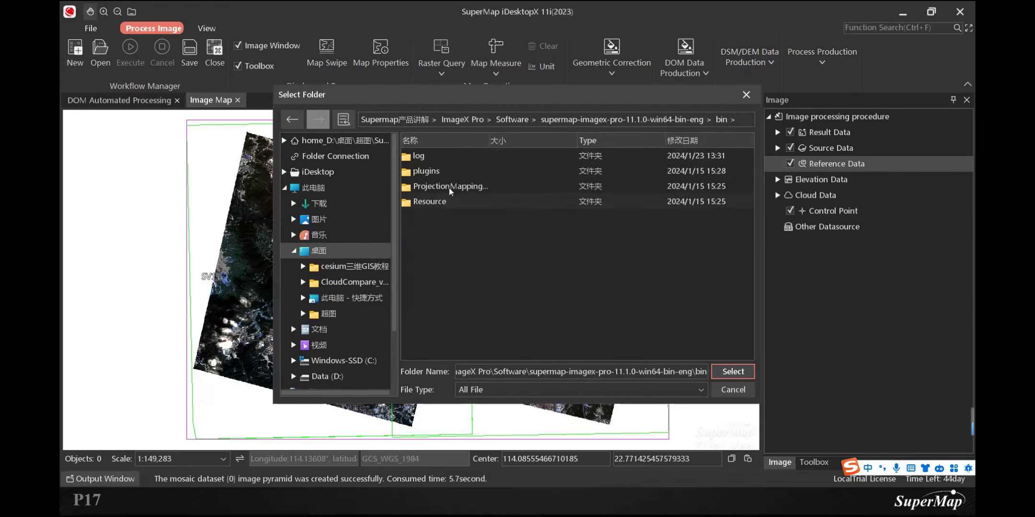
pyautogui.click(446, 203)
pyautogui.doubleClick(445, 203)
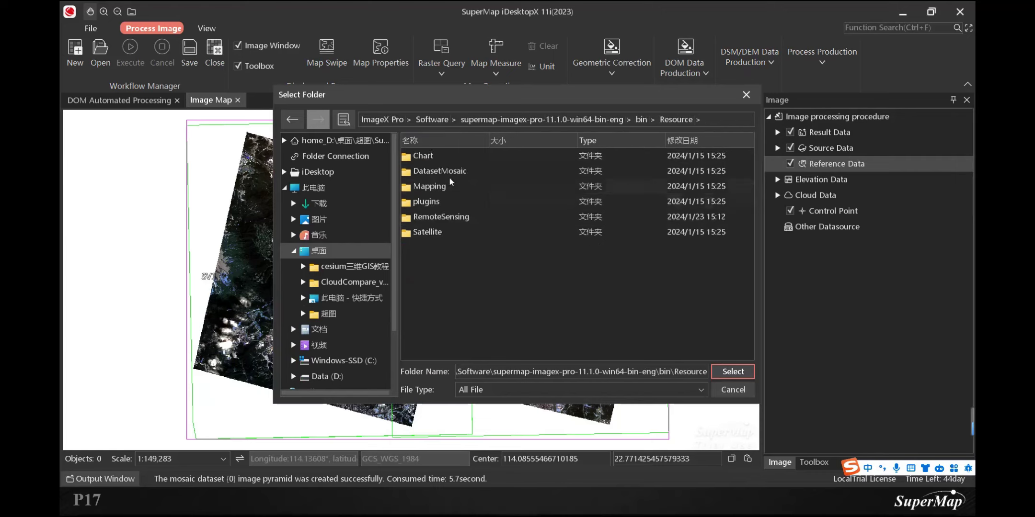
pyautogui.doubleClick(447, 216)
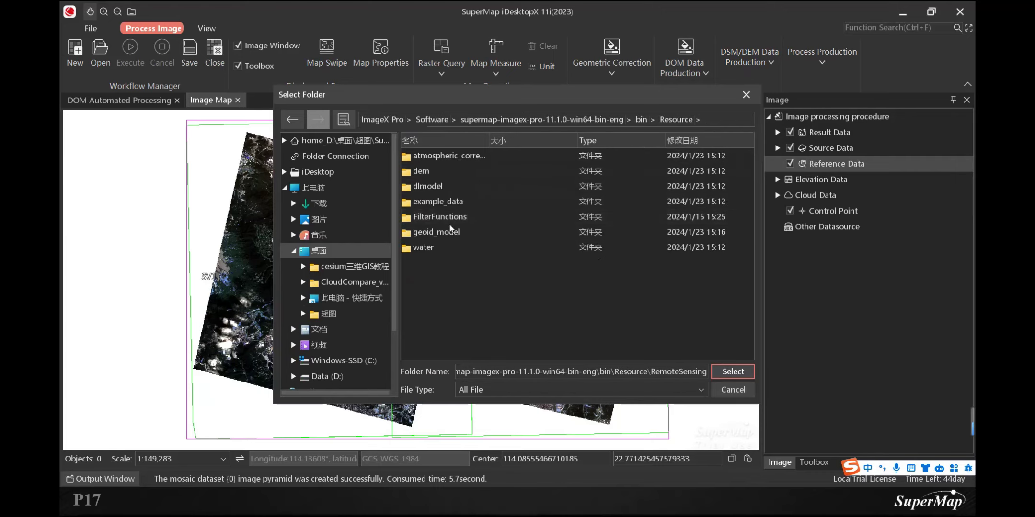
pyautogui.doubleClick(447, 202)
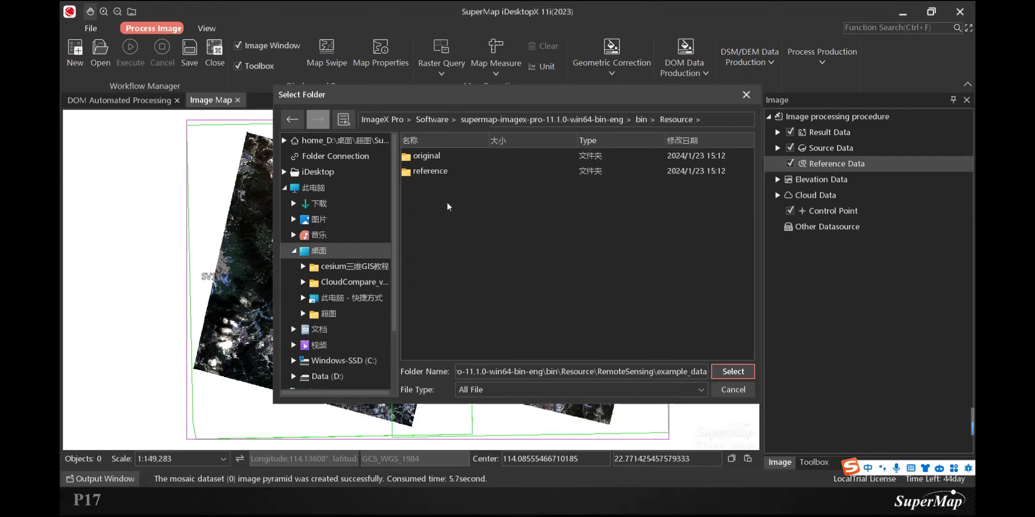
# - Load the images of the reference folder as reference data, without building pyramids or statistics, and view them on the map
pyautogui.click(424, 175)
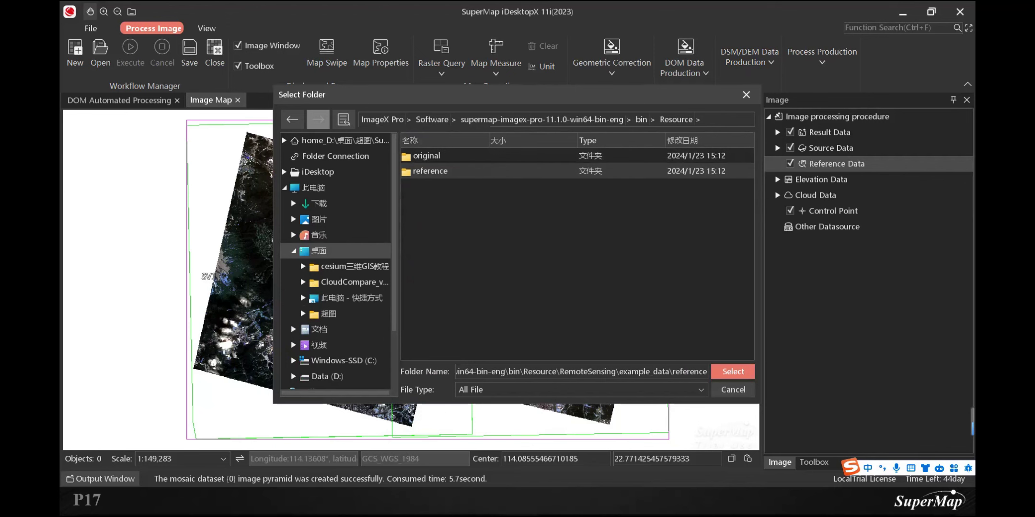
pyautogui.click(733, 372)
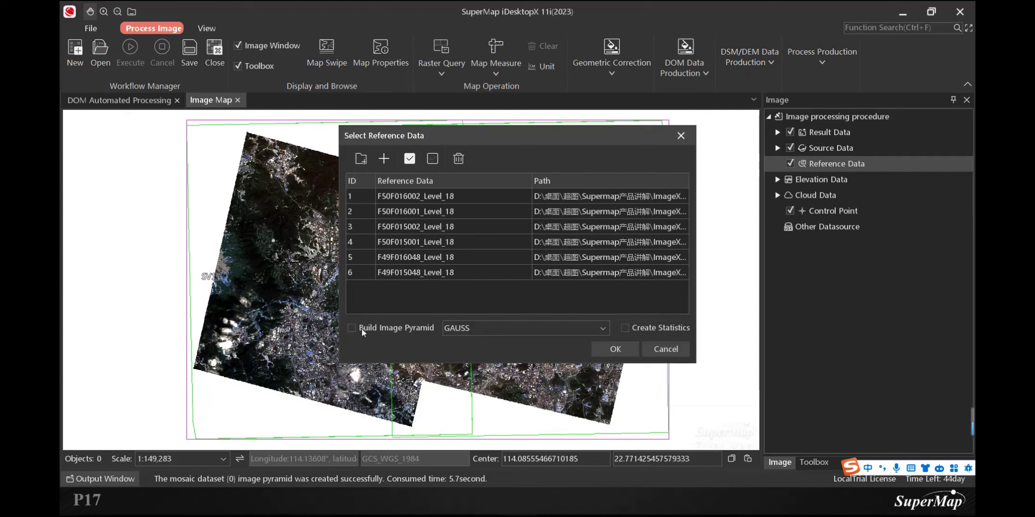
pyautogui.click(607, 350)
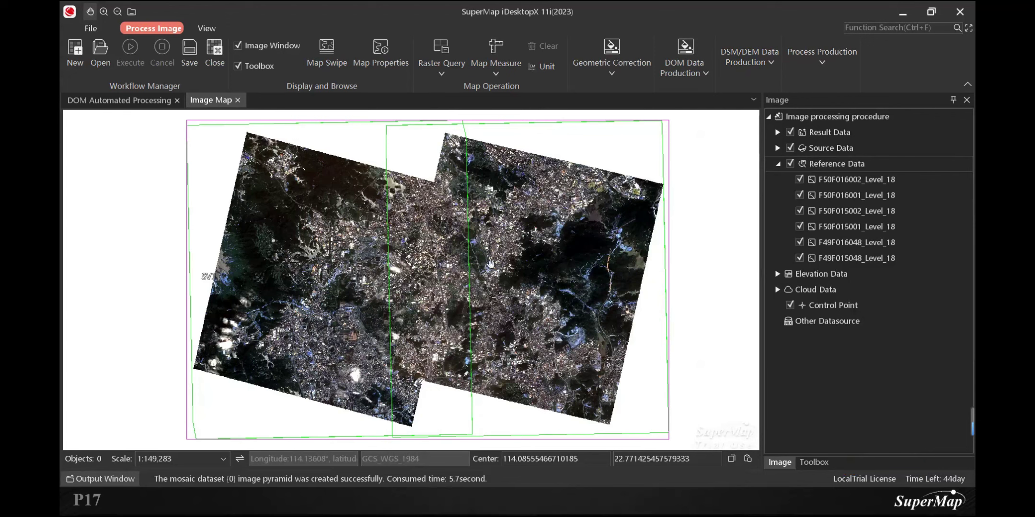
pyautogui.moveTo(429, 312); pyautogui.dragTo(497, 259)
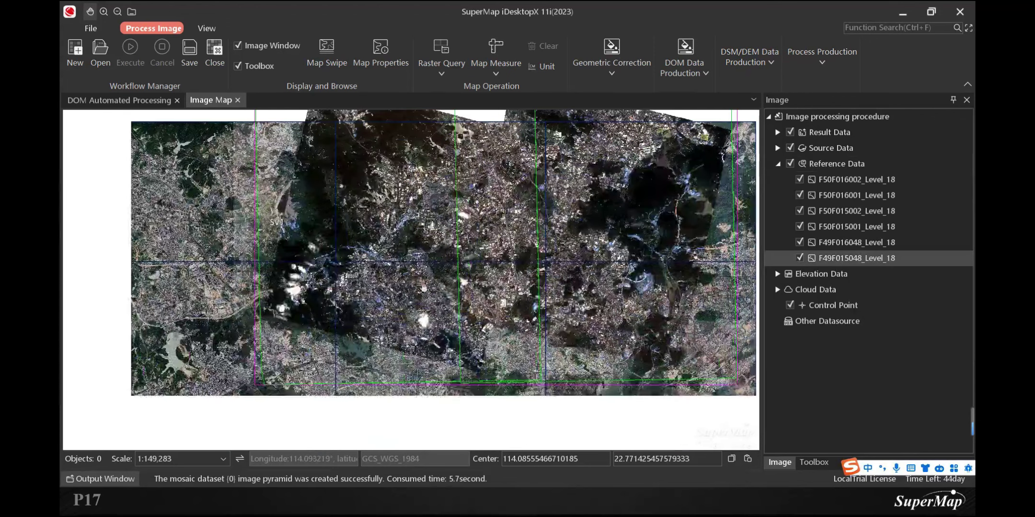
pyautogui.scroll(-1, 470, 244)
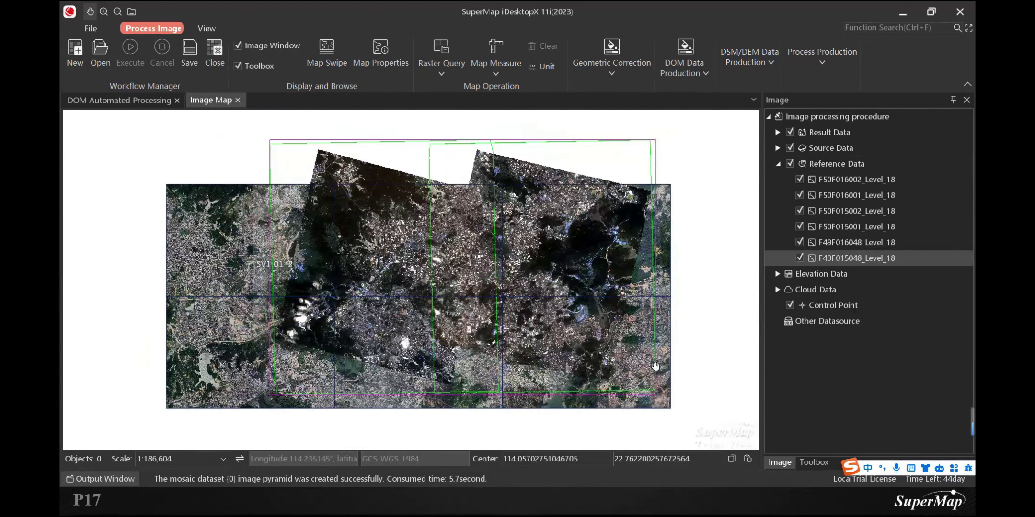
pyautogui.hotkey('alt', 'Tab')
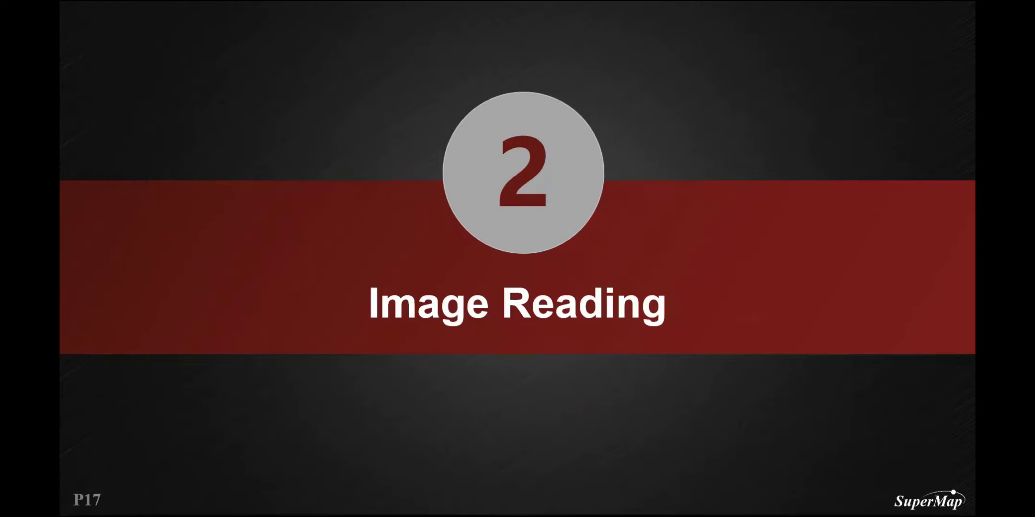
pyautogui.press('Right')
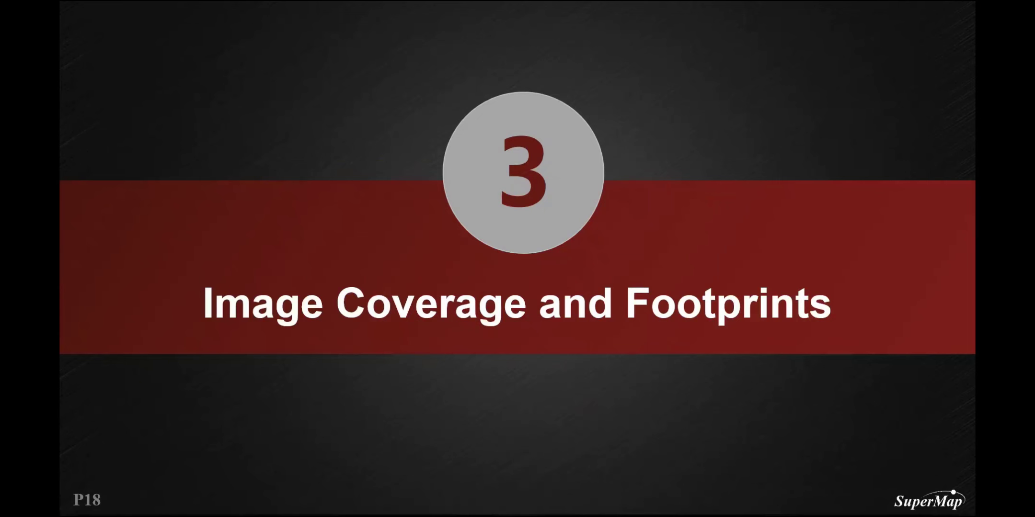
pyautogui.hotkey('alt', 'Tab')
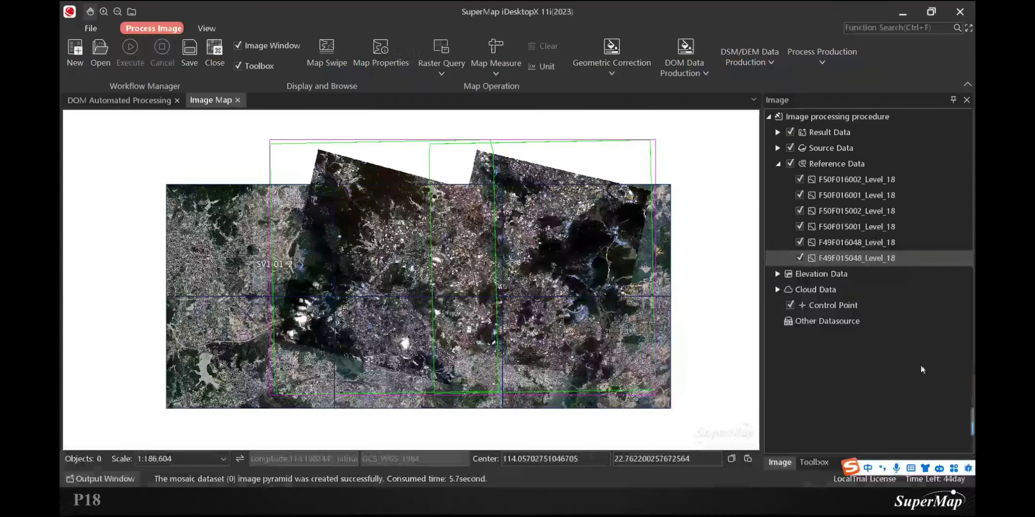
# - Add the Batch Load Images tool from the satellite Image reader tools to a new model and move its nodes higher on the canvas
pyautogui.click(814, 463)
pyautogui.click(814, 130)
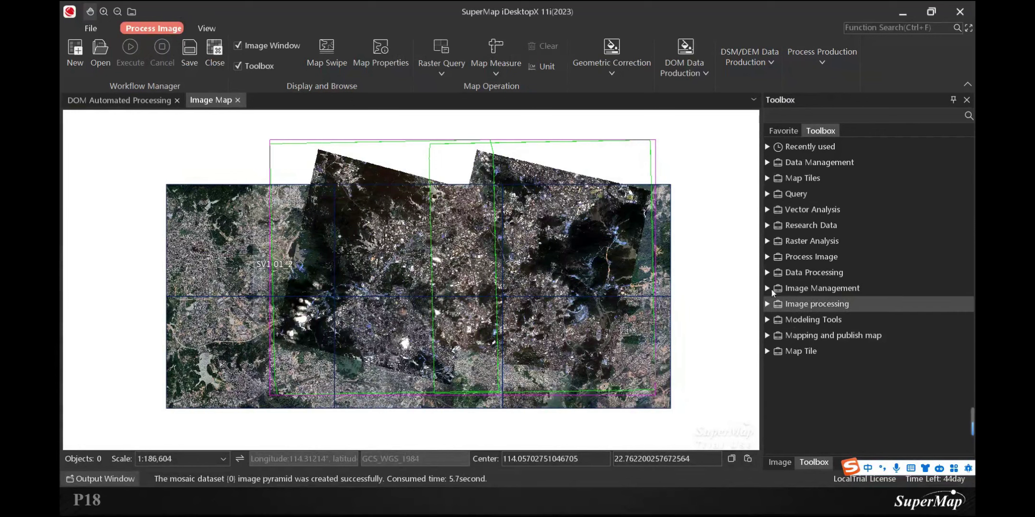
pyautogui.click(767, 305)
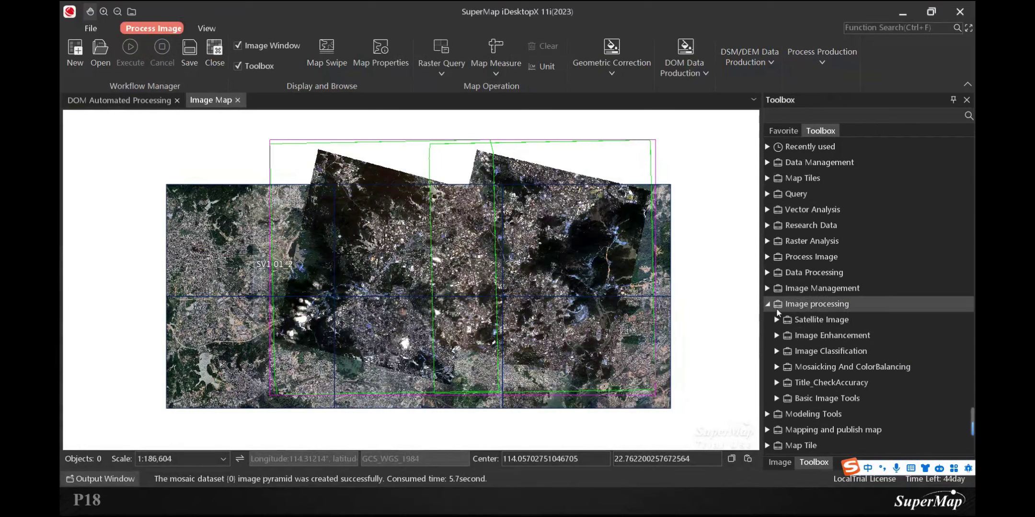
pyautogui.click(776, 319)
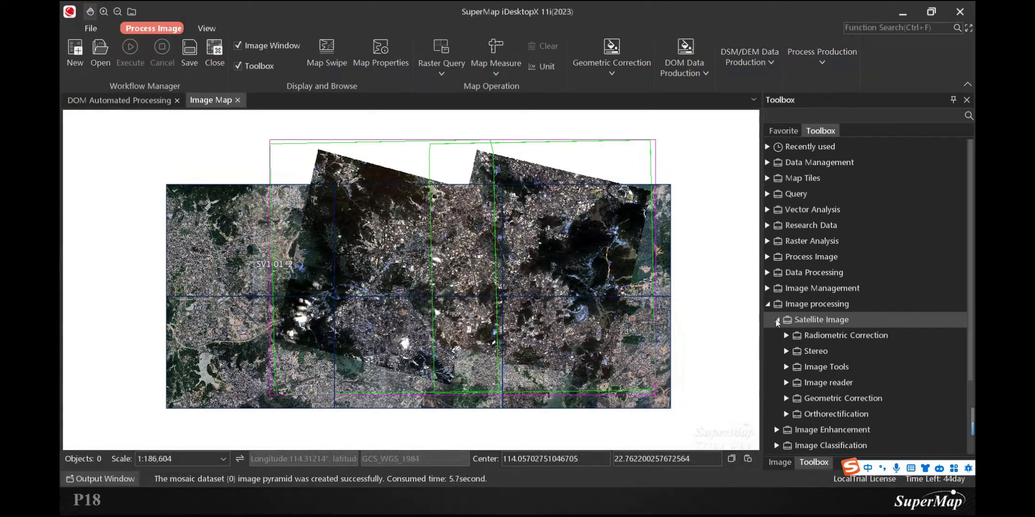
pyautogui.click(788, 384)
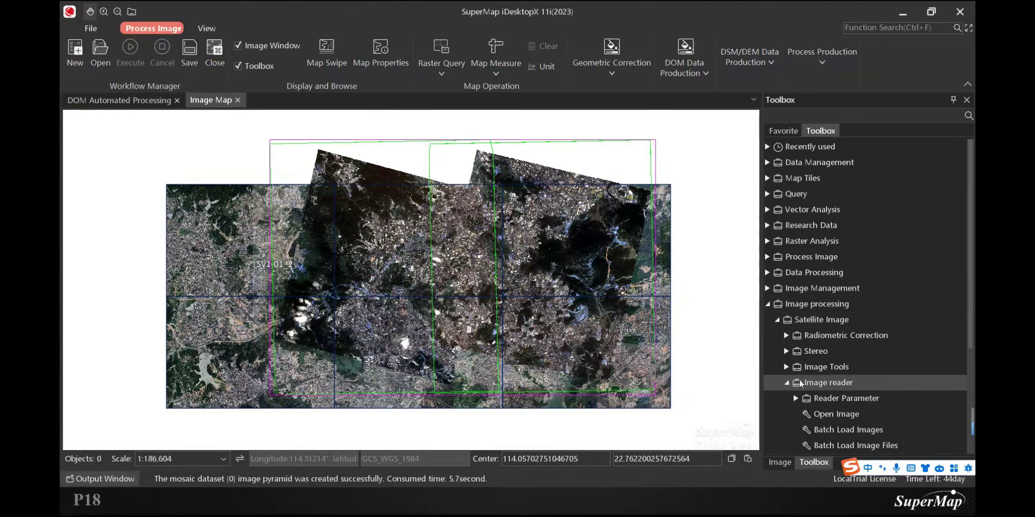
pyautogui.scroll(-1, 849, 366)
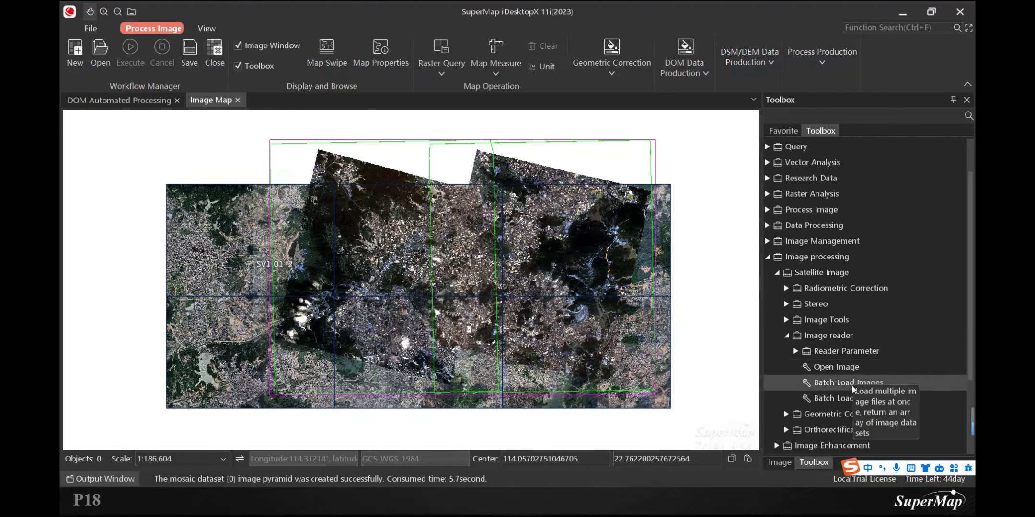
pyautogui.rightClick(836, 386)
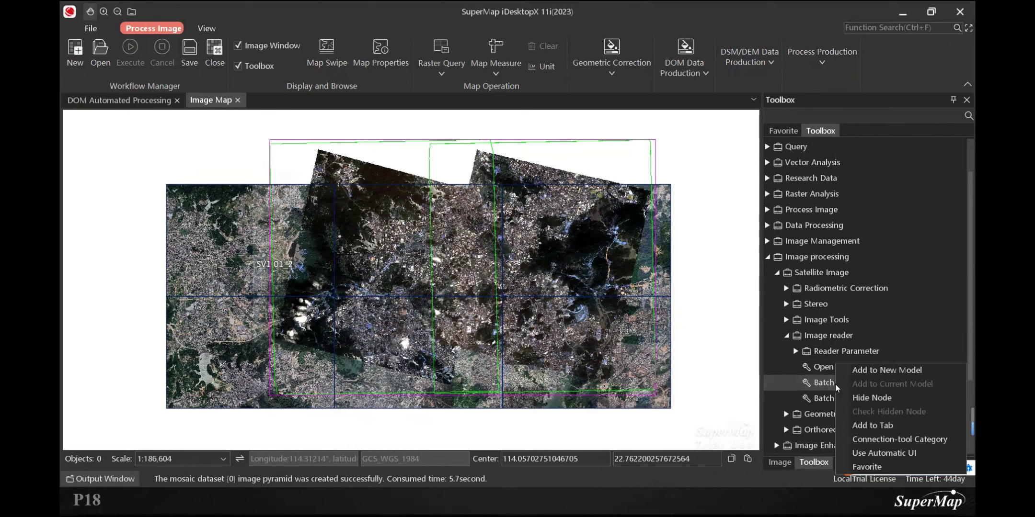
pyautogui.click(917, 376)
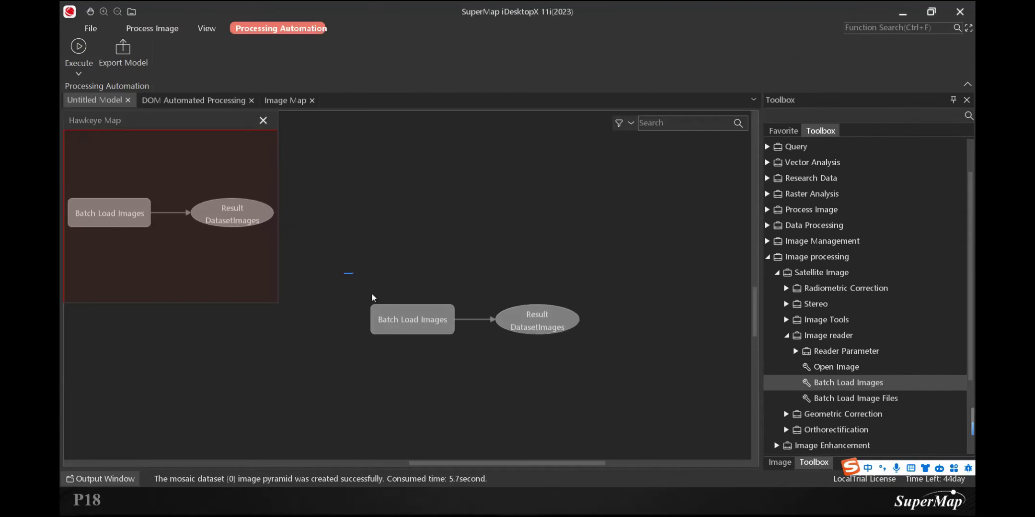
pyautogui.moveTo(374, 298); pyautogui.dragTo(584, 362)
pyautogui.moveTo(415, 320); pyautogui.dragTo(418, 237)
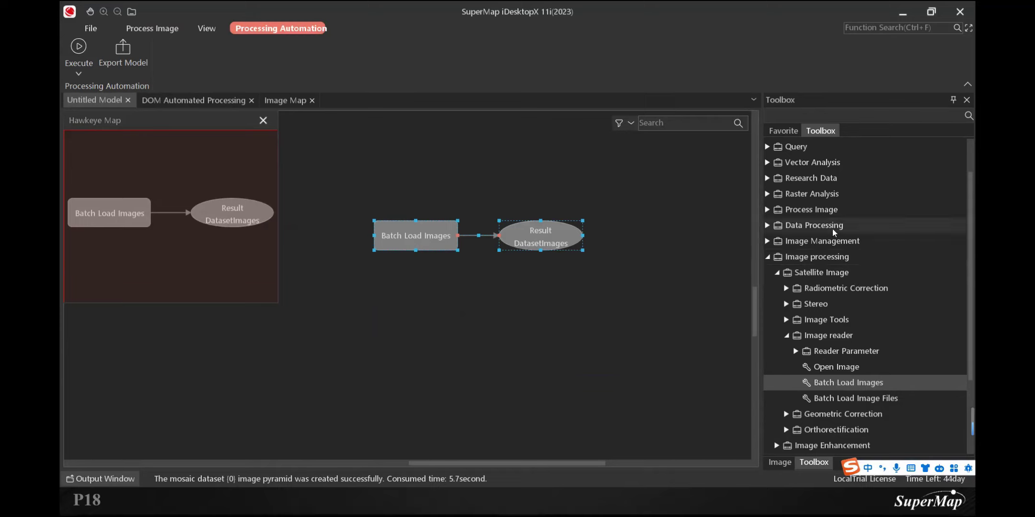
# - Add the Compute Coverage tool from Basic Image Tools to the model, directly below the Batch Load Images node
pyautogui.scroll(-1, 832, 240)
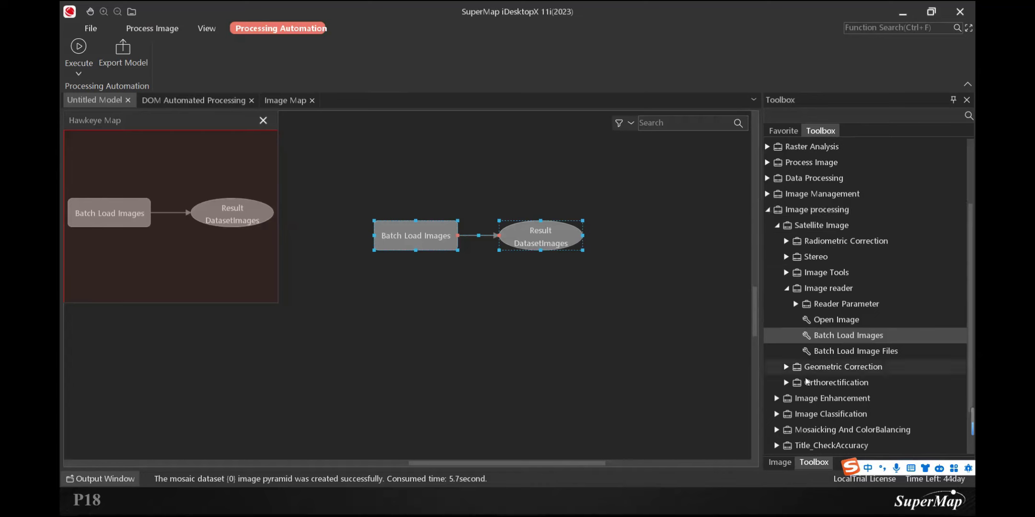
pyautogui.doubleClick(787, 225)
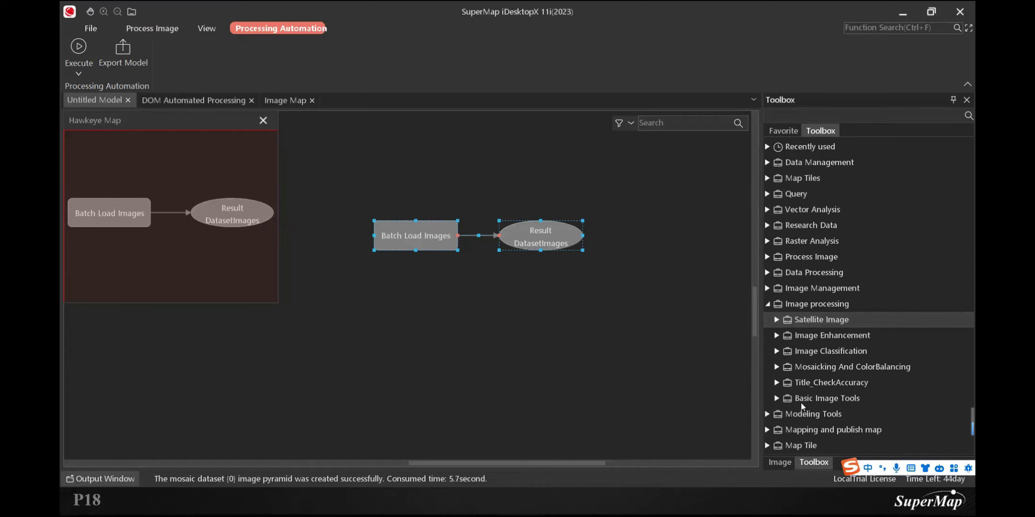
pyautogui.click(781, 398)
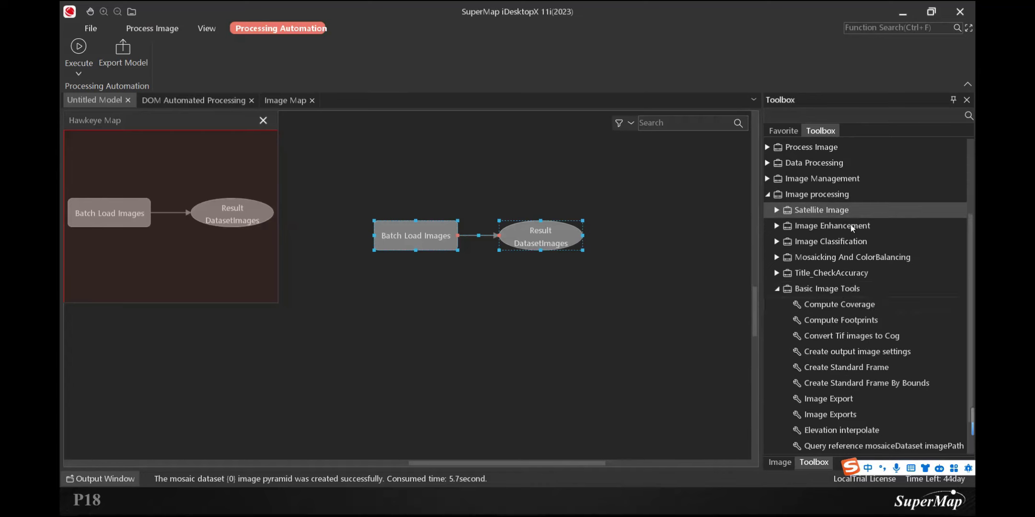
pyautogui.scroll(-1, 851, 224)
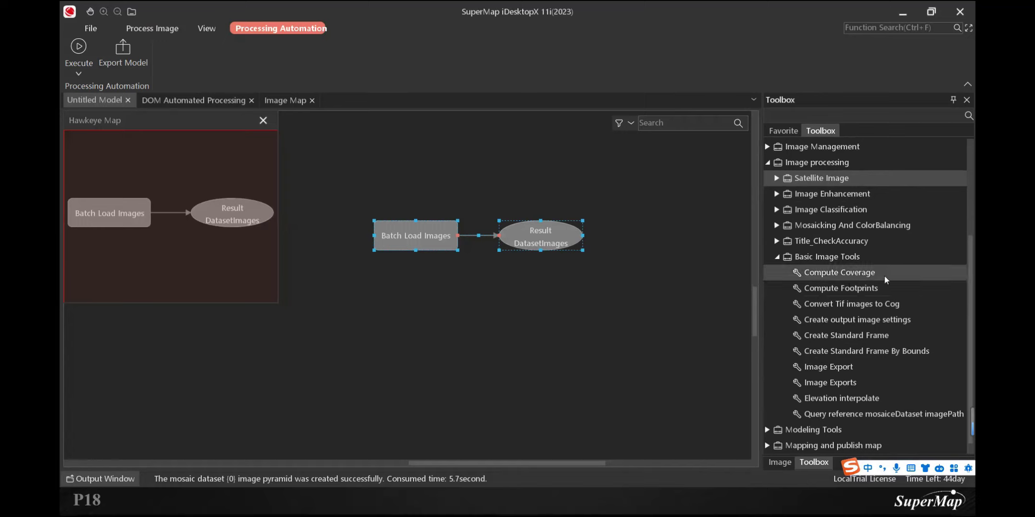
pyautogui.rightClick(861, 273)
pyautogui.click(840, 273)
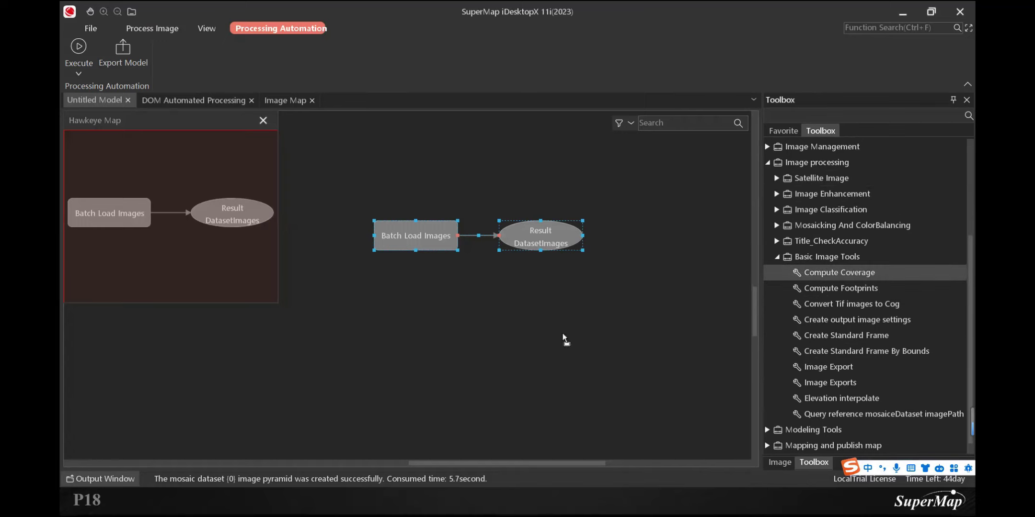
pyautogui.moveTo(395, 307); pyautogui.dragTo(425, 283)
pyautogui.click(628, 331)
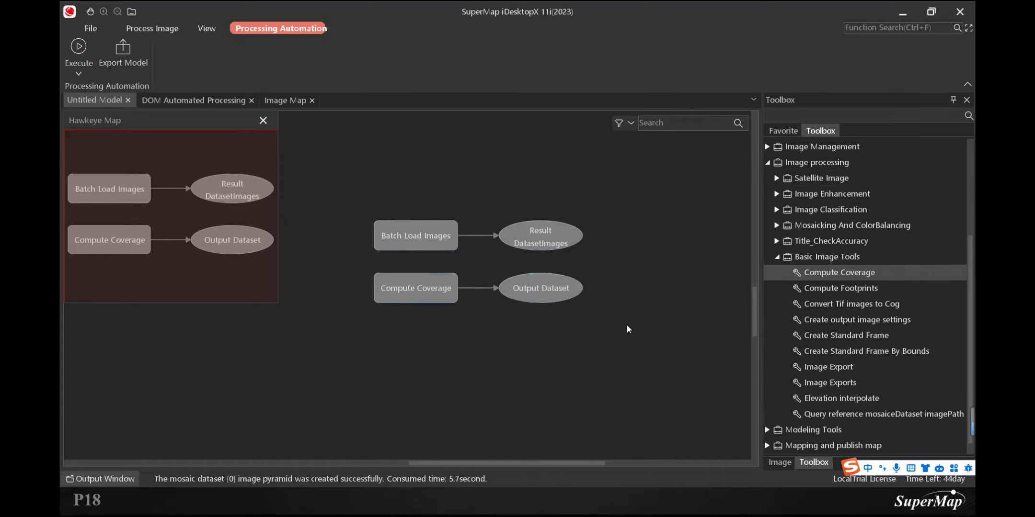
# - Create a new UDBX file datasource in the ImageX Pro\training_session folder, replacing the existing DataSource.udbx, and expand the Other Datasource node
pyautogui.click(780, 463)
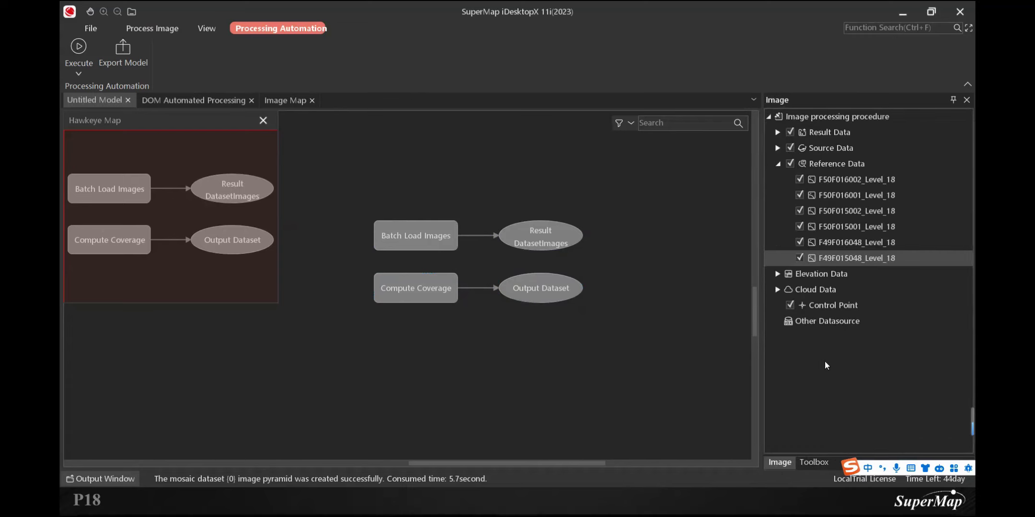
pyautogui.rightClick(838, 322)
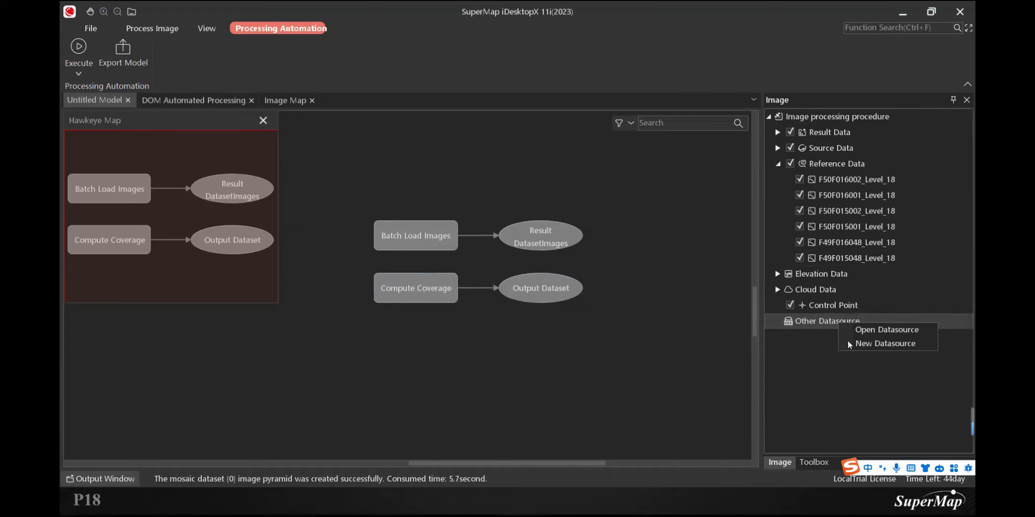
pyautogui.click(885, 344)
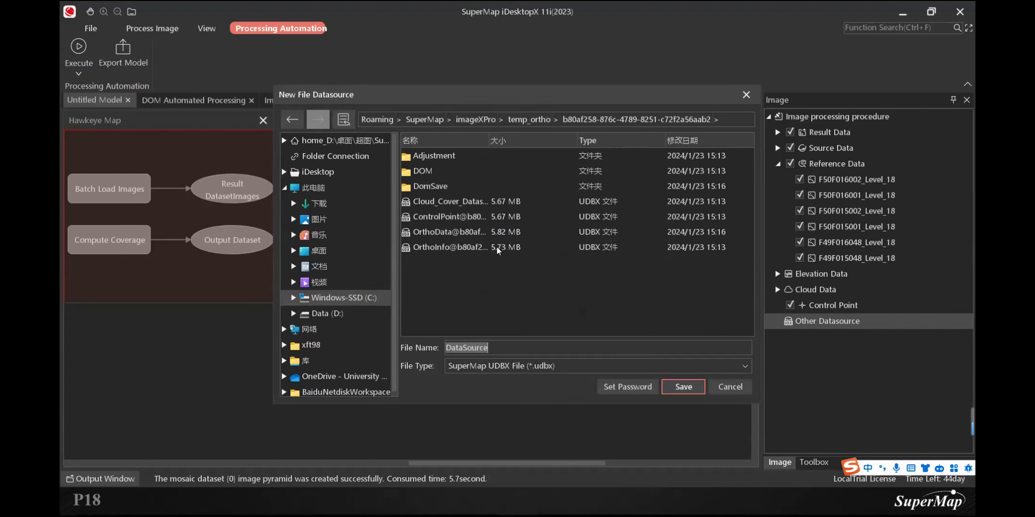
pyautogui.click(319, 251)
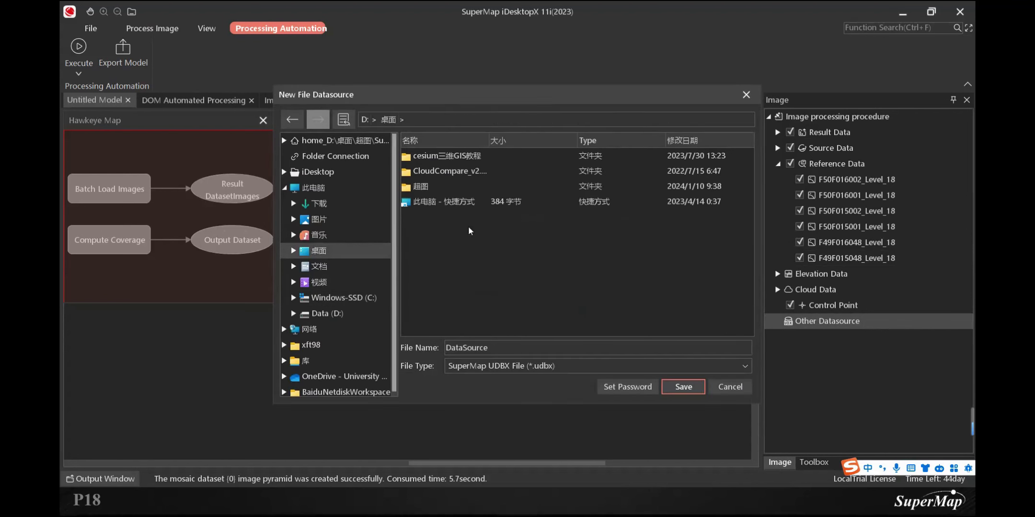
pyautogui.doubleClick(470, 186)
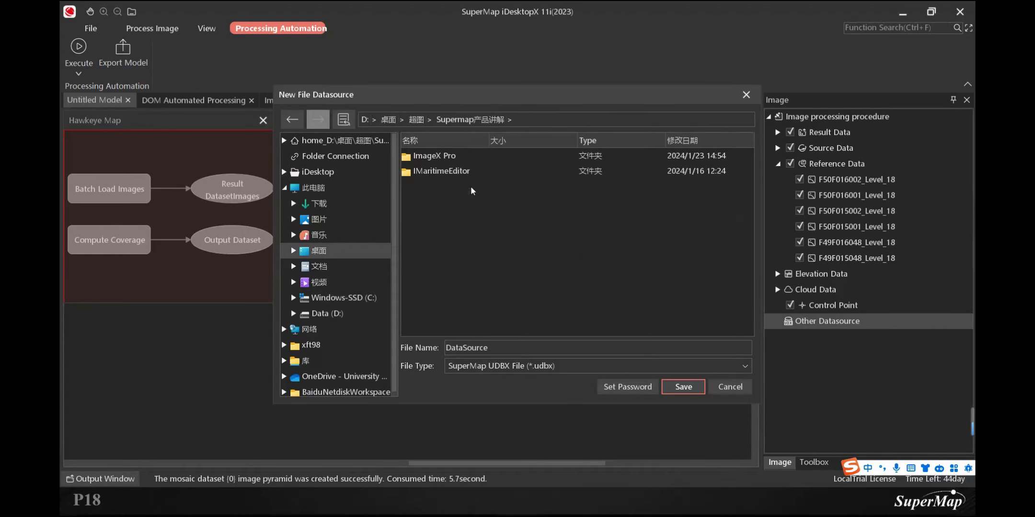
pyautogui.doubleClick(434, 156)
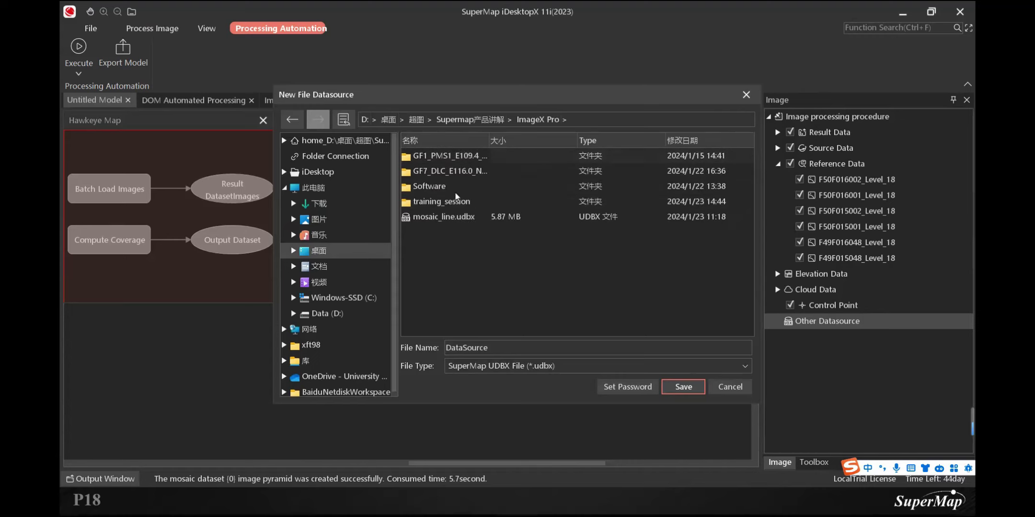
pyautogui.doubleClick(444, 201)
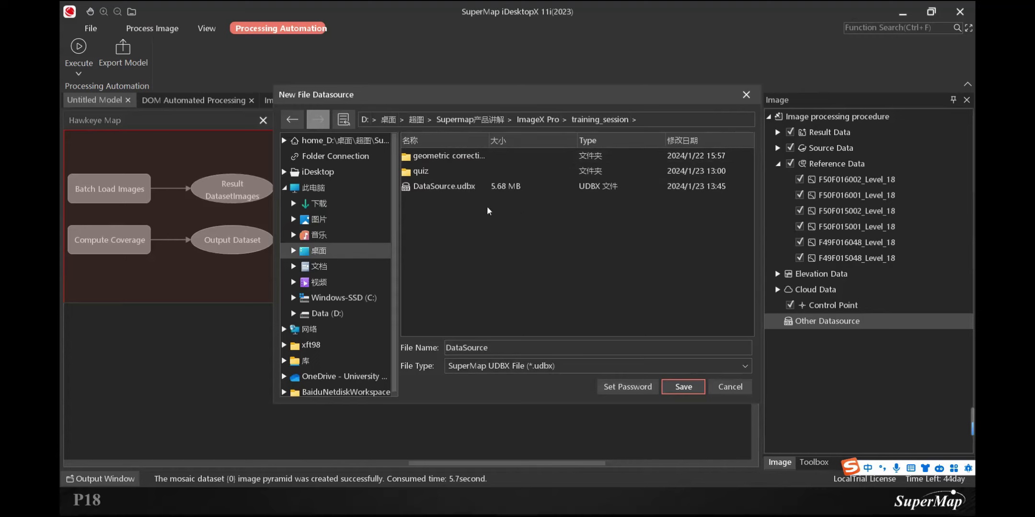
pyautogui.click(445, 187)
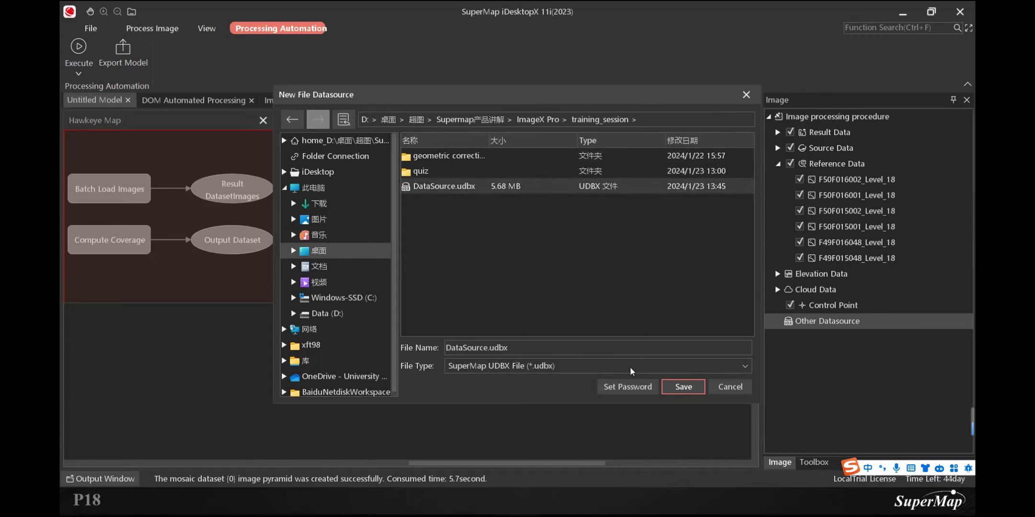
pyautogui.click(688, 389)
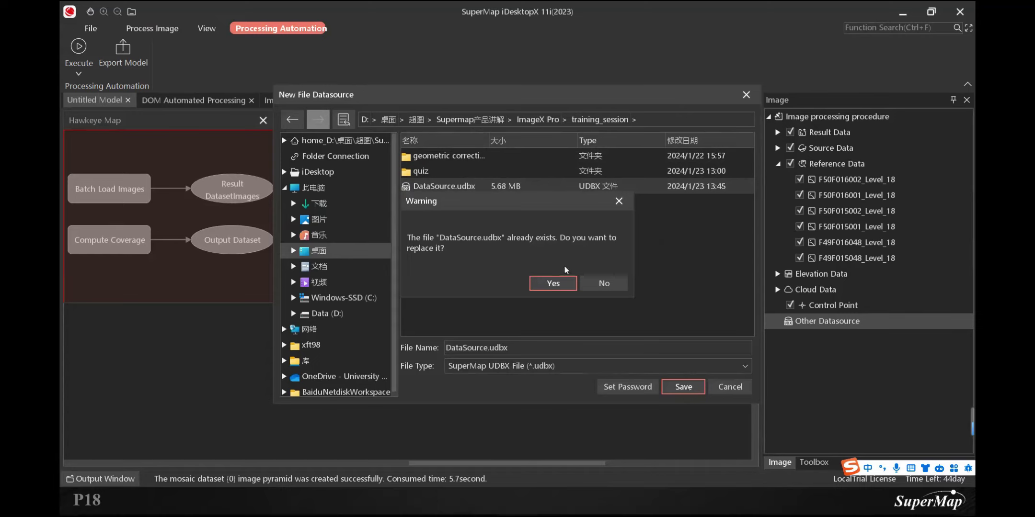
pyautogui.click(554, 285)
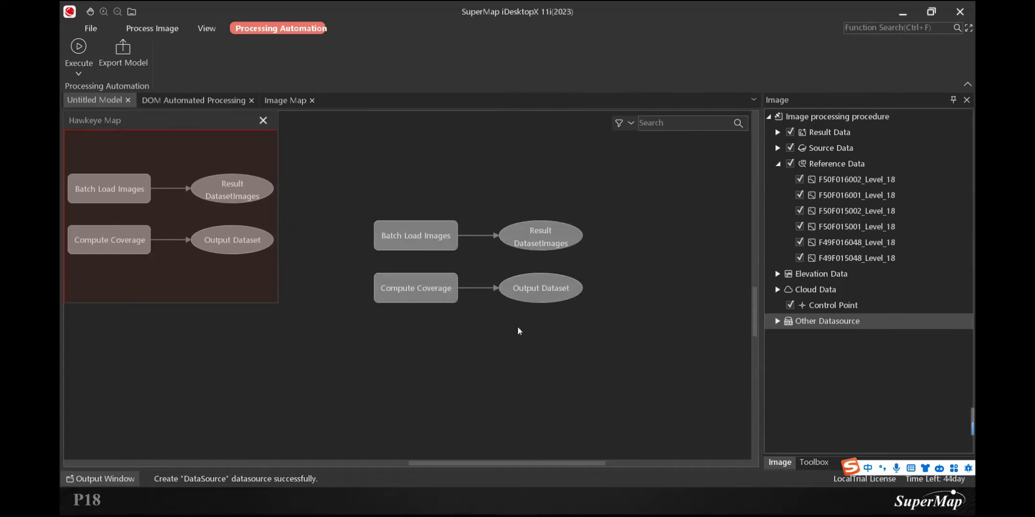
pyautogui.click(782, 324)
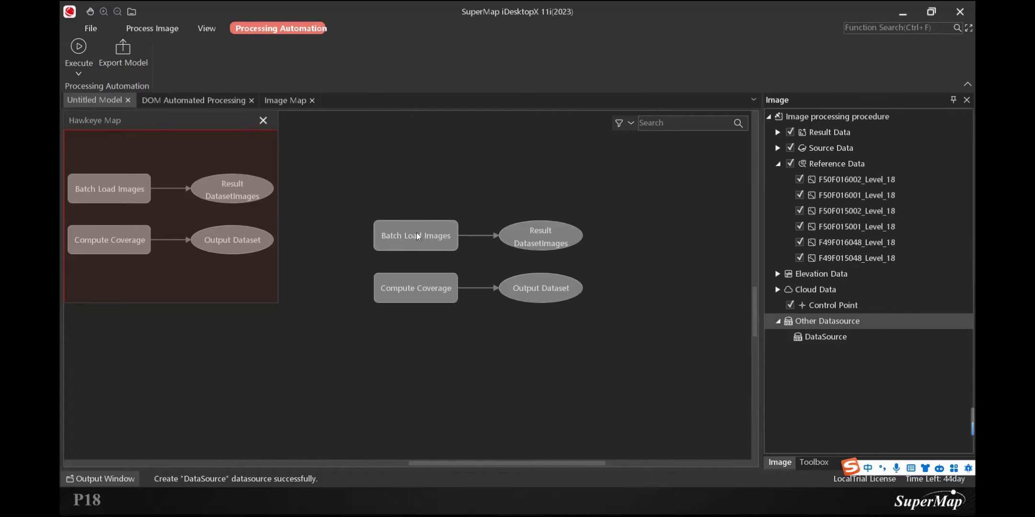
# - Open the folder selection for the file path of the Batch Load Images node and go to the ImageX Pro folder
pyautogui.click(438, 227)
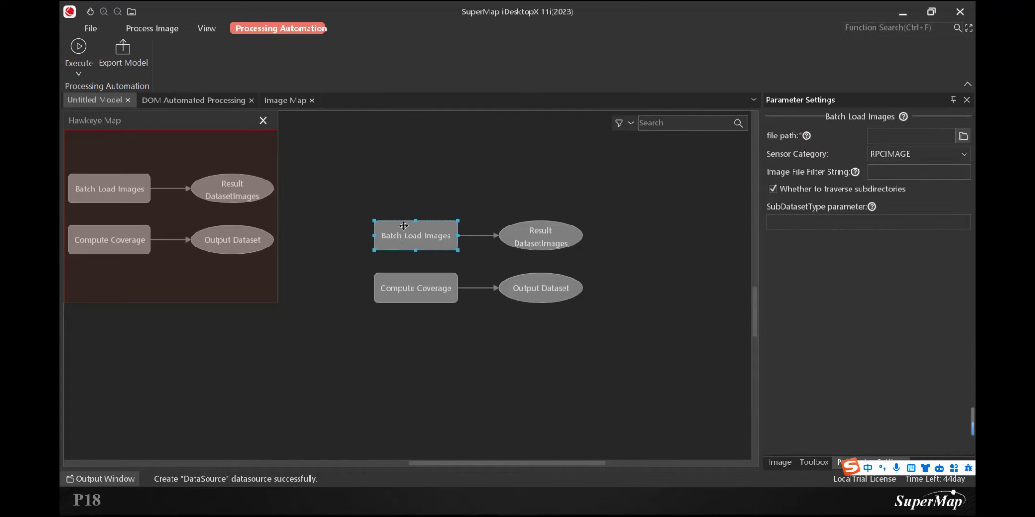
pyautogui.click(963, 136)
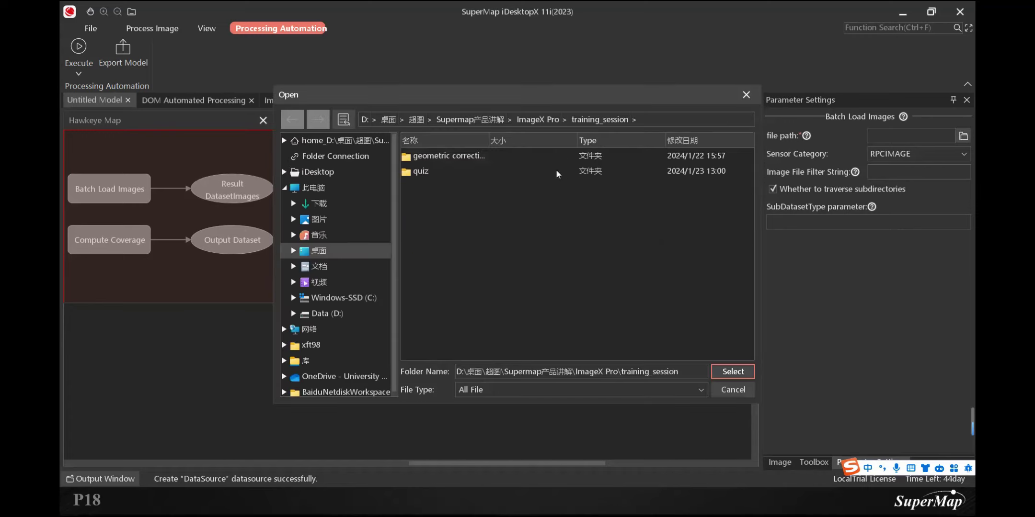
pyautogui.click(547, 121)
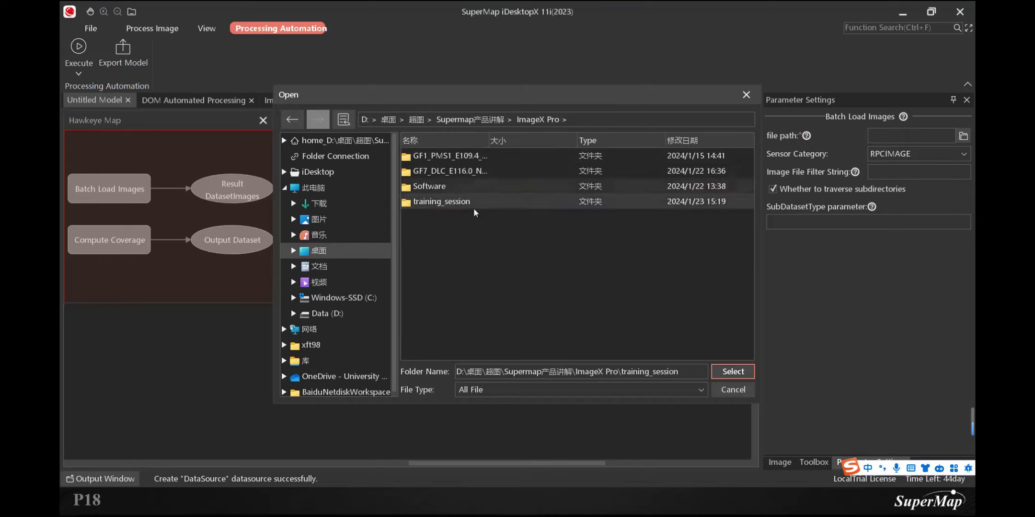
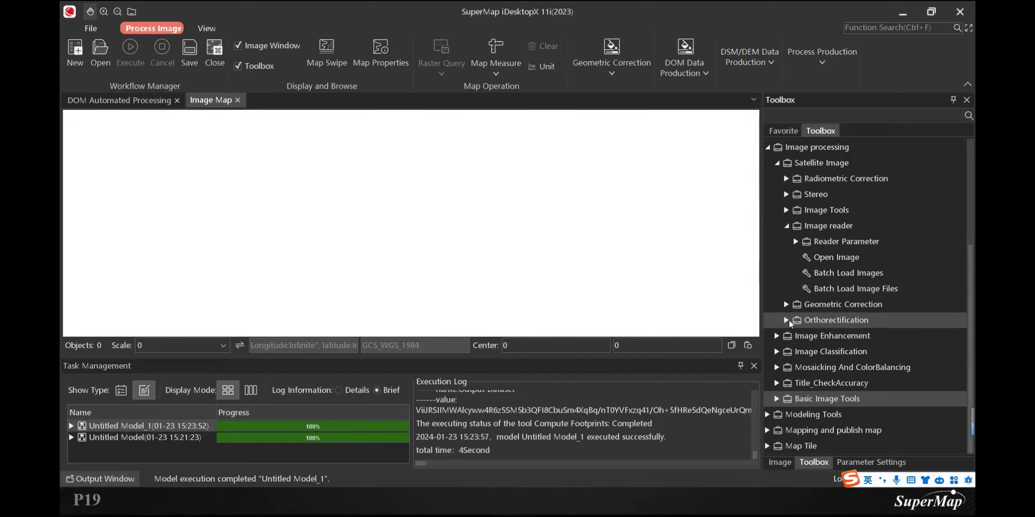
# - Examine the parameters of the Batch fusion orthorectification tool and the datasources offered for its multispectral datasets
pyautogui.doubleClick(795, 323)
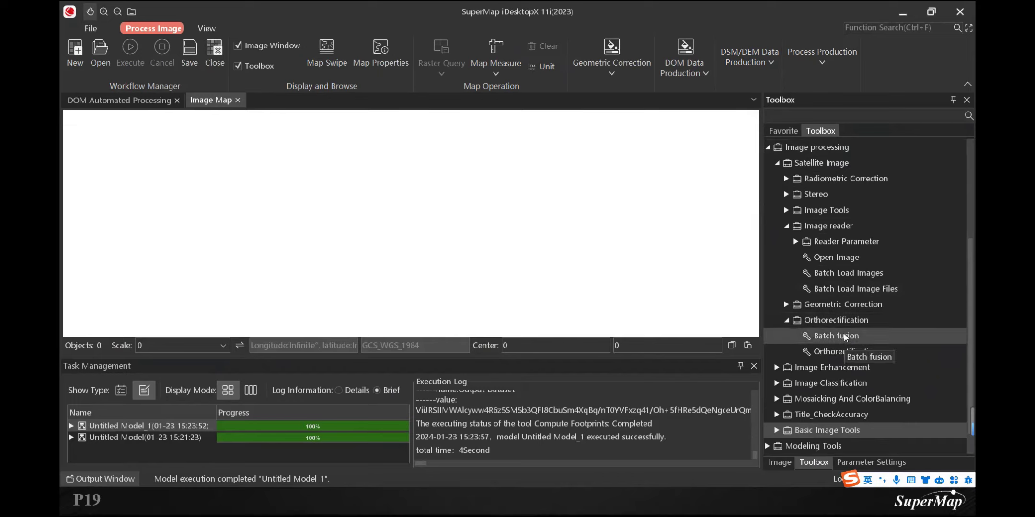
pyautogui.doubleClick(825, 336)
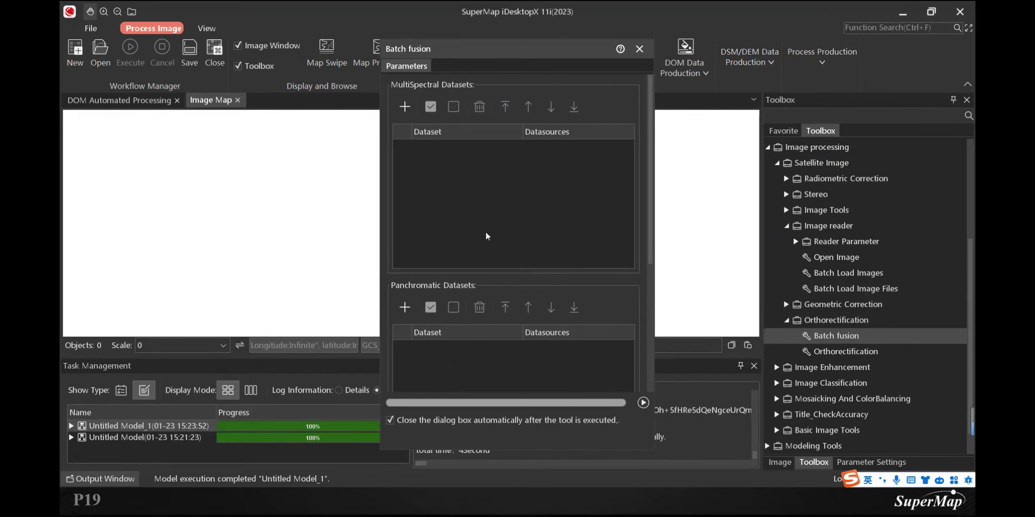
pyautogui.click(405, 107)
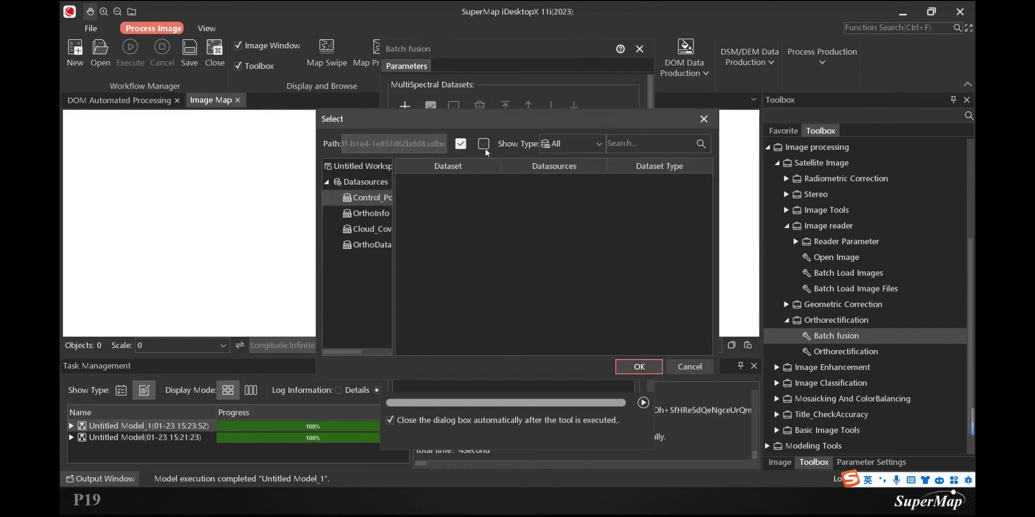
pyautogui.click(704, 119)
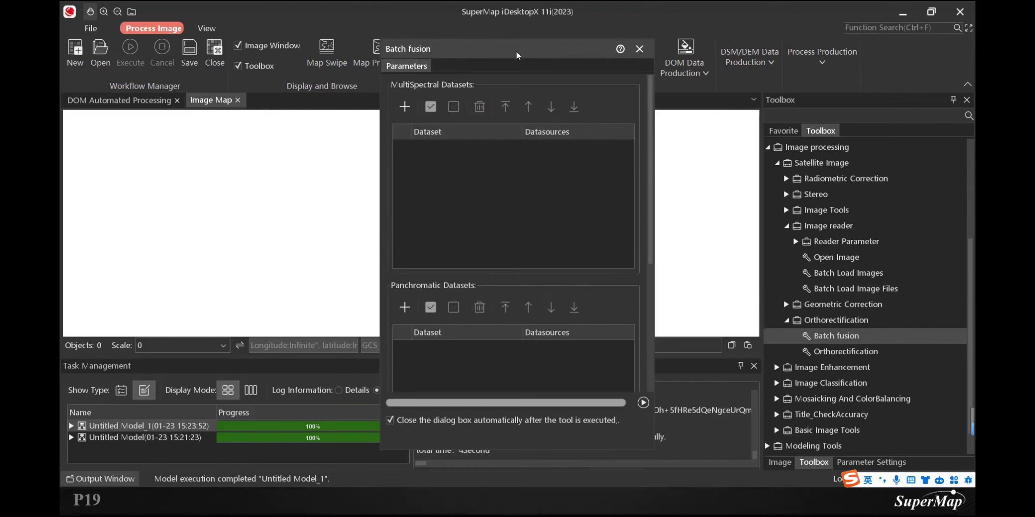
pyautogui.click(640, 49)
pyautogui.click(781, 462)
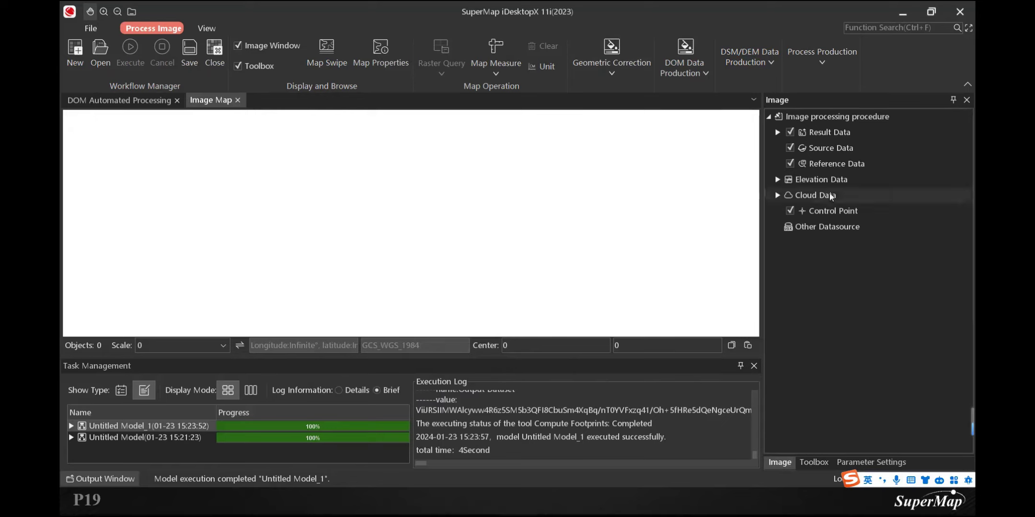
pyautogui.rightClick(837, 149)
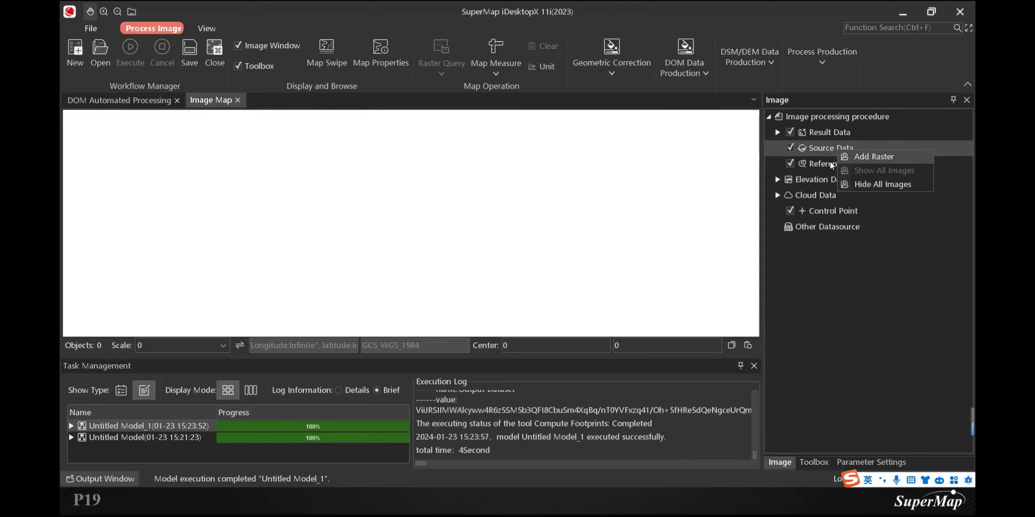
pyautogui.click(884, 159)
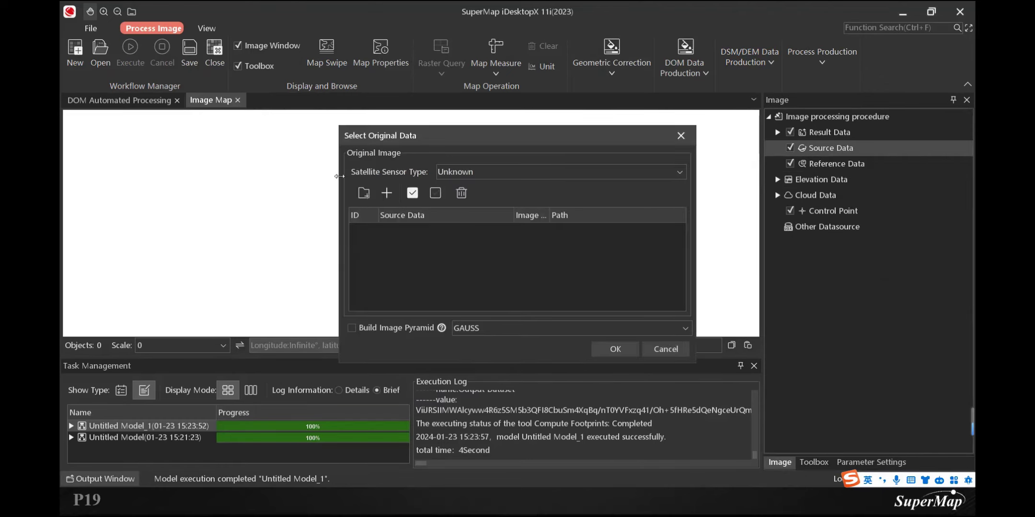
pyautogui.click(537, 177)
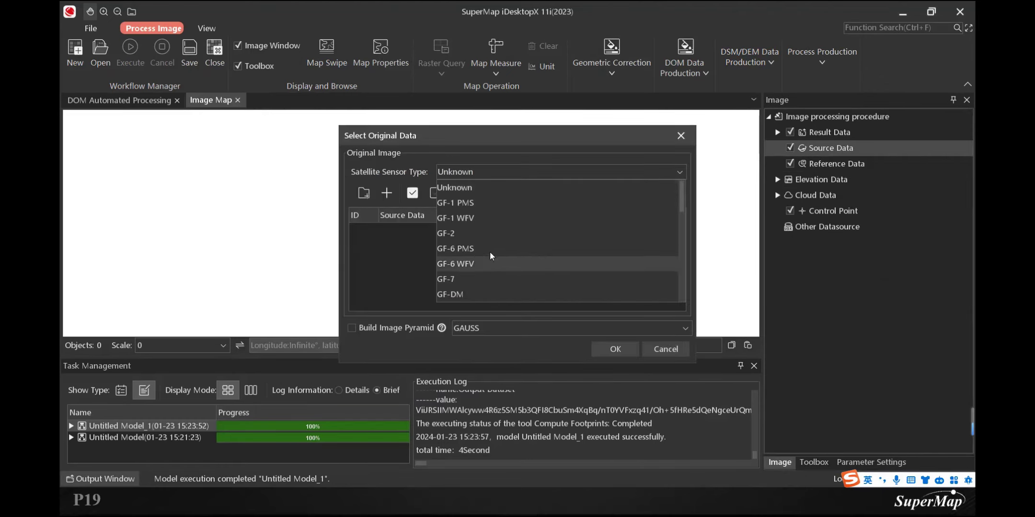
pyautogui.scroll(-1, 491, 250)
pyautogui.click(493, 264)
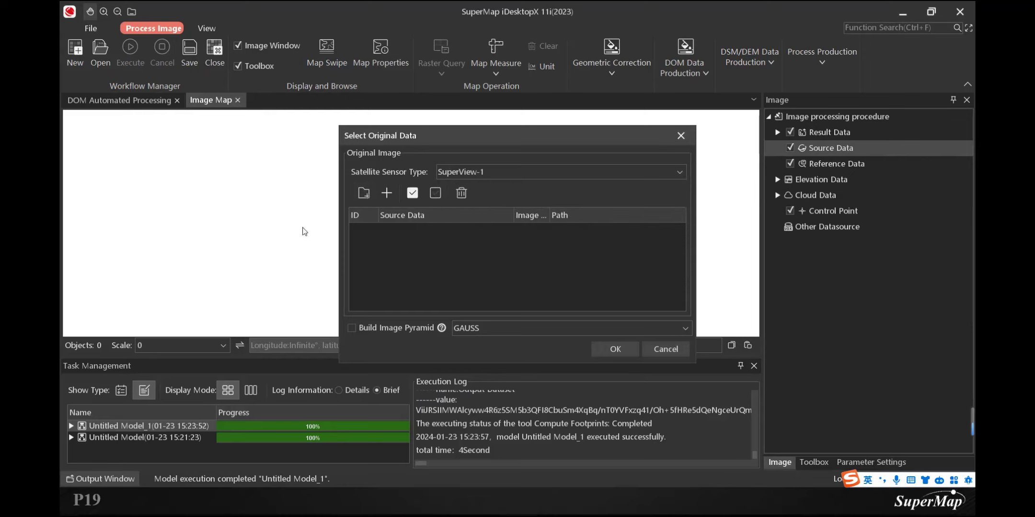
pyautogui.click(364, 193)
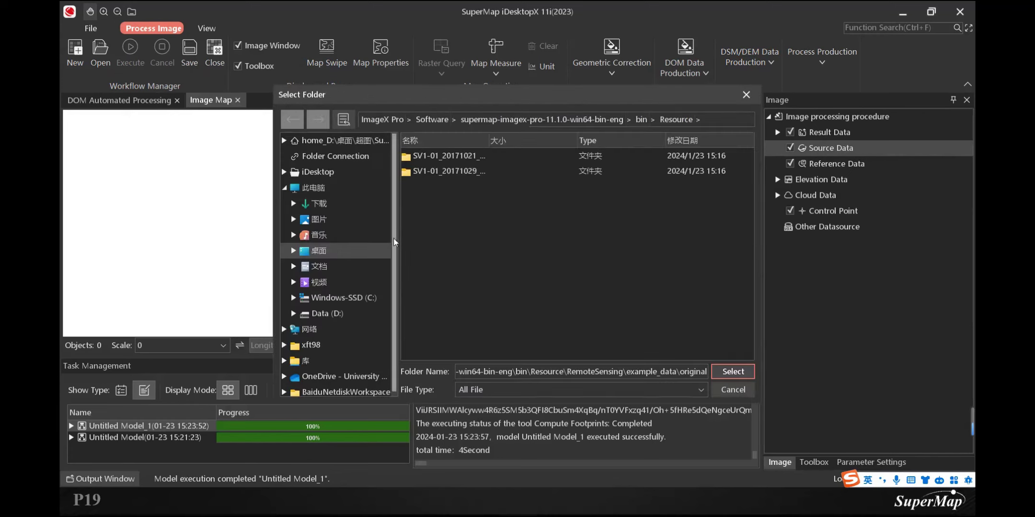
pyautogui.moveTo(489, 141); pyautogui.dragTo(521, 142)
pyautogui.doubleClick(492, 156)
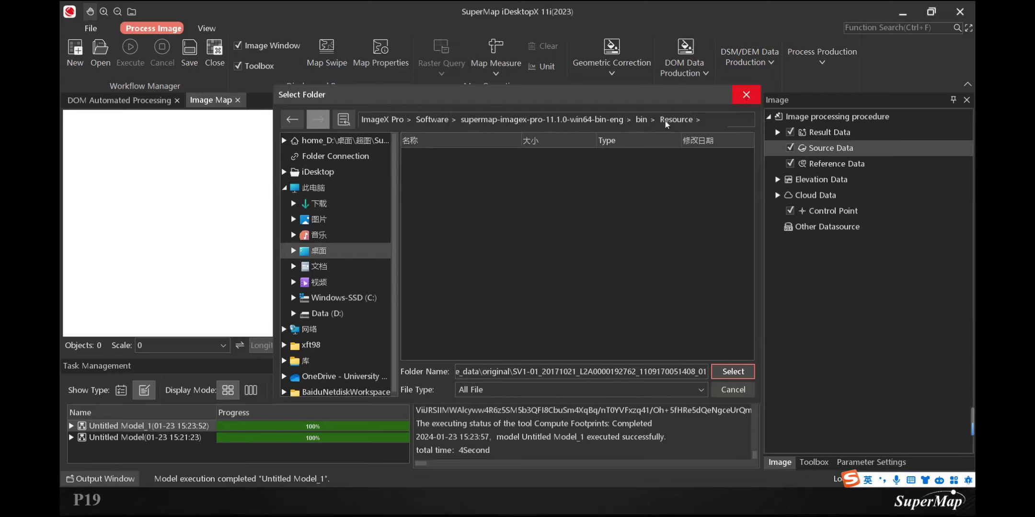
pyautogui.press('Escape')
pyautogui.click(677, 134)
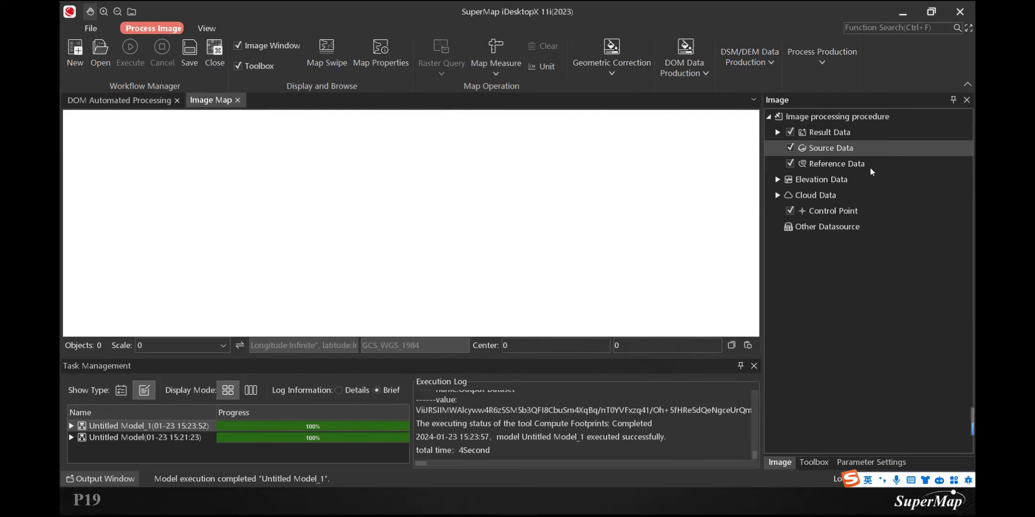
# - Open the image file selection for adding Reference Data and go to the ImageX Pro folder inside Supermap产品讲解 on the desktop
pyautogui.rightClick(836, 166)
pyautogui.click(892, 168)
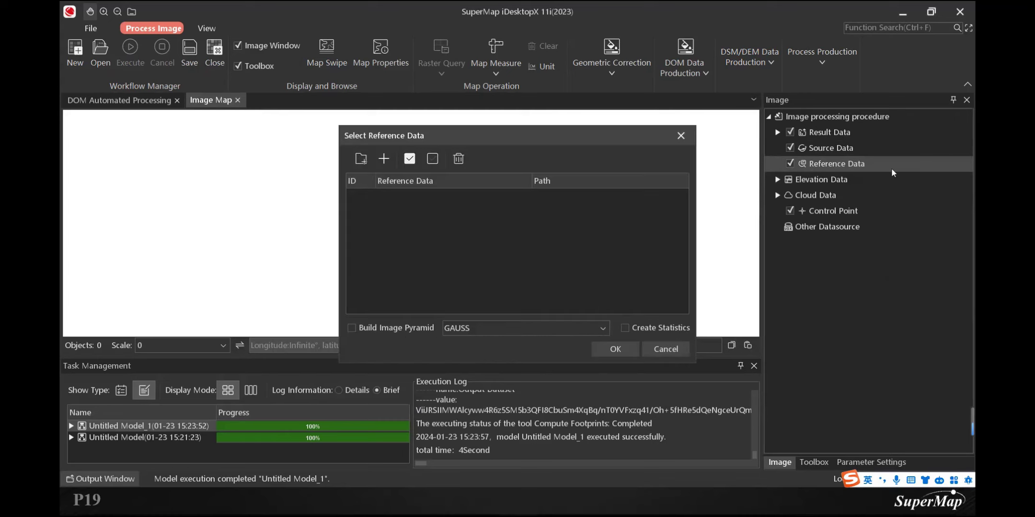
pyautogui.click(387, 165)
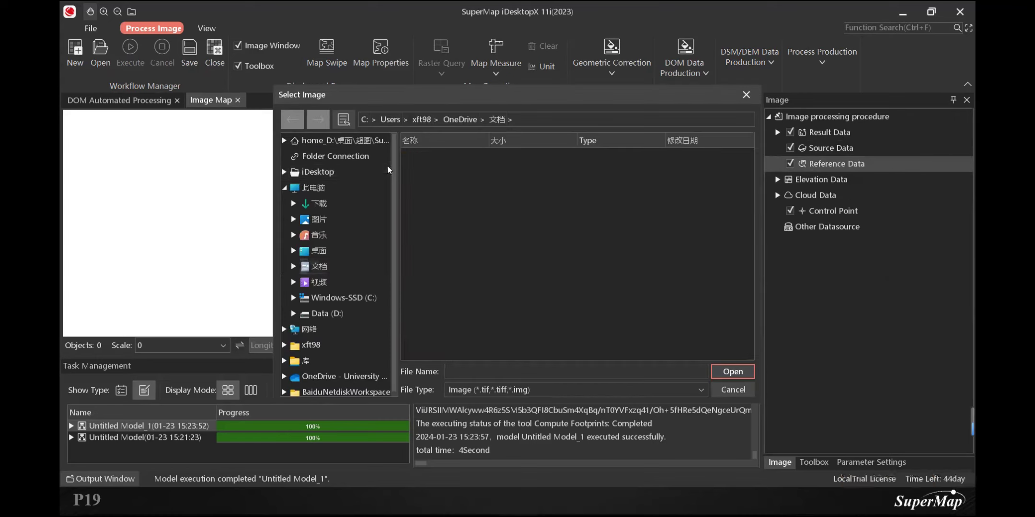
pyautogui.moveTo(481, 98); pyautogui.dragTo(461, 116)
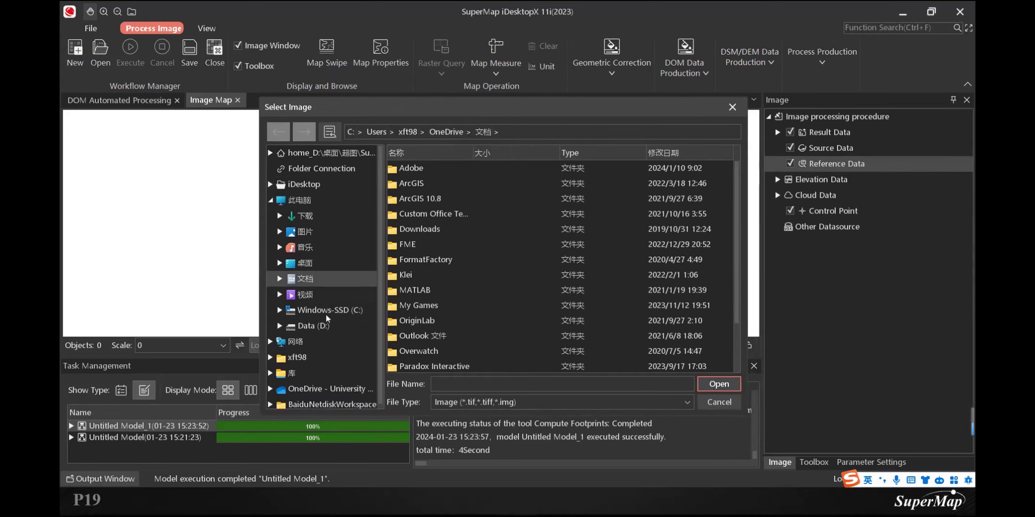
pyautogui.click(318, 326)
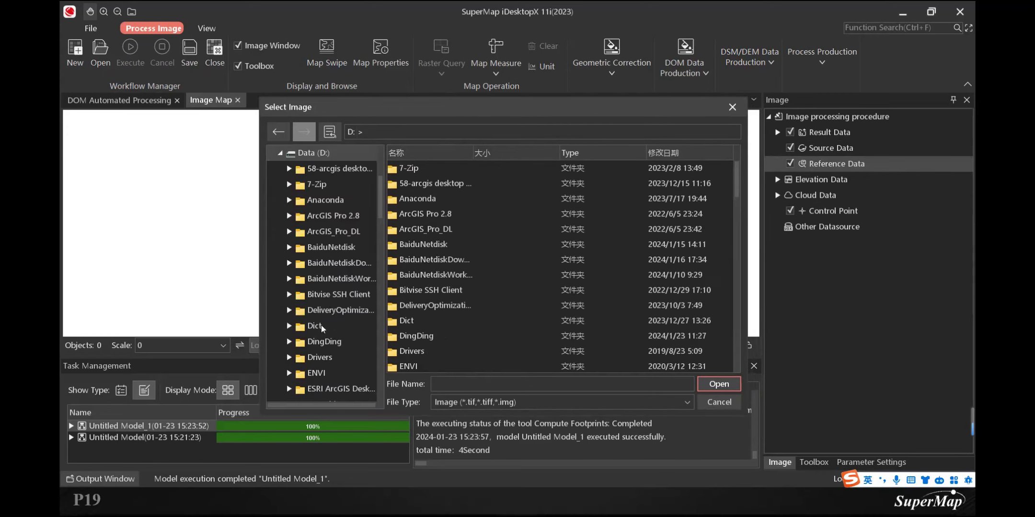
pyautogui.click(309, 263)
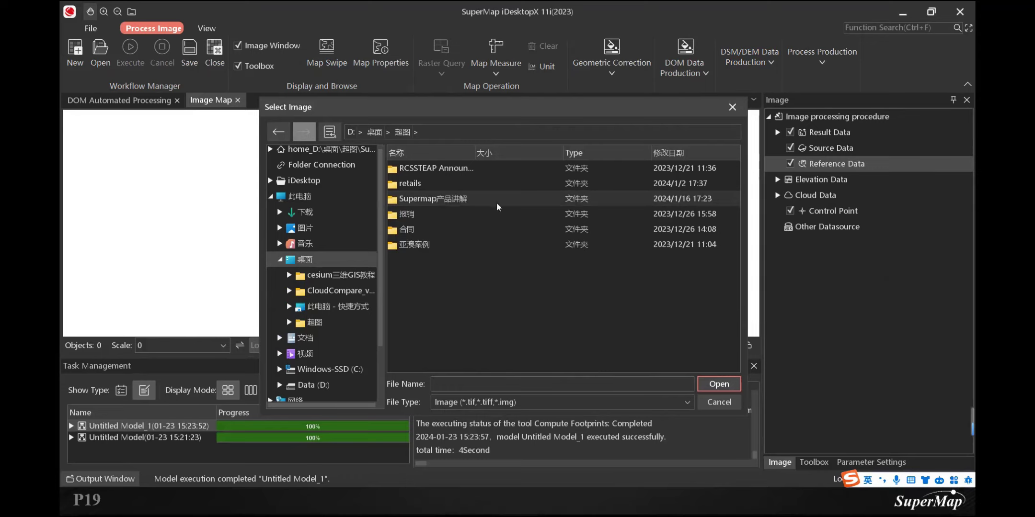
pyautogui.doubleClick(453, 198)
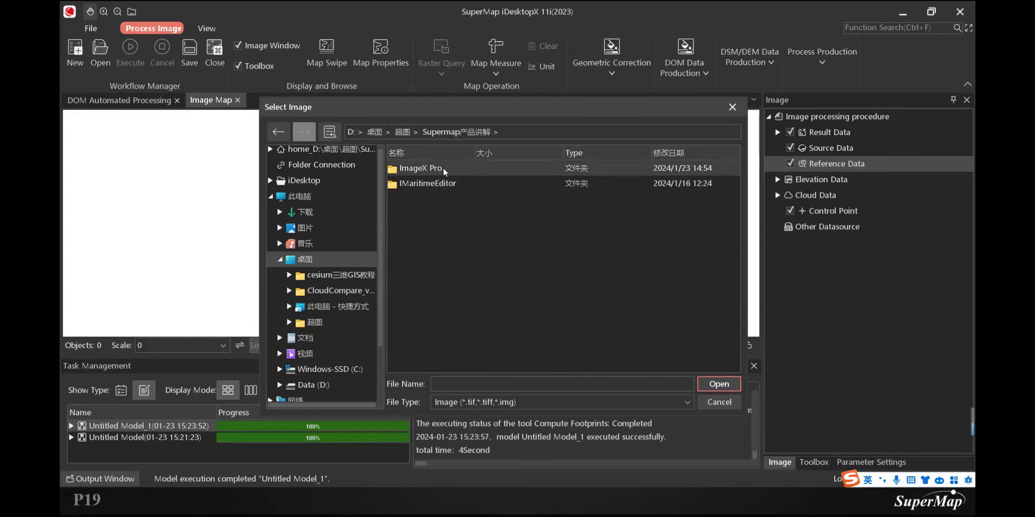
pyautogui.doubleClick(443, 168)
# - Go to the Software\supermap-imagex-pro-11.1.0-win64-bin-eng\bin\Resource\RemoteSensing\example_data\original folder in the image selection
pyautogui.doubleClick(423, 201)
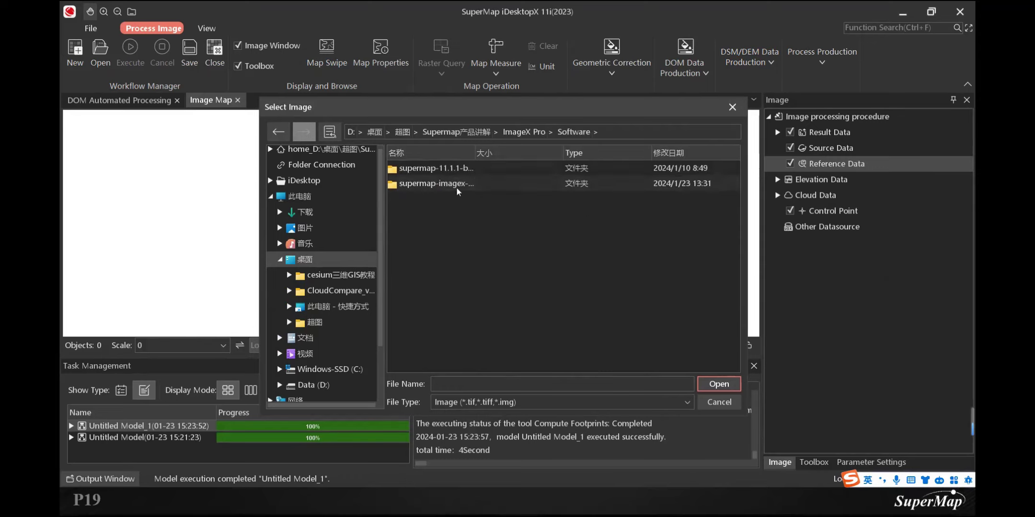
pyautogui.doubleClick(411, 187)
pyautogui.doubleClick(416, 169)
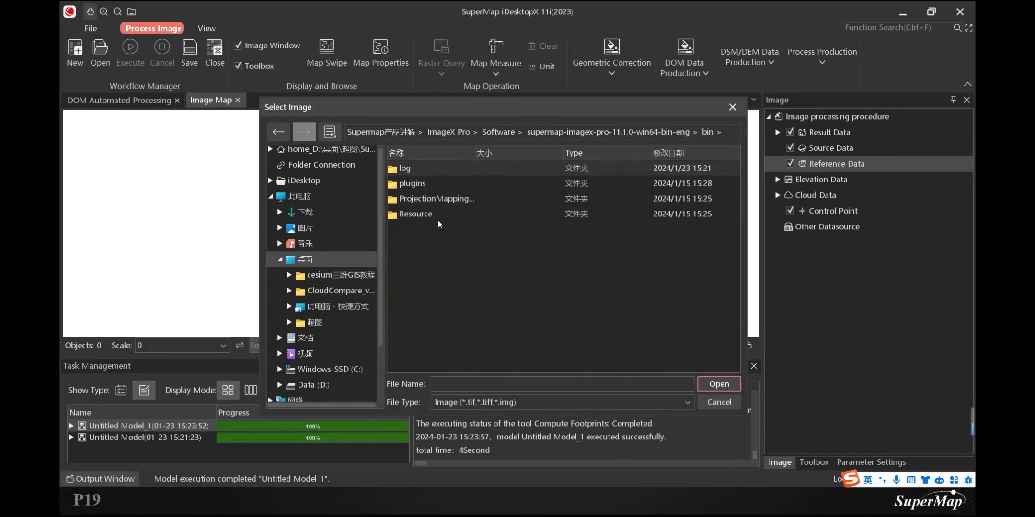
pyautogui.doubleClick(429, 216)
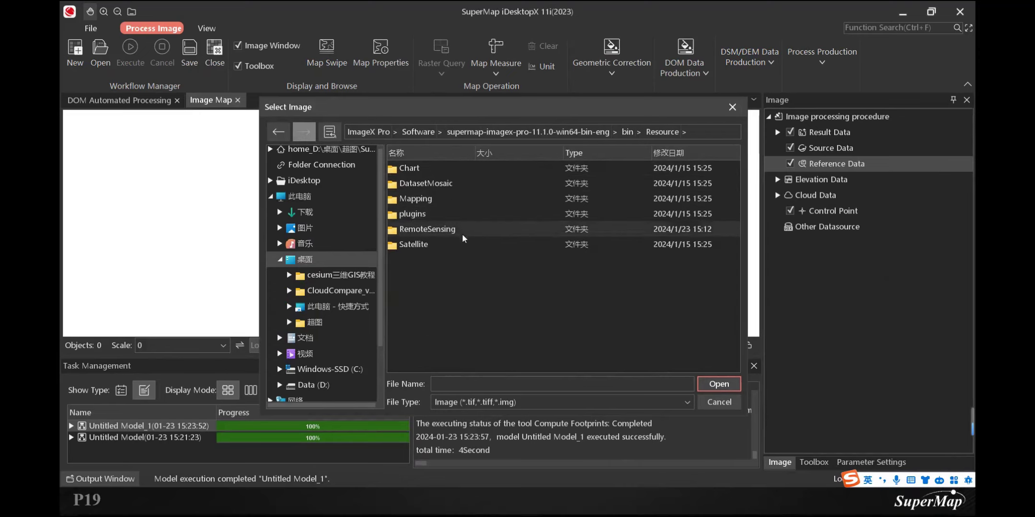
pyautogui.doubleClick(443, 229)
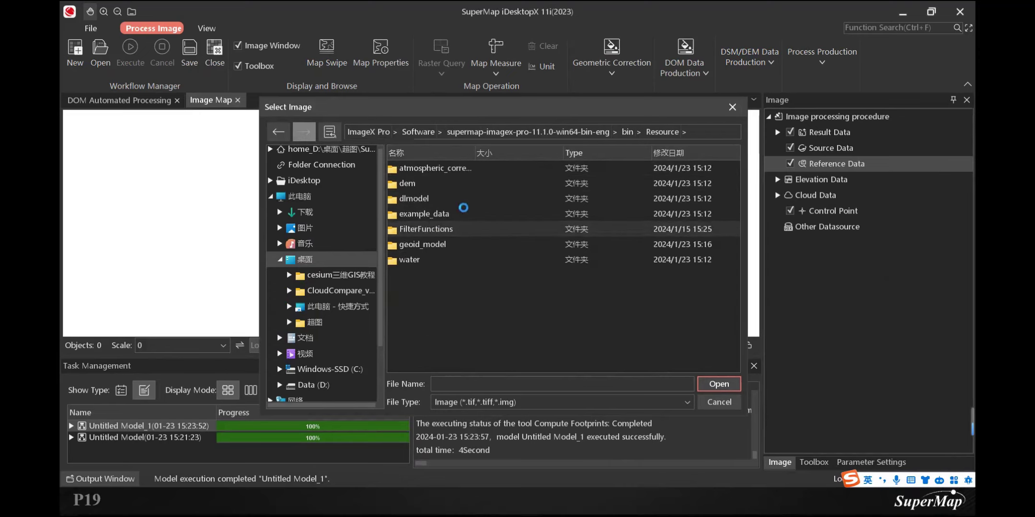
pyautogui.doubleClick(436, 215)
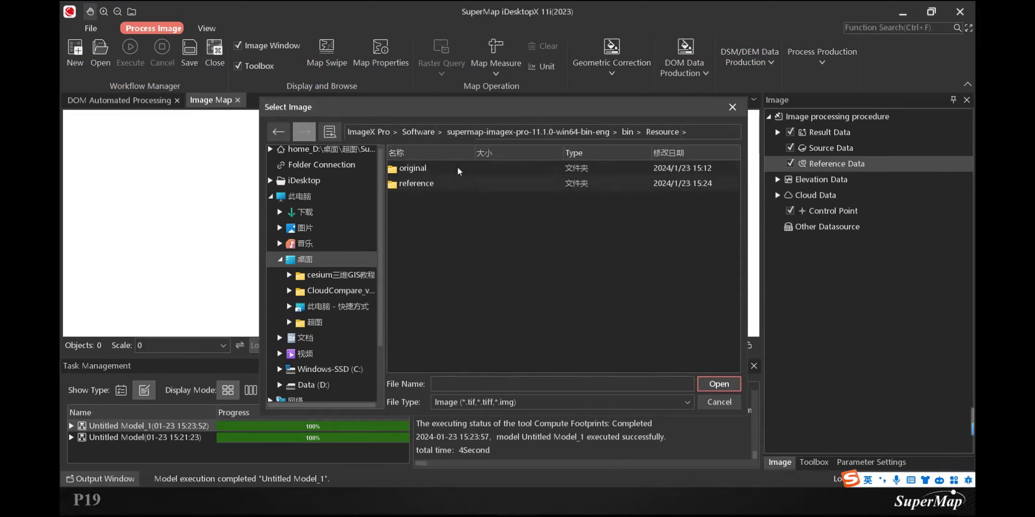
pyautogui.doubleClick(440, 172)
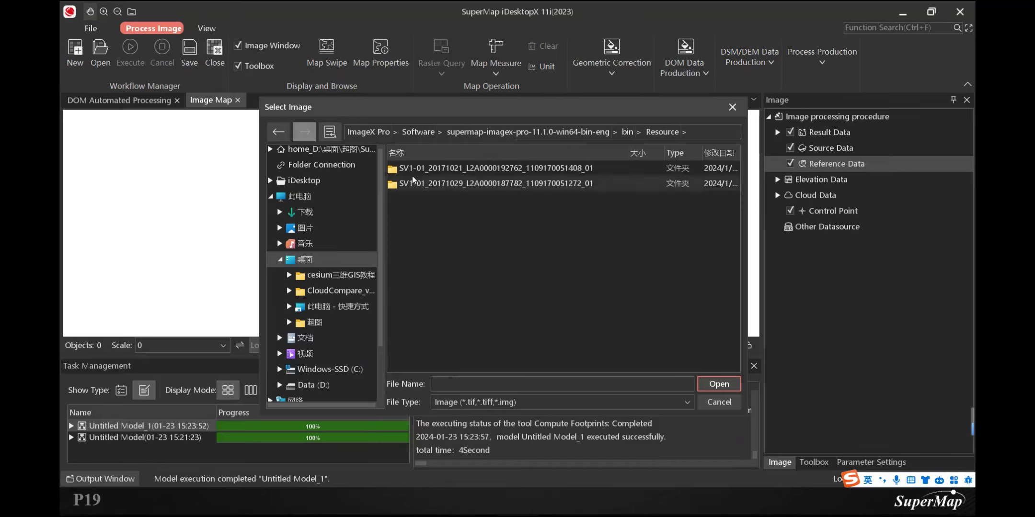
pyautogui.doubleClick(481, 169)
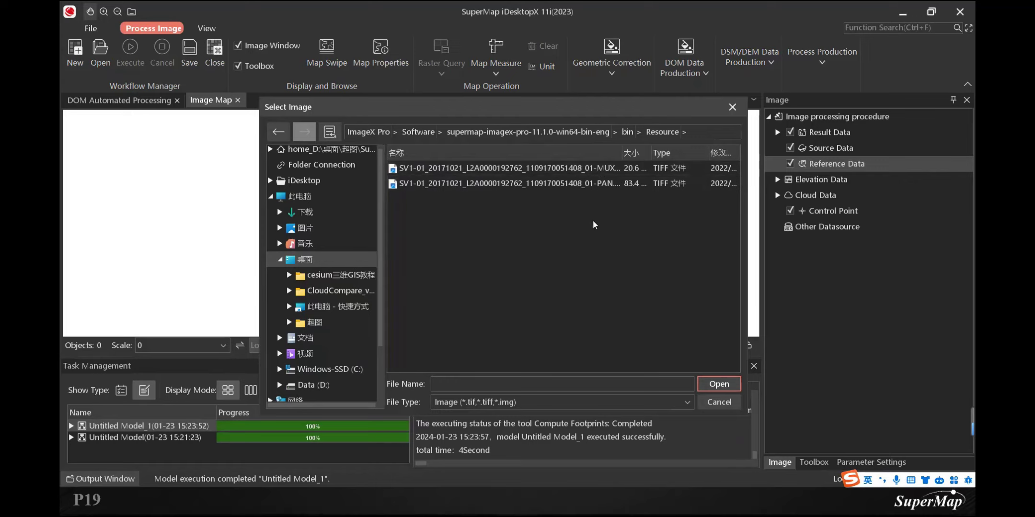
pyautogui.moveTo(571, 214); pyautogui.dragTo(488, 168)
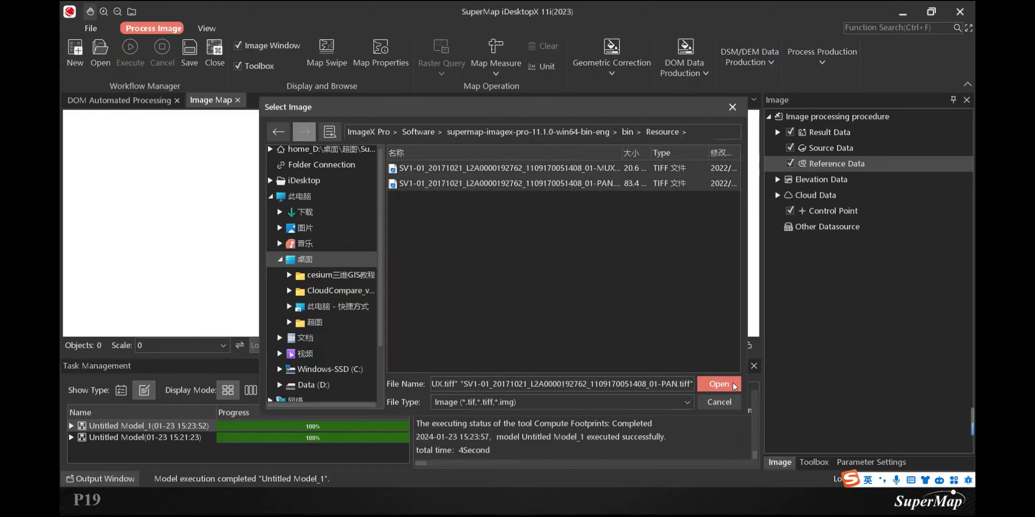
pyautogui.click(718, 384)
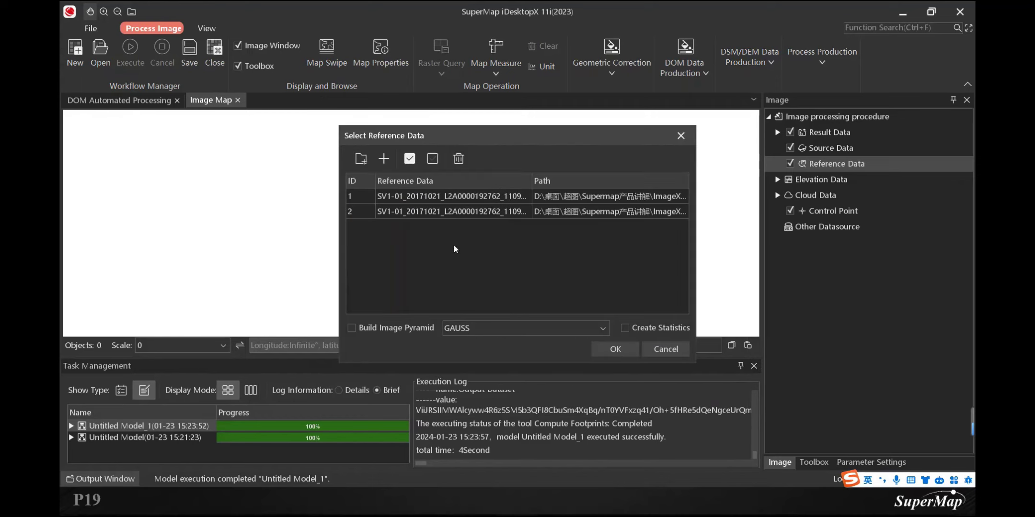
pyautogui.click(615, 349)
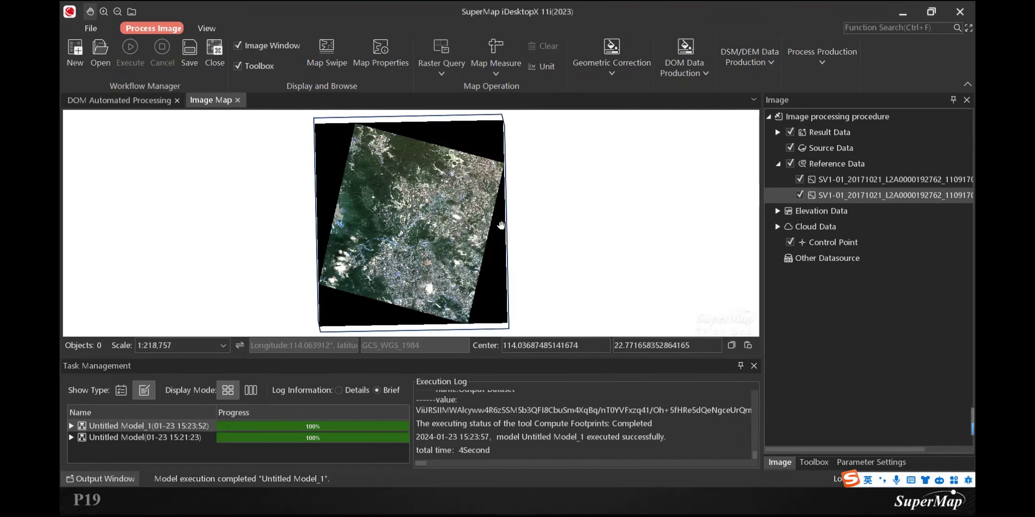
pyautogui.moveTo(444, 206); pyautogui.dragTo(492, 205)
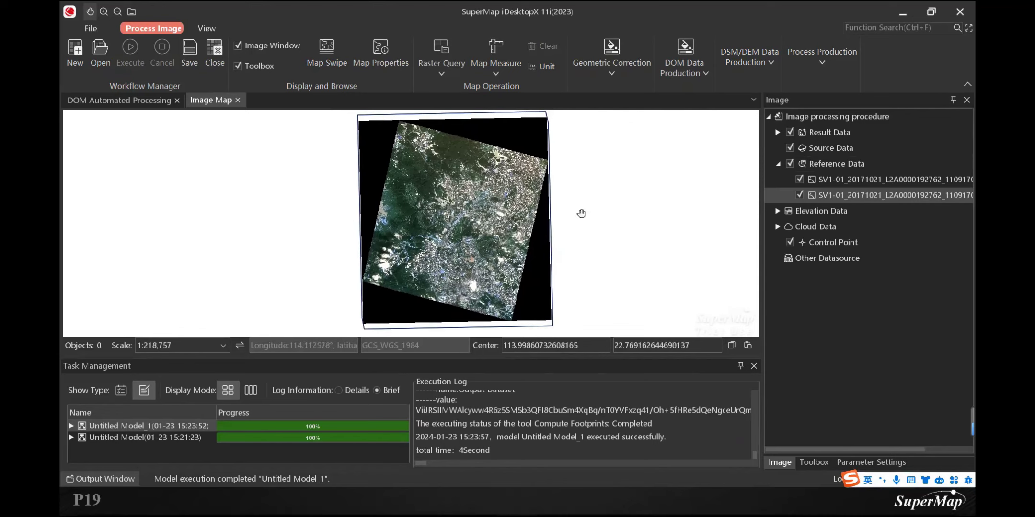
# - Open the Batch fusion tool under Orthorectification and add the SV1-01_20171021 MUX image to its multispectral datasets
pyautogui.click(814, 463)
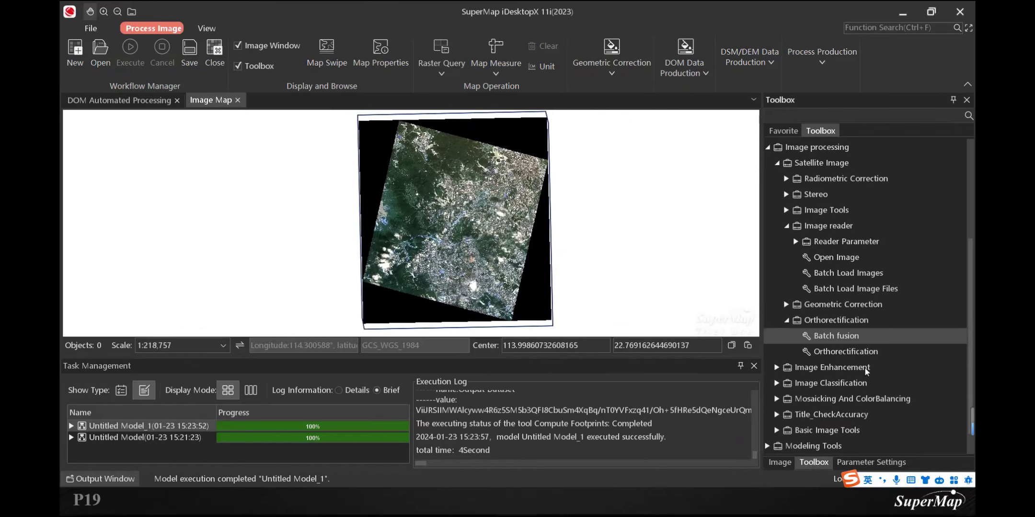
pyautogui.doubleClick(873, 335)
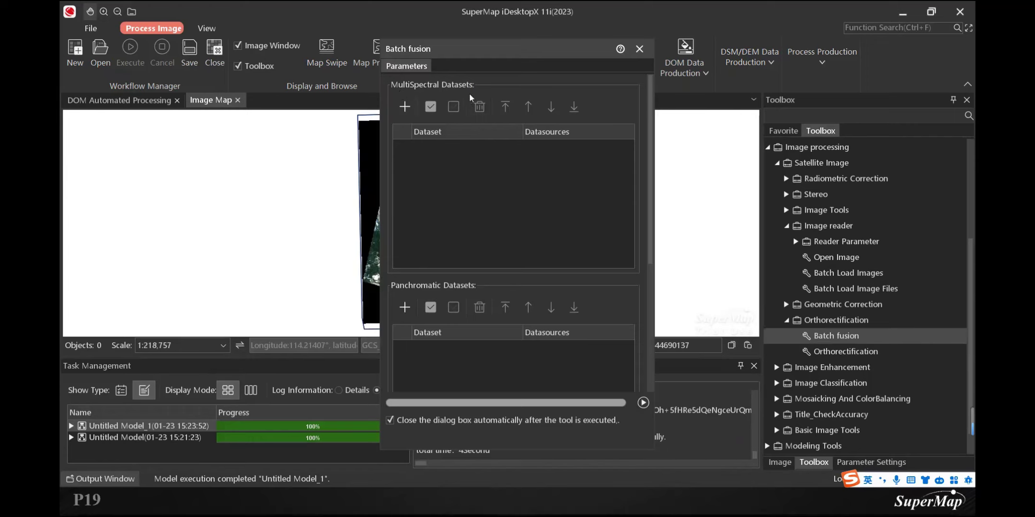
pyautogui.click(406, 106)
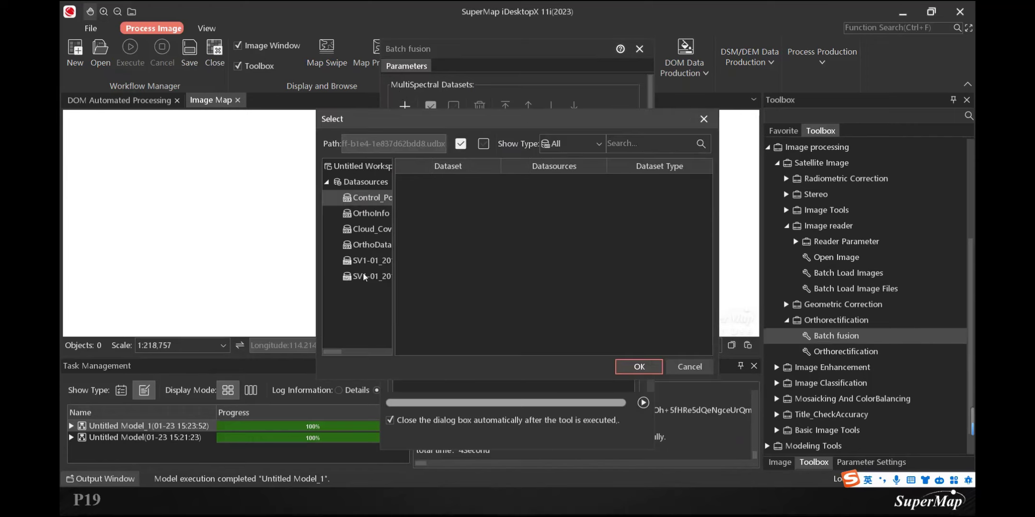
pyautogui.moveTo(394, 185); pyautogui.dragTo(597, 249)
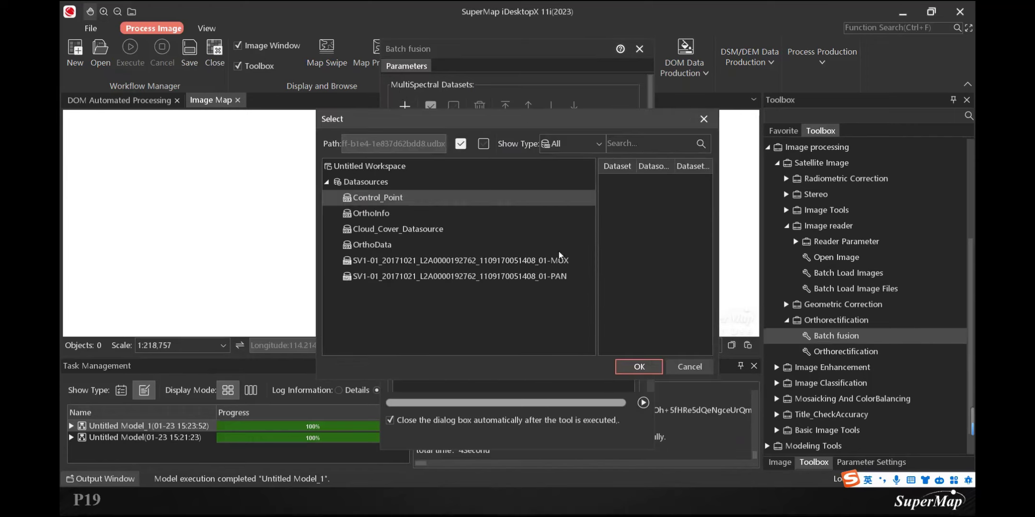
pyautogui.click(384, 261)
pyautogui.click(618, 180)
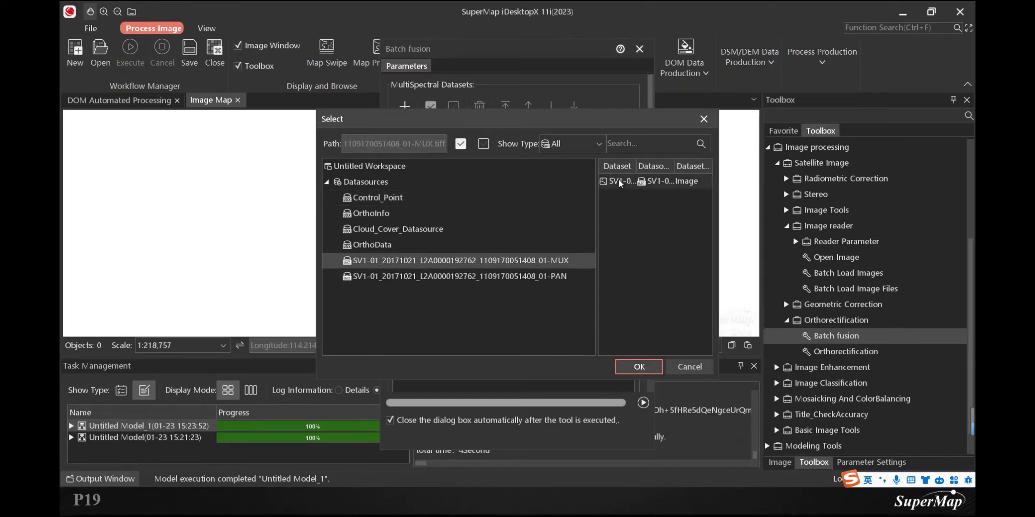
pyautogui.click(639, 367)
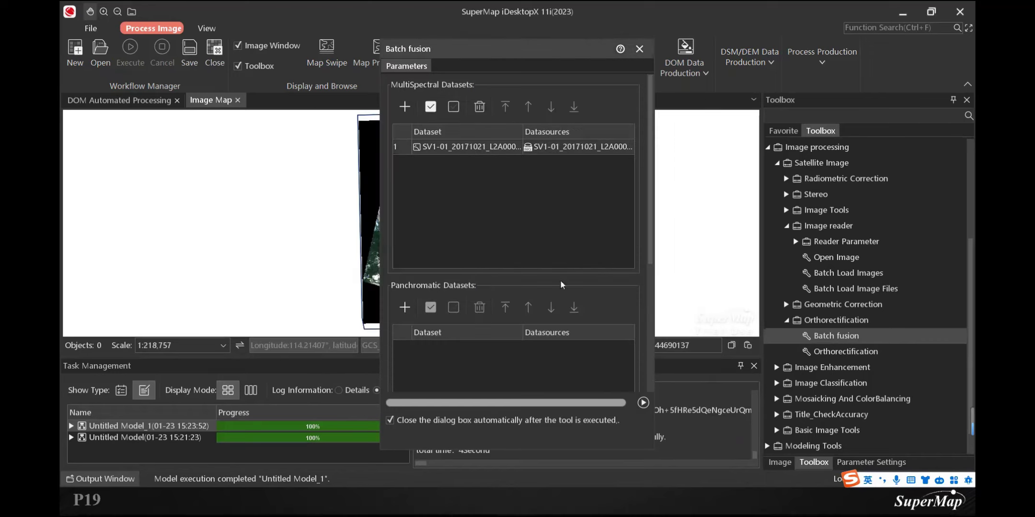
# - Add the SV1-01_20171021 PAN image to the panchromatic datasets of the Batch fusion tool
pyautogui.scroll(-1, 418, 285)
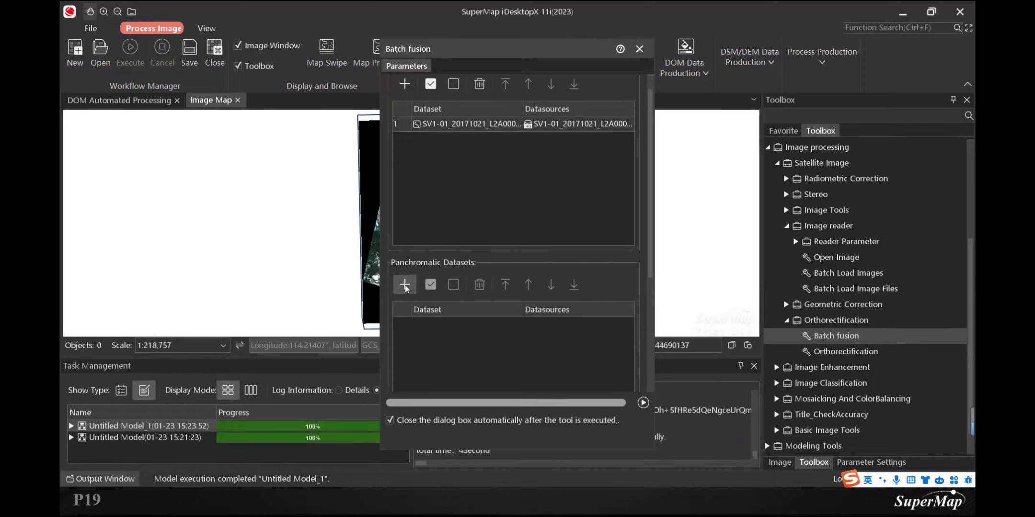
pyautogui.click(405, 285)
pyautogui.click(358, 276)
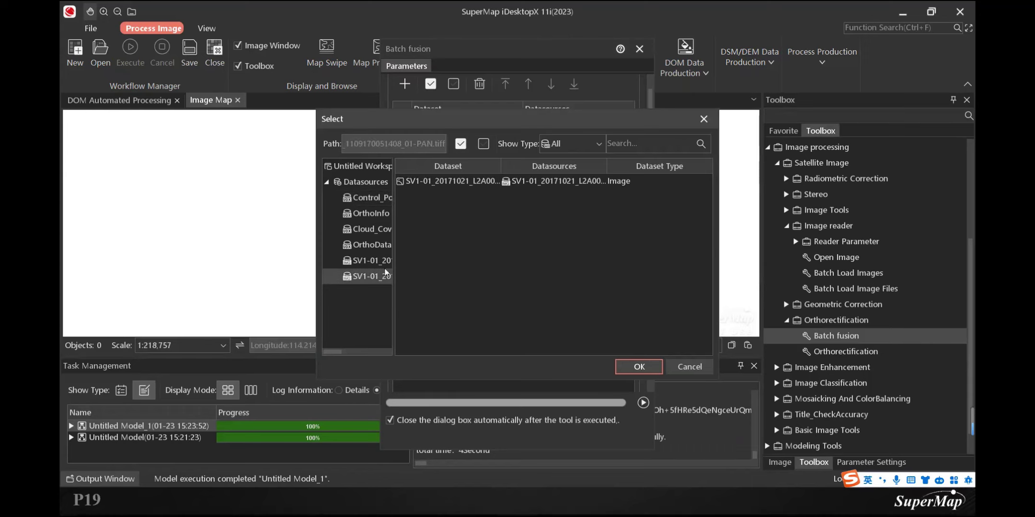
pyautogui.click(640, 367)
# - Review the fusion methods, keeping Gram-Shmidt, and set the resample method of the Batch fusion tool to CUBIC
pyautogui.scroll(-1, 398, 254)
pyautogui.scroll(-6, 394, 252)
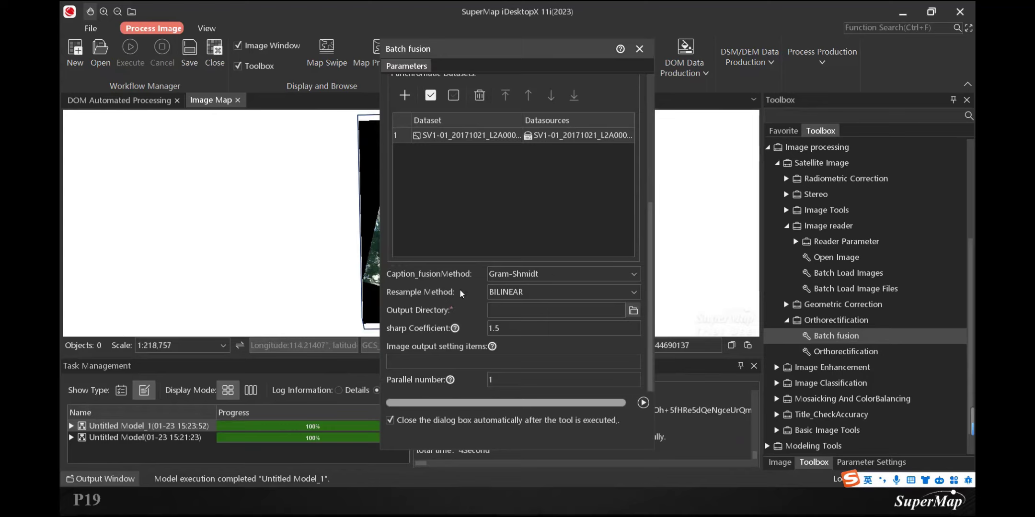
pyautogui.click(546, 272)
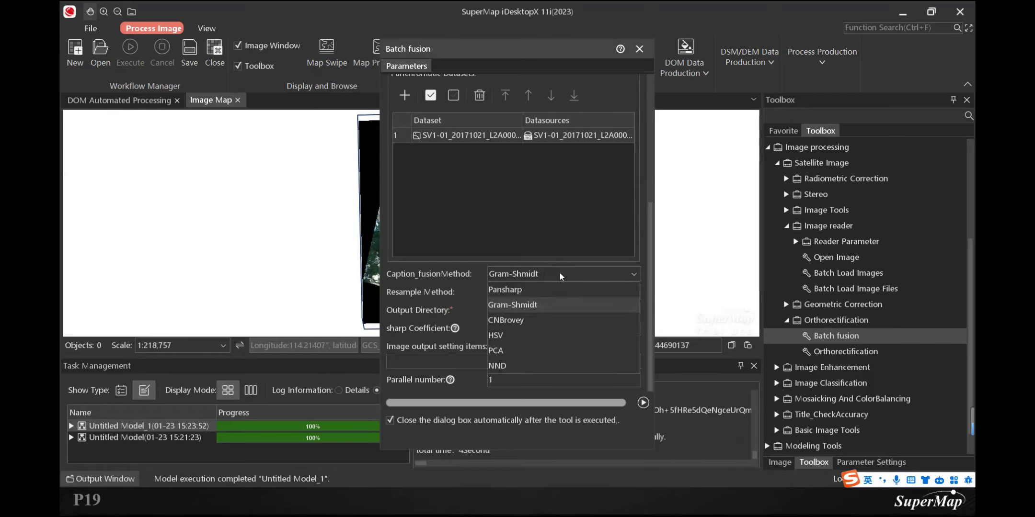
pyautogui.click(559, 272)
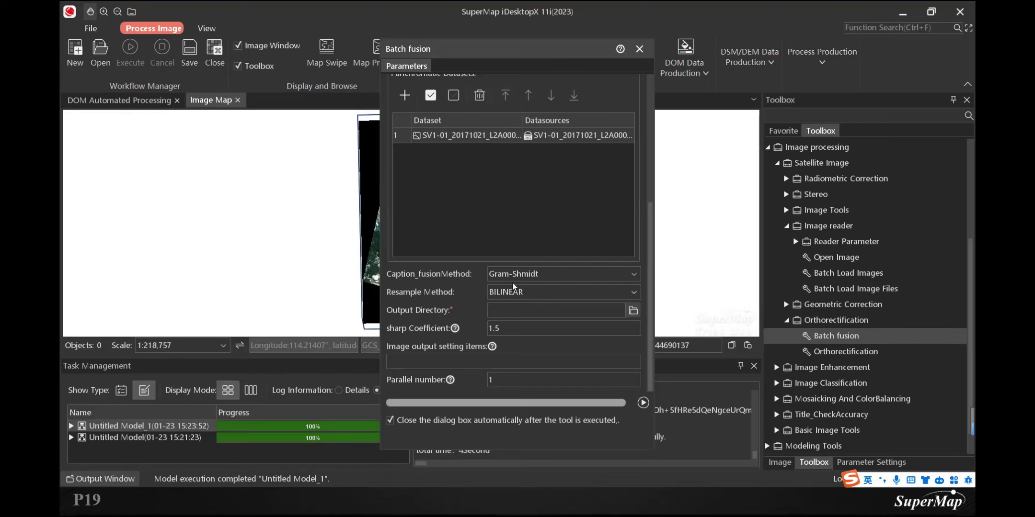
pyautogui.click(547, 293)
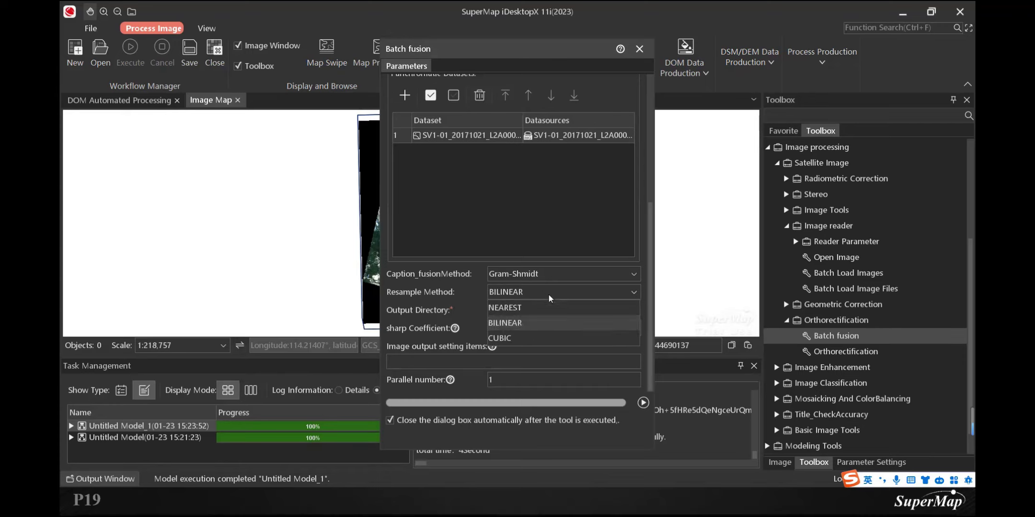
pyautogui.click(434, 294)
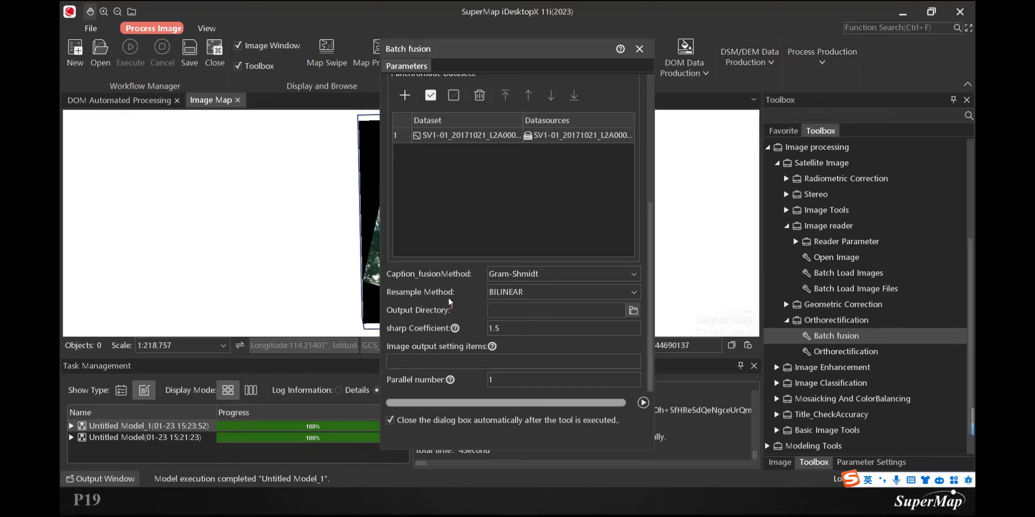
pyautogui.click(529, 291)
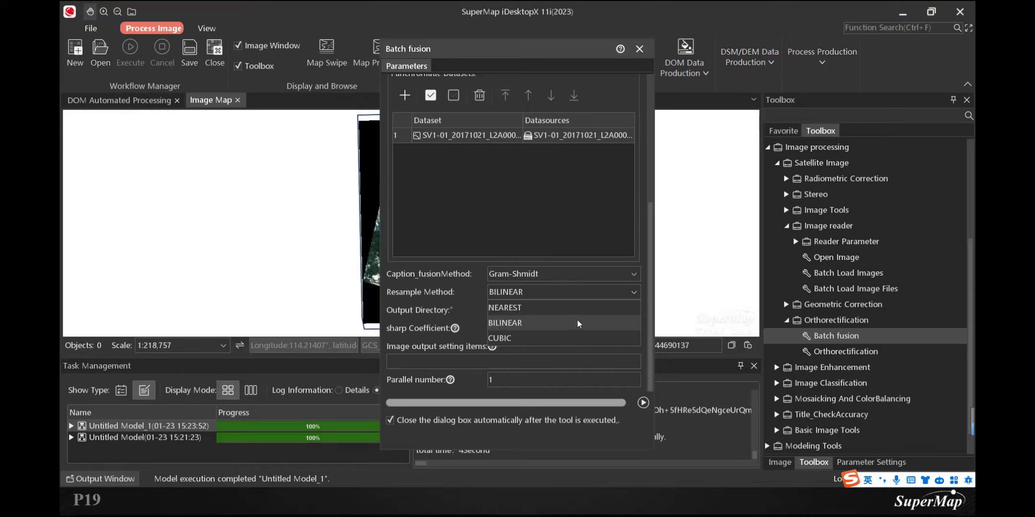
pyautogui.click(549, 338)
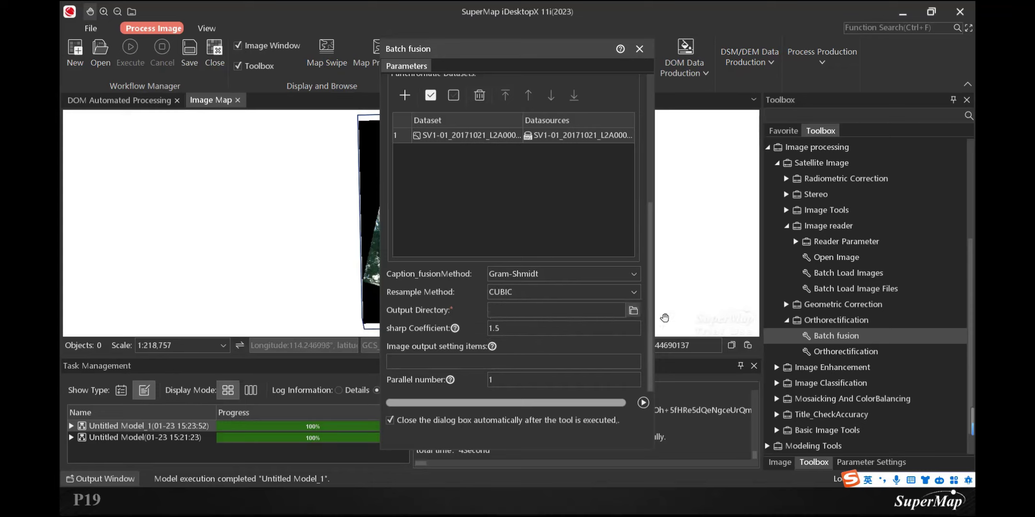
# - Set the Batch fusion output directory to the ImageX Pro\training_session folder and run the fusion
pyautogui.click(636, 310)
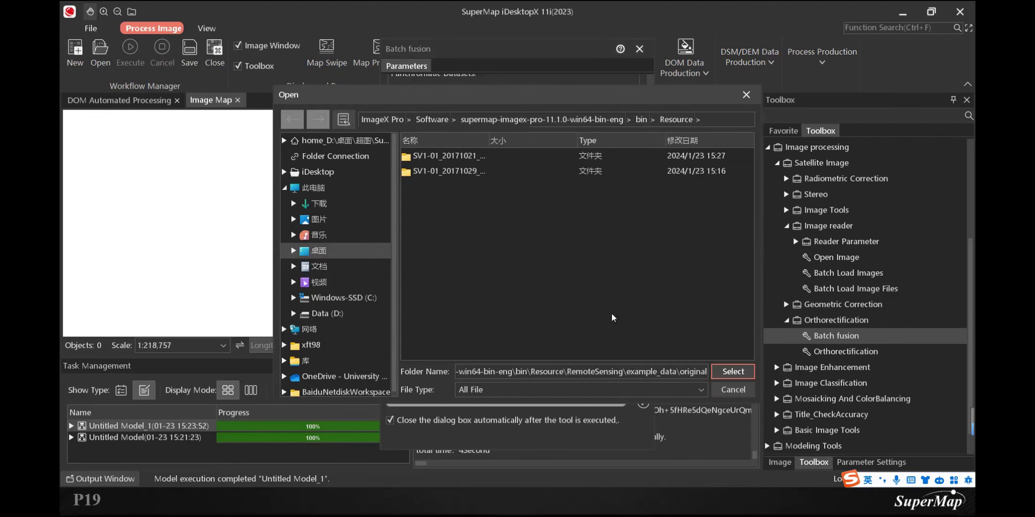
pyautogui.click(328, 314)
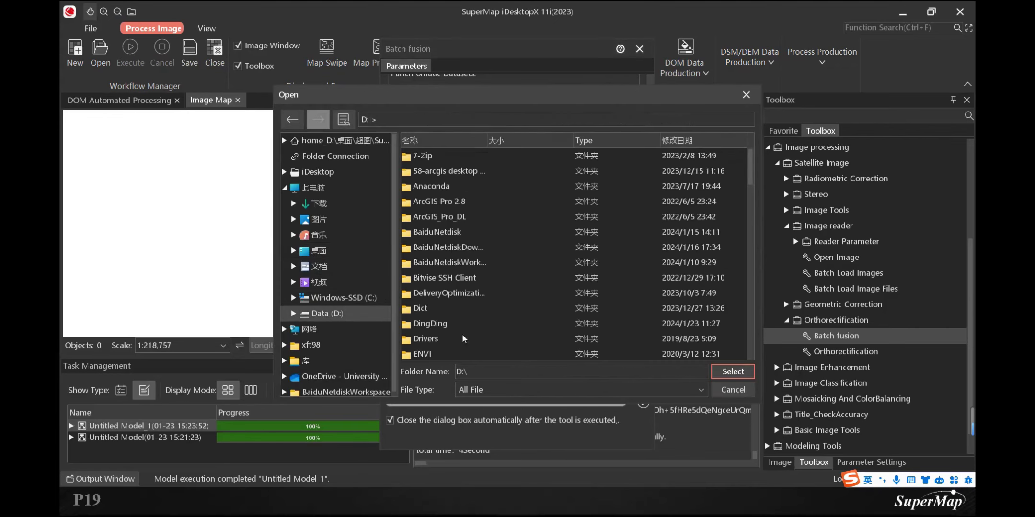
pyautogui.scroll(-5, 460, 316)
pyautogui.scroll(-7, 458, 300)
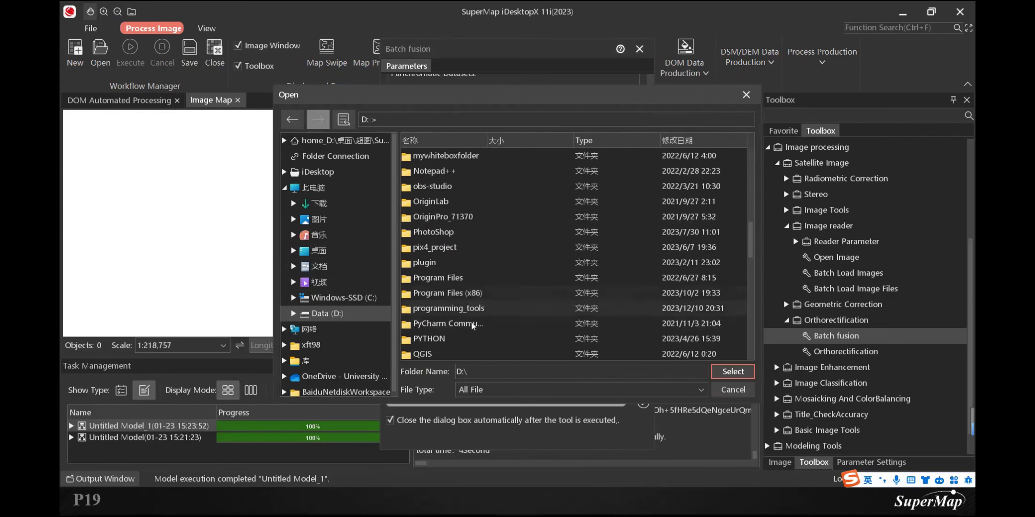
pyautogui.scroll(-5, 468, 297)
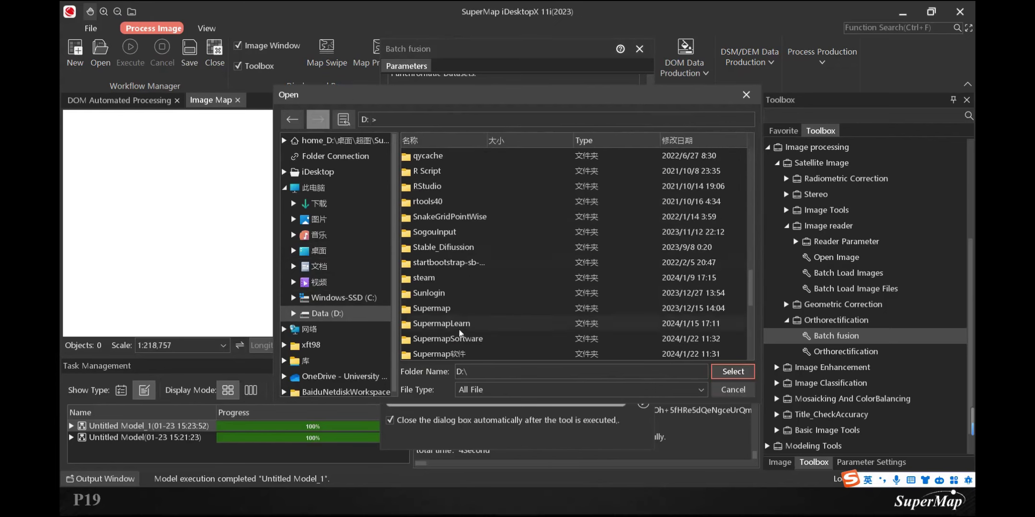
pyautogui.click(320, 251)
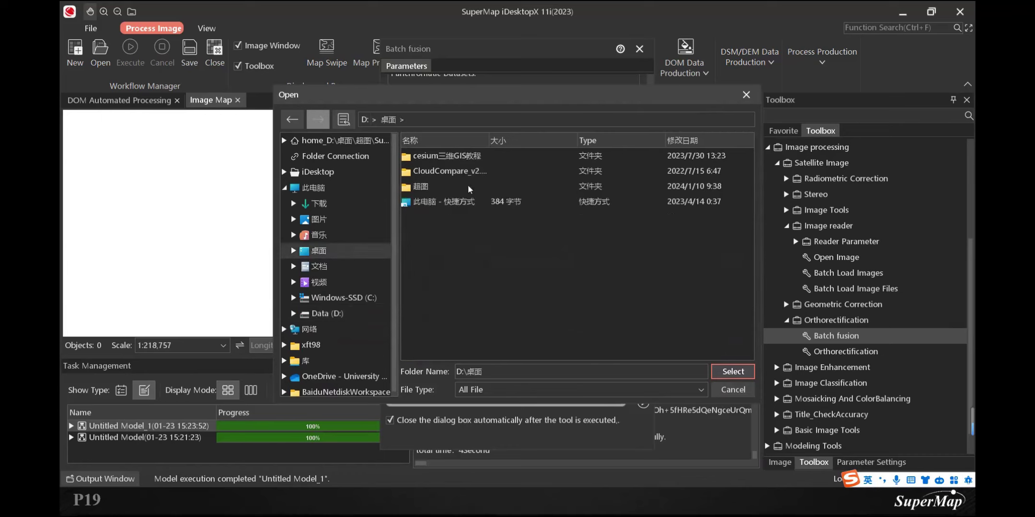
pyautogui.doubleClick(448, 187)
pyautogui.doubleClick(431, 184)
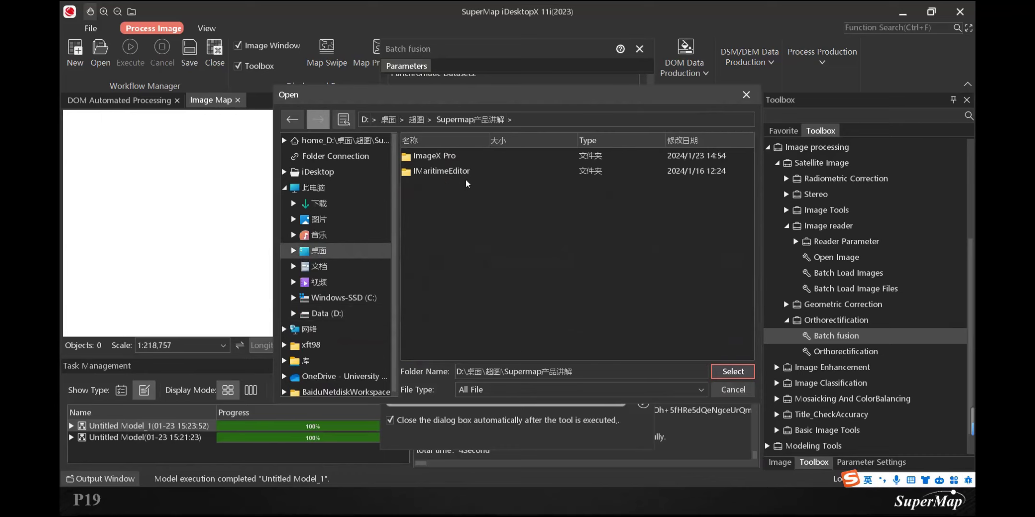
pyautogui.doubleClick(436, 158)
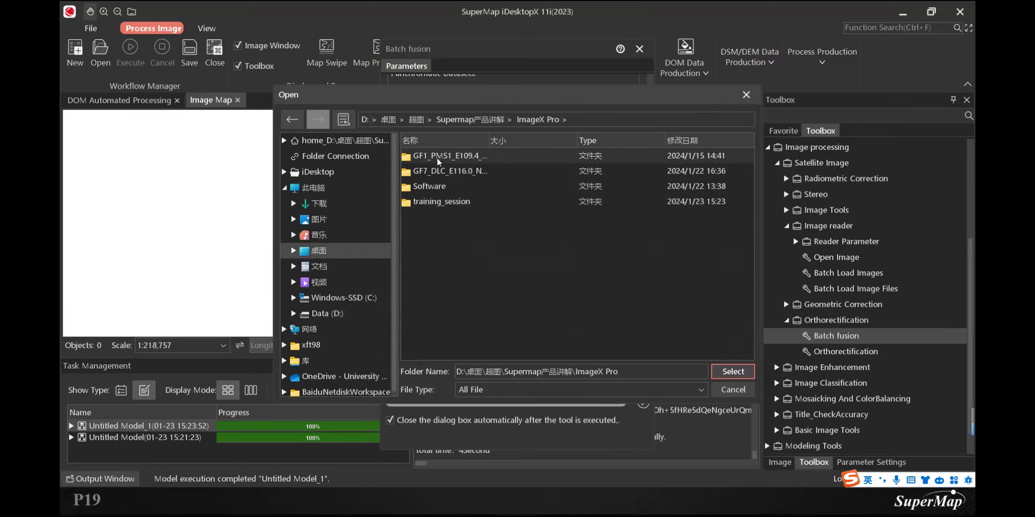
pyautogui.doubleClick(439, 203)
pyautogui.click(737, 373)
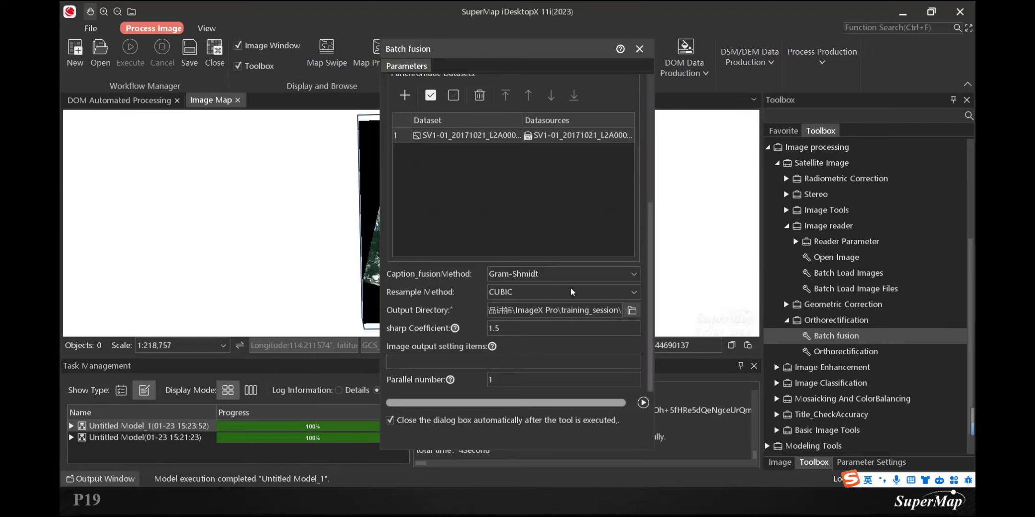
pyautogui.click(643, 403)
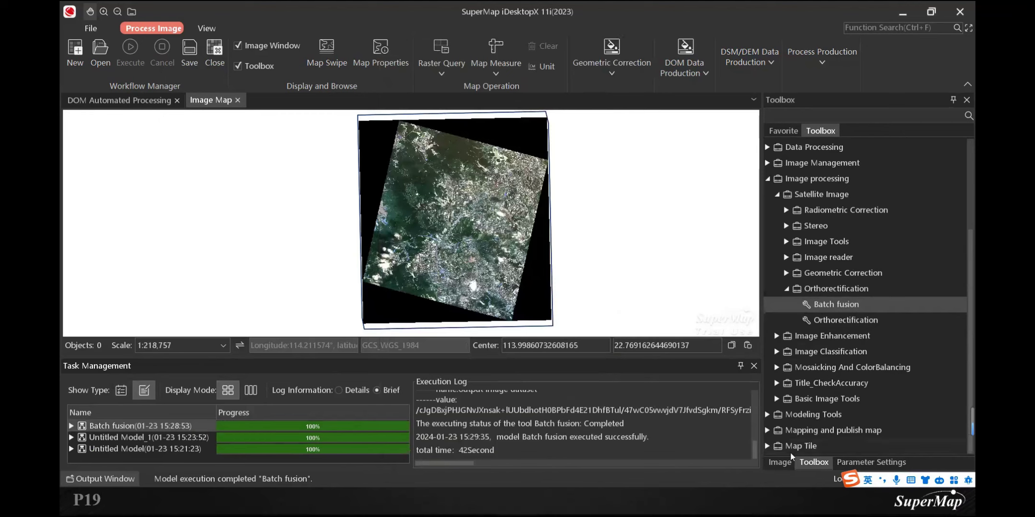
# - Add the fused SV1-01_20171021 TIFF from the training_session folder to the Source Data as a raster
pyautogui.click(779, 463)
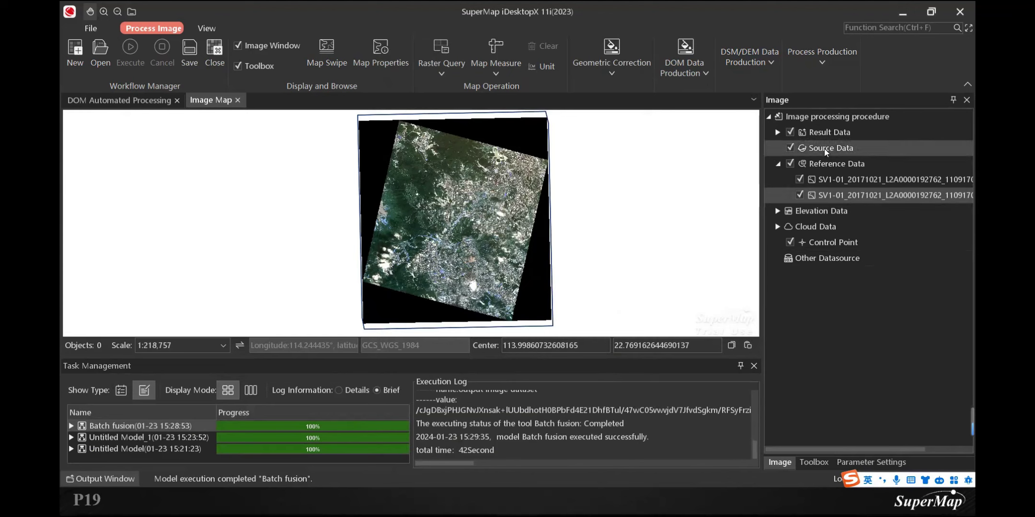
pyautogui.rightClick(838, 150)
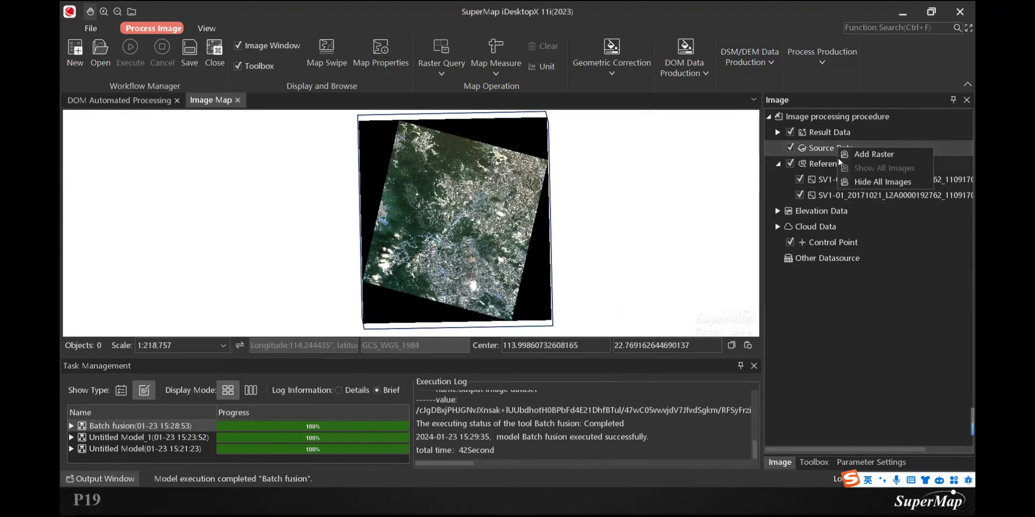
pyautogui.rightClick(822, 154)
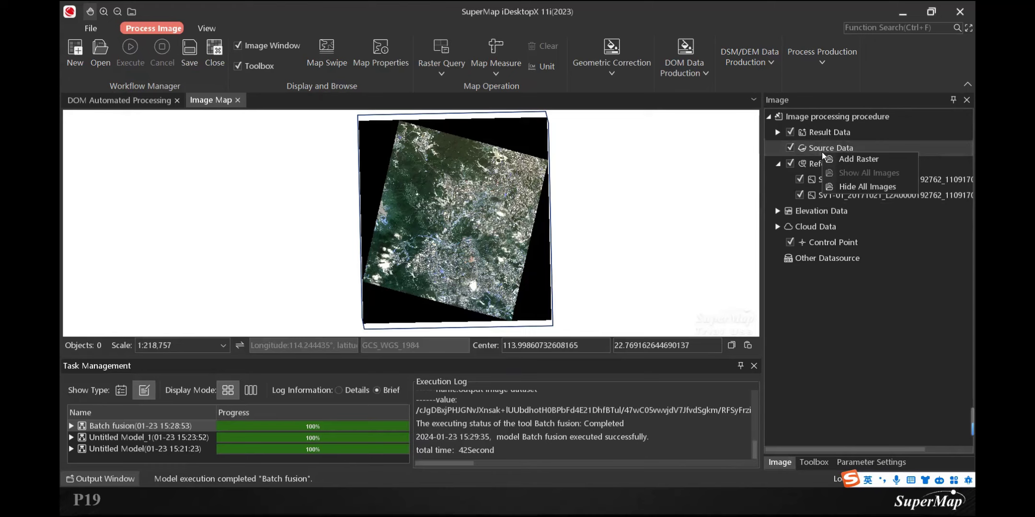
pyautogui.click(888, 161)
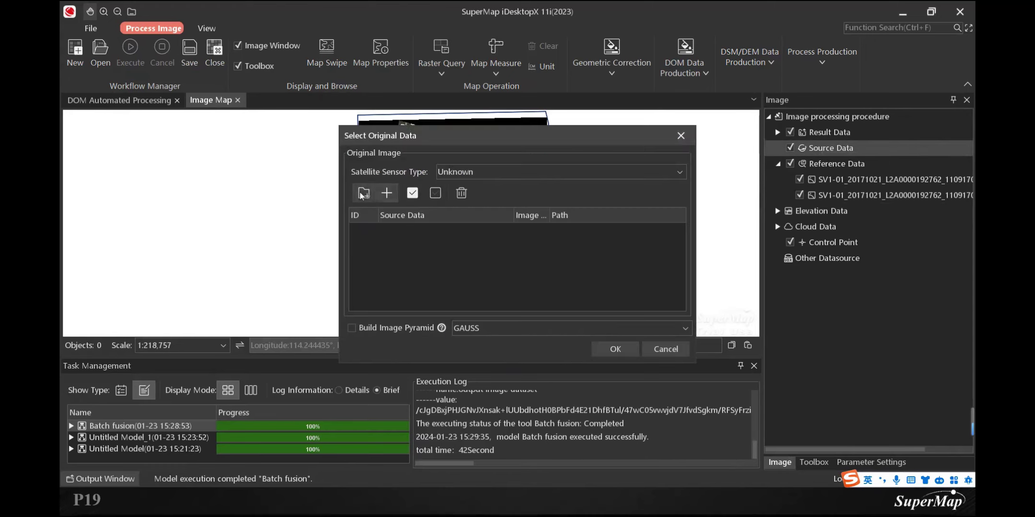
pyautogui.click(386, 195)
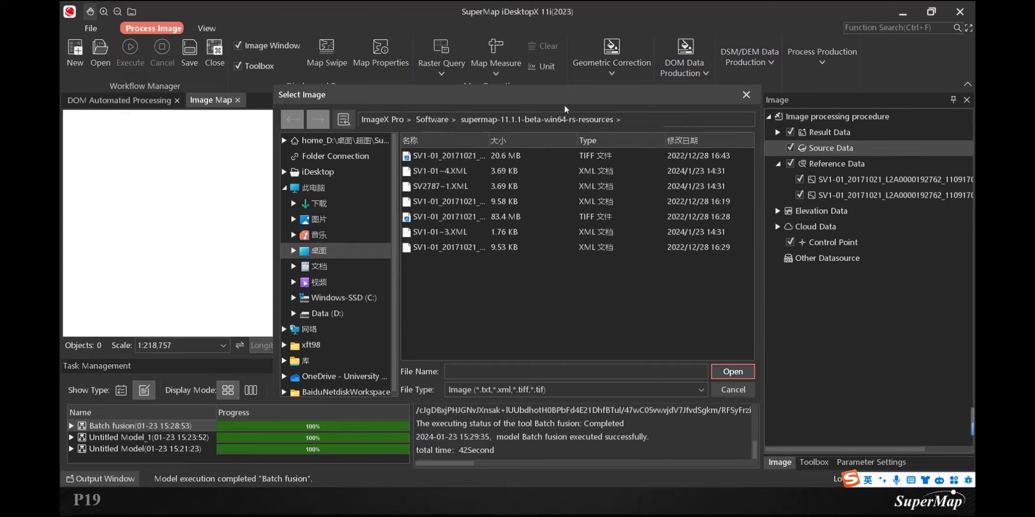
pyautogui.click(432, 119)
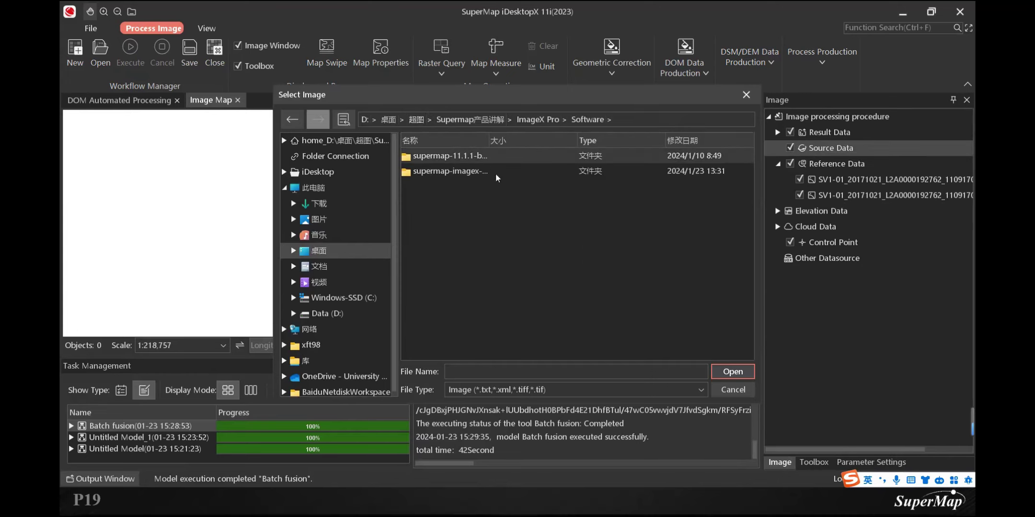
pyautogui.click(539, 121)
pyautogui.doubleClick(461, 203)
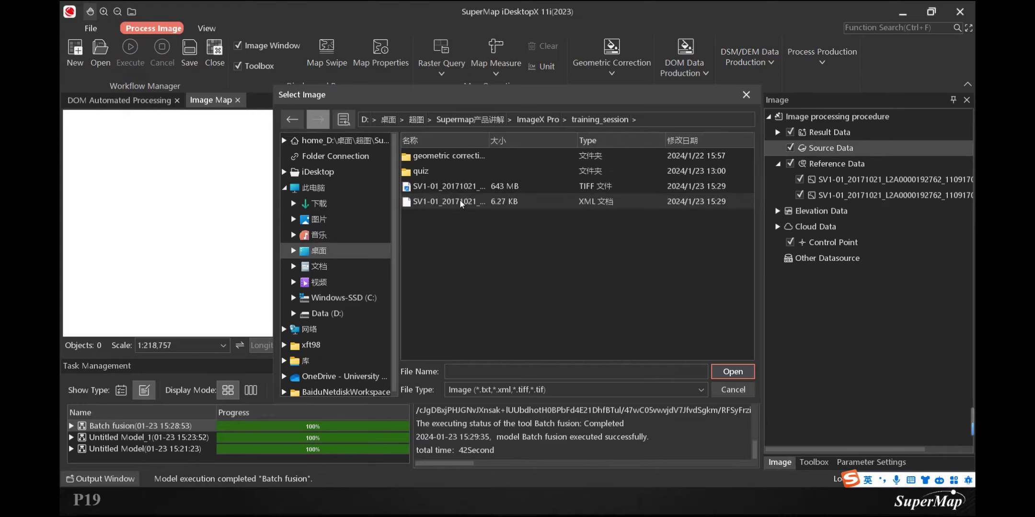
pyautogui.click(429, 190)
pyautogui.click(737, 373)
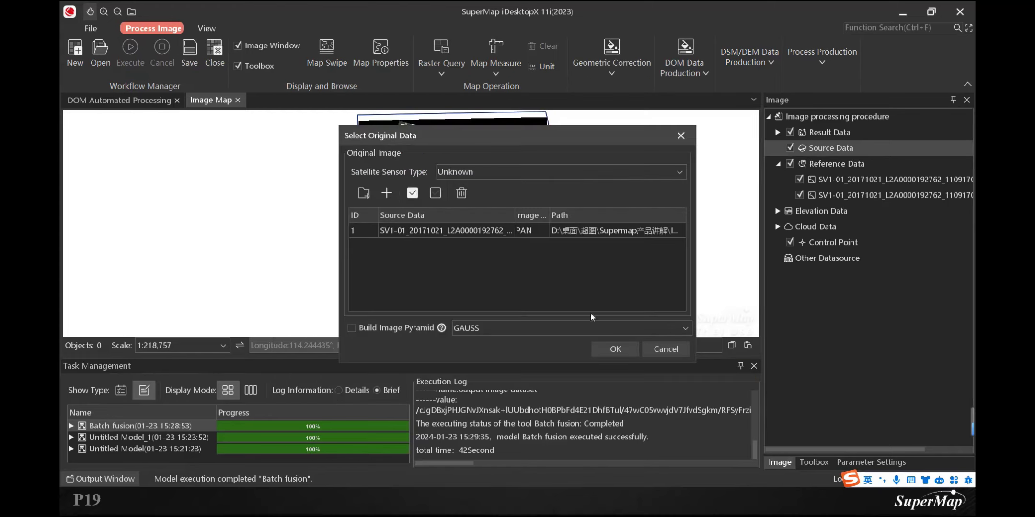
pyautogui.click(608, 350)
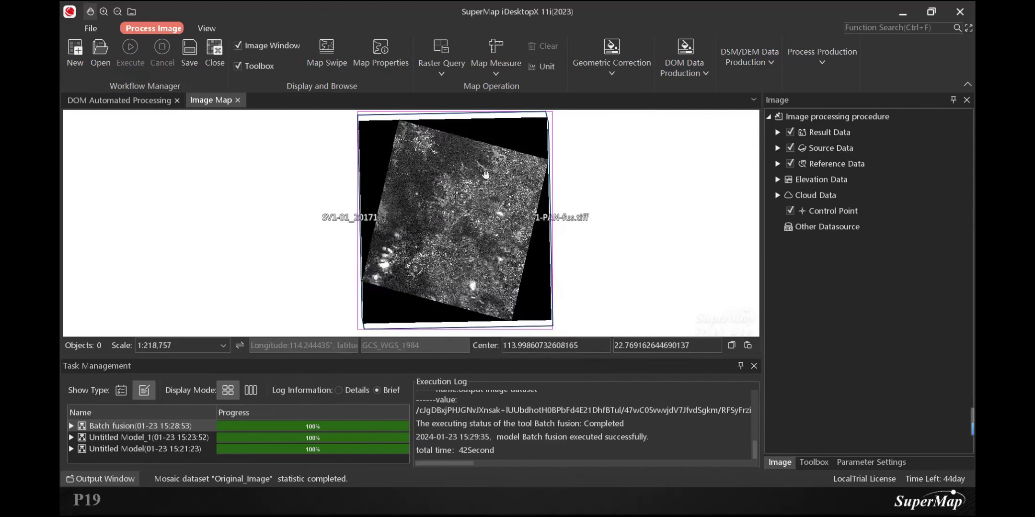
# - Examine the fused image in the map up close, checking the detail and colour of the urban area and reservoir
pyautogui.scroll(1, 488, 211)
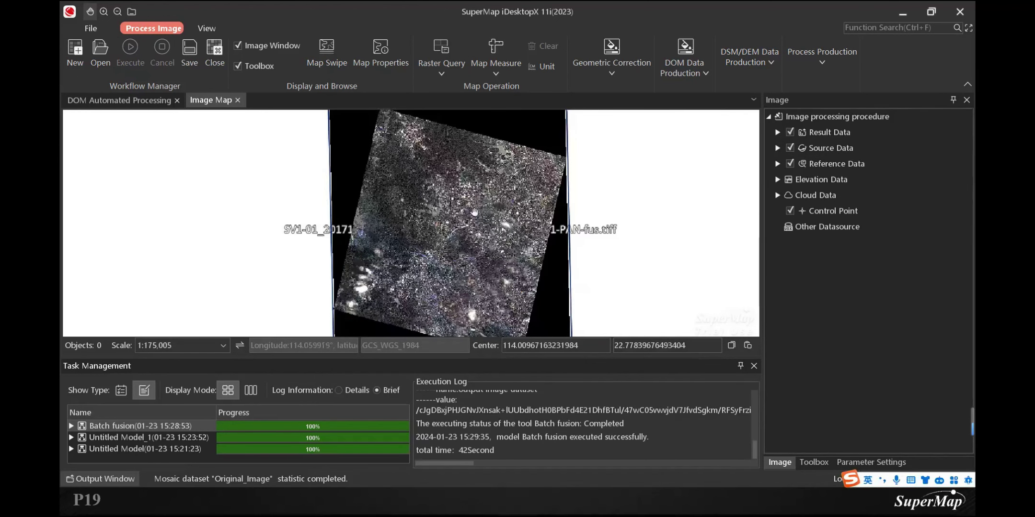
pyautogui.scroll(1, 463, 213)
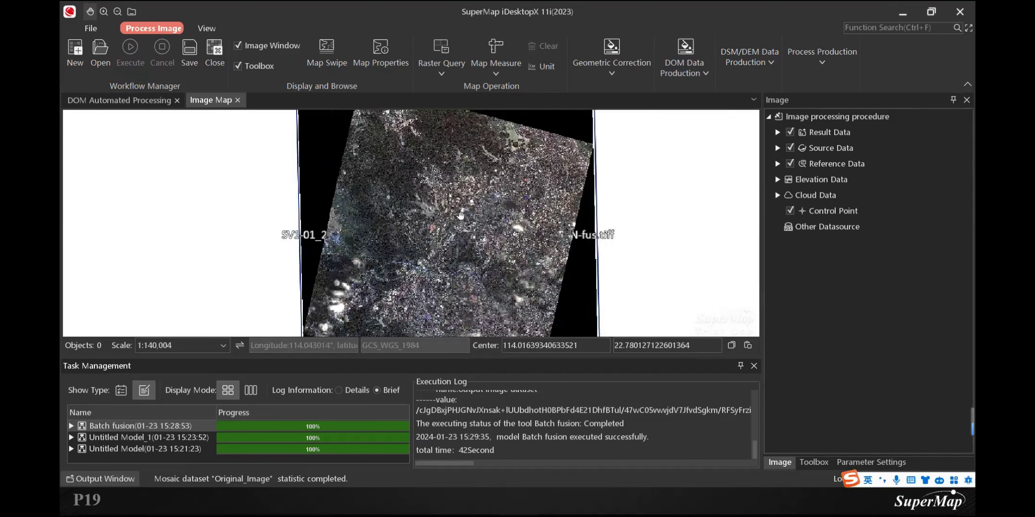
pyautogui.scroll(3, 458, 222)
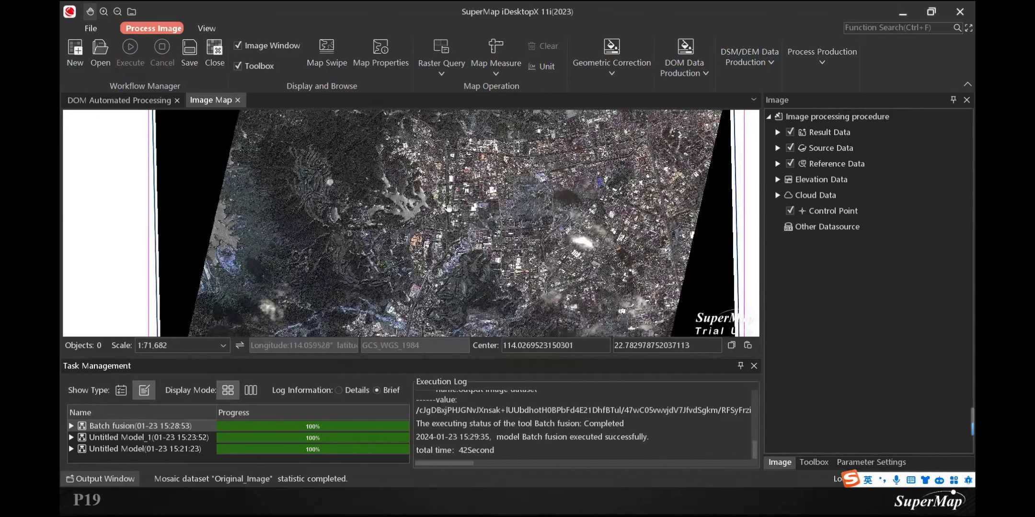
pyautogui.scroll(1, 388, 204)
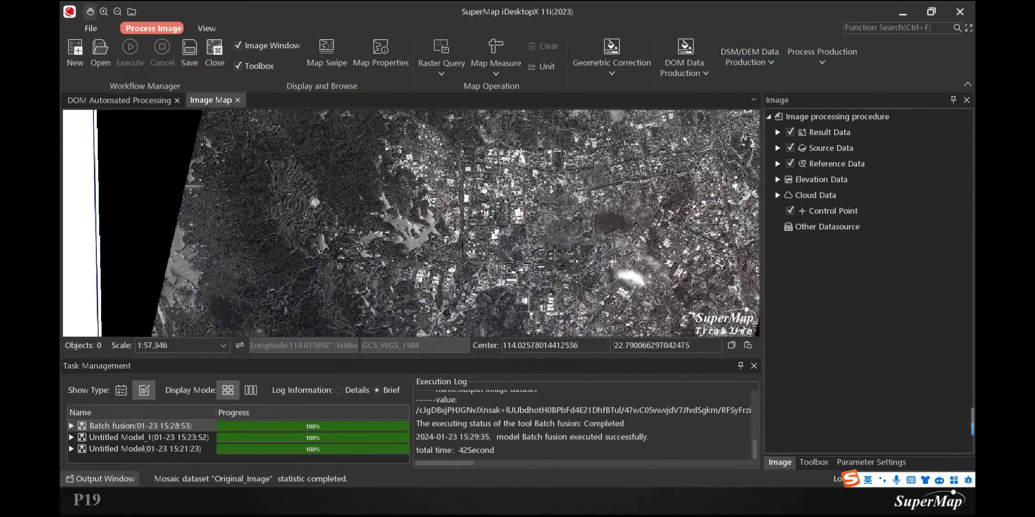
pyautogui.scroll(1, 375, 200)
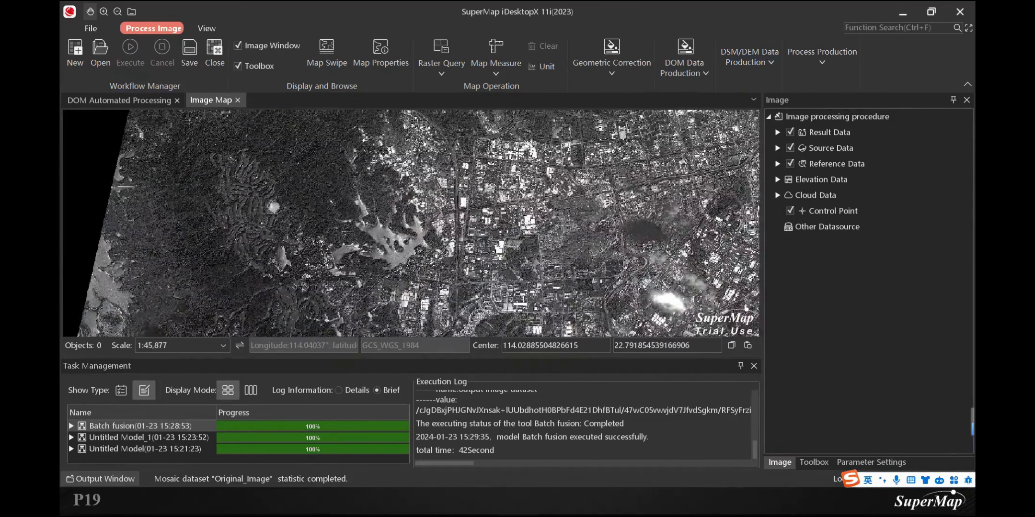
pyautogui.scroll(1, 388, 195)
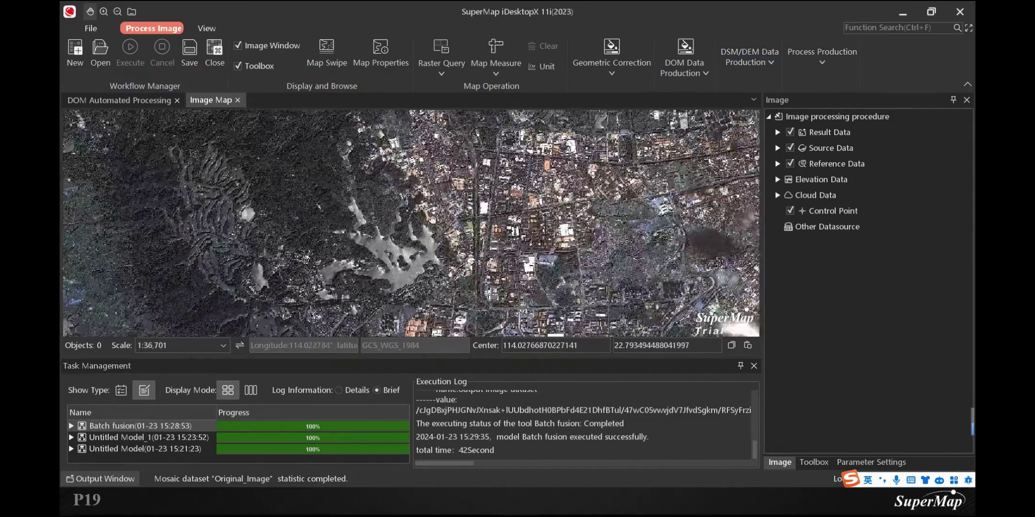
pyautogui.scroll(1, 405, 182)
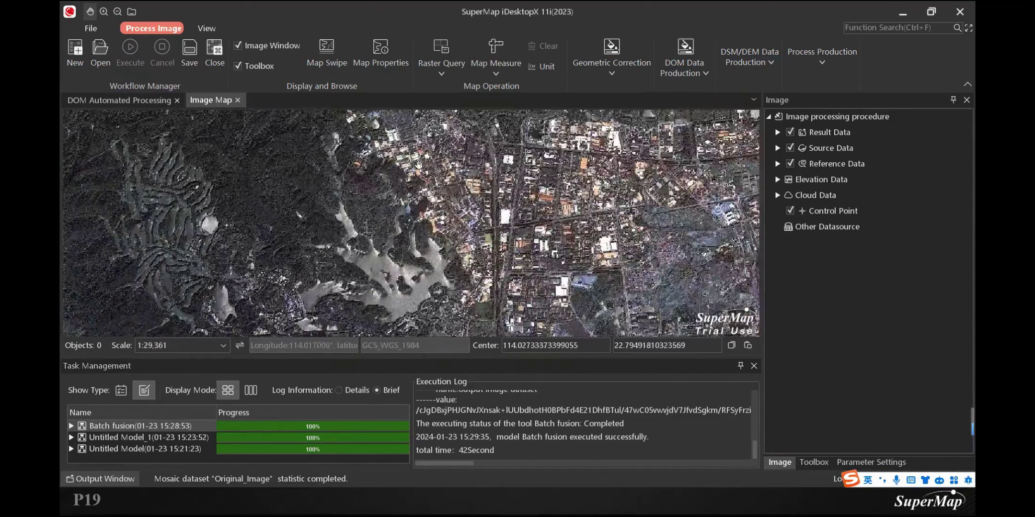
pyautogui.scroll(3, 372, 190)
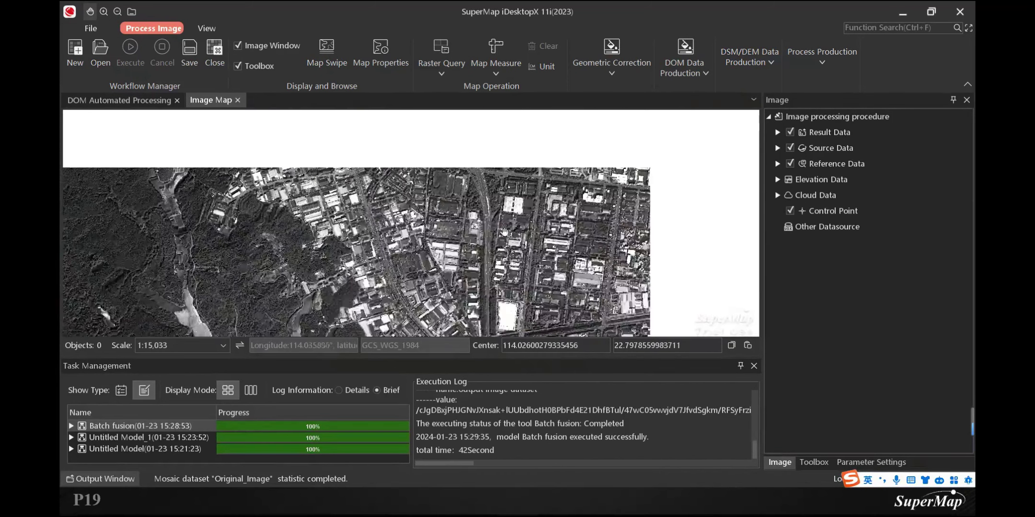
pyautogui.moveTo(395, 239); pyautogui.dragTo(471, 197)
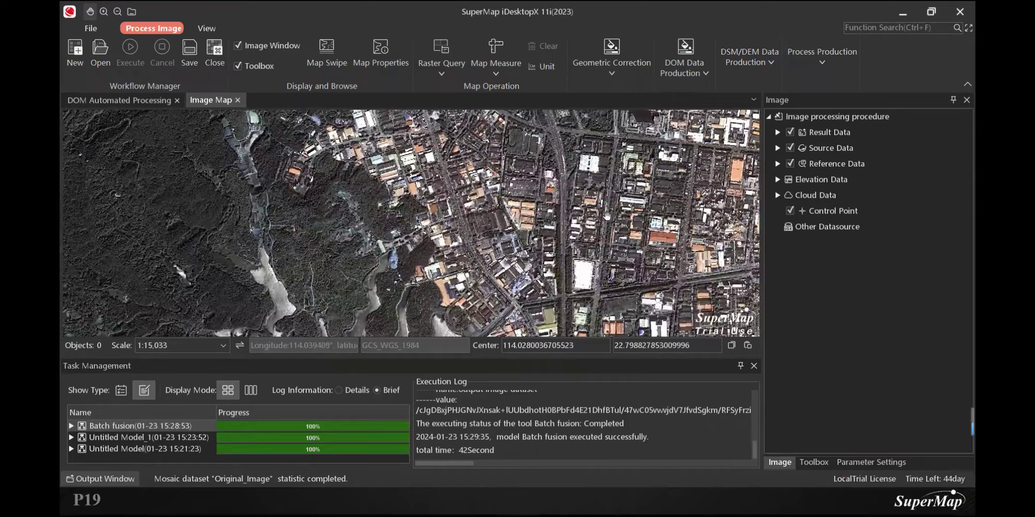
# - Switch to the presentation to show the Atmospheric Correction section slide, and return to SuperMap iDesktopX
pyautogui.hotkey('alt', 'Tab')
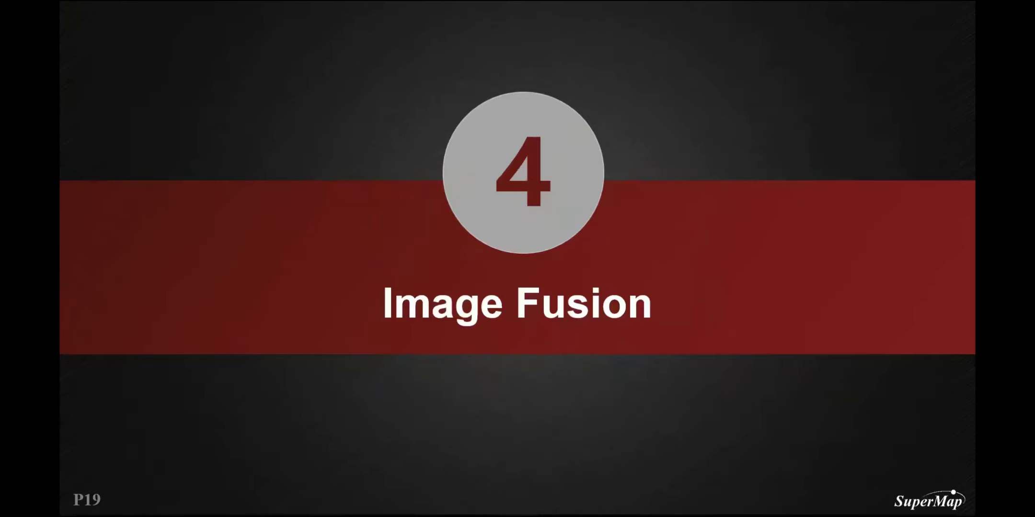
pyautogui.press('Right')
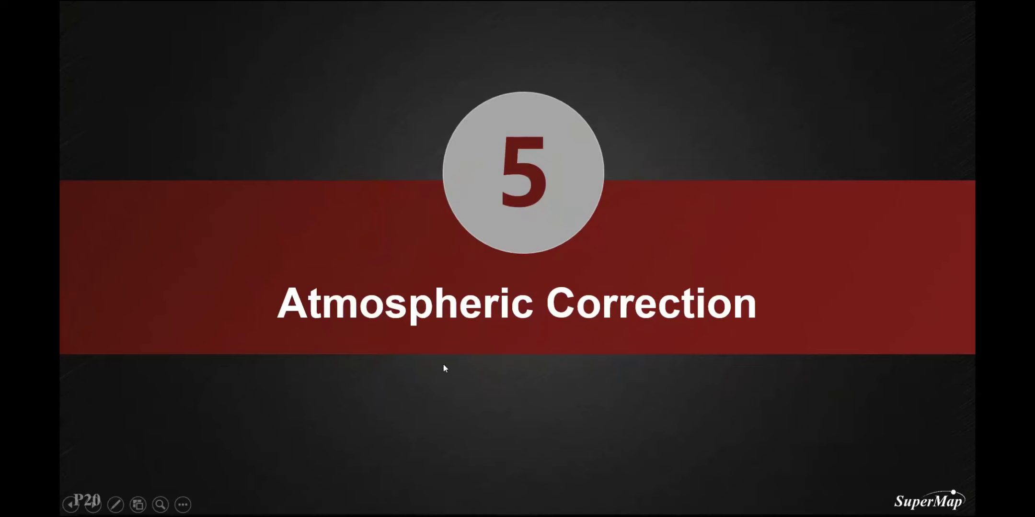
pyautogui.hotkey('alt', 'Tab')
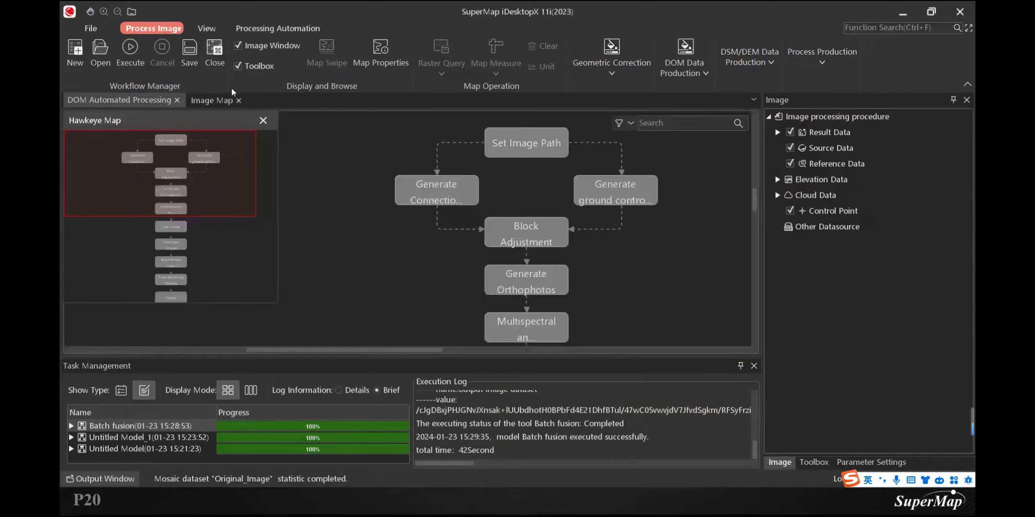
# - Create a new model from the Open Image tool in the Image reader group of the satellite image tools
pyautogui.click(215, 103)
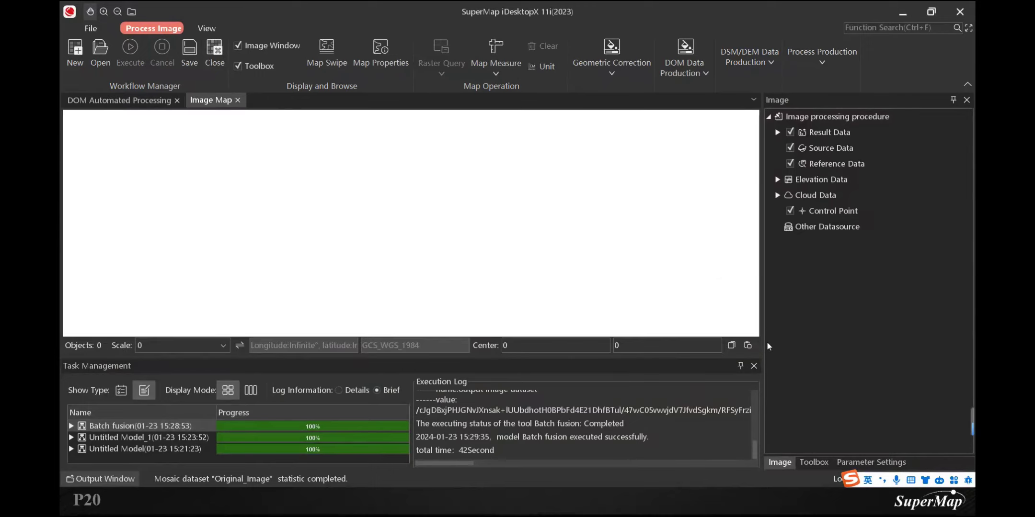
pyautogui.click(804, 463)
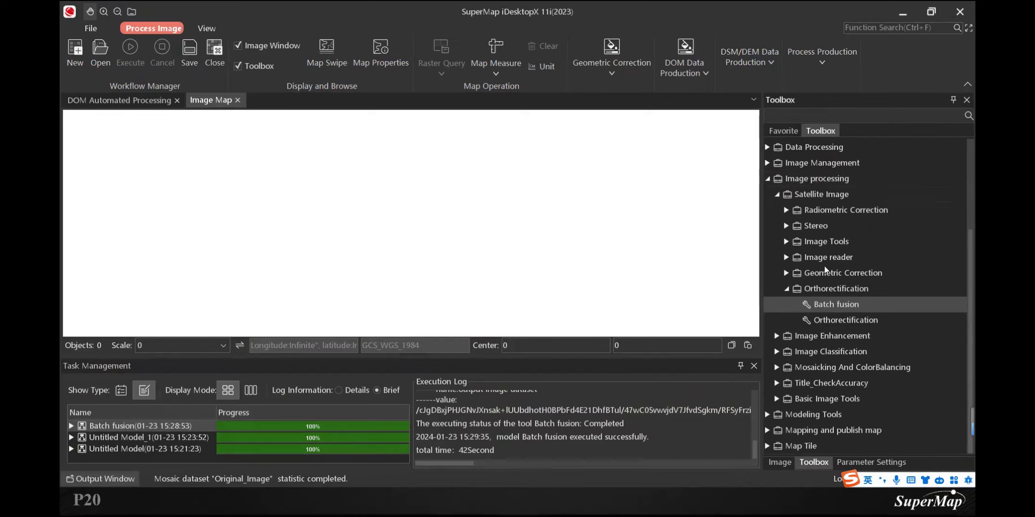
pyautogui.click(786, 258)
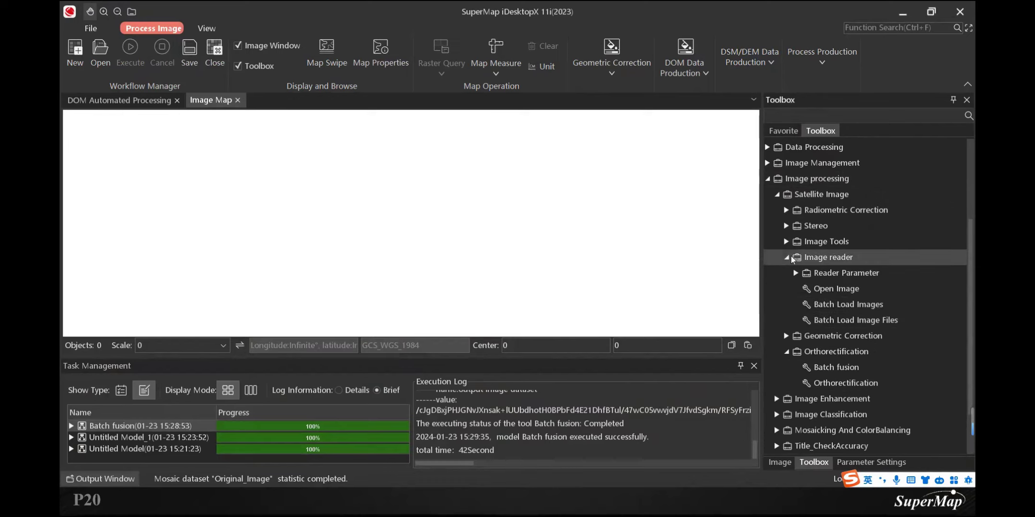
pyautogui.rightClick(847, 292)
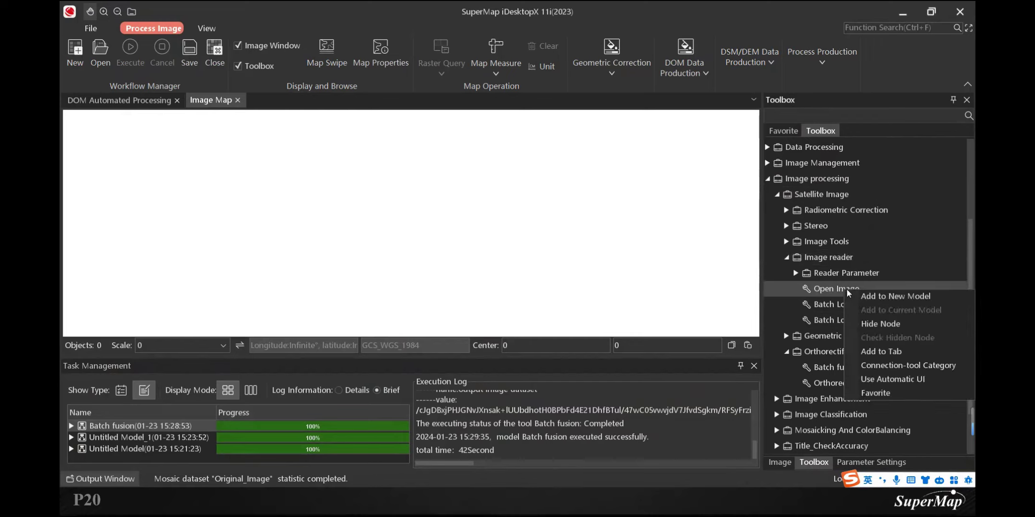
pyautogui.click(907, 297)
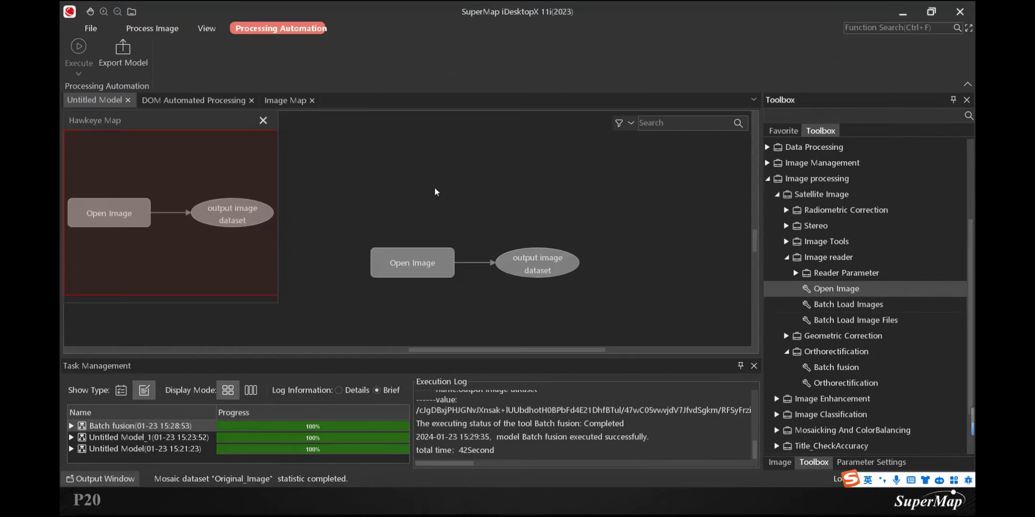
# - Move the Open Image node group up and place the Caption_atmosphericCorrection tool from Radiometric Correction directly beneath it in the model
pyautogui.moveTo(351, 233); pyautogui.dragTo(603, 319)
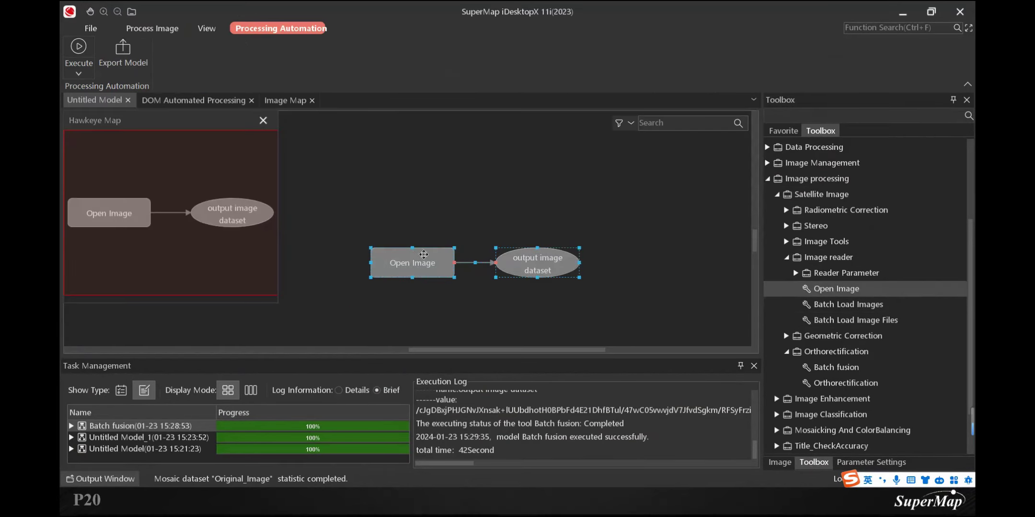
pyautogui.moveTo(424, 255); pyautogui.dragTo(422, 184)
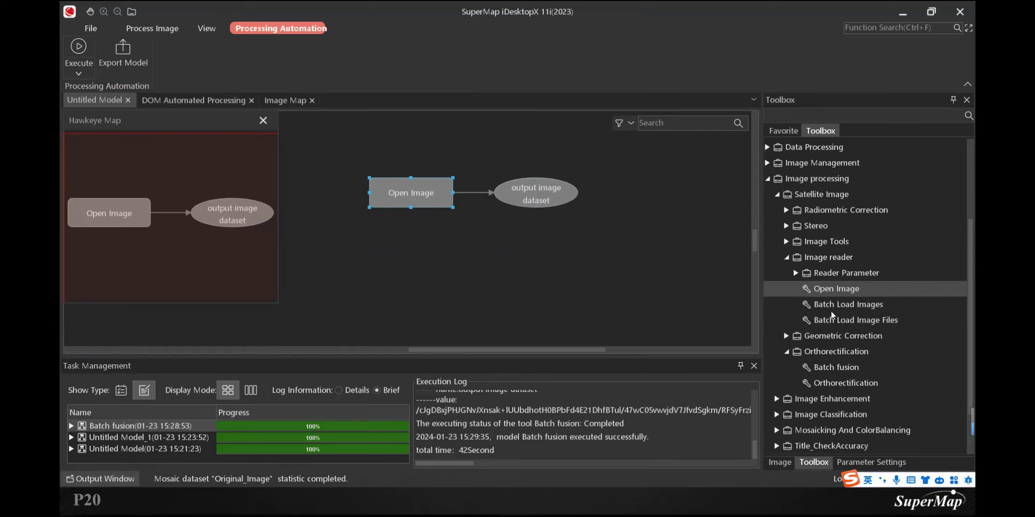
pyautogui.click(869, 288)
pyautogui.click(786, 211)
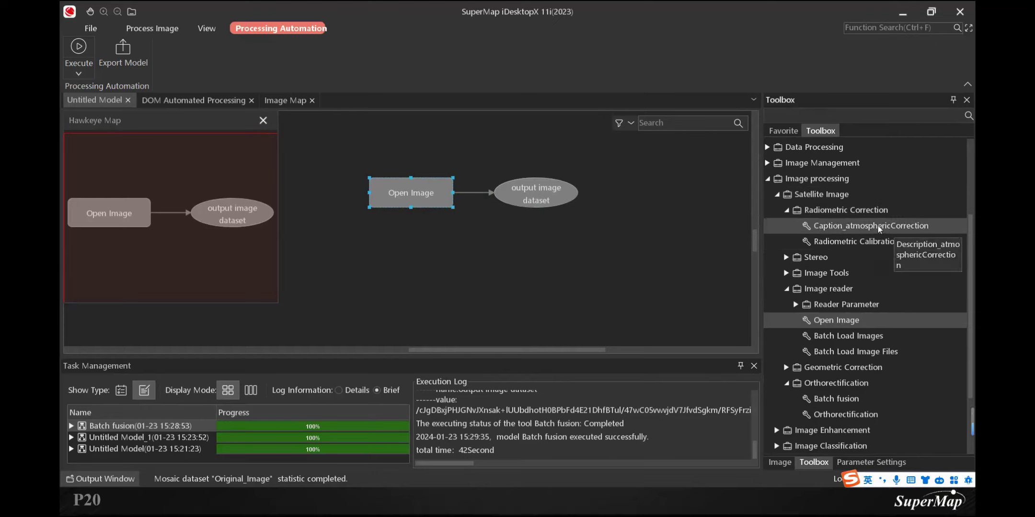
pyautogui.click(860, 226)
pyautogui.click(378, 256)
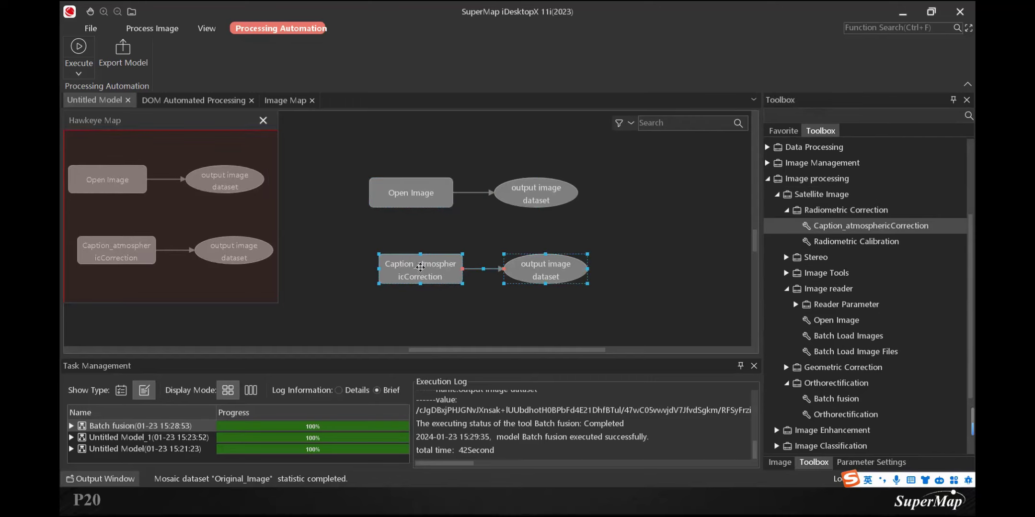
pyautogui.moveTo(420, 271); pyautogui.dragTo(412, 249)
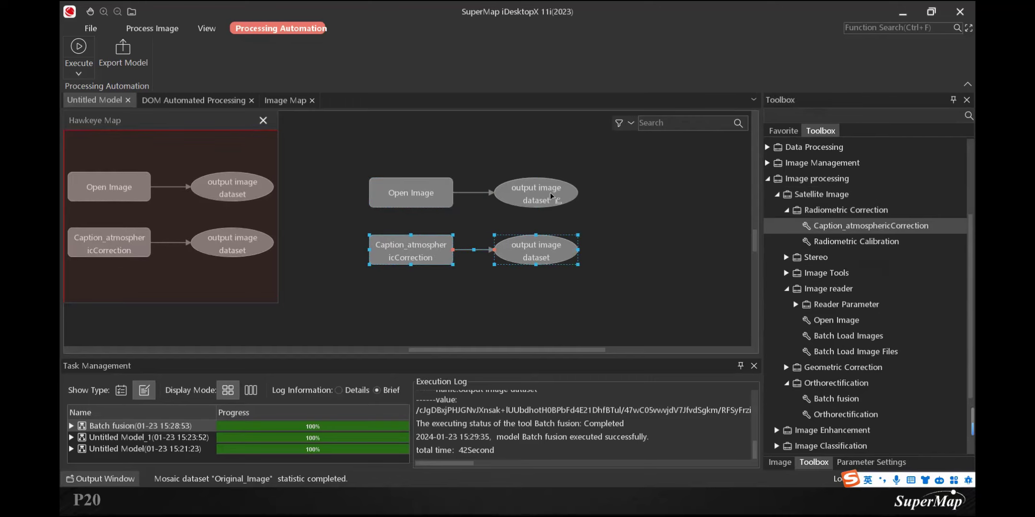
# - Browse for the Open Image node's file path to the ImageX Pro folder inside 桌面 > 超图 > Supermap产品讲解
pyautogui.click(436, 198)
pyautogui.doubleClick(424, 202)
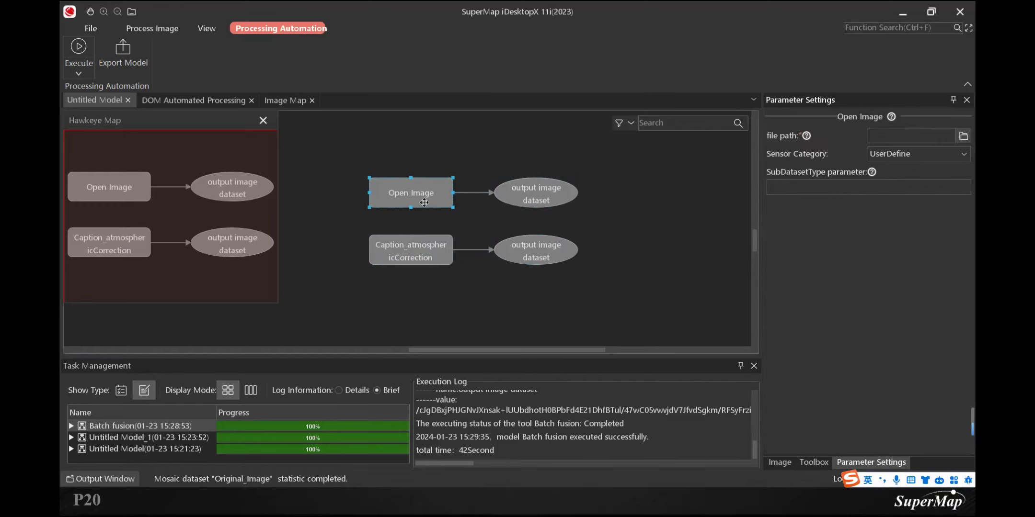
pyautogui.click(963, 137)
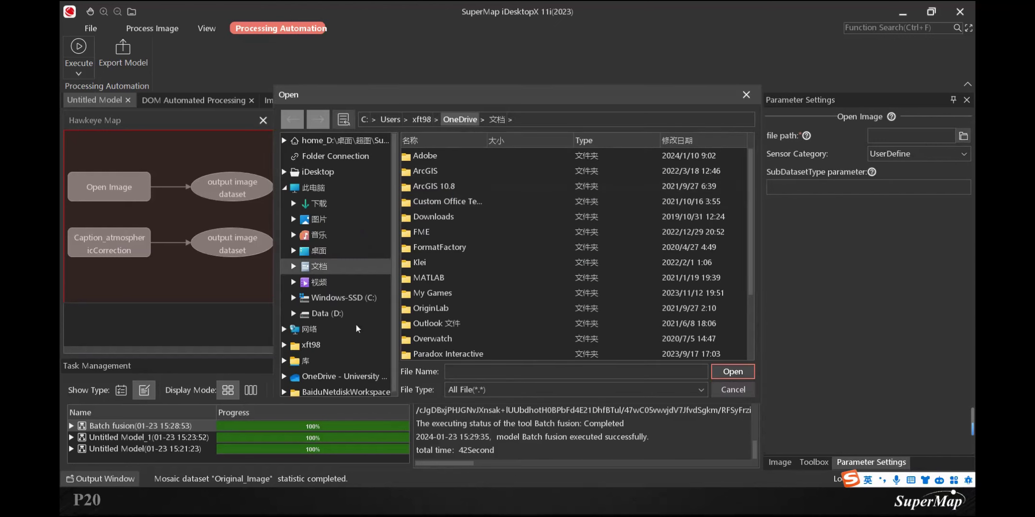
pyautogui.click(319, 251)
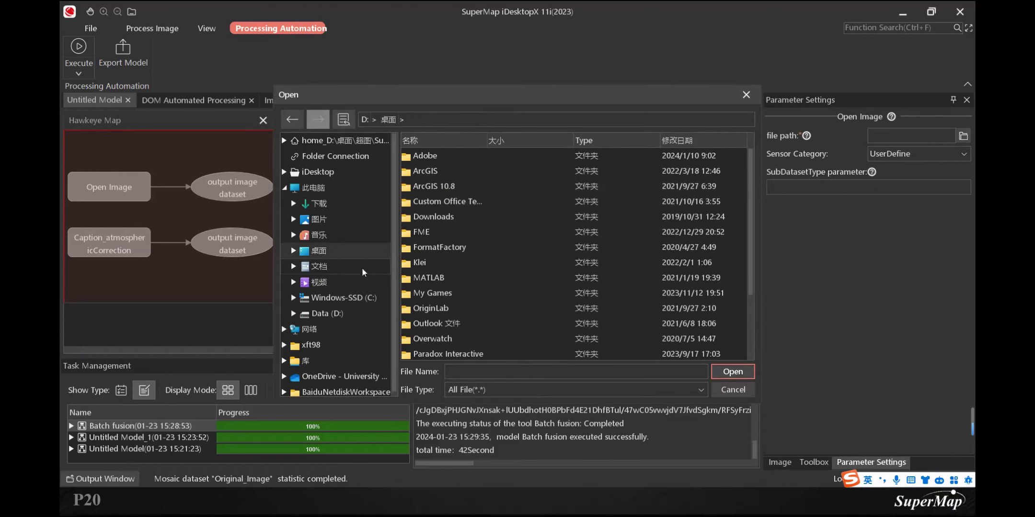
pyautogui.click(342, 312)
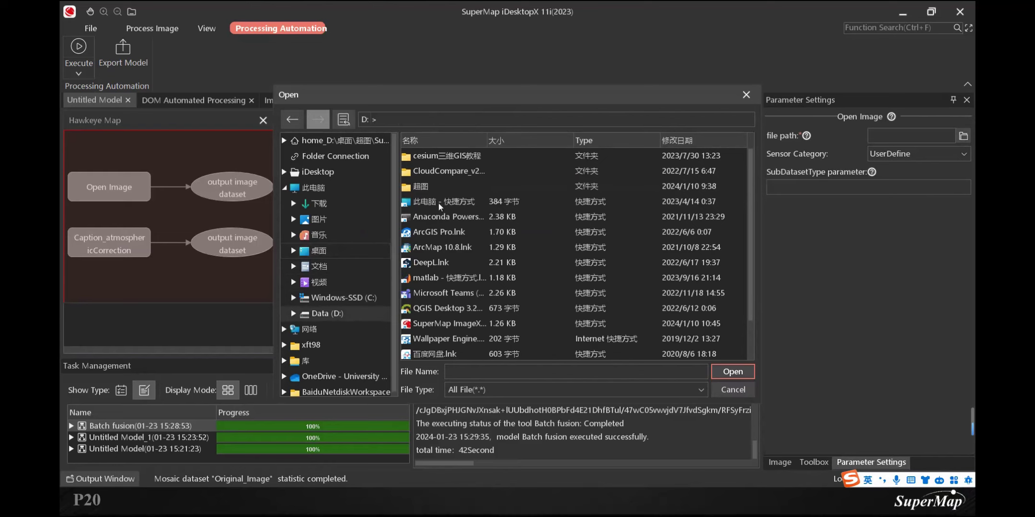
pyautogui.click(327, 249)
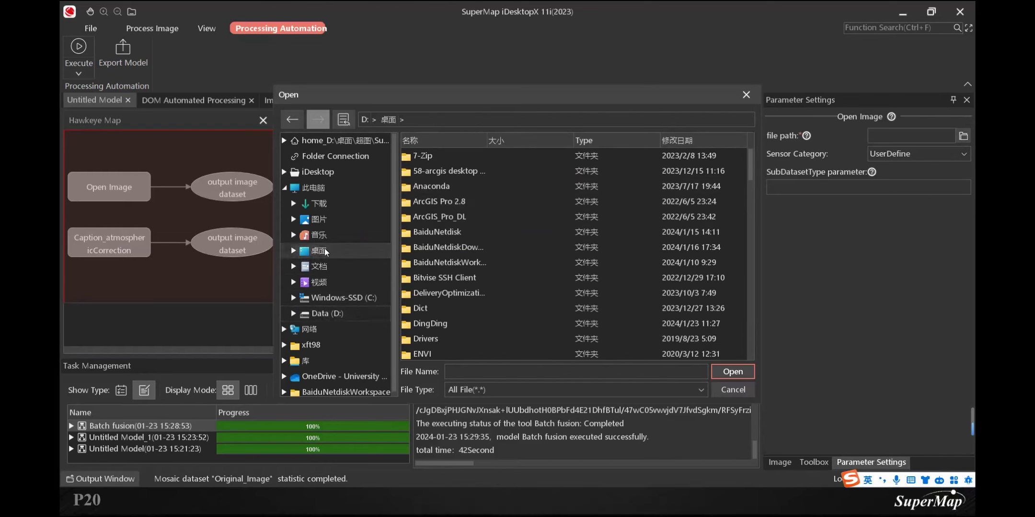
pyautogui.doubleClick(418, 187)
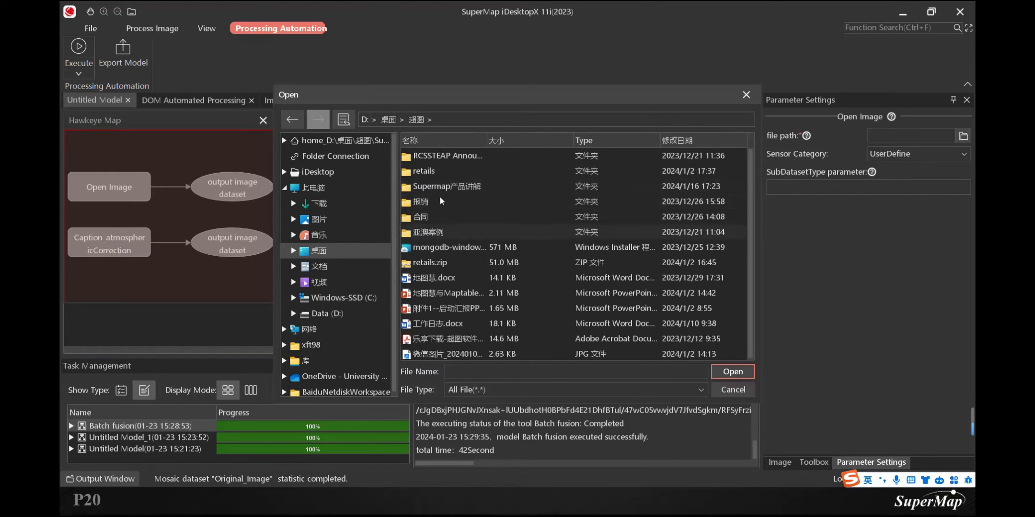
pyautogui.doubleClick(454, 189)
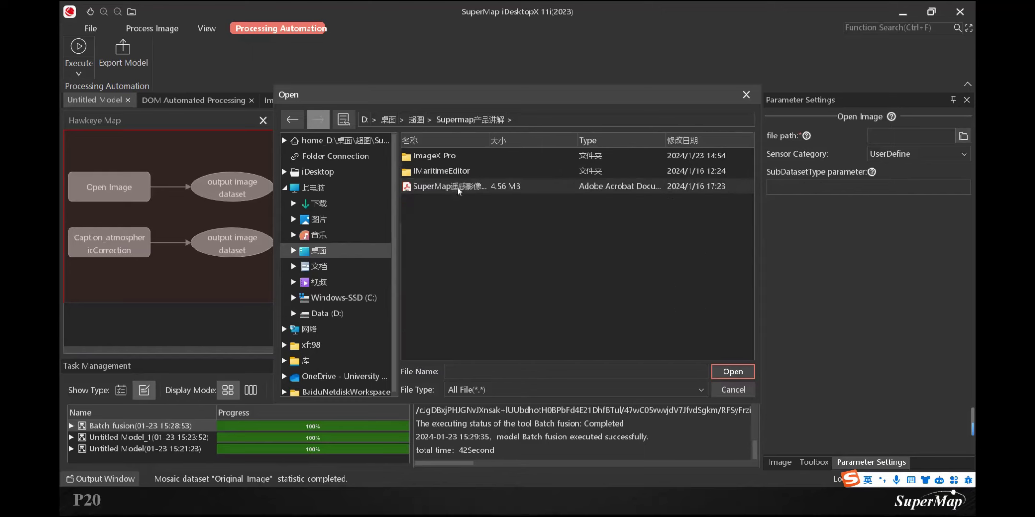
pyautogui.doubleClick(465, 155)
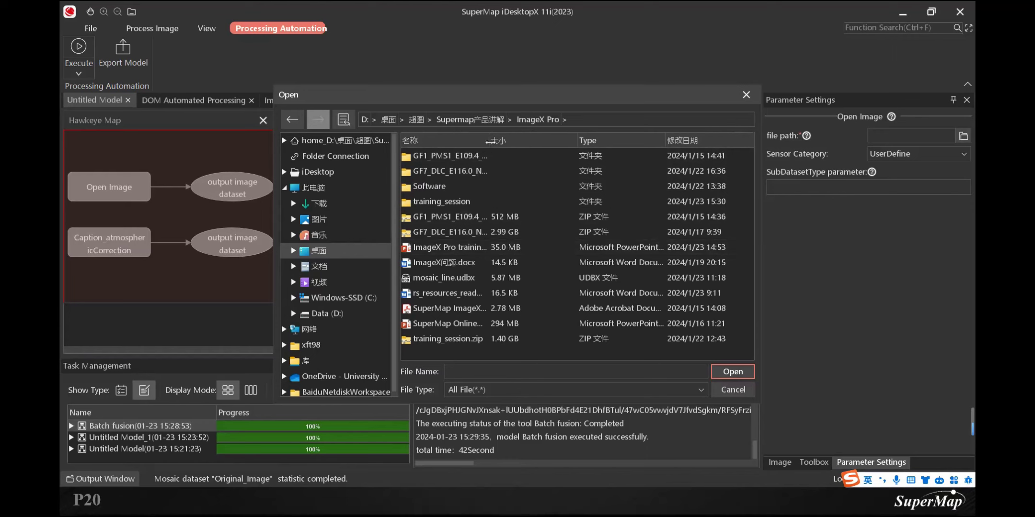
pyautogui.moveTo(488, 140); pyautogui.dragTo(579, 138)
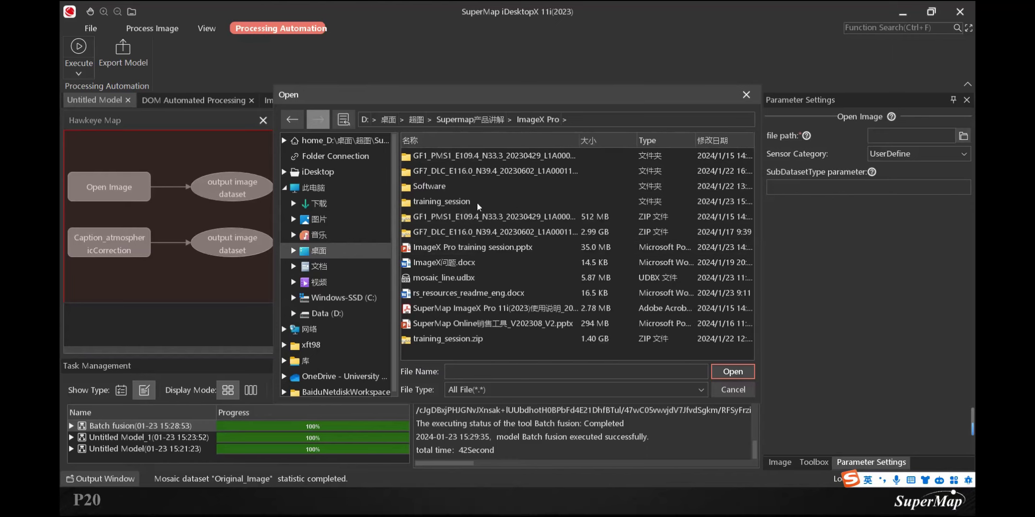
pyautogui.doubleClick(488, 156)
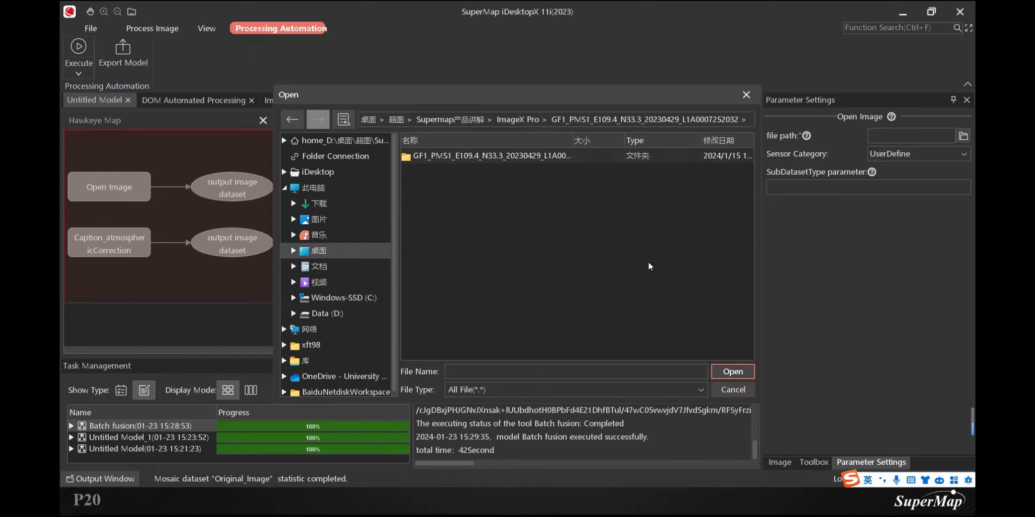
pyautogui.doubleClick(454, 156)
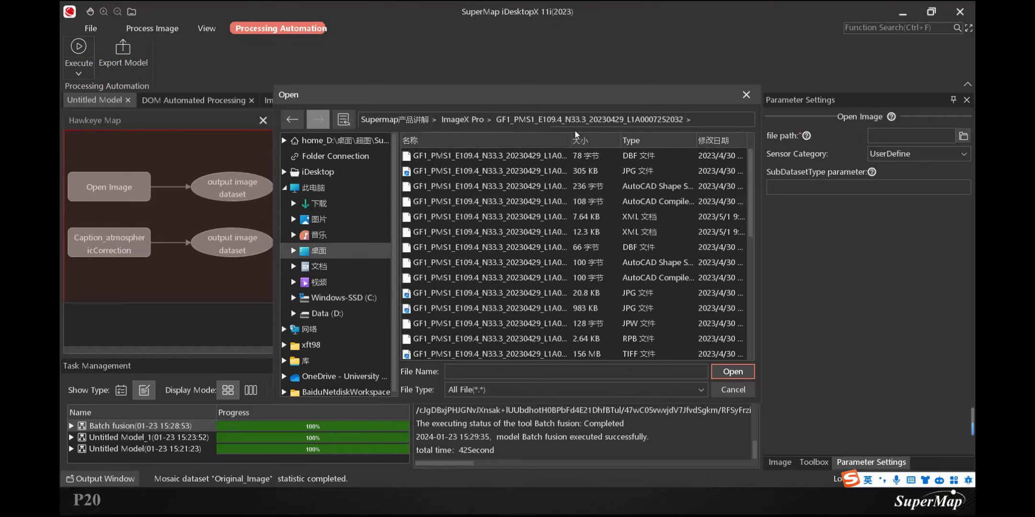
pyautogui.moveTo(571, 141); pyautogui.dragTo(625, 142)
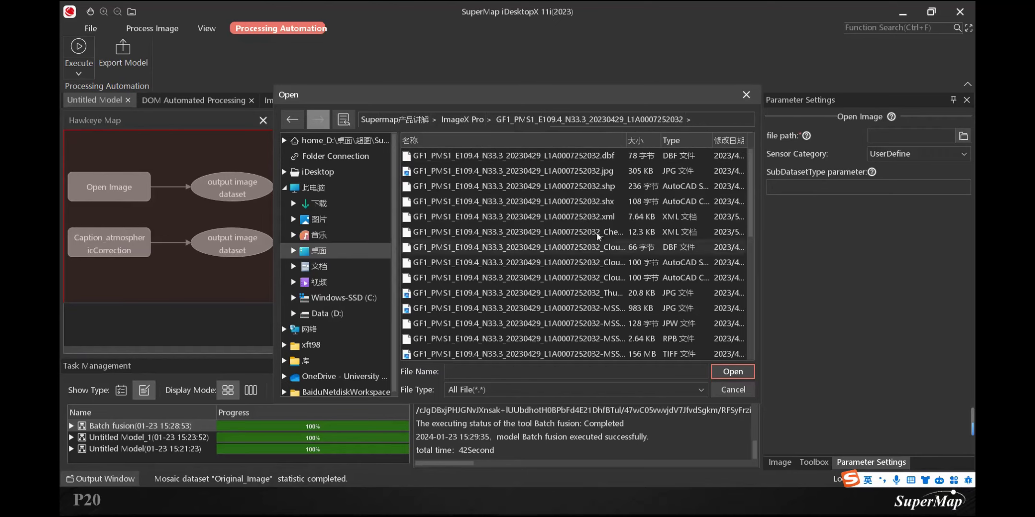
pyautogui.scroll(-1, 614, 239)
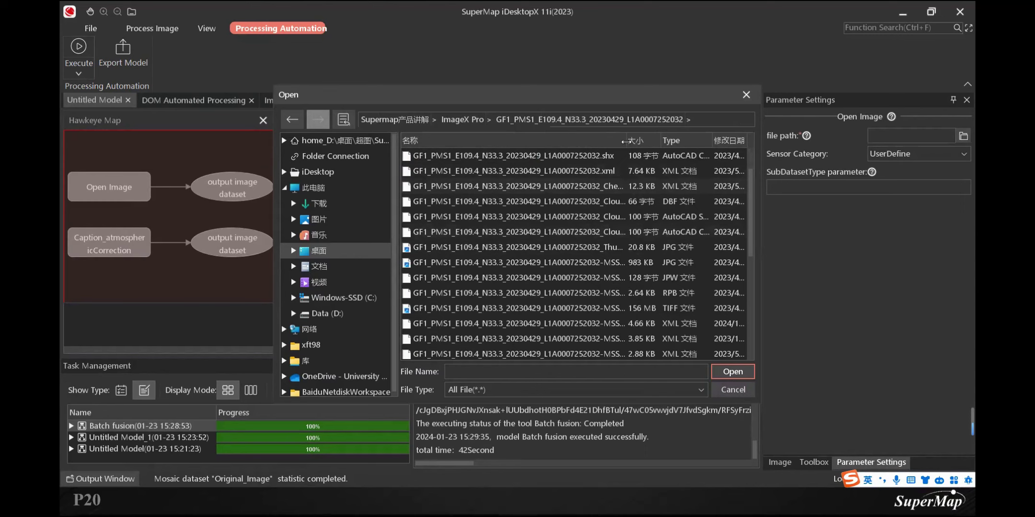
pyautogui.moveTo(625, 141); pyautogui.dragTo(695, 142)
pyautogui.scroll(-2, 698, 154)
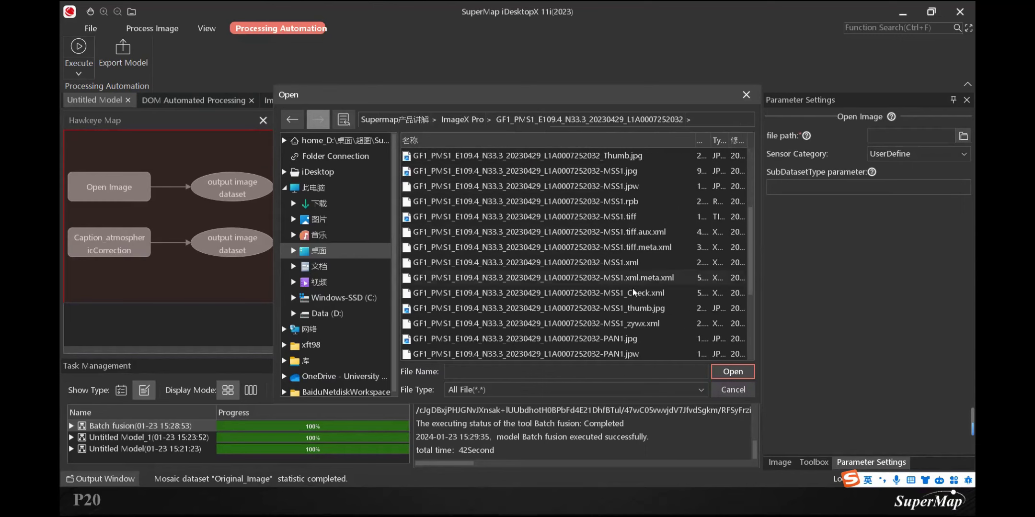
pyautogui.click(611, 262)
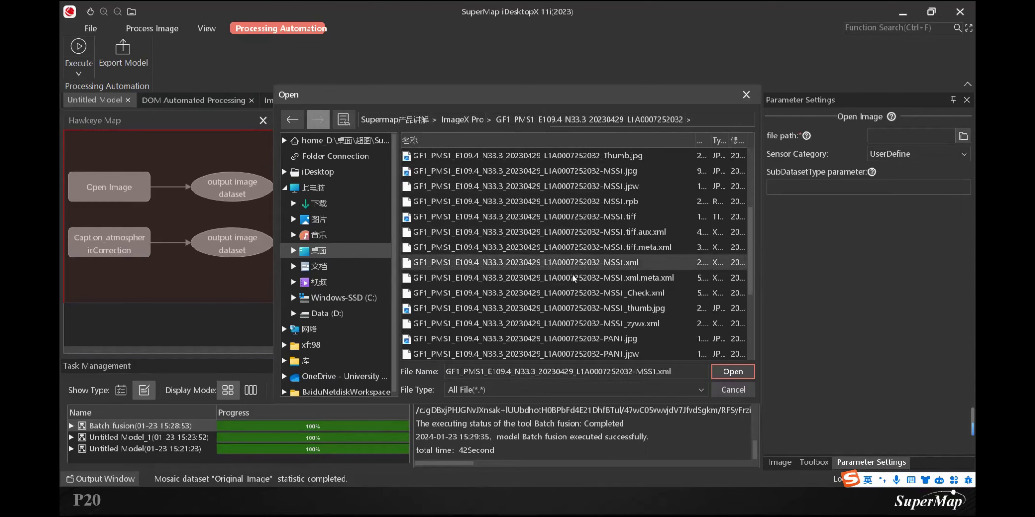
pyautogui.click(731, 371)
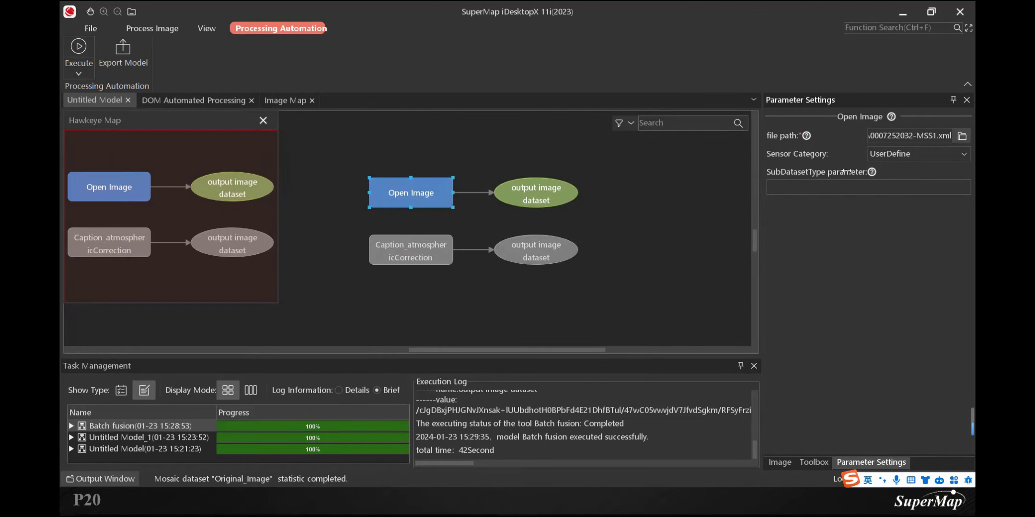
# - Set the sensor category to GF-1 PMS and connect the opened image's output to Caption_atmosphericCorrection as its input image dataset
pyautogui.click(965, 154)
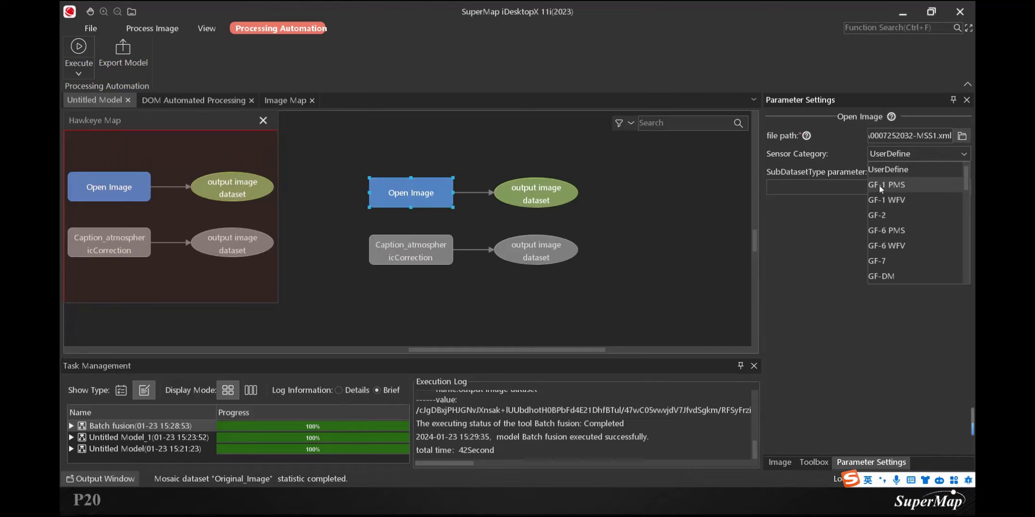
pyautogui.click(906, 185)
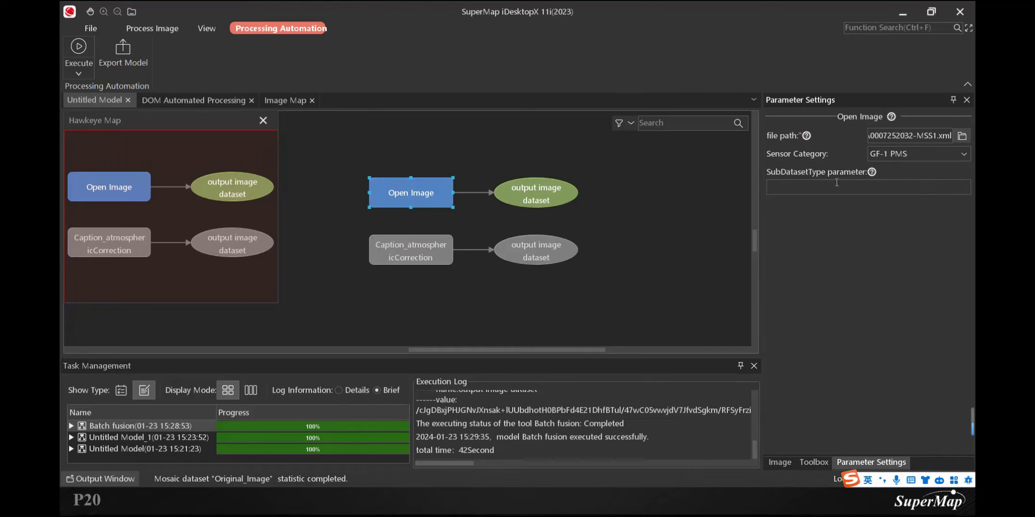
pyautogui.moveTo(537, 207); pyautogui.dragTo(414, 256)
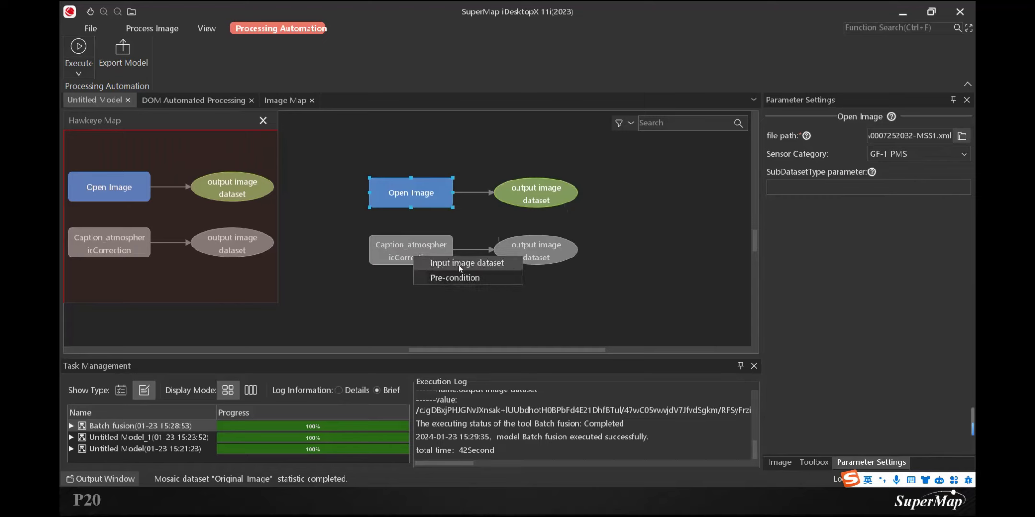
pyautogui.click(491, 266)
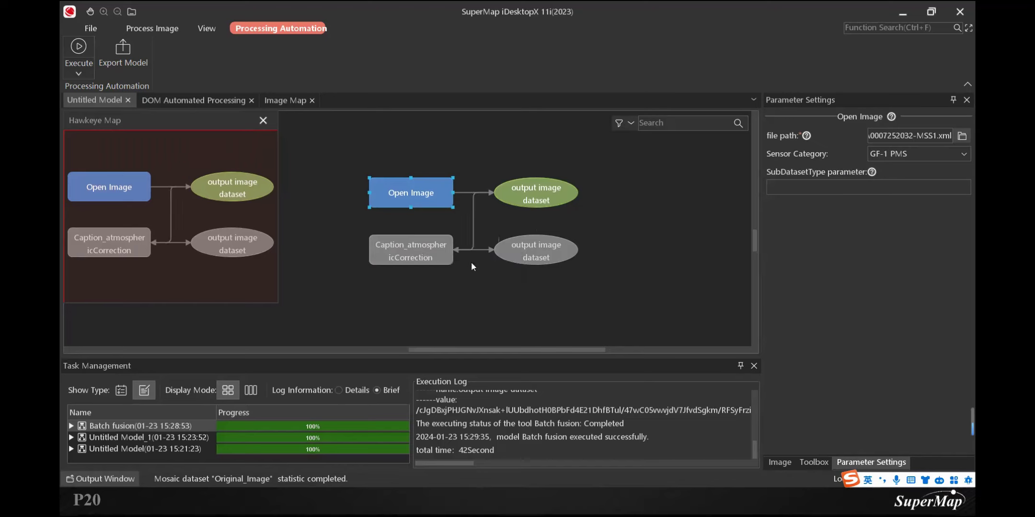
# - Set the atmospheric correction's input data type to DN Value and enable Auto Atmospheric Model
pyautogui.click(412, 248)
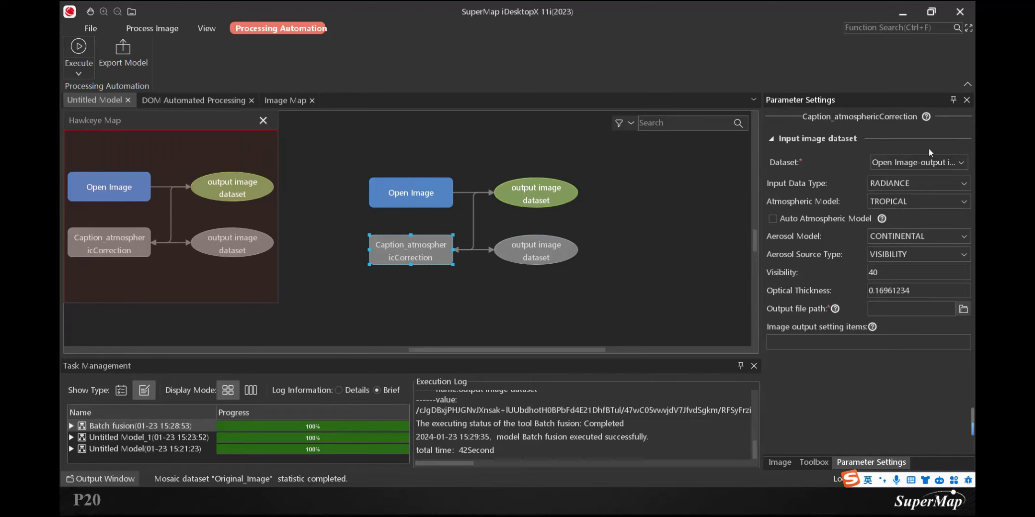
pyautogui.click(964, 186)
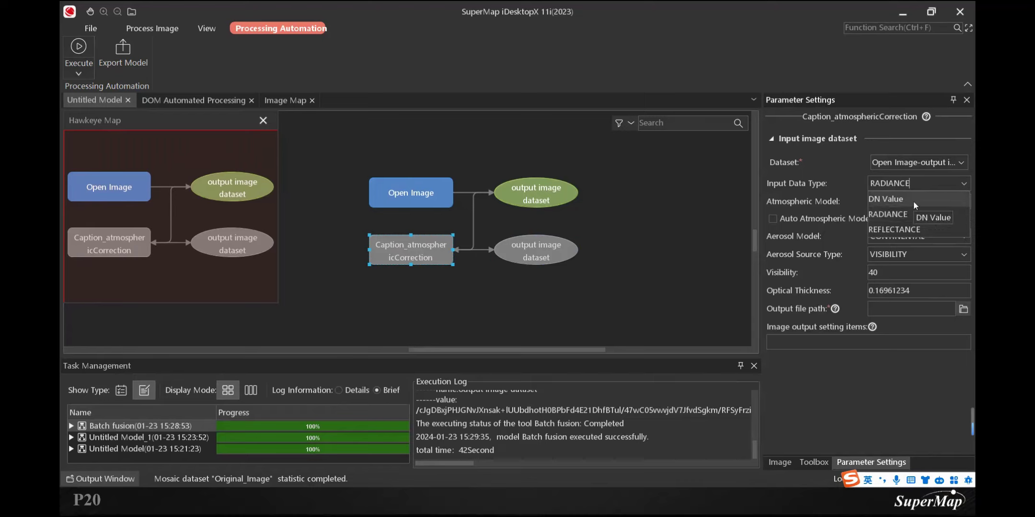
pyautogui.click(899, 199)
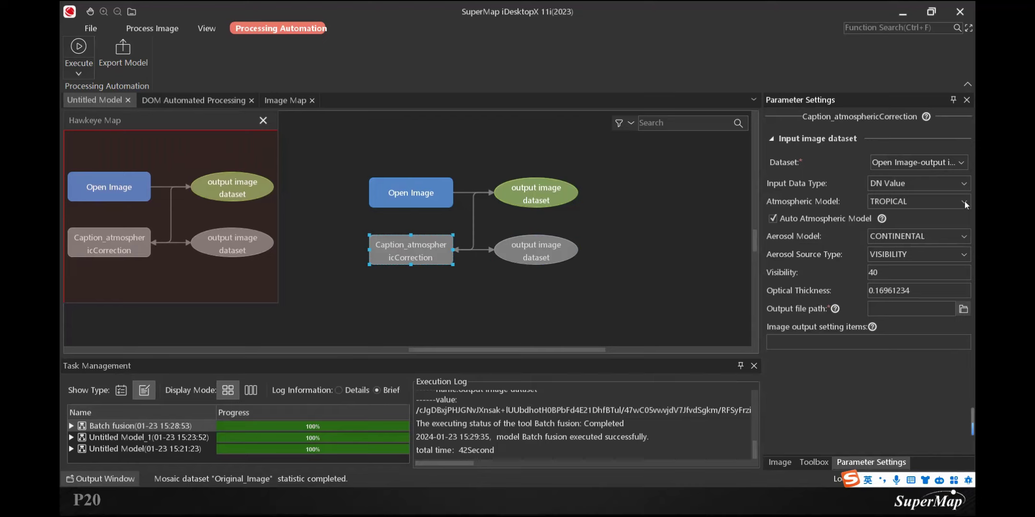
pyautogui.click(917, 205)
# - Set the correction's output file to a TIFF named atmospheric in the training_session folder and execute the model
pyautogui.click(964, 309)
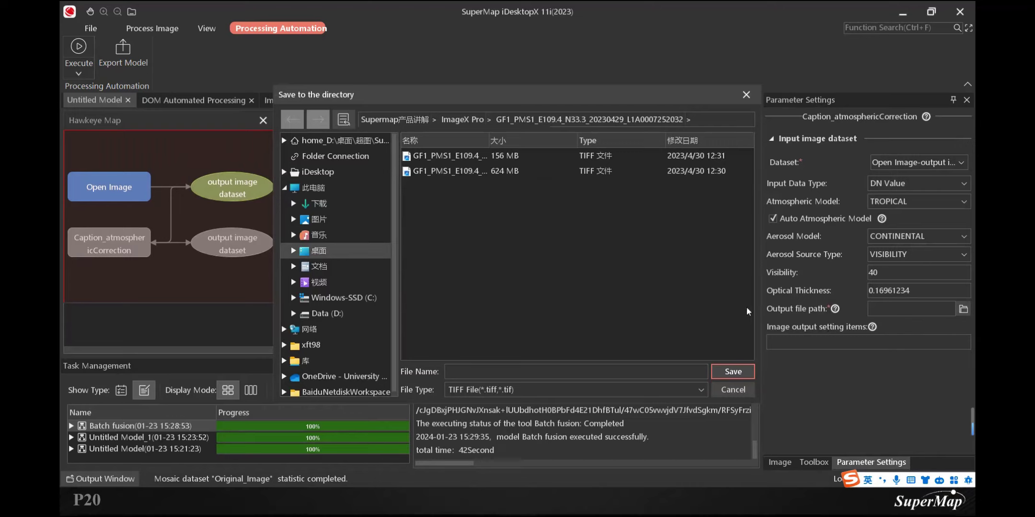
pyautogui.click(463, 119)
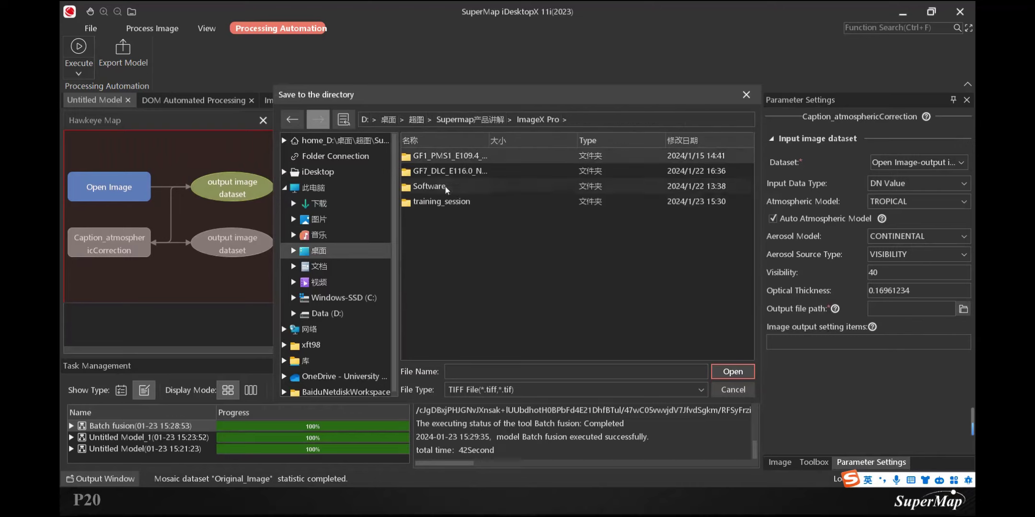
pyautogui.doubleClick(448, 201)
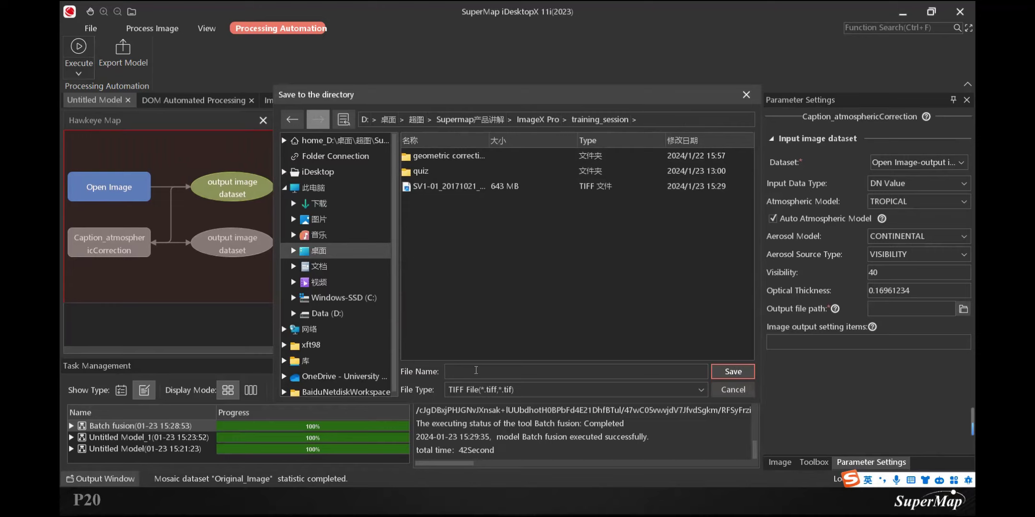
pyautogui.click(546, 374)
pyautogui.write('F')
pyautogui.press('BackSpace')
pyautogui.write('atumos')
pyautogui.press('BackSpace')
pyautogui.press('BackSpace')
pyautogui.press('BackSpace')
pyautogui.press('BackSpace')
pyautogui.write('mospheric')
pyautogui.click(739, 372)
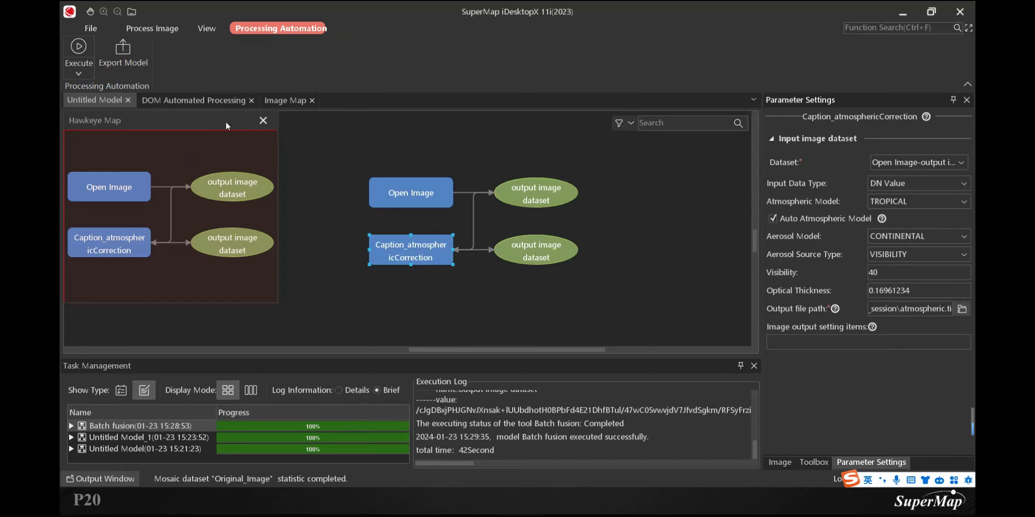
pyautogui.click(78, 47)
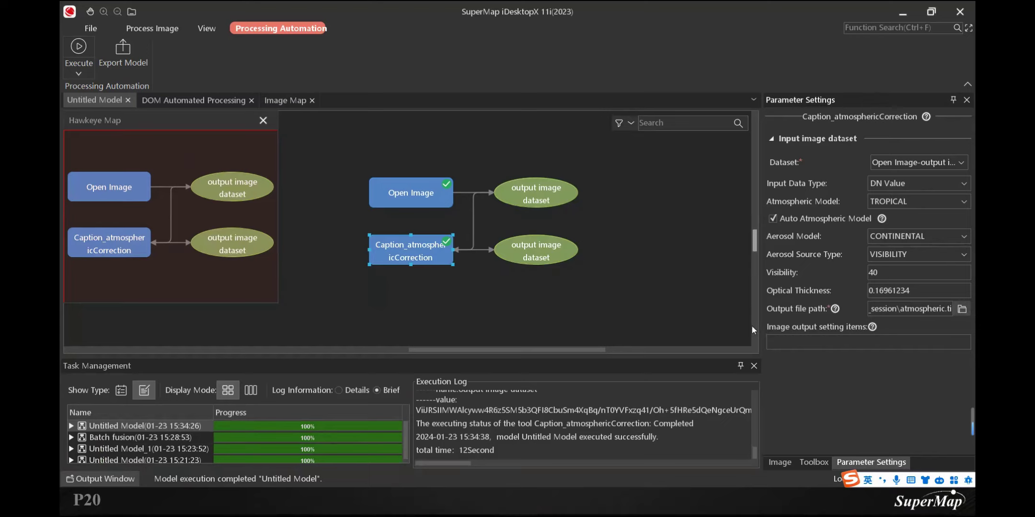
# - Switch to the presentation and advance to the Geometric Correction section slide
pyautogui.hotkey('alt', 'Tab')
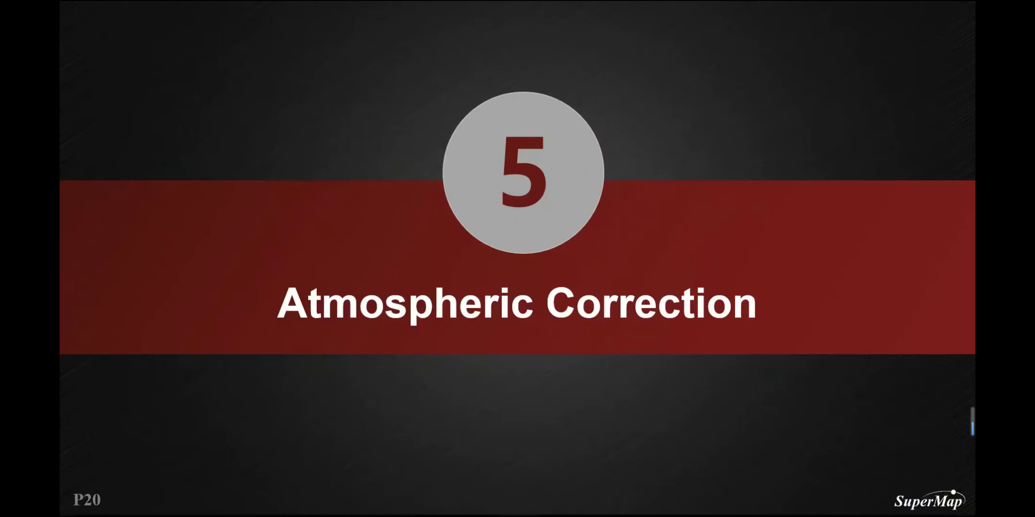
pyautogui.press('Right')
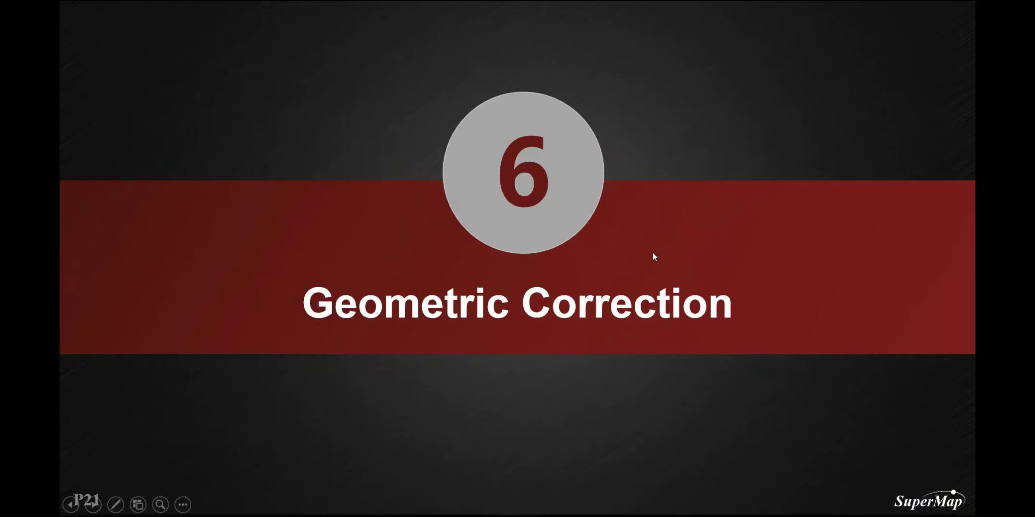
# - Switch to SuperMap iDesktopX and close the Untitled Model without saving it
pyautogui.hotkey('alt', 'Tab')
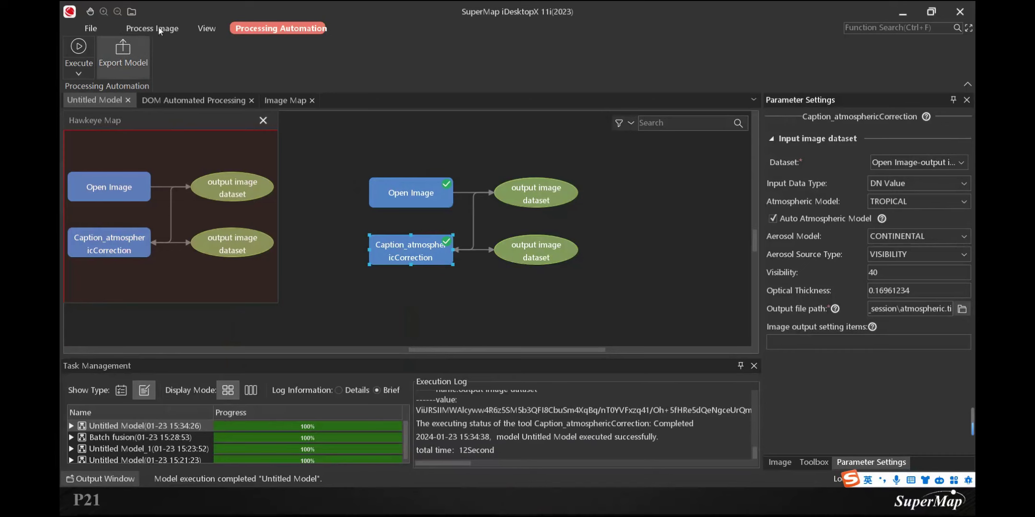
pyautogui.click(282, 98)
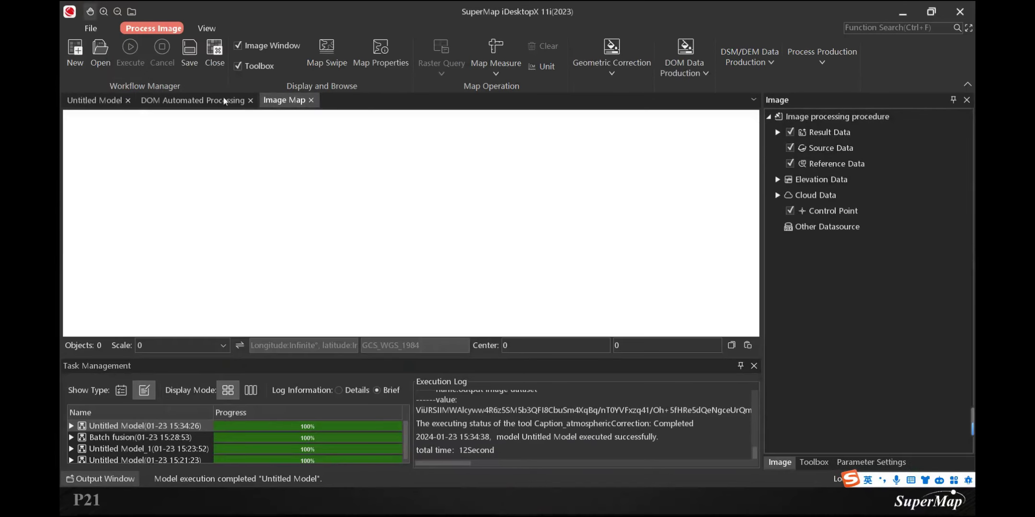
pyautogui.click(100, 101)
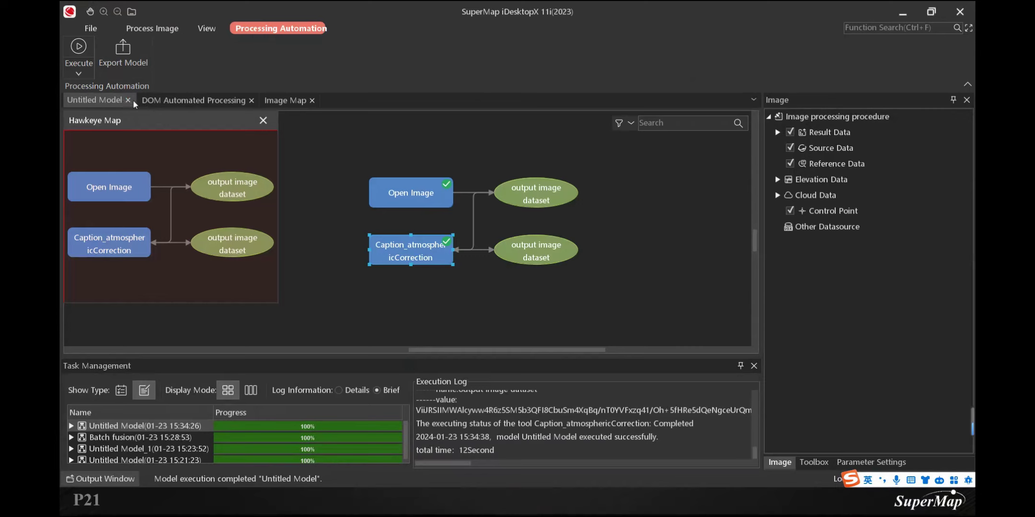
pyautogui.click(128, 100)
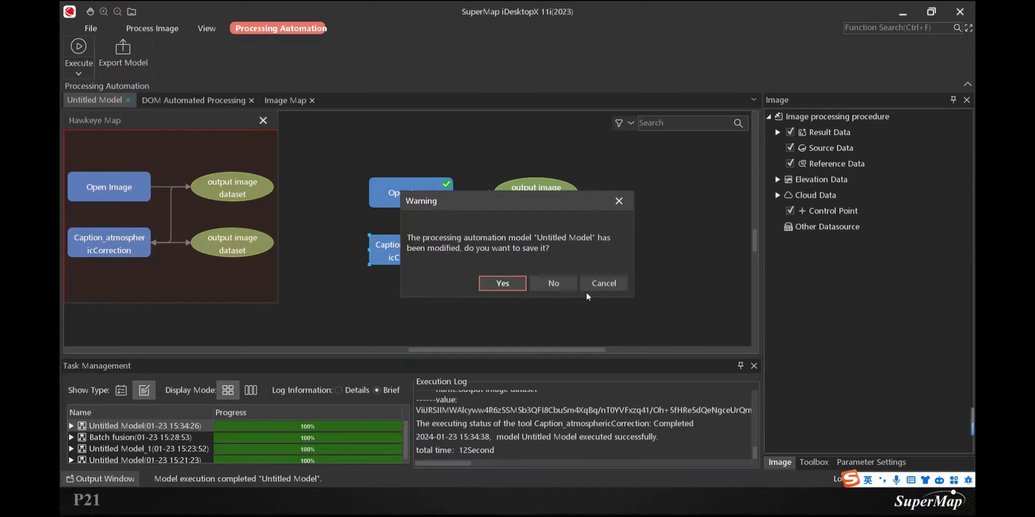
pyautogui.click(501, 283)
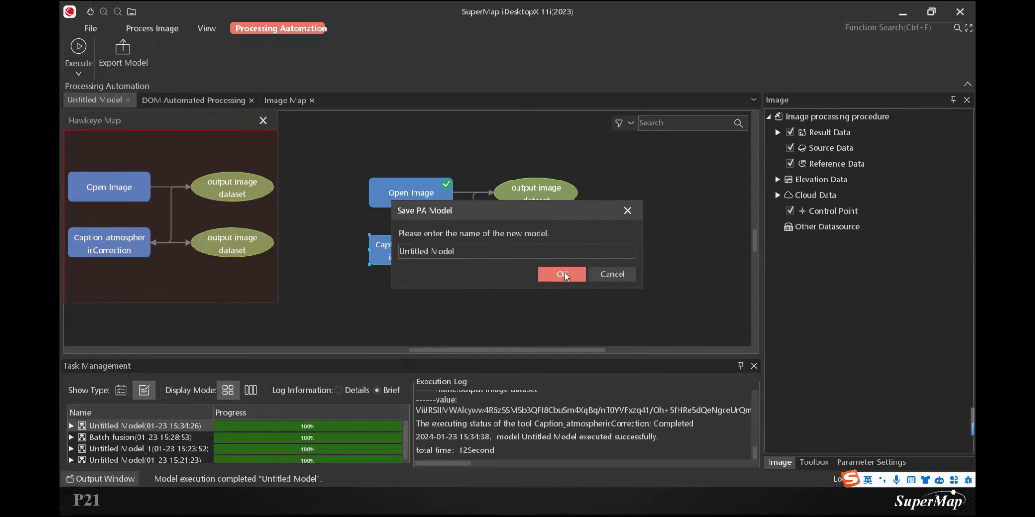
pyautogui.click(613, 275)
pyautogui.click(128, 100)
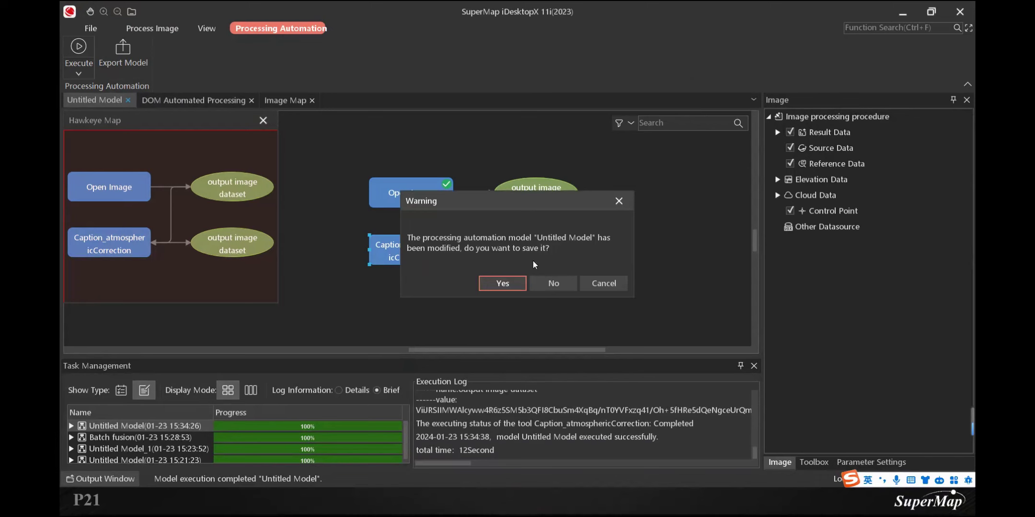
pyautogui.click(550, 283)
# - Show the Image Map and start adding rasters to the Source Data
pyautogui.click(218, 101)
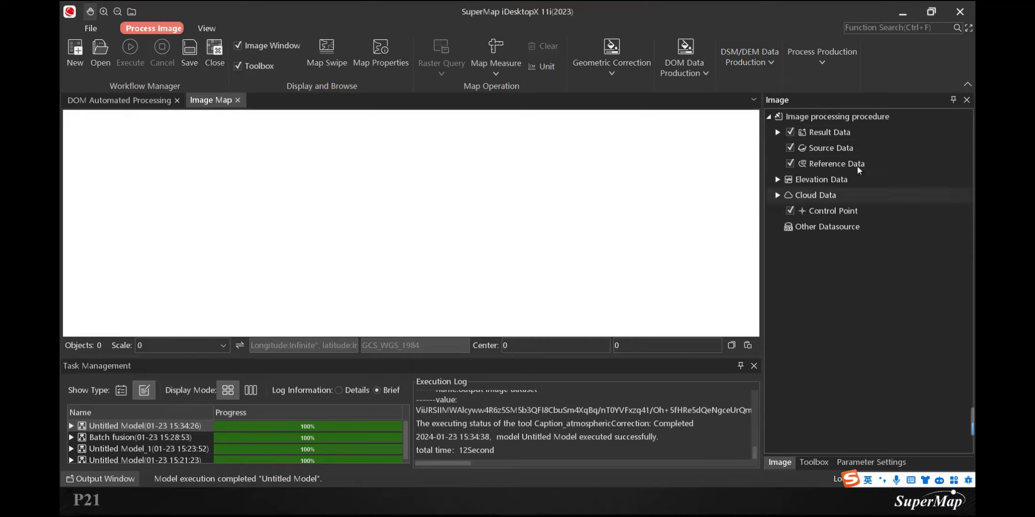
pyautogui.rightClick(827, 150)
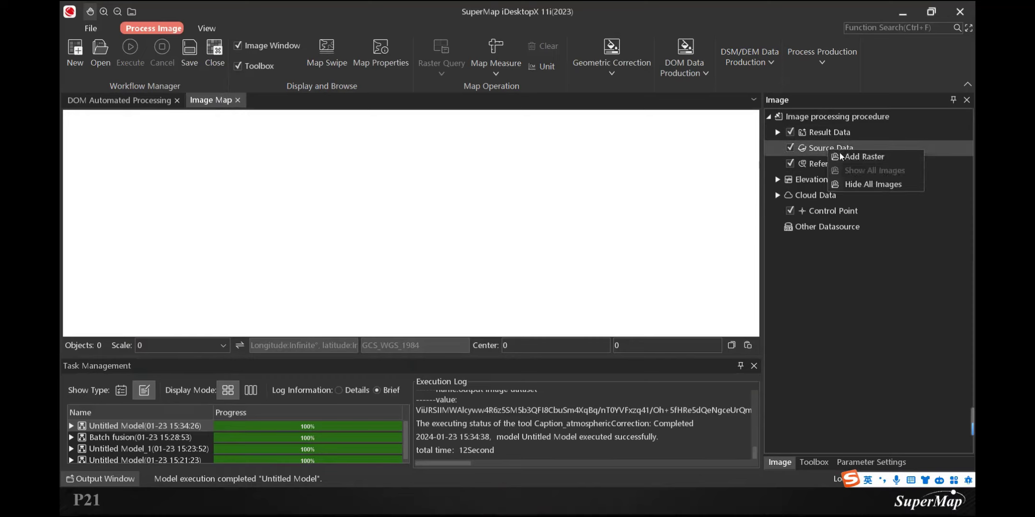
pyautogui.click(888, 158)
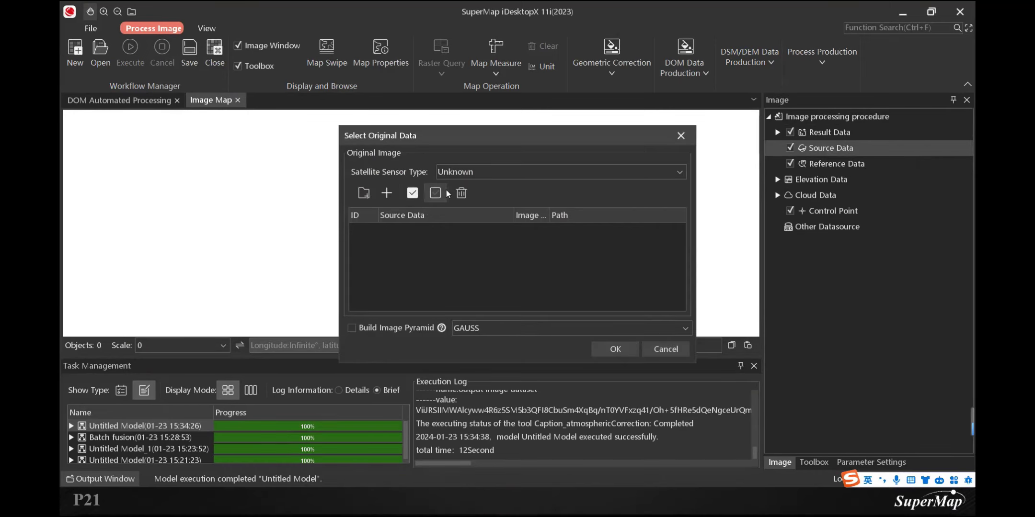
# - Try loading the example_data original folder as SuperView-1 source images and remove them from the list
pyautogui.click(510, 171)
pyautogui.scroll(-2, 536, 247)
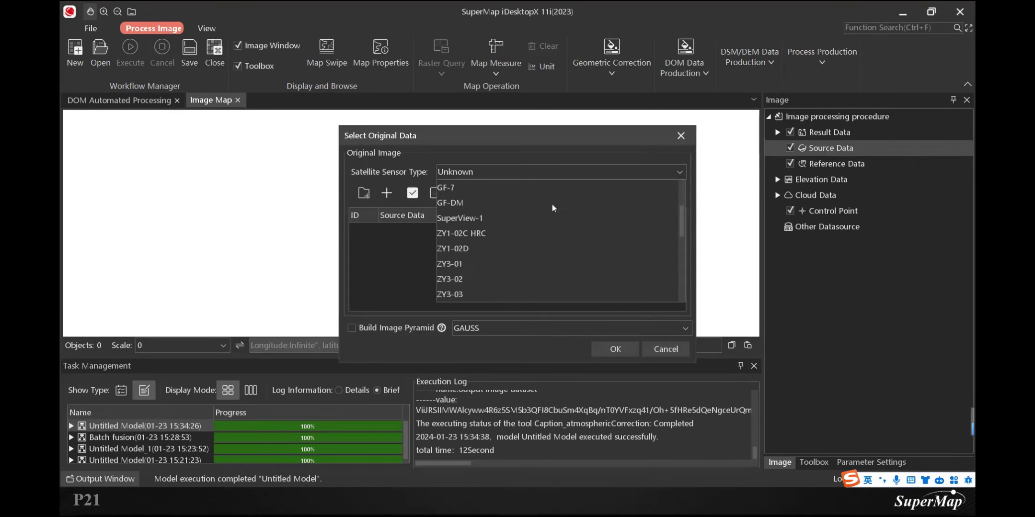
pyautogui.click(503, 219)
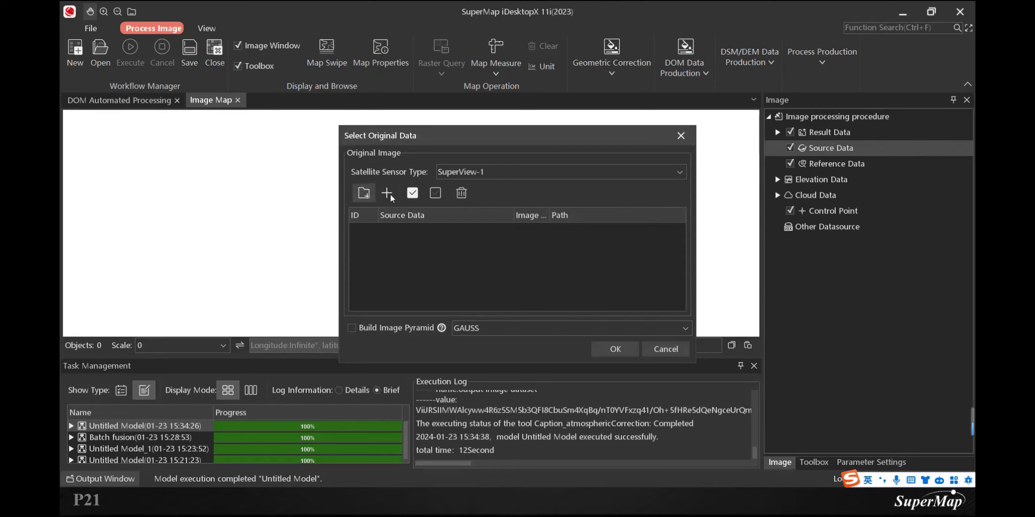
pyautogui.click(364, 193)
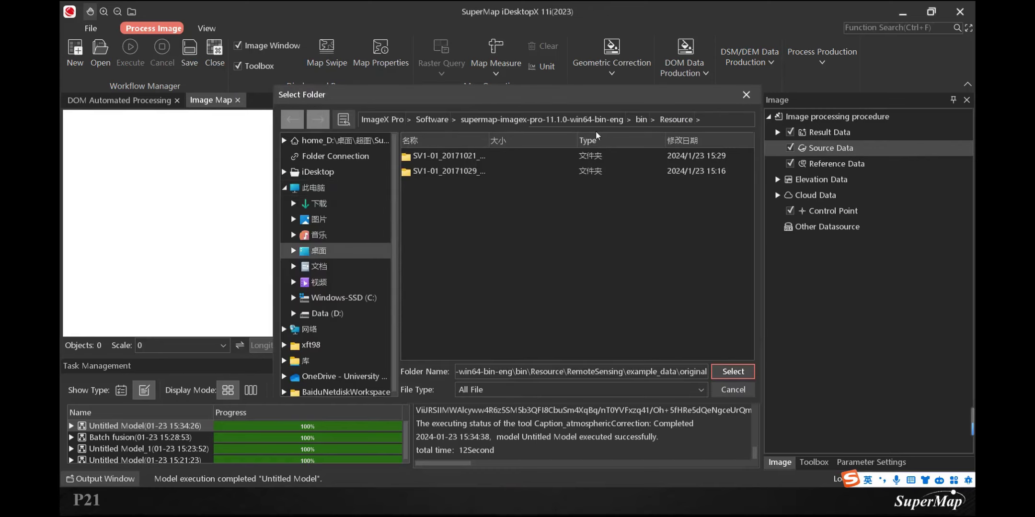
pyautogui.click(741, 372)
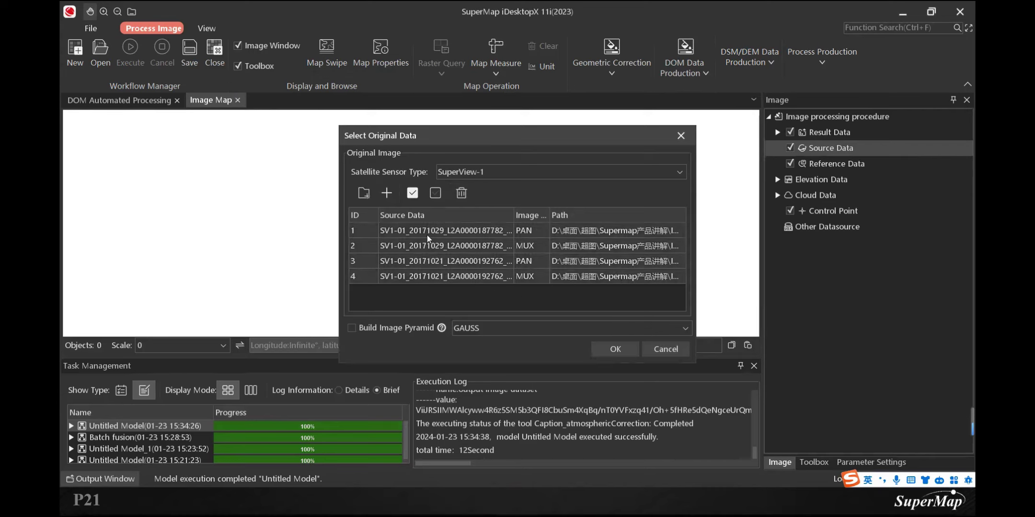
pyautogui.click(461, 193)
pyautogui.click(386, 193)
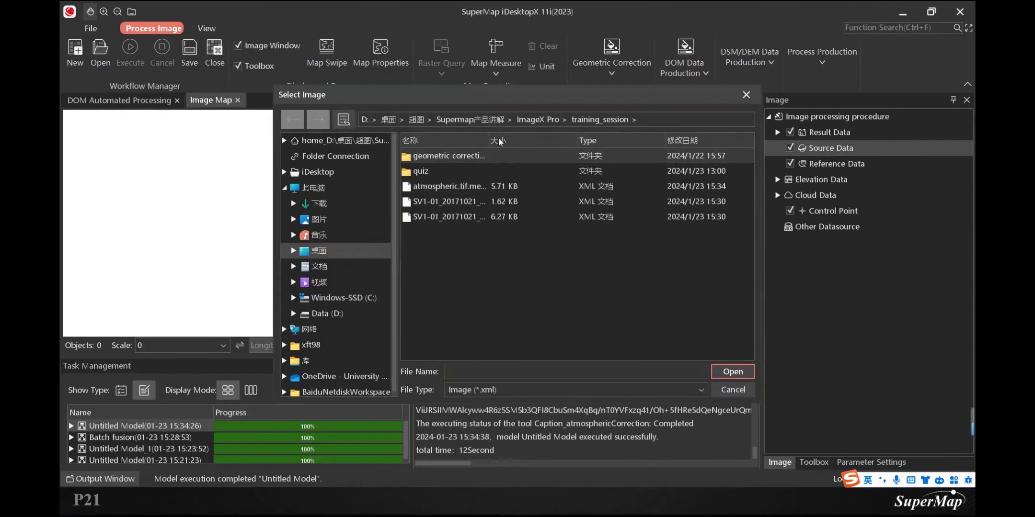
pyautogui.doubleClick(465, 156)
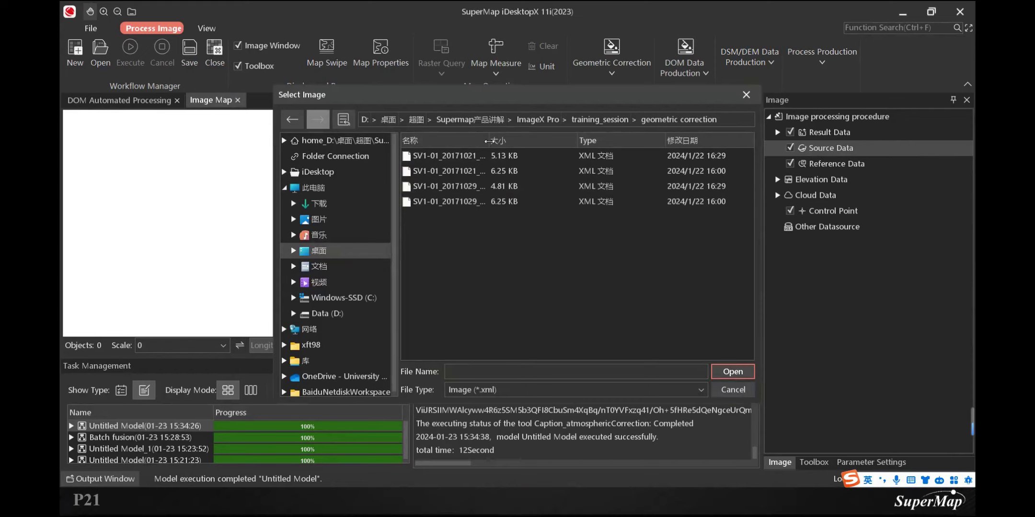
pyautogui.moveTo(489, 140); pyautogui.dragTo(705, 164)
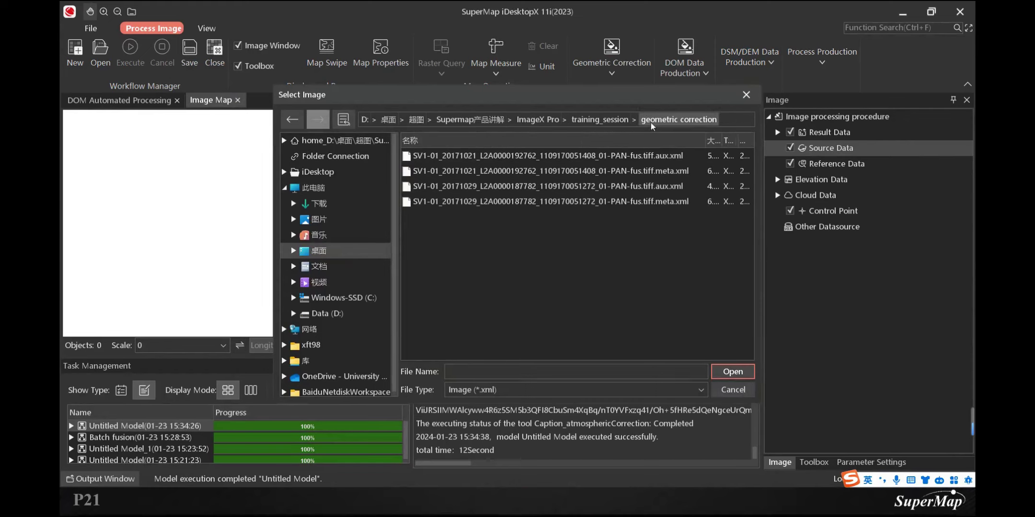
pyautogui.click(745, 96)
# - Set the satellite sensor type to Unknown and load the images from the training_session geometric correction folder
pyautogui.click(501, 176)
pyautogui.scroll(3, 474, 192)
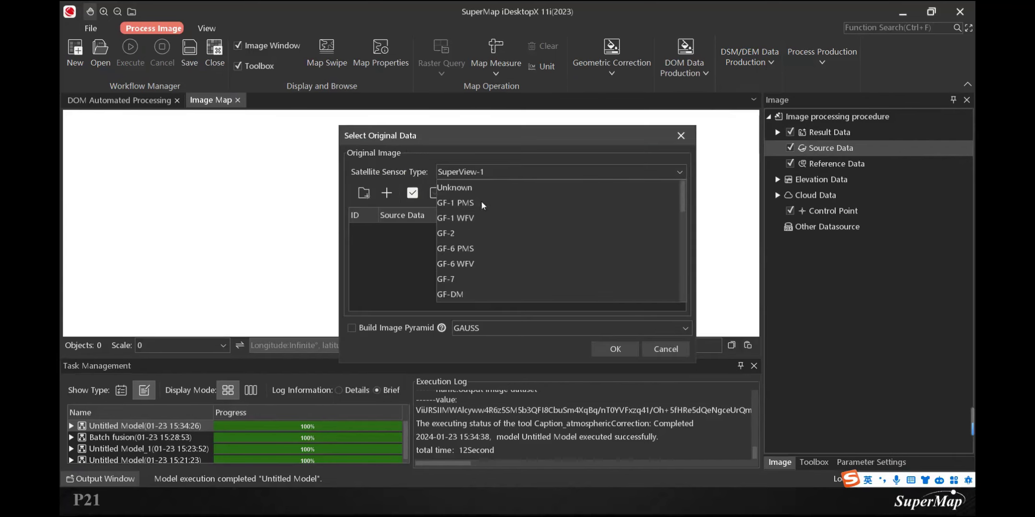
pyautogui.click(460, 184)
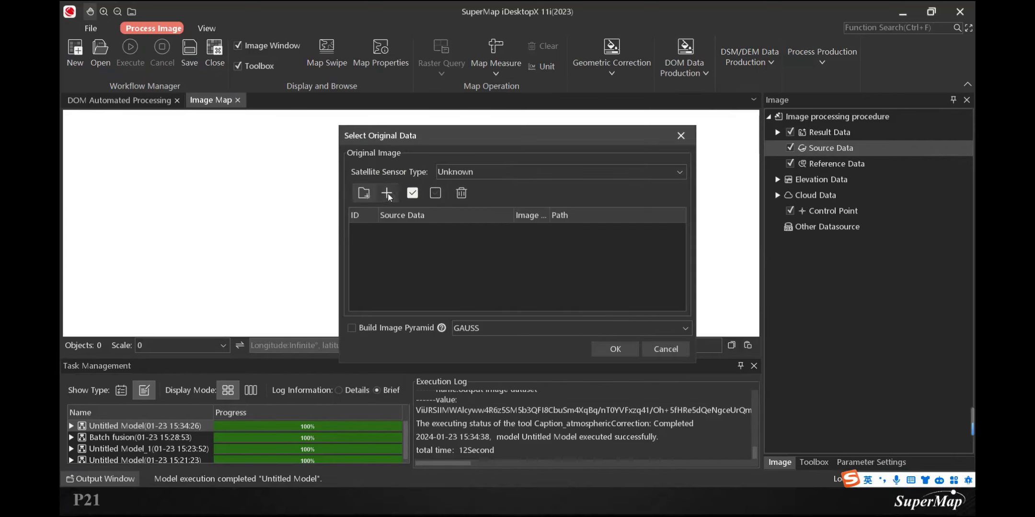
pyautogui.click(387, 194)
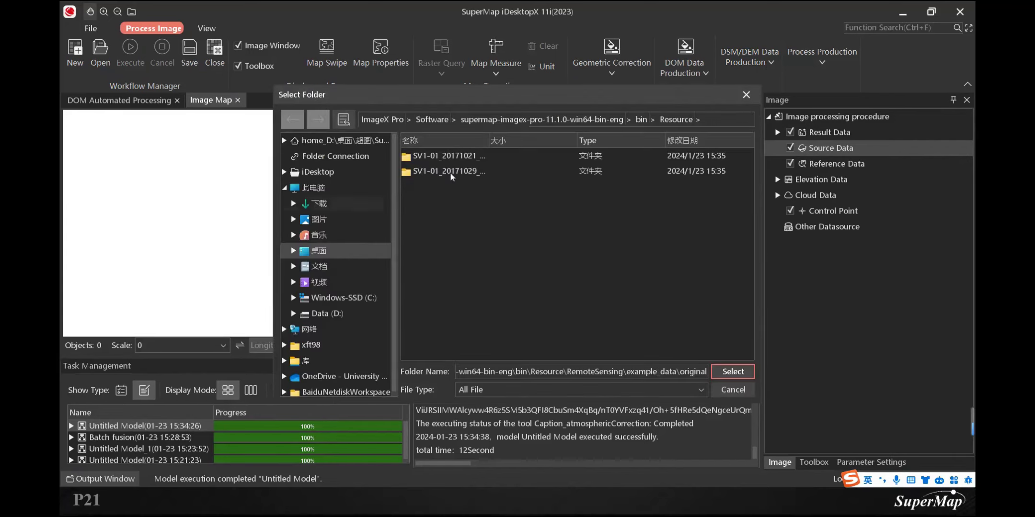
pyautogui.click(641, 119)
pyautogui.click(511, 119)
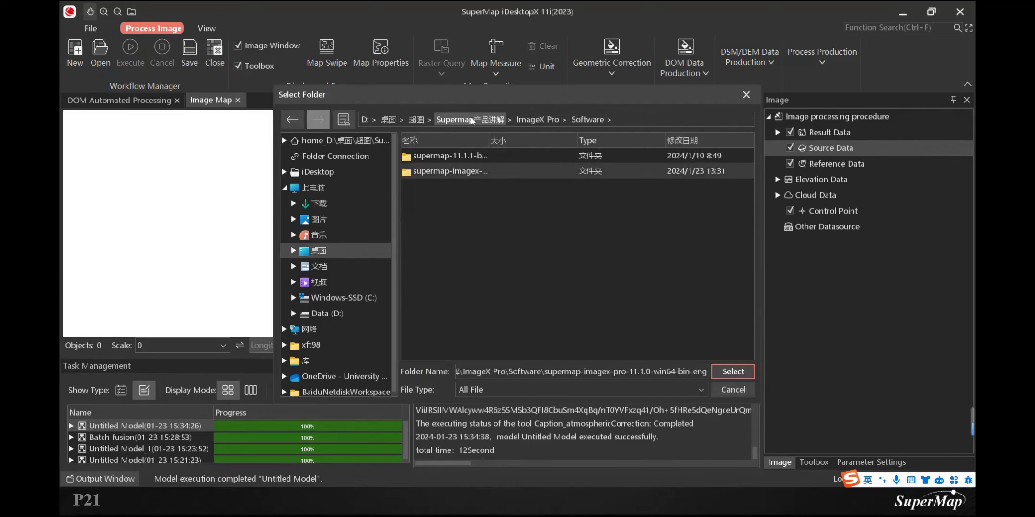
pyautogui.click(494, 120)
pyautogui.doubleClick(443, 158)
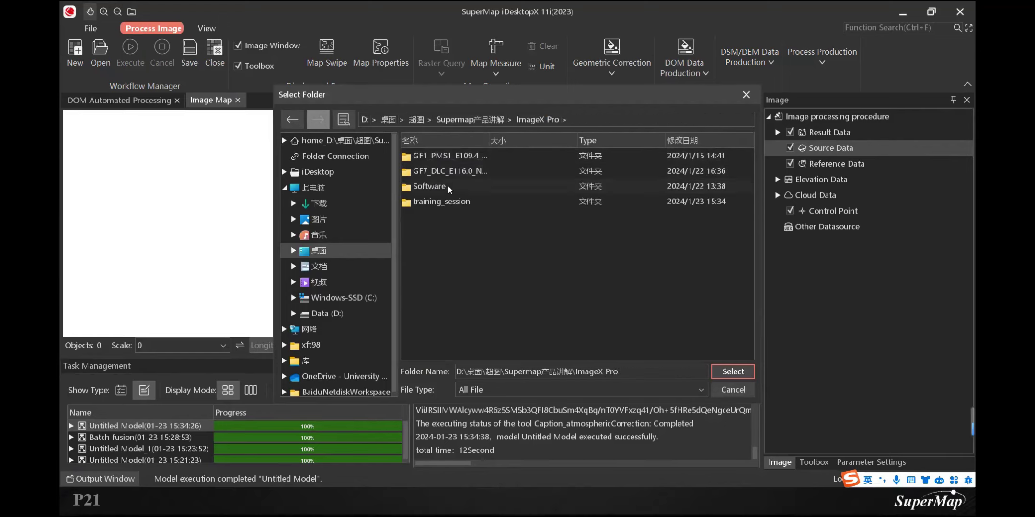
pyautogui.doubleClick(450, 187)
pyautogui.click(537, 120)
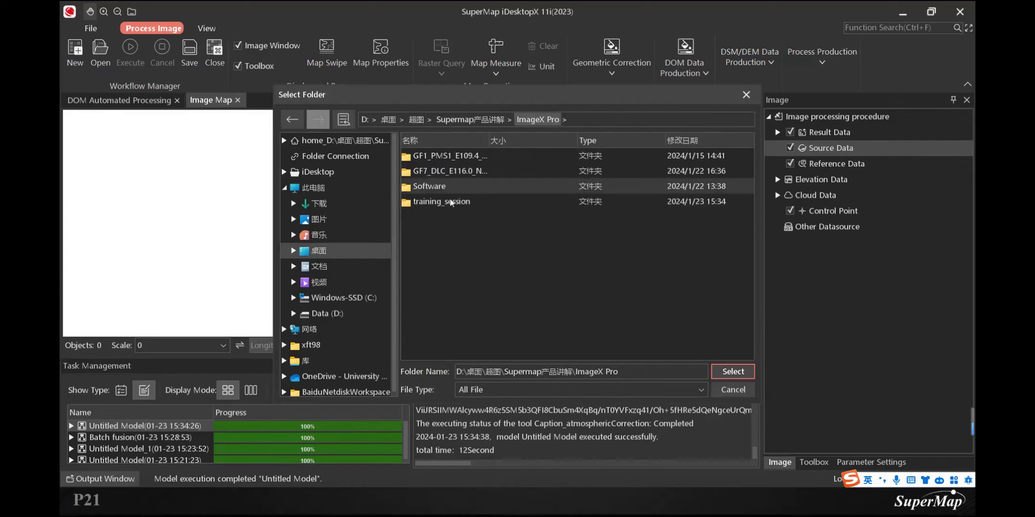
pyautogui.doubleClick(427, 203)
pyautogui.doubleClick(450, 156)
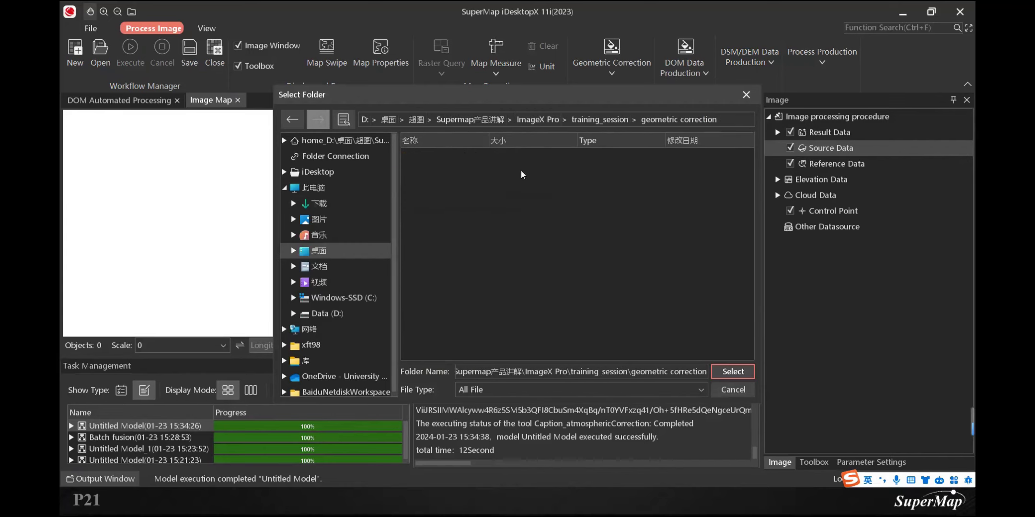
pyautogui.click(732, 372)
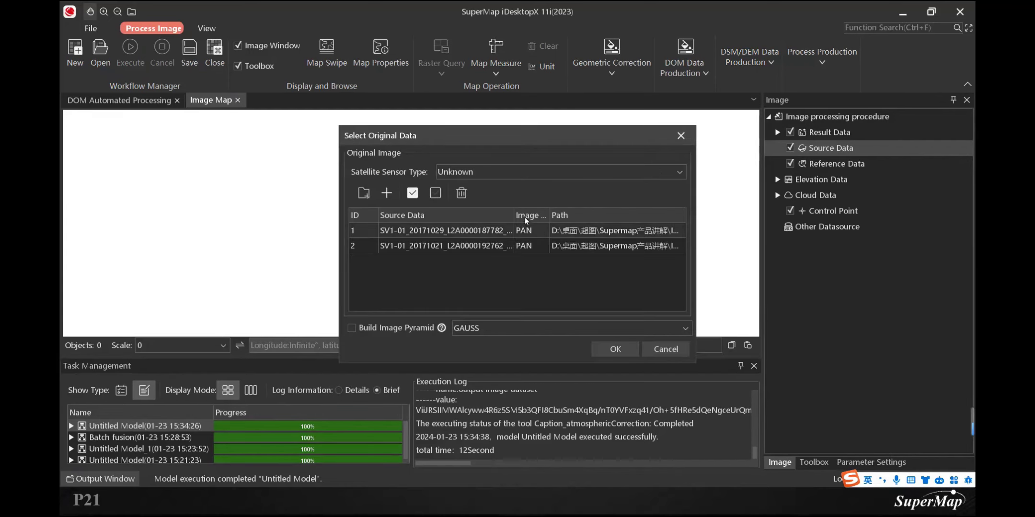
# - Add the two listed PAN-fus images as source data and inspect their coverage and overlap on the map
pyautogui.moveTo(514, 218); pyautogui.dragTo(615, 217)
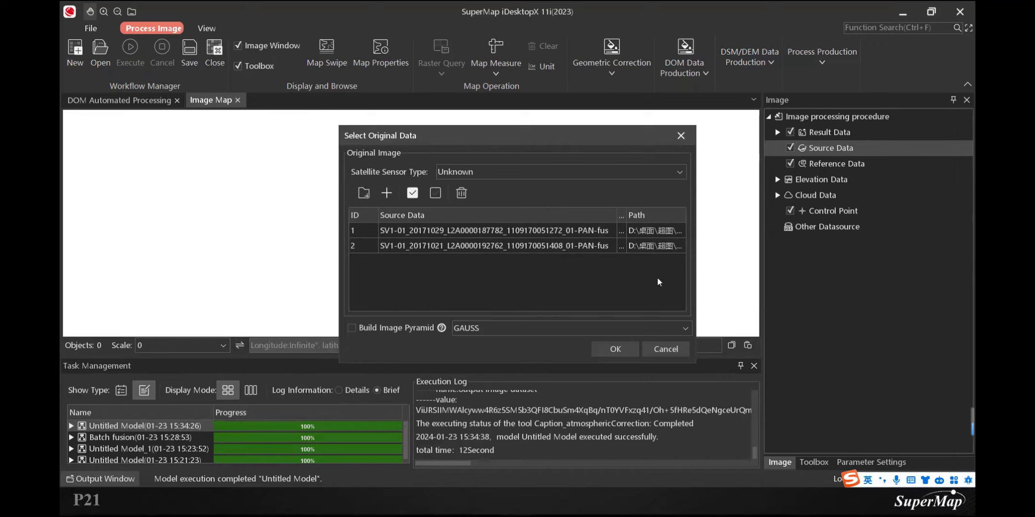
pyautogui.click(620, 349)
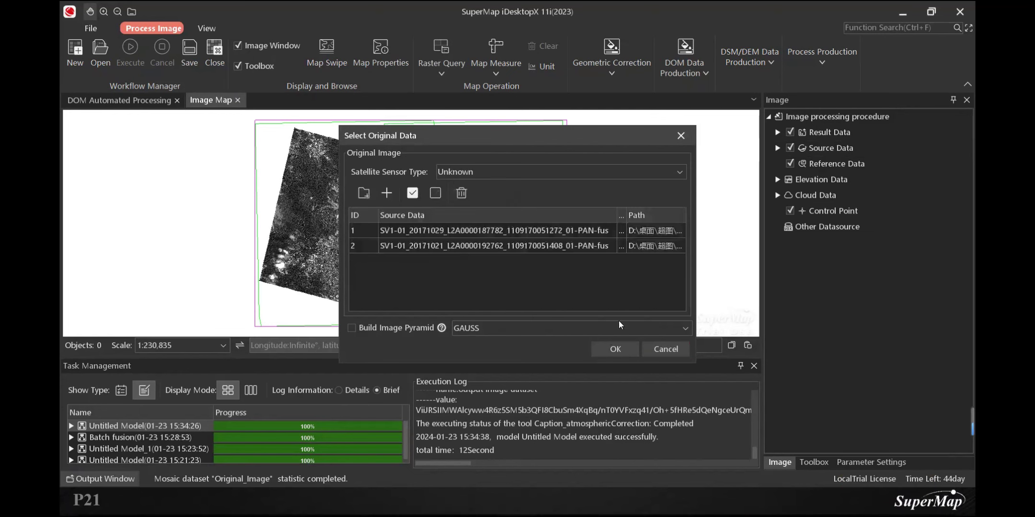
pyautogui.moveTo(552, 238); pyautogui.dragTo(634, 240)
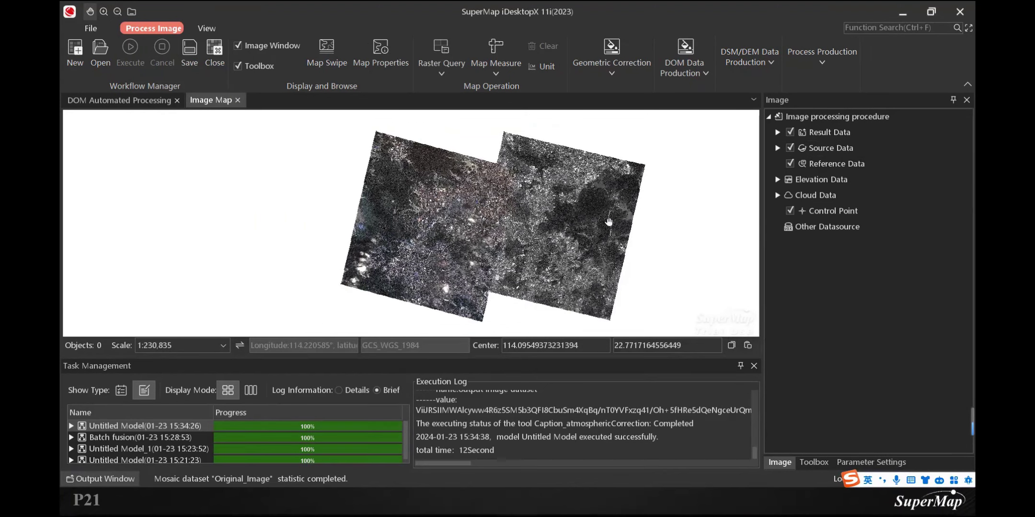
pyautogui.scroll(2, 524, 225)
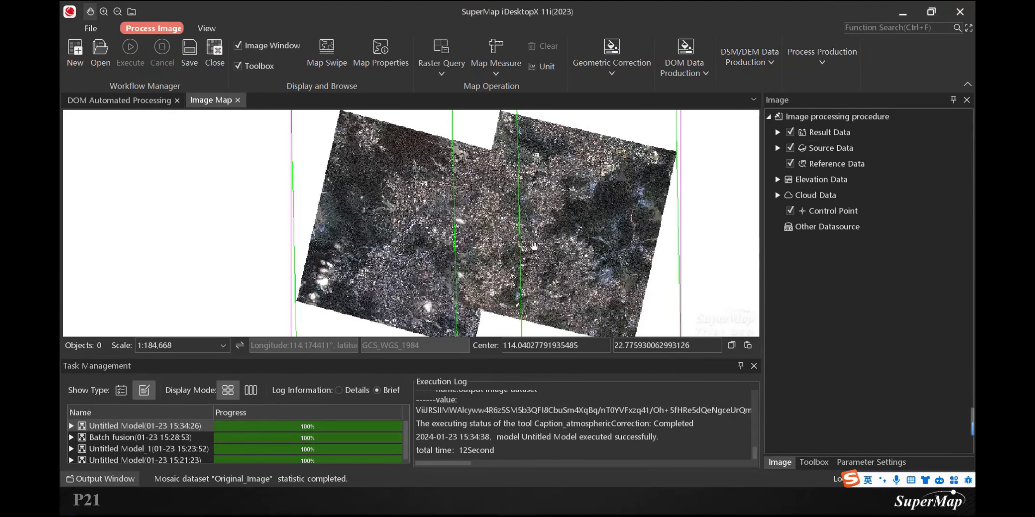
pyautogui.scroll(2, 484, 237)
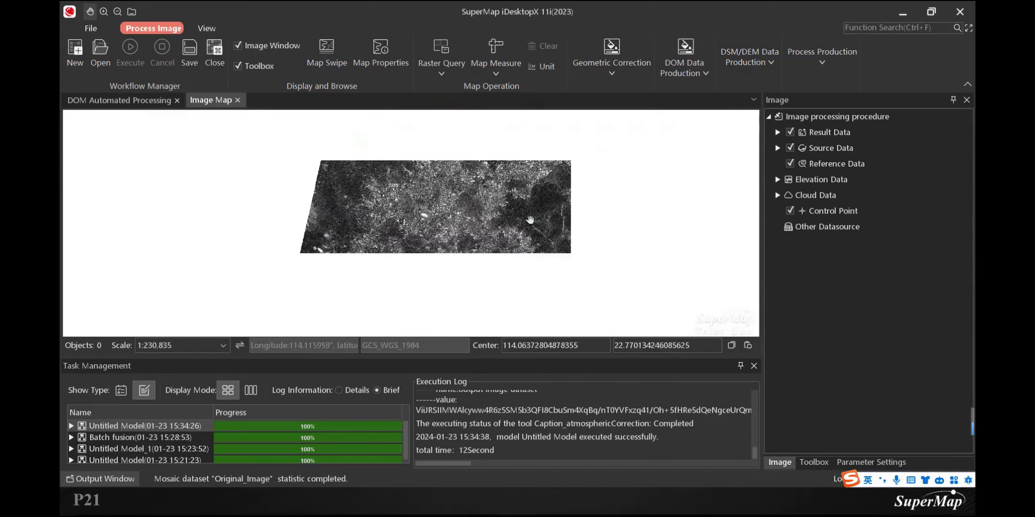
pyautogui.scroll(-3, 530, 221)
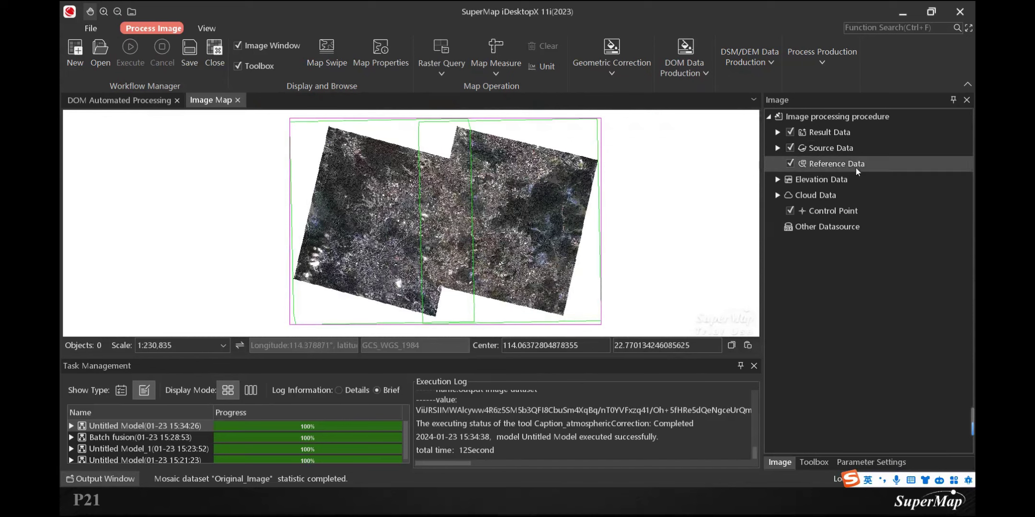
# - Add the six images in the example_data reference folder as Reference Data and check their coverage on the map
pyautogui.rightClick(836, 167)
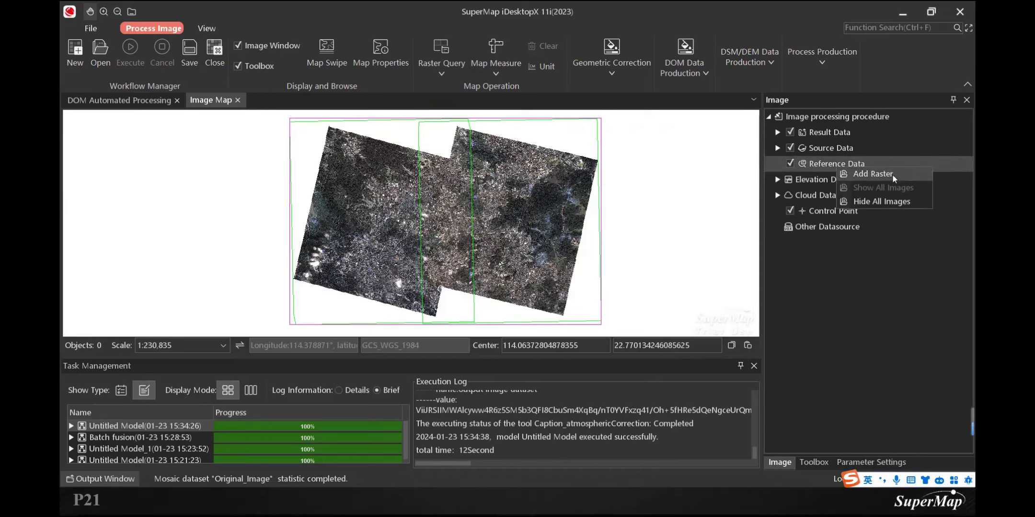
pyautogui.click(906, 173)
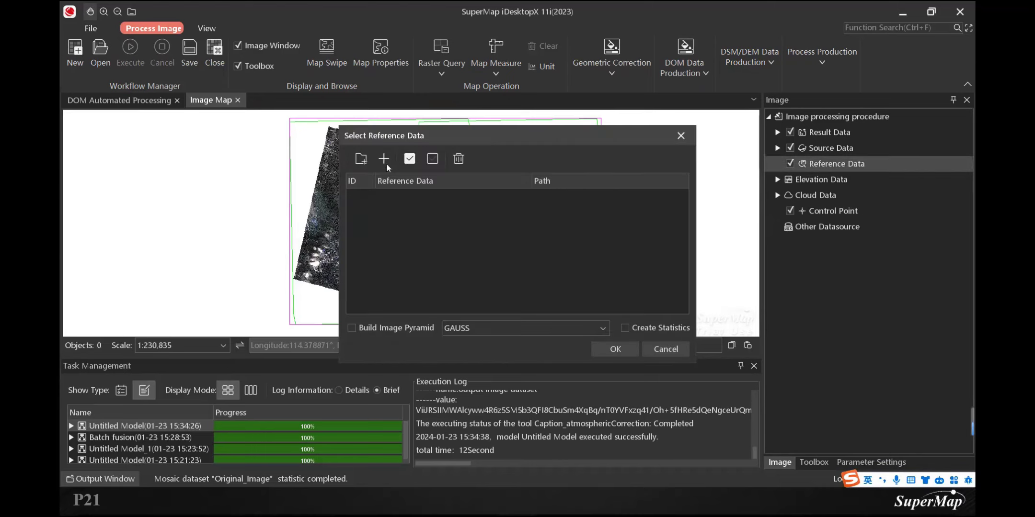
pyautogui.click(361, 159)
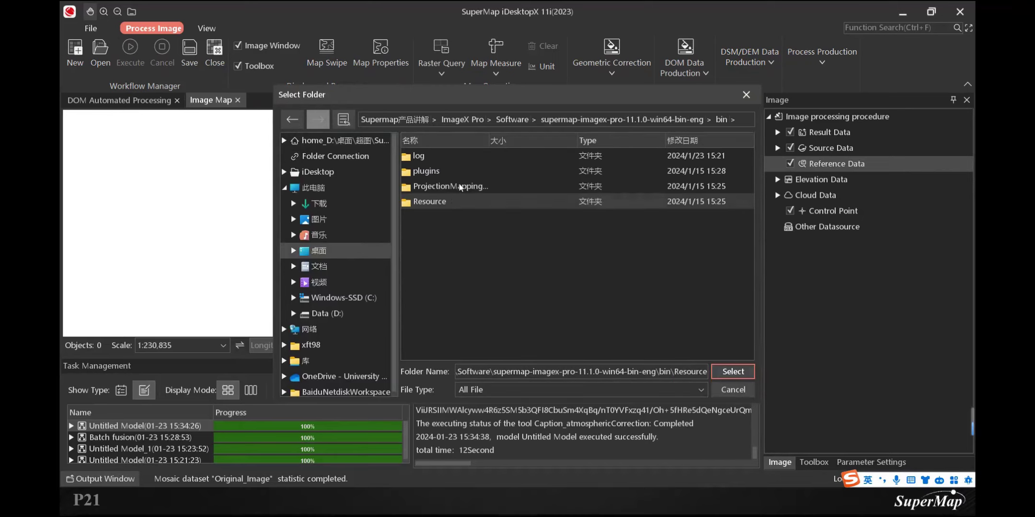
pyautogui.doubleClick(453, 203)
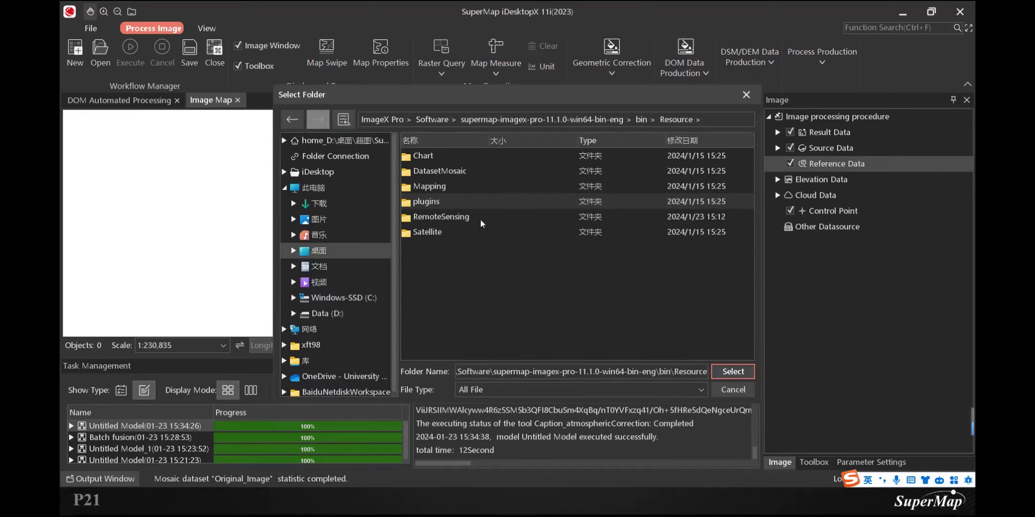
pyautogui.doubleClick(454, 223)
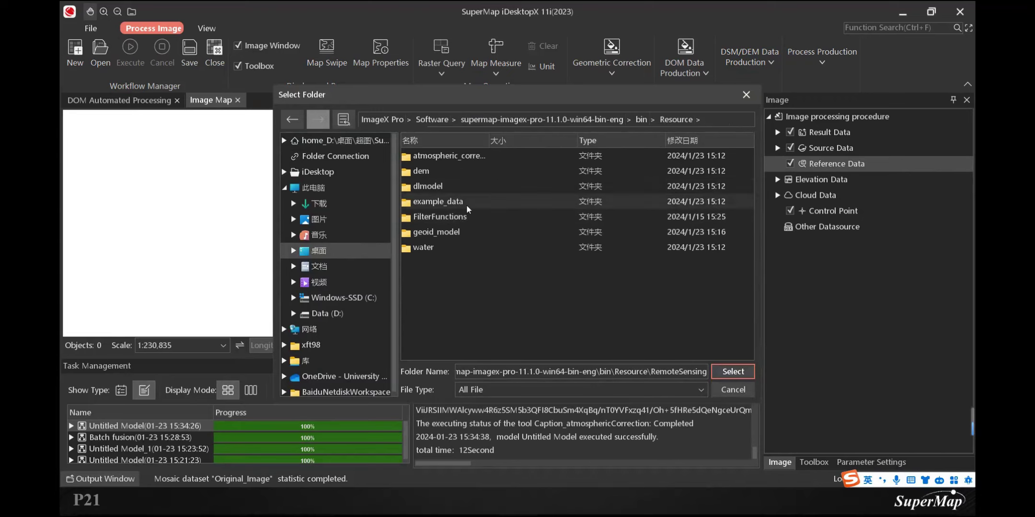
pyautogui.doubleClick(468, 206)
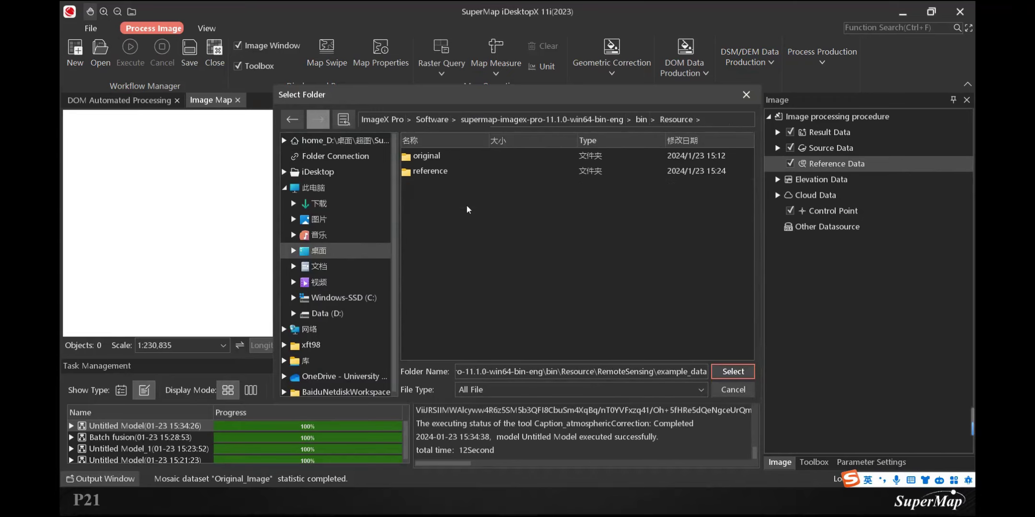
pyautogui.click(430, 173)
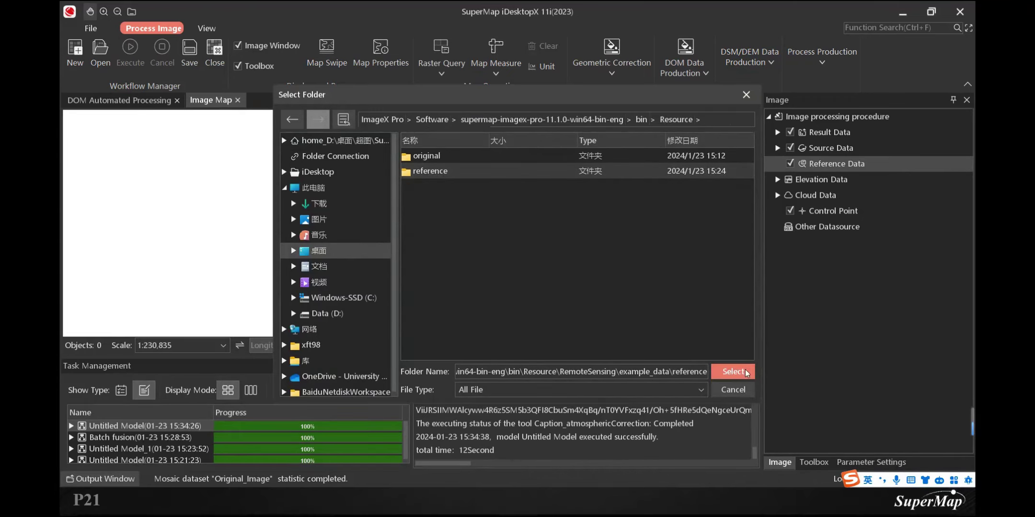
pyautogui.click(733, 372)
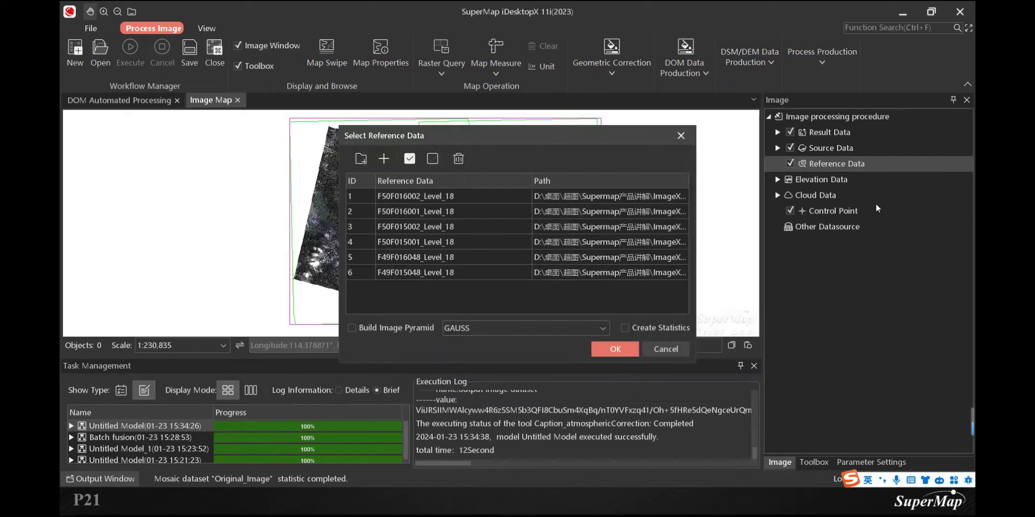
pyautogui.press('Return')
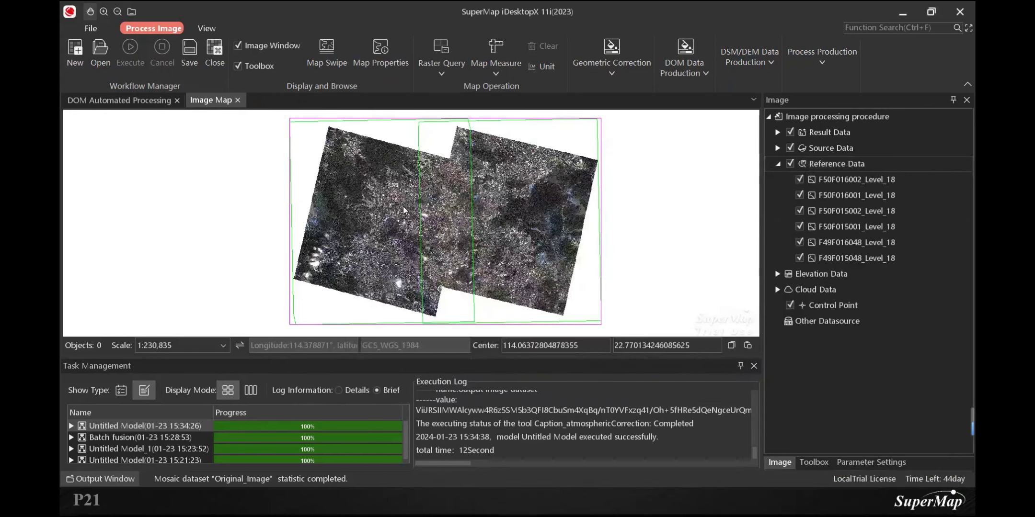
pyautogui.moveTo(646, 279); pyautogui.dragTo(655, 257)
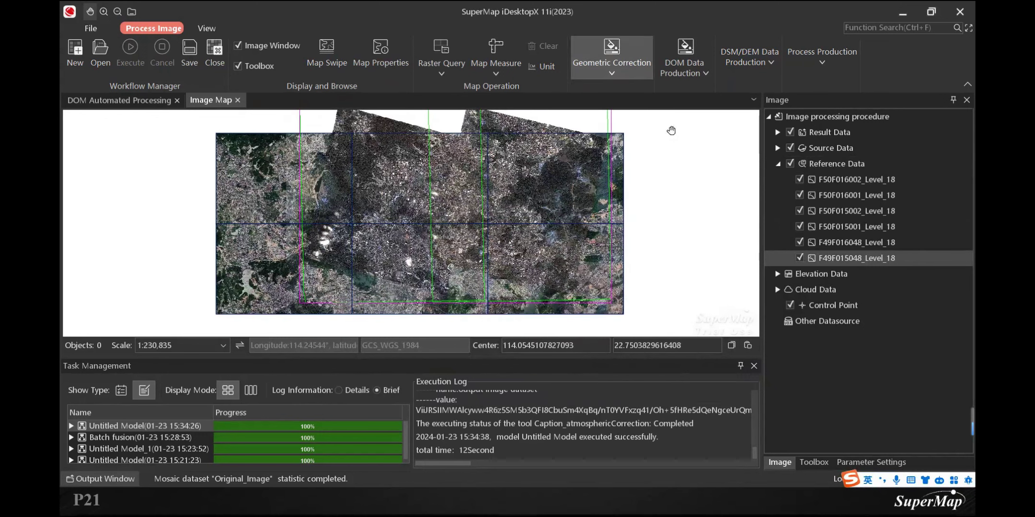
# - Choose the matching method and generate connection points between the source images, checking their distribution in the overlap area
pyautogui.click(614, 71)
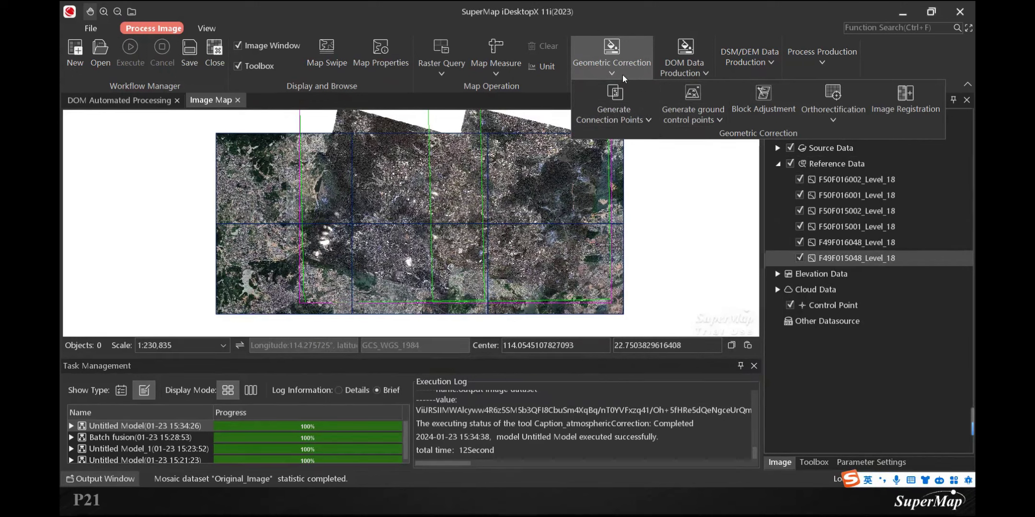
pyautogui.click(644, 120)
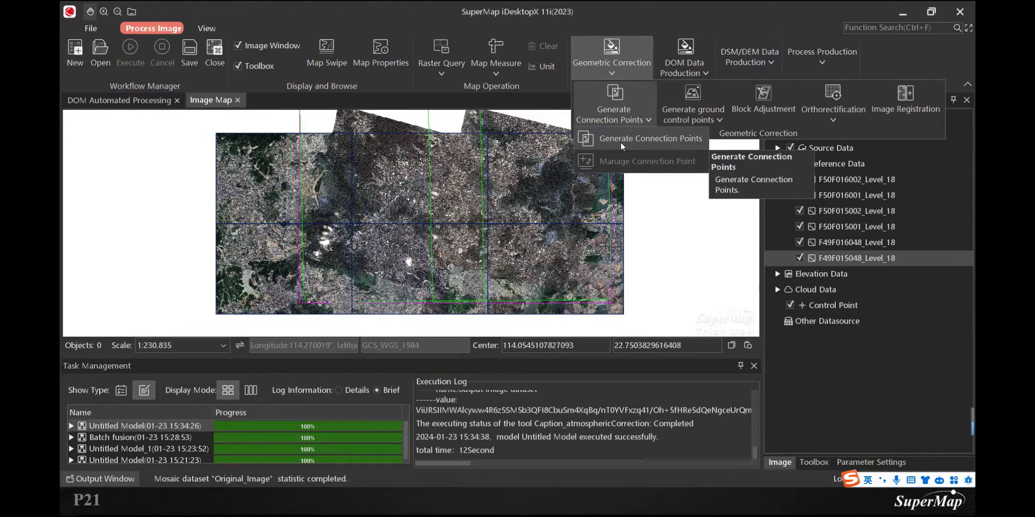
pyautogui.click(674, 140)
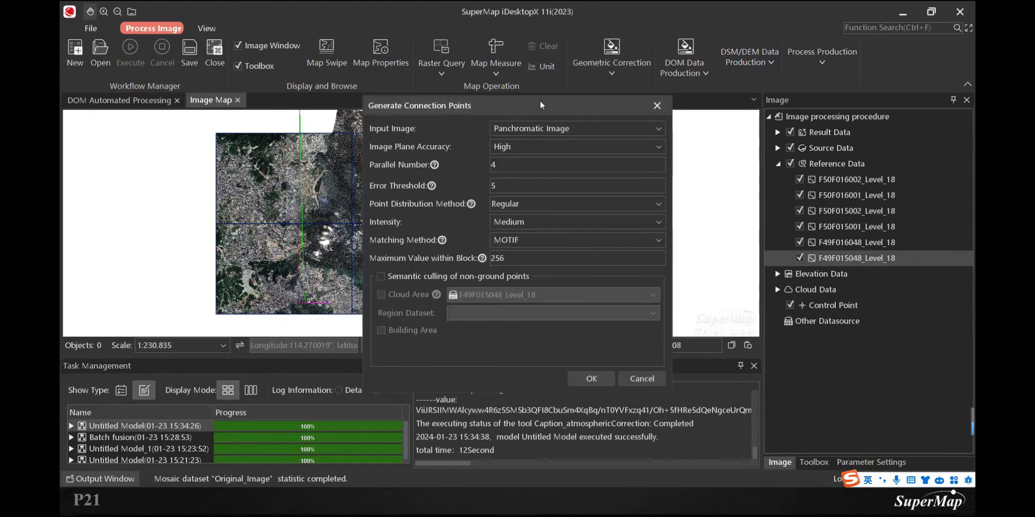
pyautogui.moveTo(540, 104); pyautogui.dragTo(525, 99)
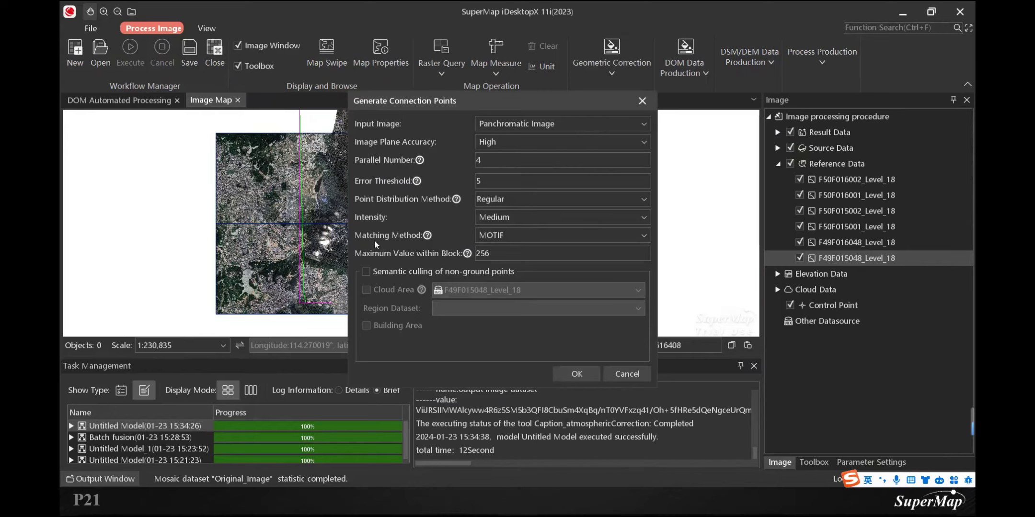
pyautogui.click(558, 236)
pyautogui.click(500, 267)
pyautogui.click(575, 374)
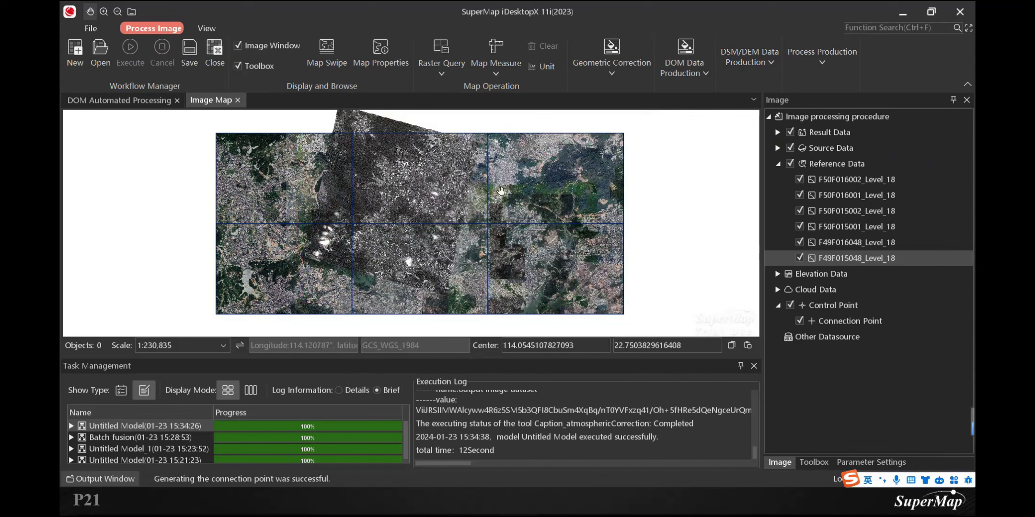
pyautogui.scroll(1, 509, 200)
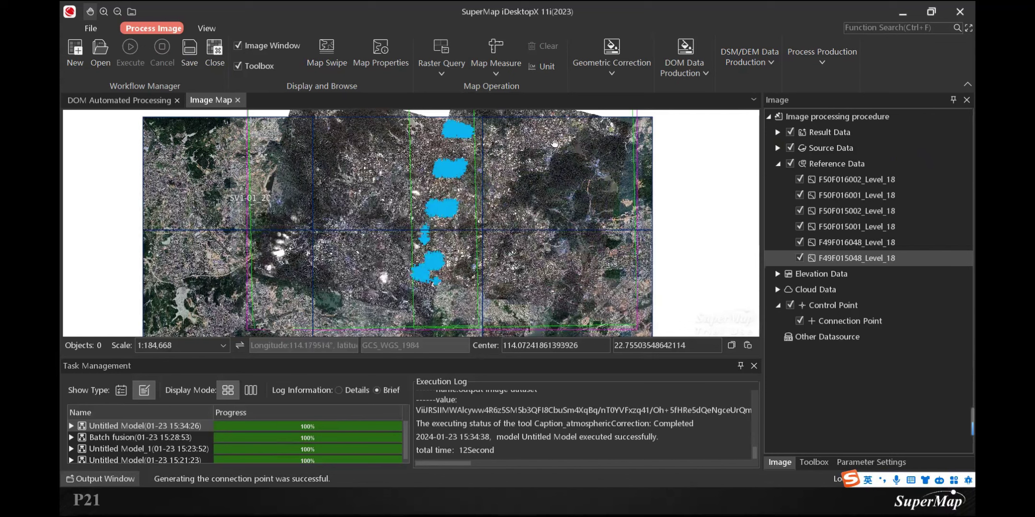
pyautogui.moveTo(499, 150); pyautogui.dragTo(504, 165)
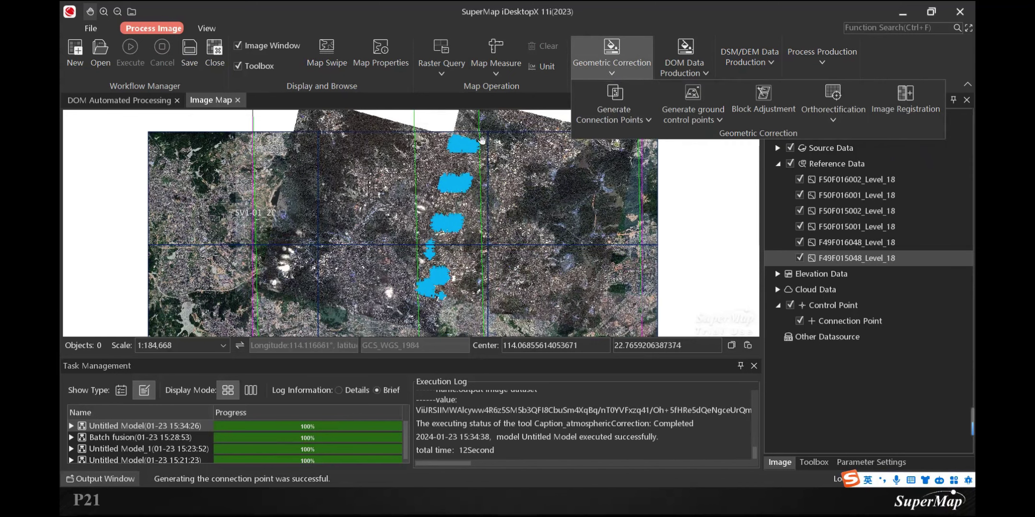
pyautogui.moveTo(508, 148); pyautogui.dragTo(506, 147)
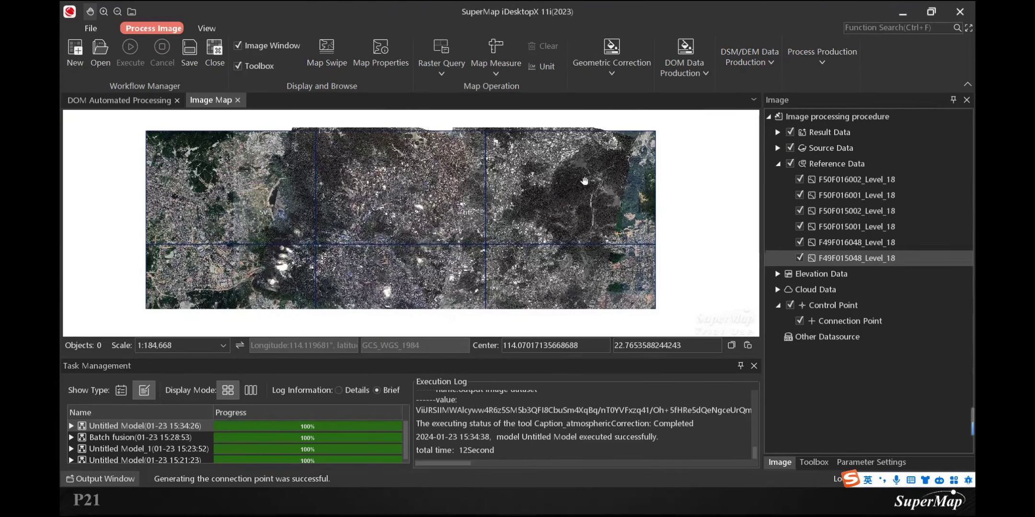
# - Open the Manage Connection Point table, close Task Management, and inspect the first point in the two-image editor
pyautogui.click(626, 77)
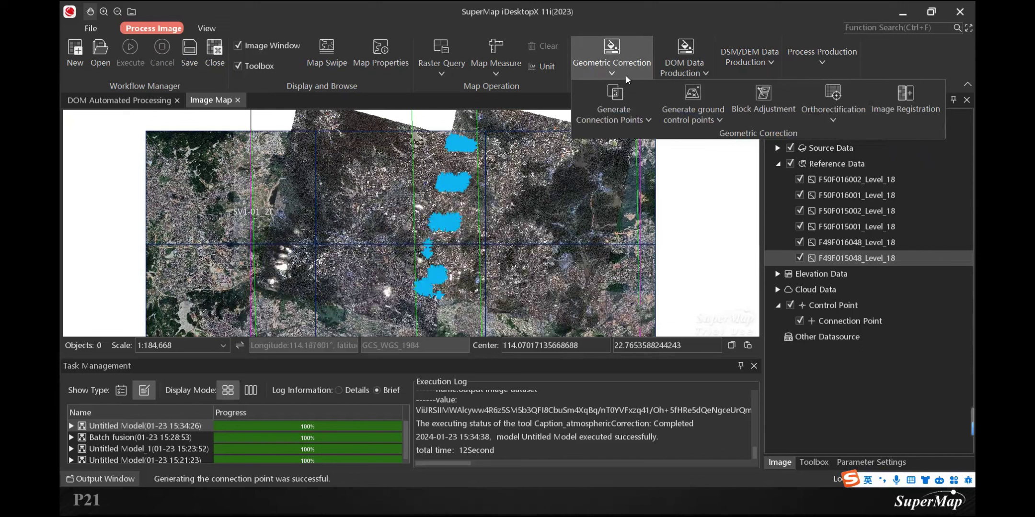
pyautogui.click(650, 121)
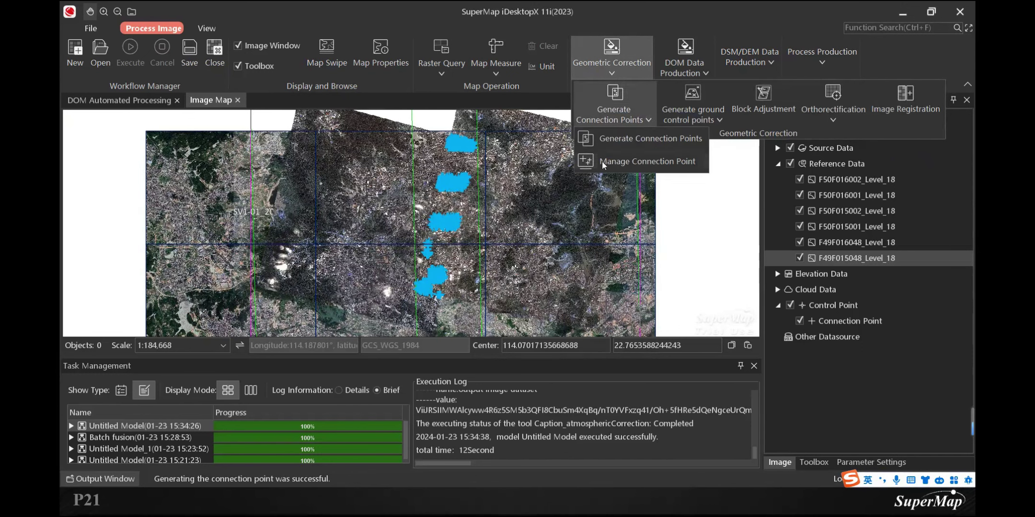
pyautogui.click(679, 165)
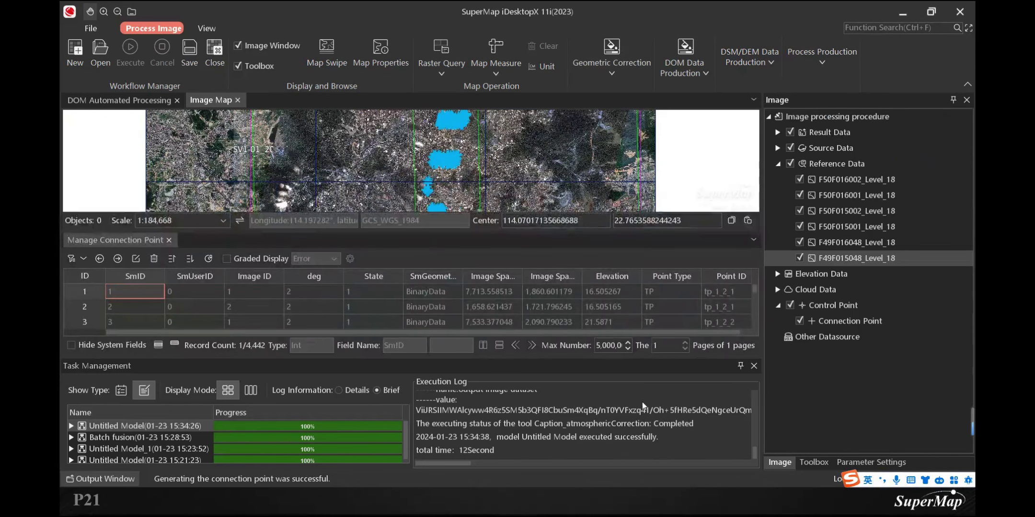
pyautogui.click(754, 367)
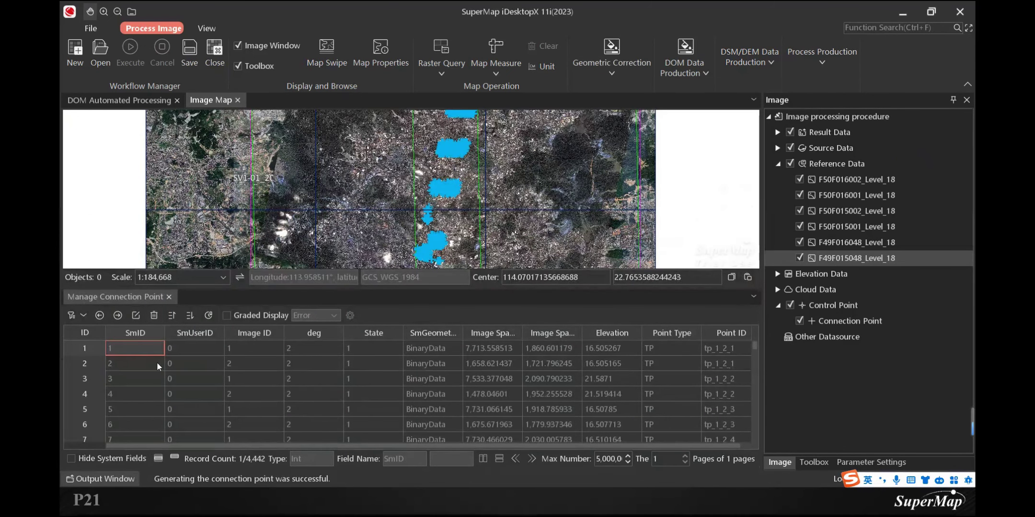
pyautogui.click(137, 315)
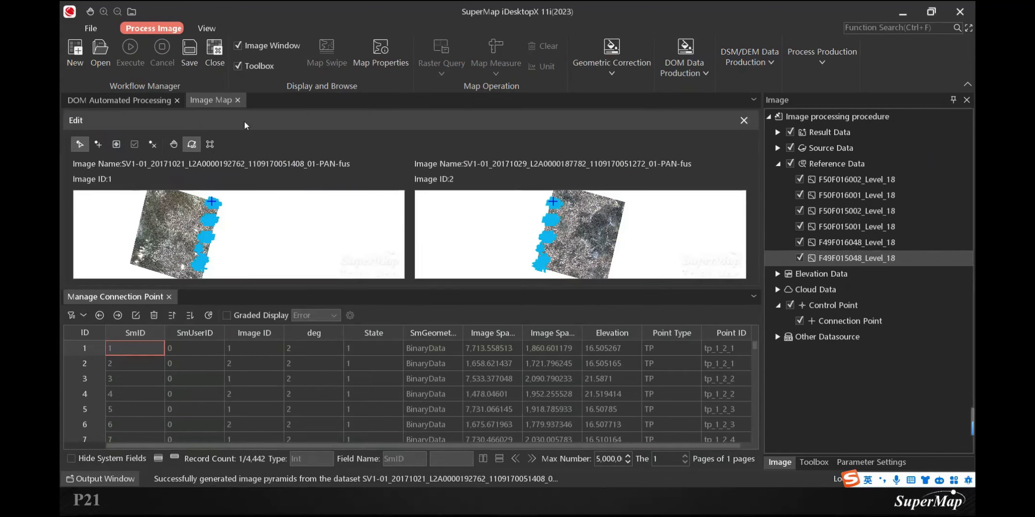
pyautogui.moveTo(244, 123); pyautogui.dragTo(346, 97)
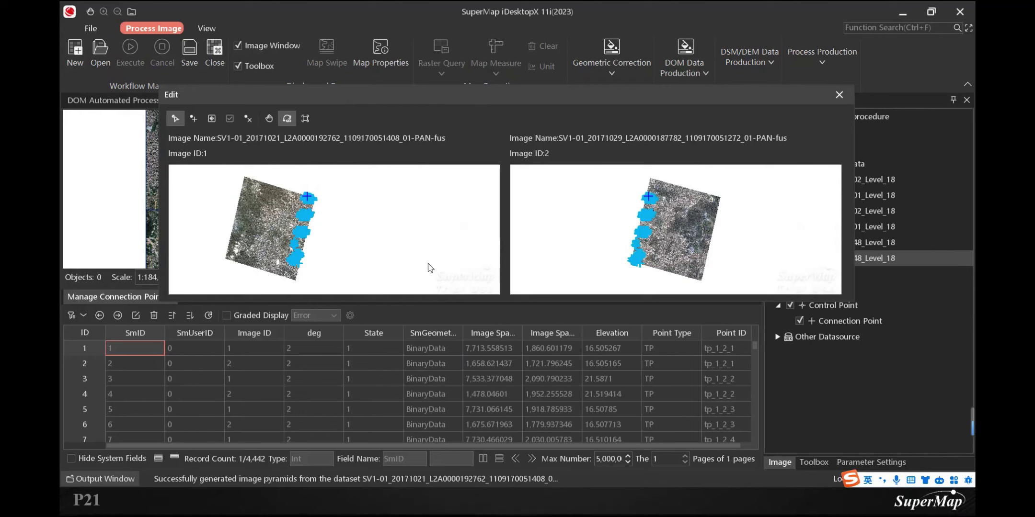
pyautogui.scroll(3, 307, 198)
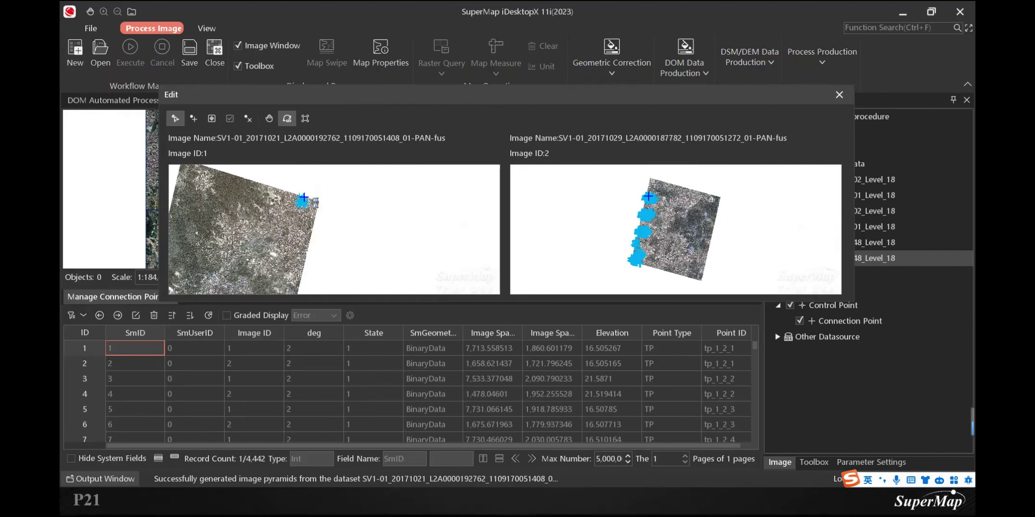
pyautogui.scroll(2, 314, 204)
pyautogui.scroll(3, 286, 191)
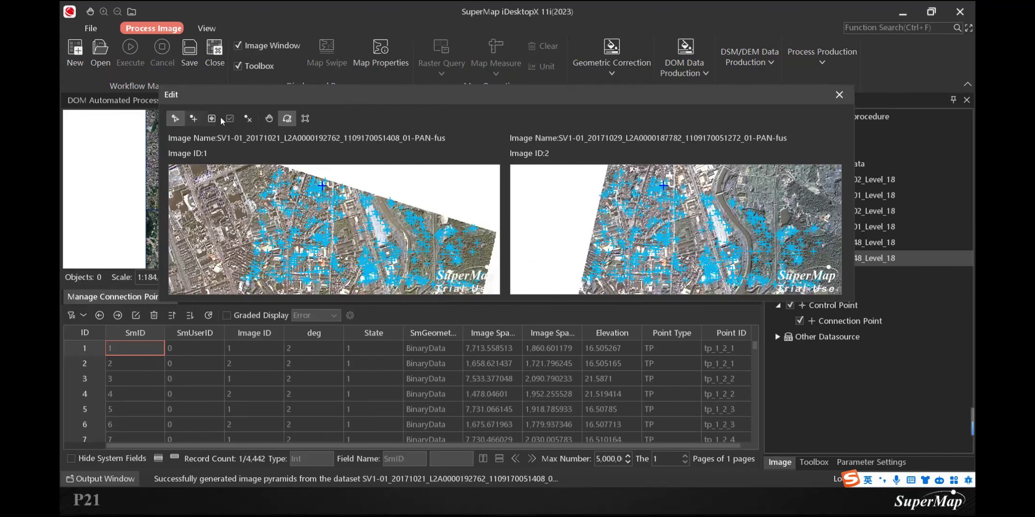
# - Try adding a matching connection point on the two PAN-fus images and close the point editor
pyautogui.click(193, 119)
pyautogui.click(193, 119)
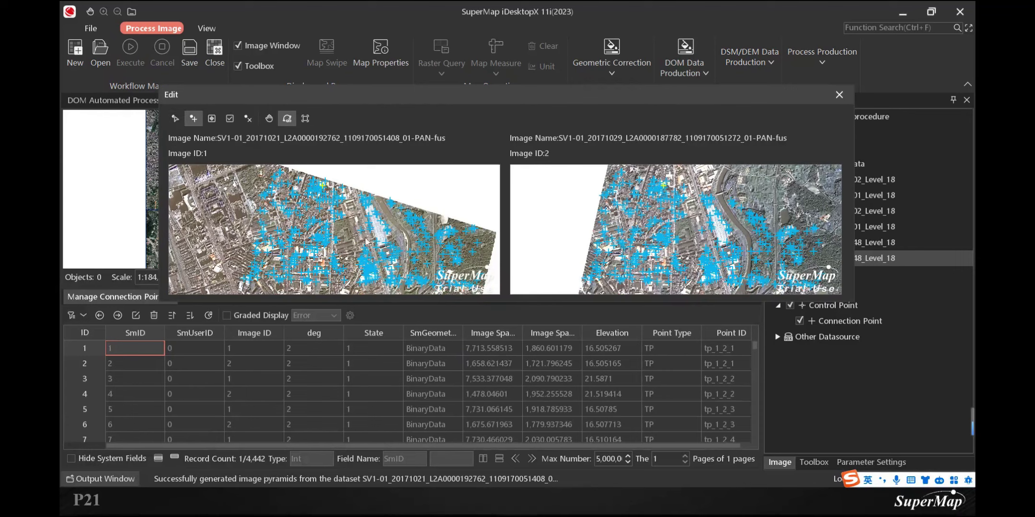
pyautogui.click(212, 120)
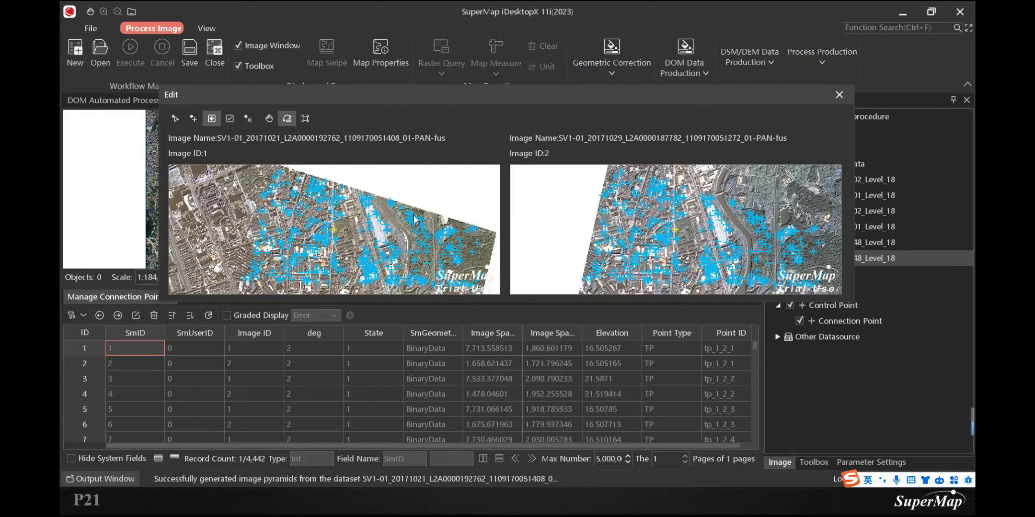
pyautogui.click(248, 118)
pyautogui.moveTo(463, 244); pyautogui.dragTo(482, 216)
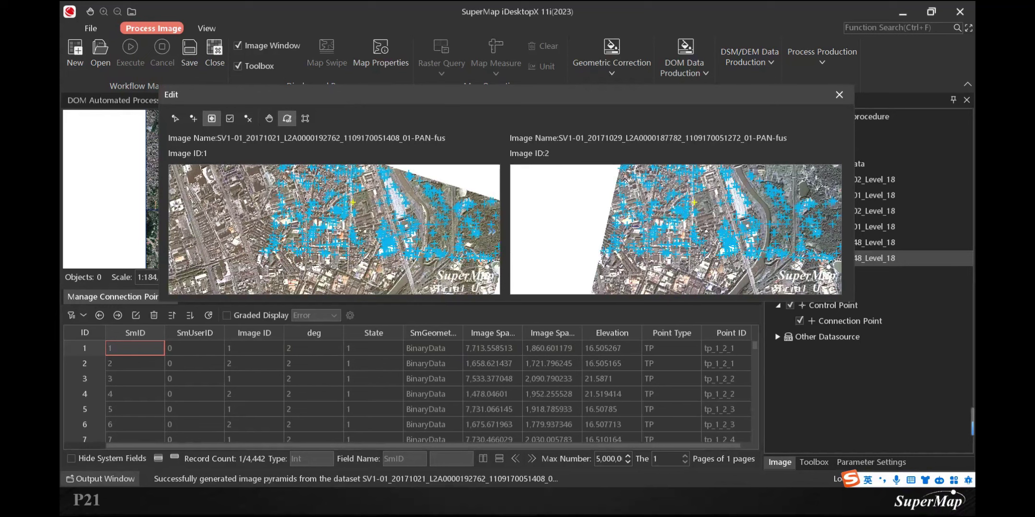
pyautogui.moveTo(494, 238); pyautogui.dragTo(471, 239)
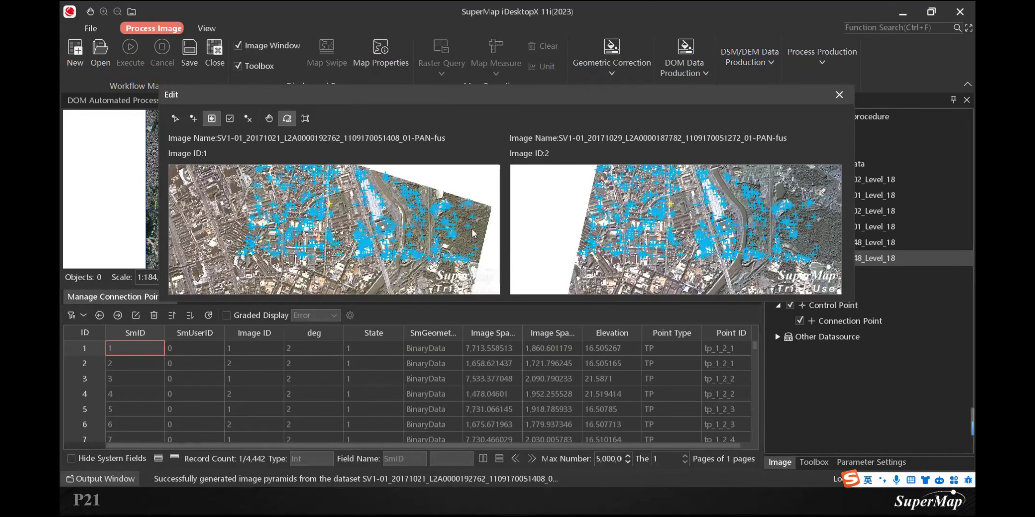
pyautogui.scroll(2, 472, 230)
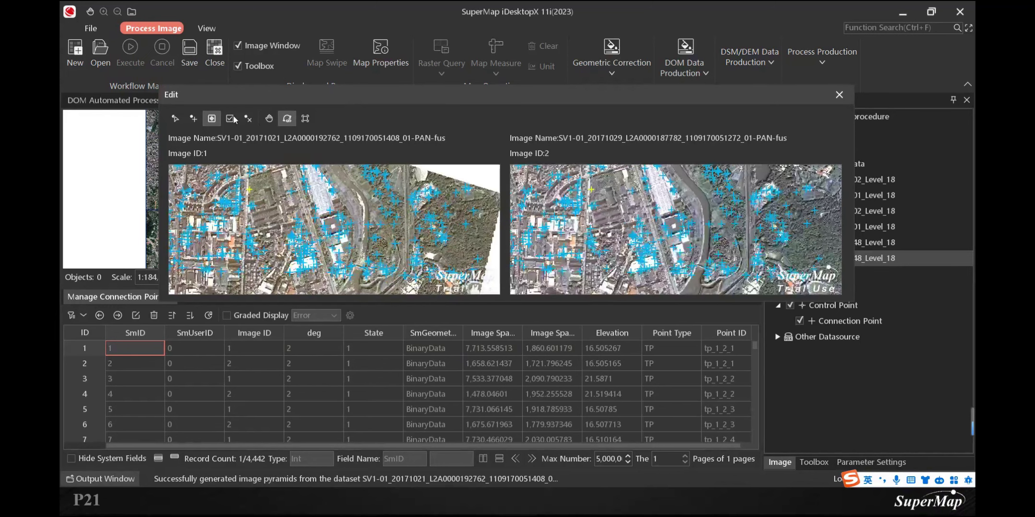
pyautogui.click(286, 119)
pyautogui.click(838, 95)
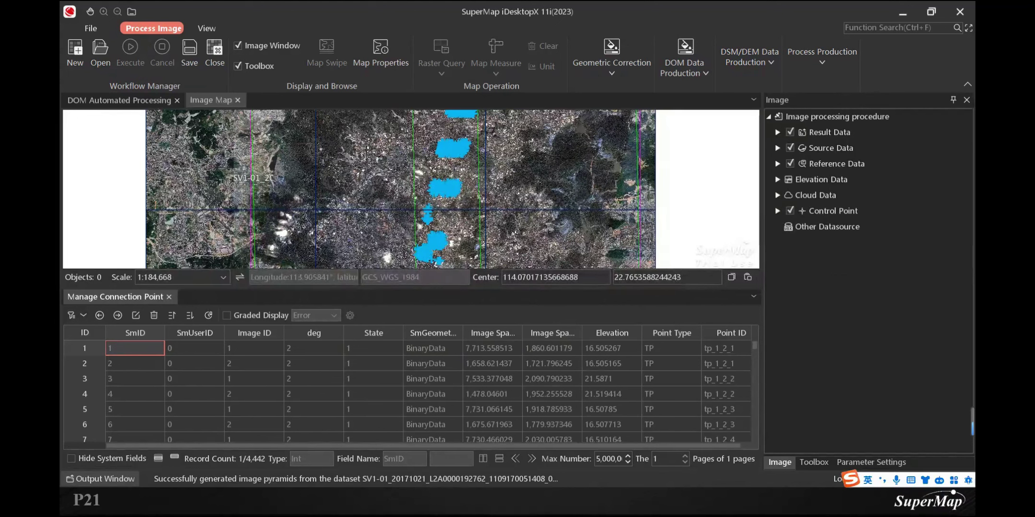
# - Generate ground control points from the panchromatic images using the SIFT matching method, keeping the other settings at their defaults
pyautogui.click(617, 74)
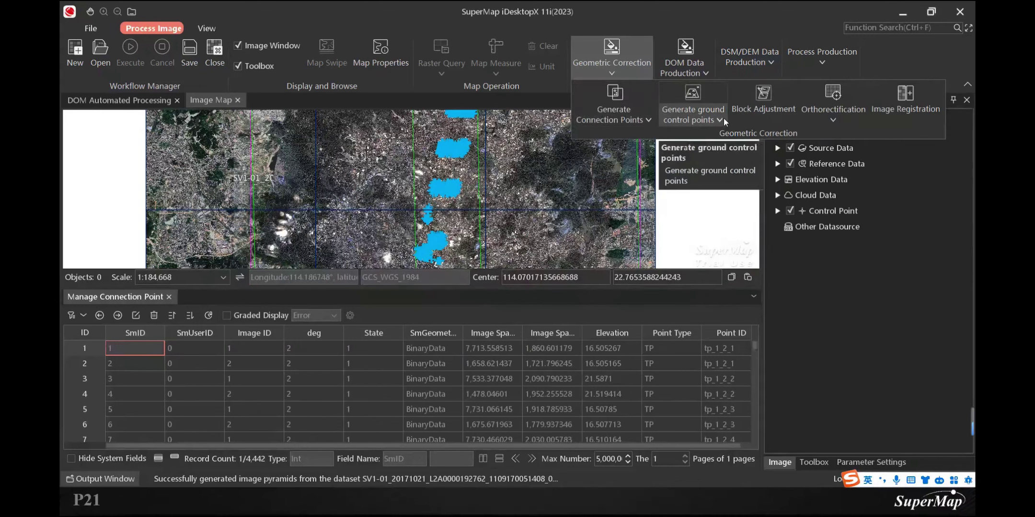
pyautogui.click(723, 119)
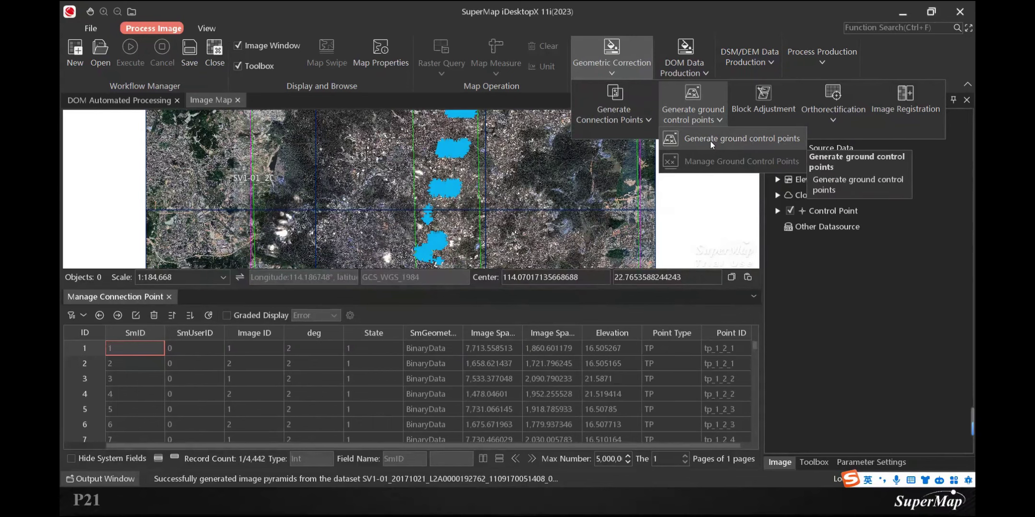
pyautogui.click(743, 142)
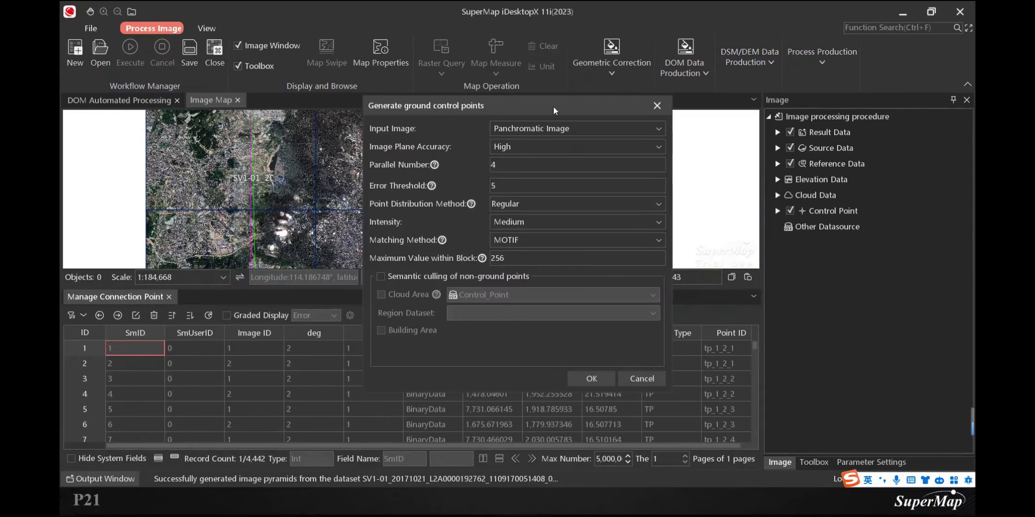
pyautogui.moveTo(532, 104); pyautogui.dragTo(490, 86)
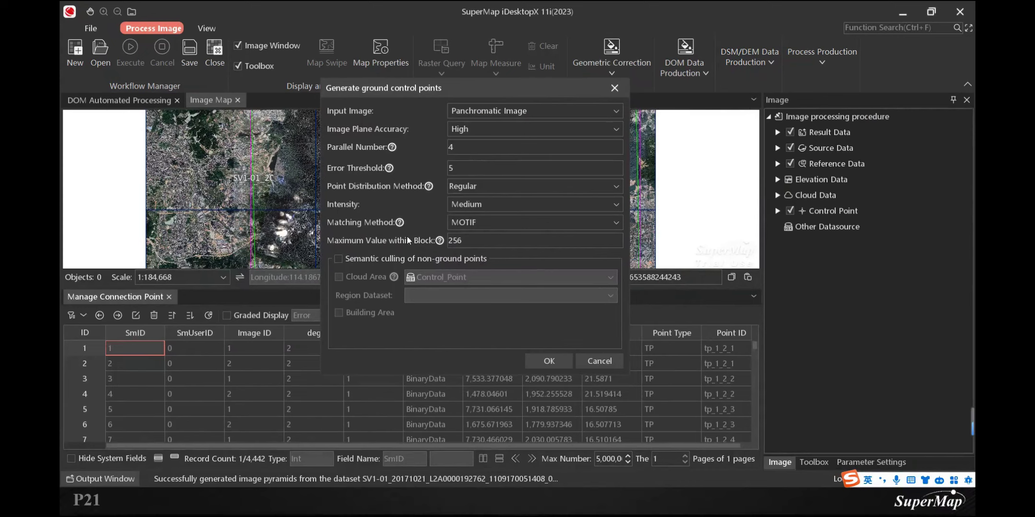
pyautogui.click(608, 224)
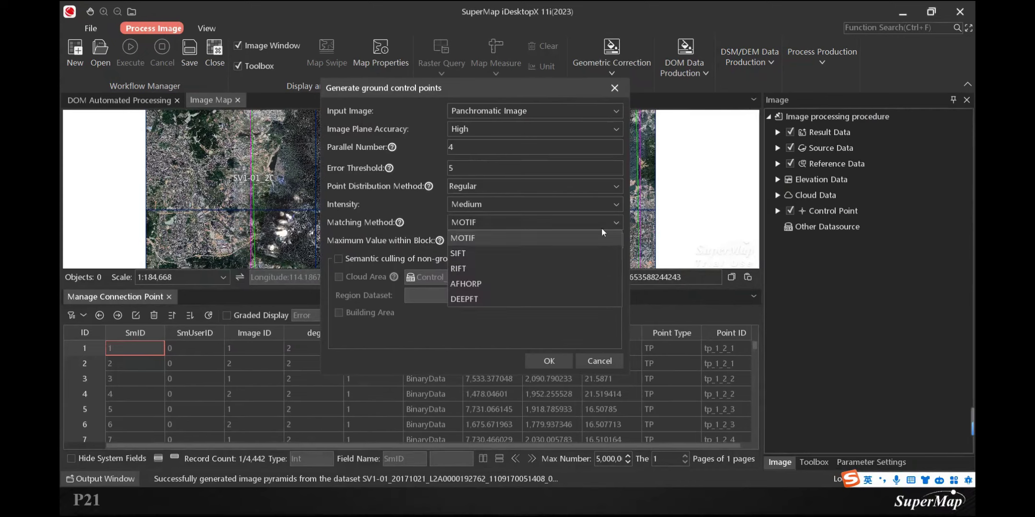
pyautogui.click(526, 256)
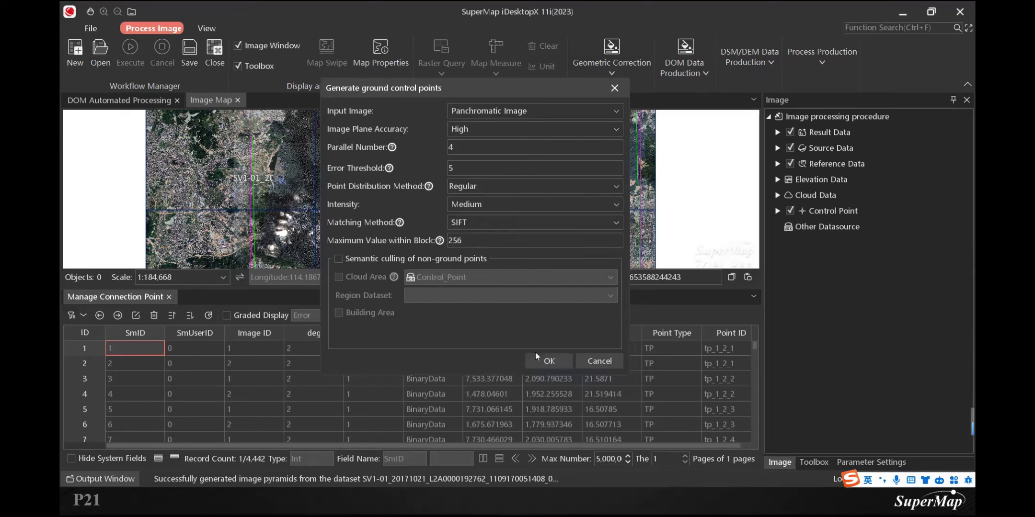
pyautogui.click(549, 361)
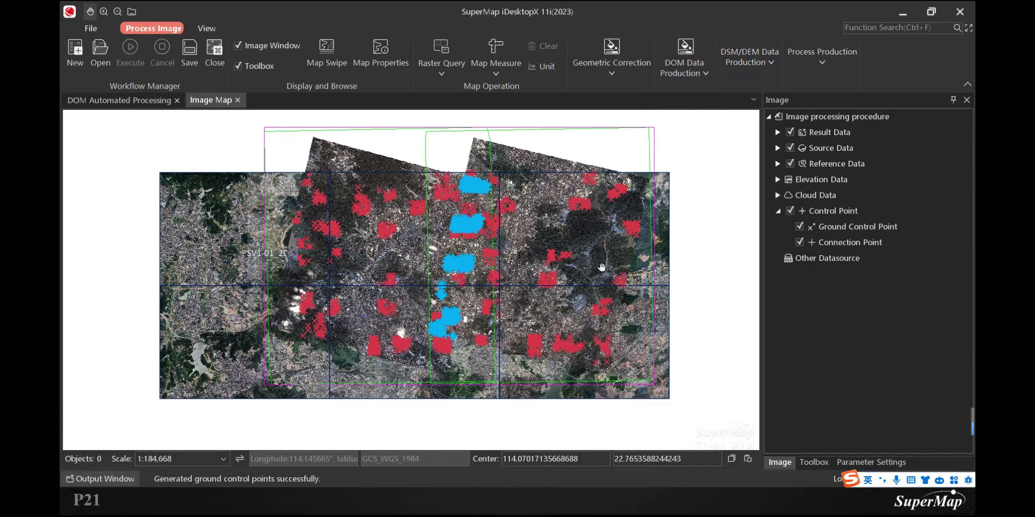
# - Open the management table for the generated ground control points
pyautogui.click(618, 71)
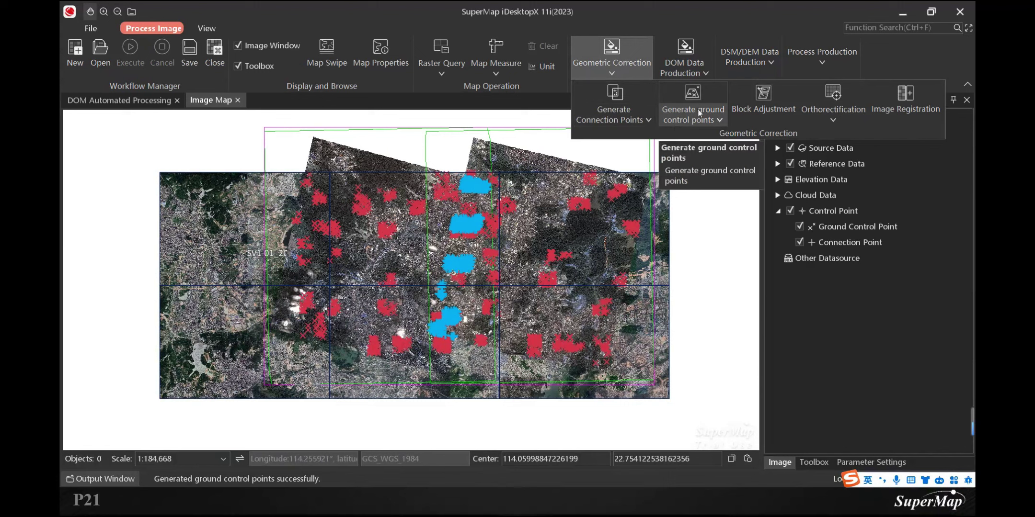
pyautogui.click(710, 120)
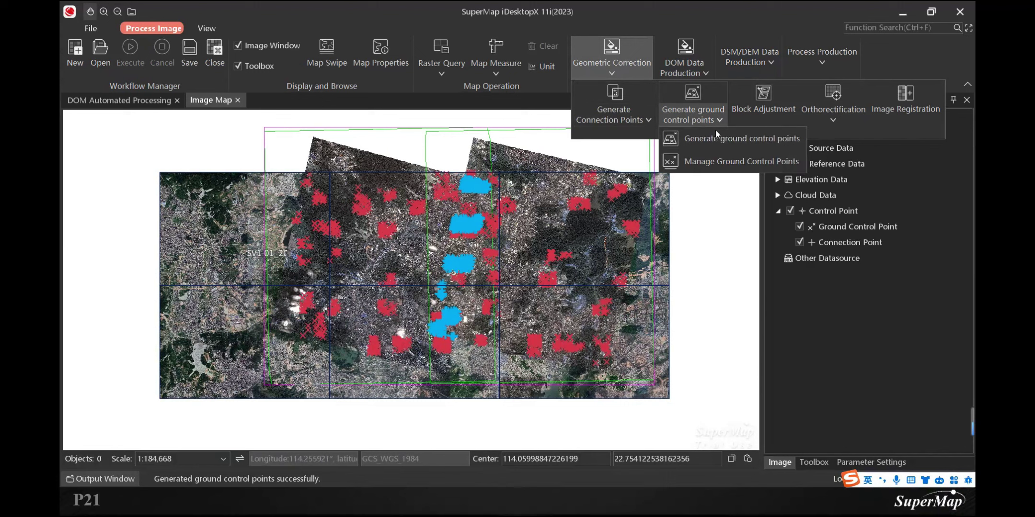
# - Open the ground control point manager and the point editor for the first record, then enlarge the editor window
pyautogui.click(762, 164)
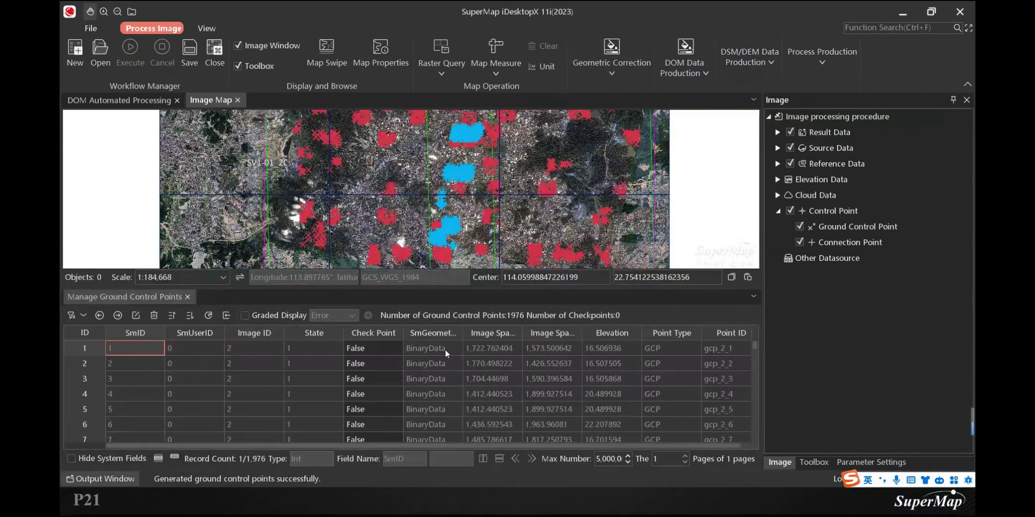
pyautogui.click(136, 316)
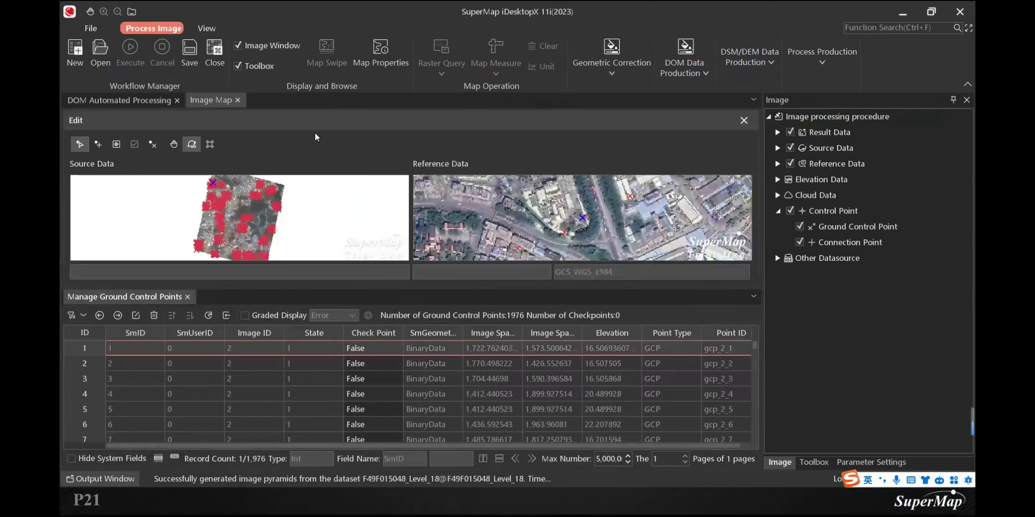
pyautogui.moveTo(270, 122); pyautogui.dragTo(394, 111)
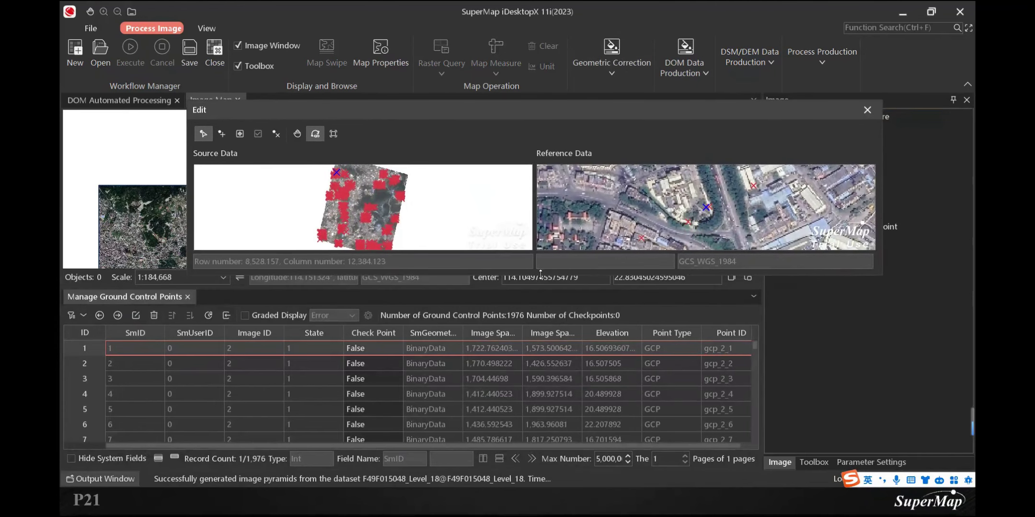
pyautogui.moveTo(540, 273); pyautogui.dragTo(540, 446)
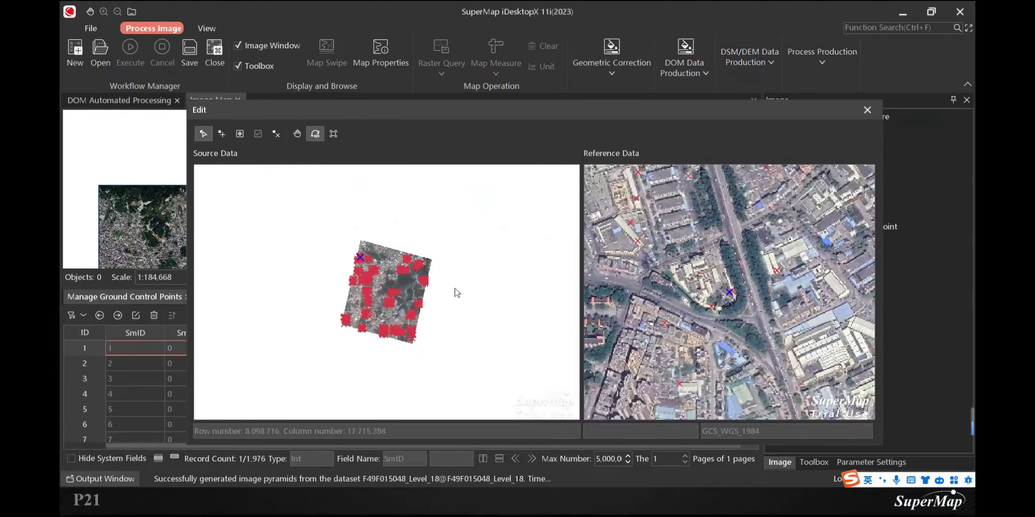
# - Compare the ground control points on the source image with the reference image close up, then close the point editor
pyautogui.scroll(3, 369, 268)
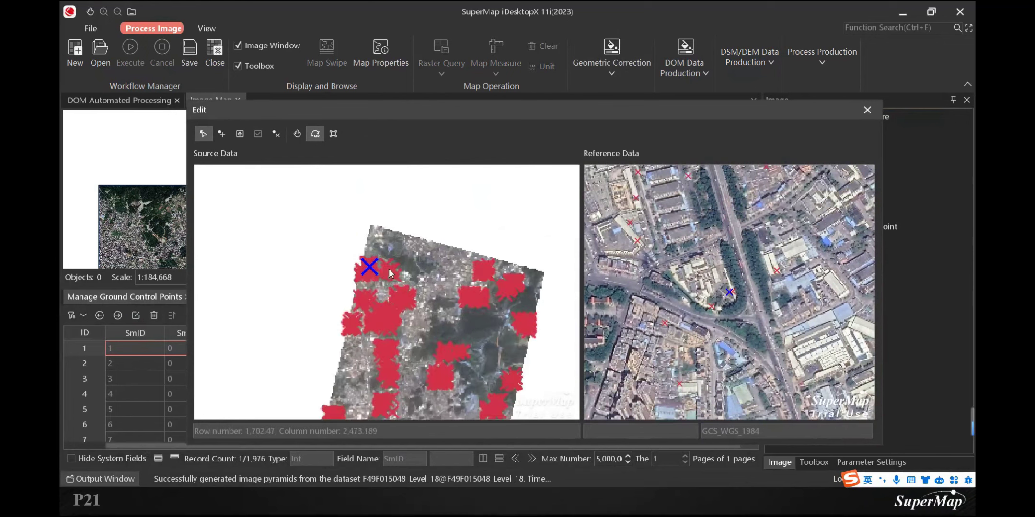
pyautogui.scroll(5, 378, 266)
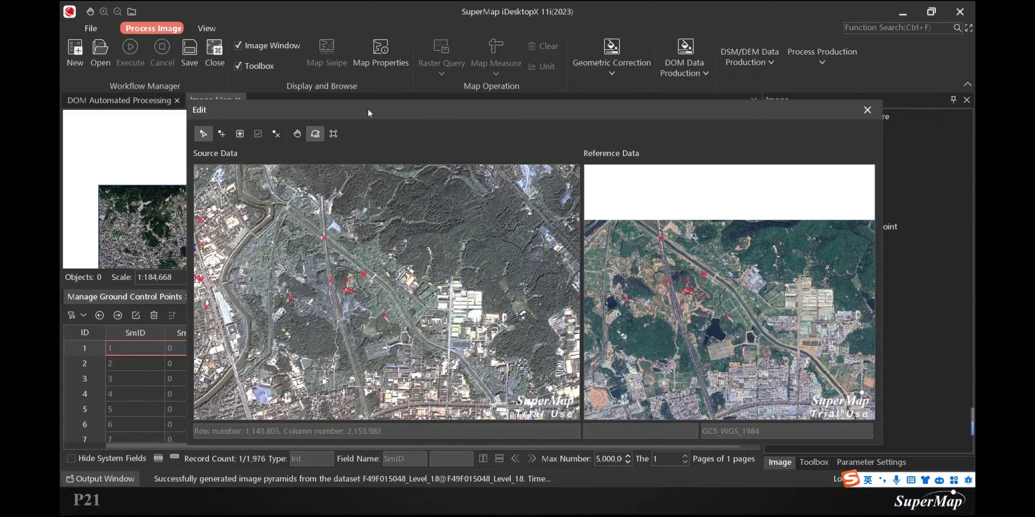
pyautogui.moveTo(380, 112); pyautogui.dragTo(348, 105)
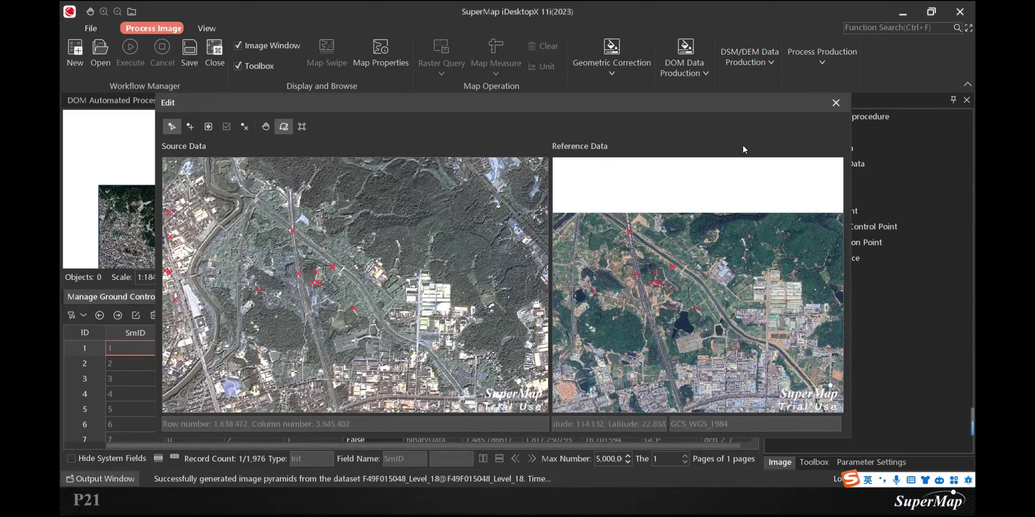
pyautogui.scroll(2, 275, 240)
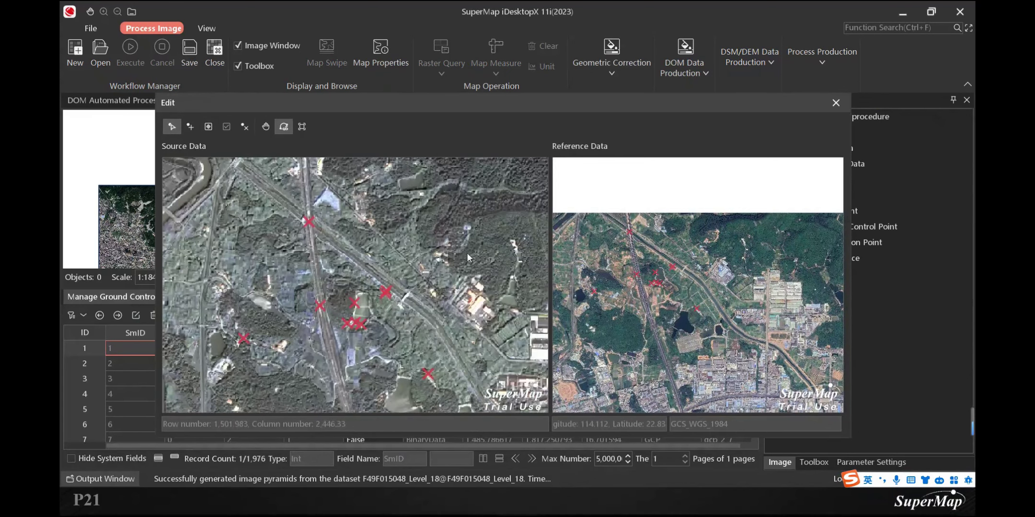
pyautogui.click(837, 103)
pyautogui.moveTo(490, 213); pyautogui.dragTo(514, 185)
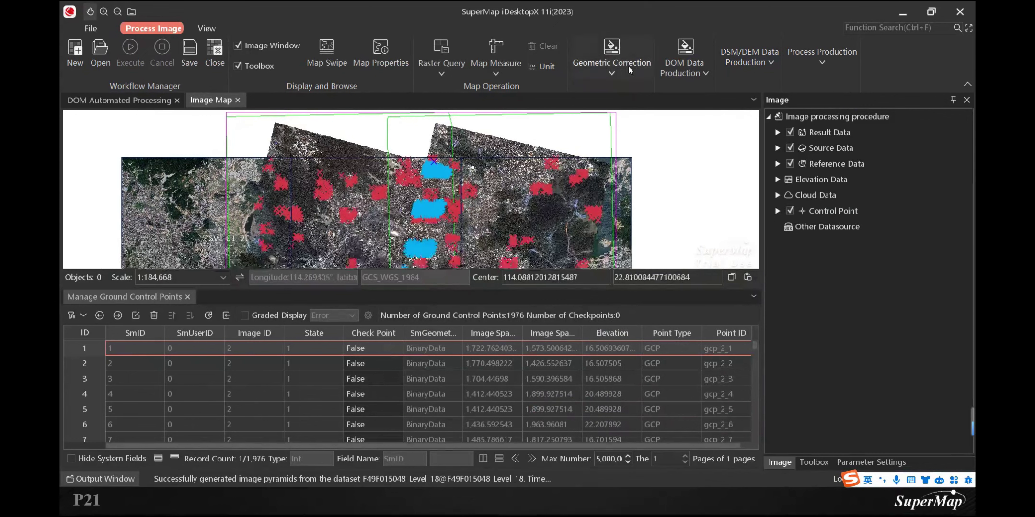
# - Start a Block Adjustment and set its result RPC directory to the training_session folder inside ImageX Pro
pyautogui.click(616, 69)
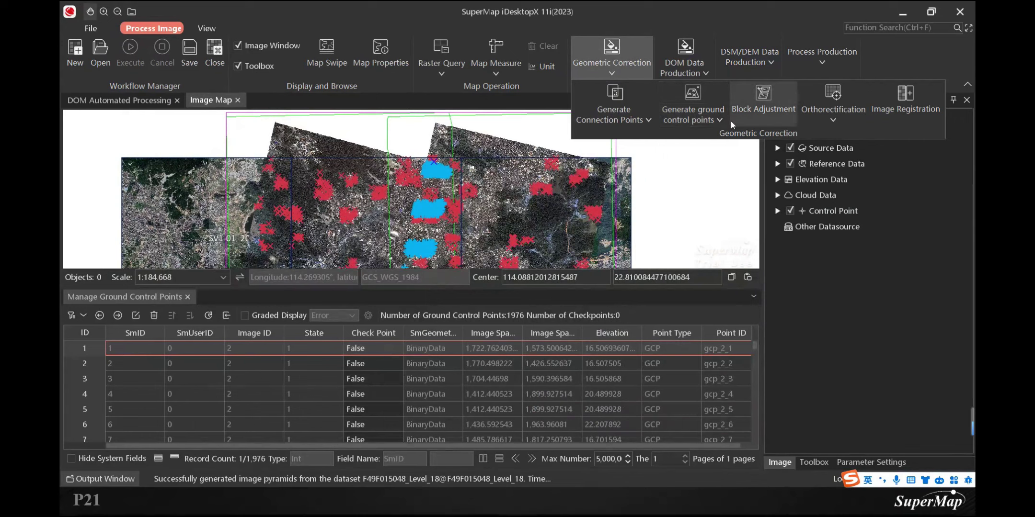
pyautogui.click(768, 116)
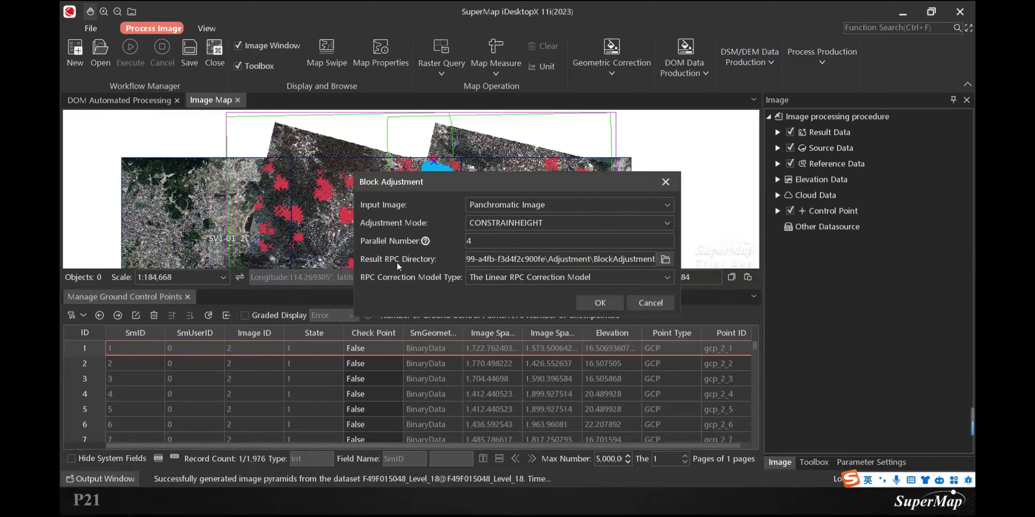
pyautogui.click(664, 260)
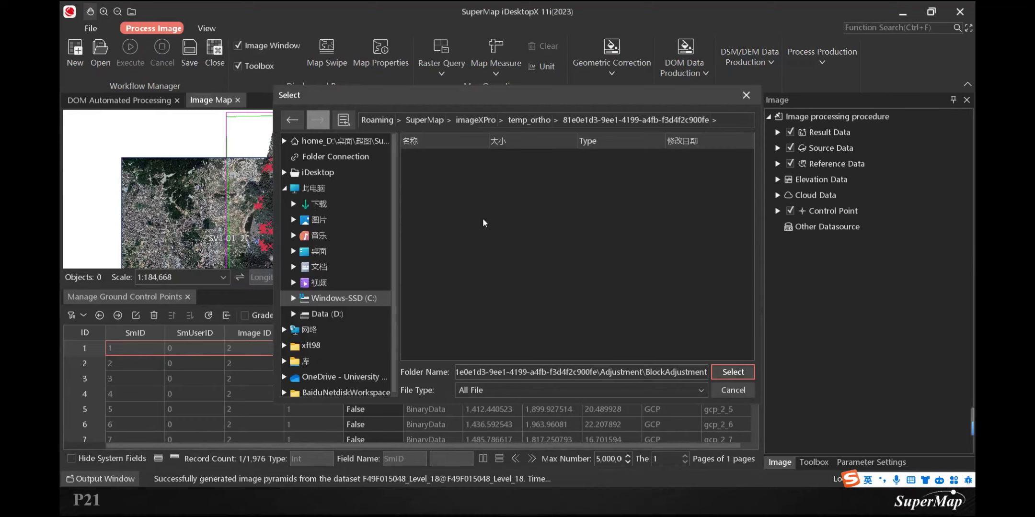
pyautogui.click(326, 251)
pyautogui.click(461, 190)
pyautogui.doubleClick(461, 190)
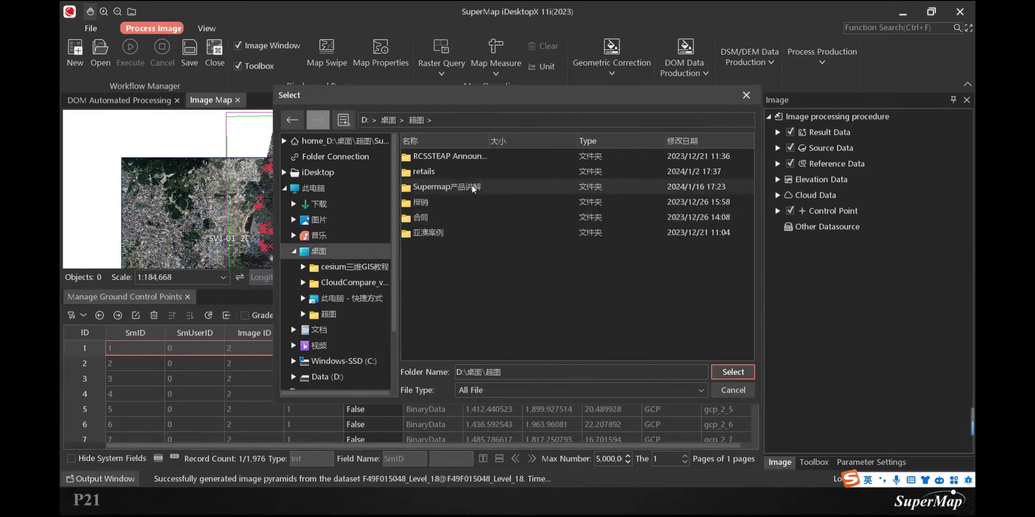
pyautogui.doubleClick(461, 186)
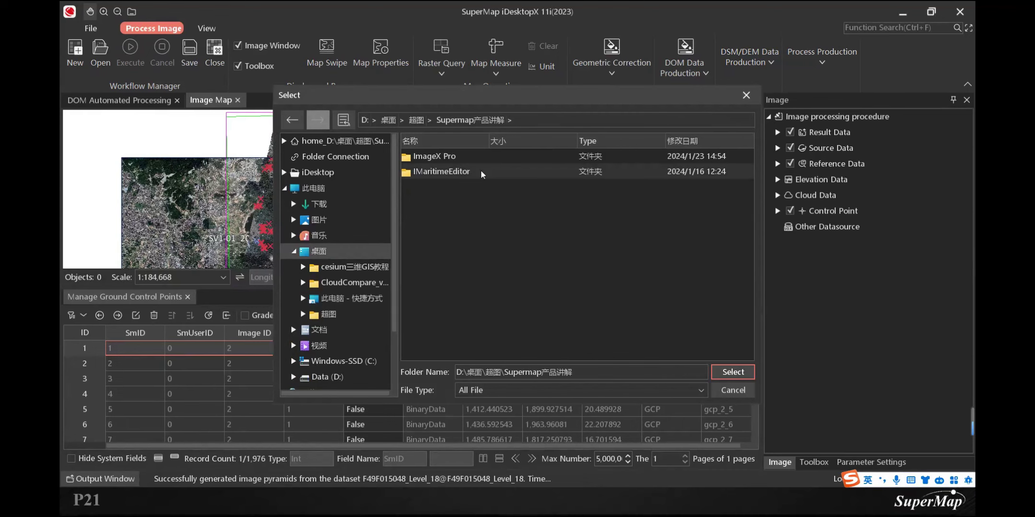
pyautogui.doubleClick(466, 158)
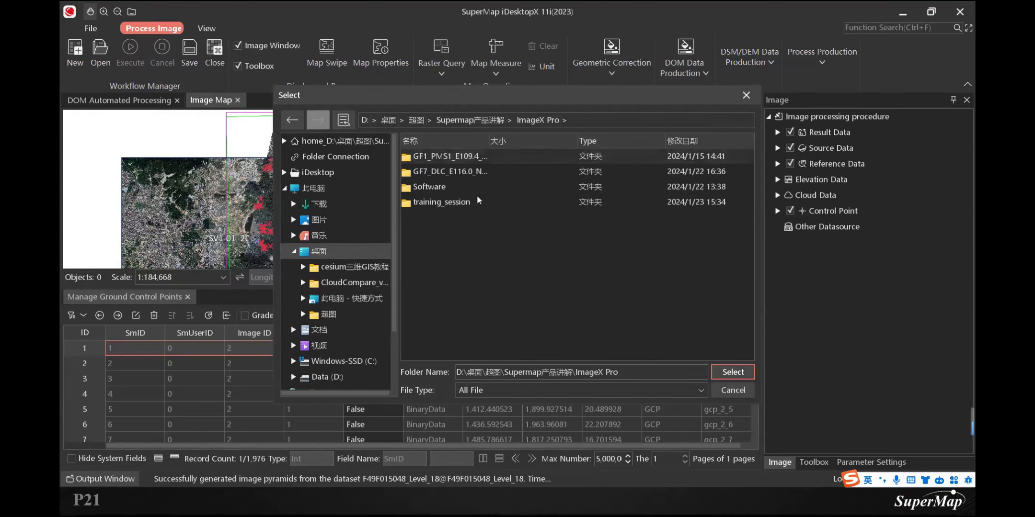
pyautogui.doubleClick(464, 204)
pyautogui.click(733, 372)
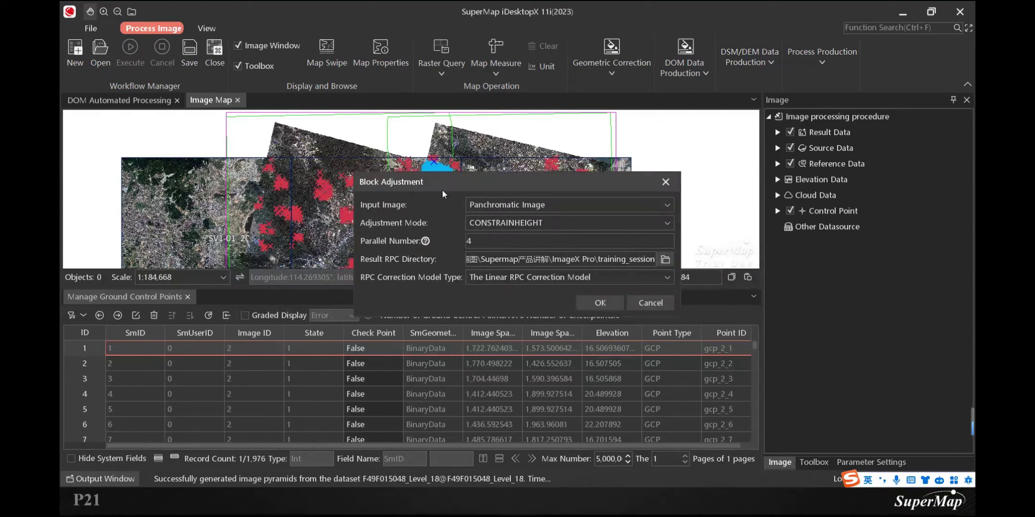
# - Try to run the block adjustment into training_session, but decline clearing the folder's contents
pyautogui.moveTo(445, 182); pyautogui.dragTo(426, 178)
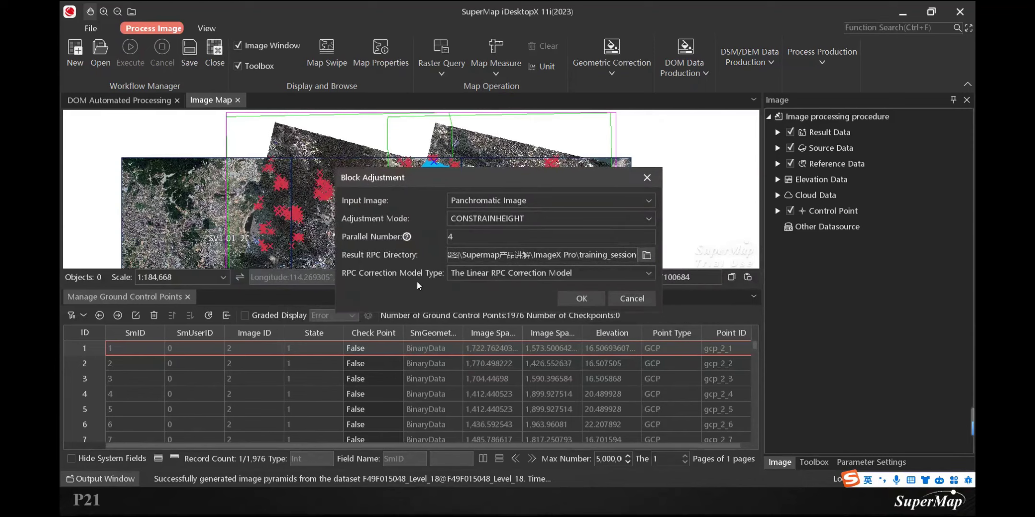
pyautogui.click(589, 302)
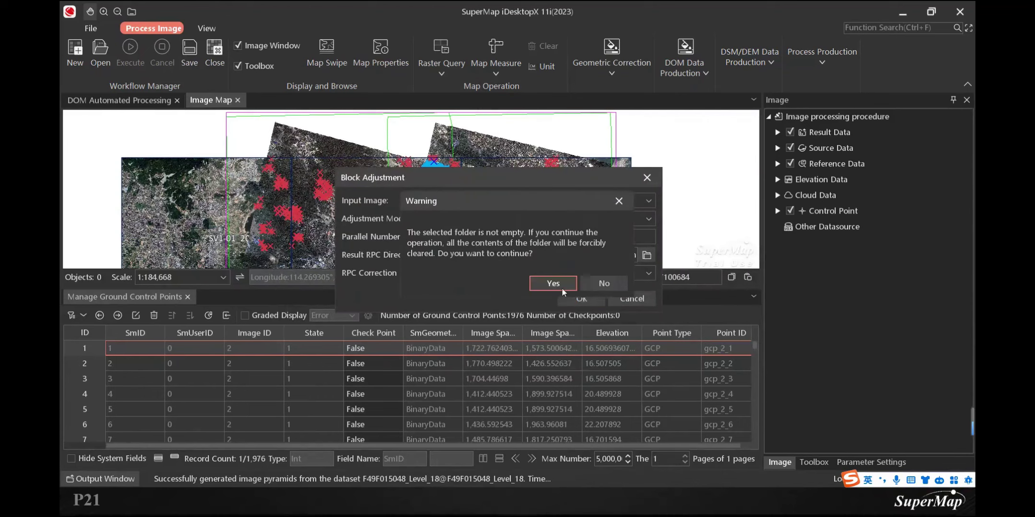
pyautogui.click(605, 282)
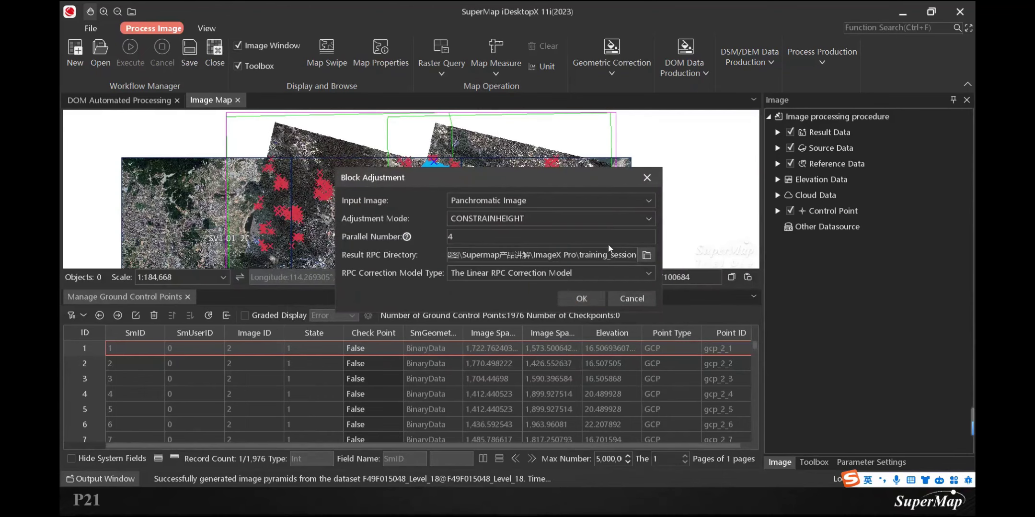
# - Create an RPC folder inside training_session as the result RPC directory and run the block adjustment on the panchromatic image
pyautogui.click(645, 256)
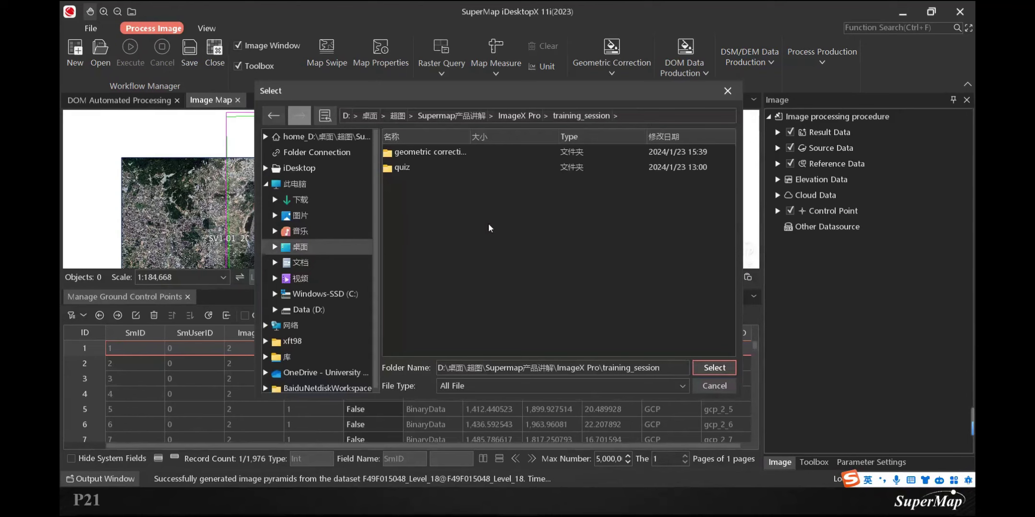
pyautogui.rightClick(435, 197)
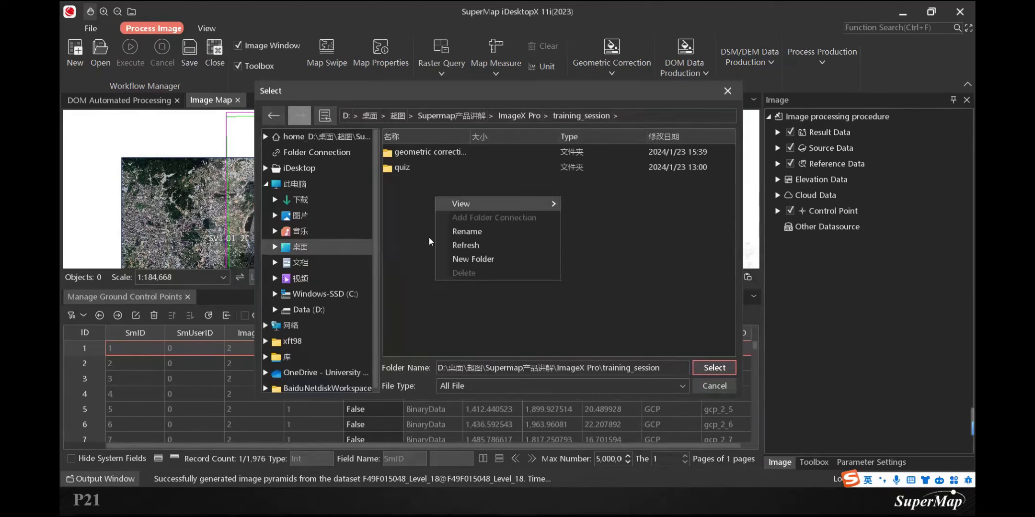
pyautogui.click(496, 263)
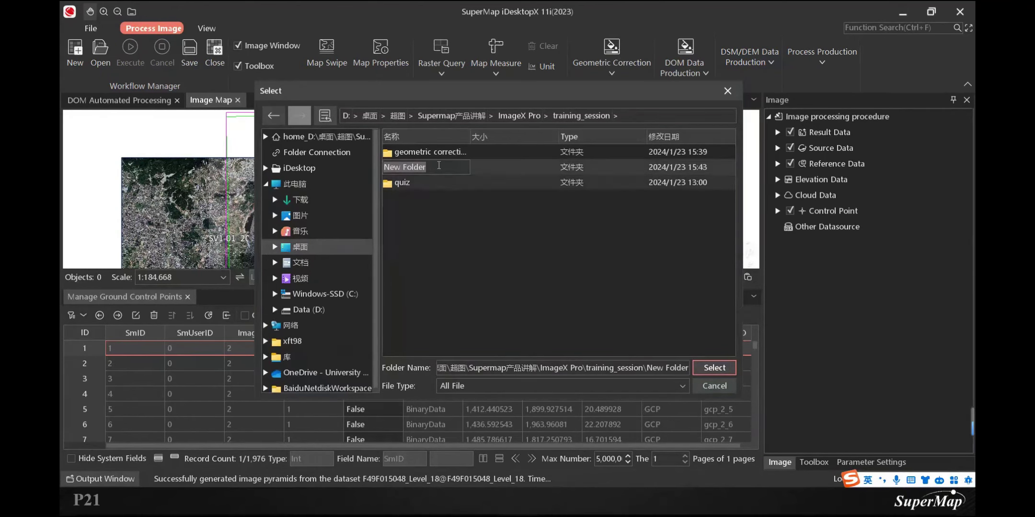
pyautogui.write('RPC')
pyautogui.press('Return')
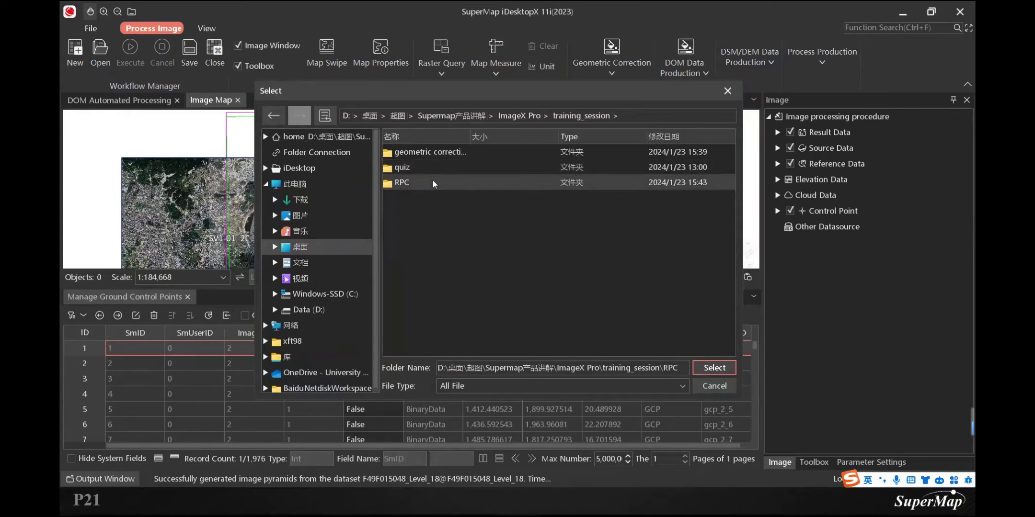
pyautogui.doubleClick(432, 181)
pyautogui.click(714, 374)
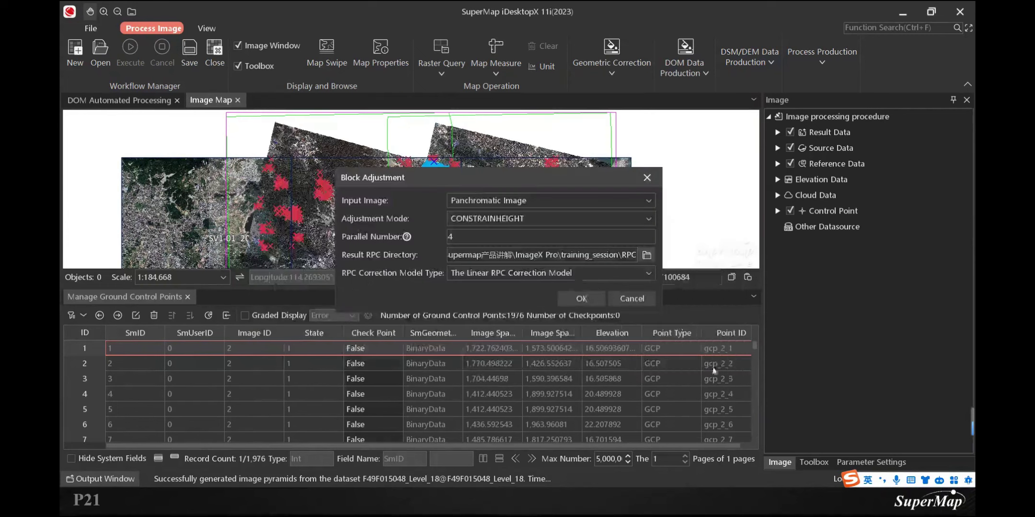
pyautogui.click(582, 299)
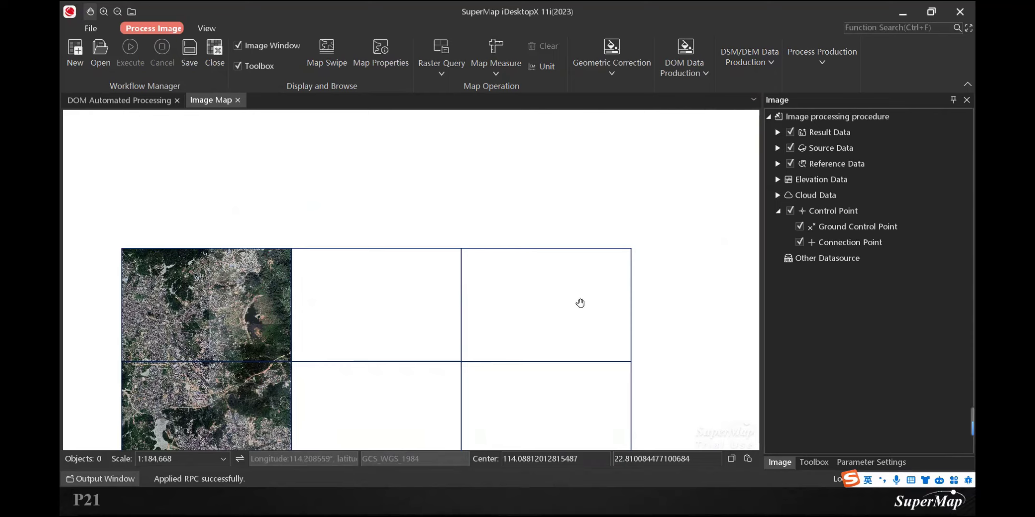
# - Switch to File Explorer and open BlockAdjustmentSummary.txt from the RPC folder in training_session
pyautogui.hotkey('alt', 'Tab')
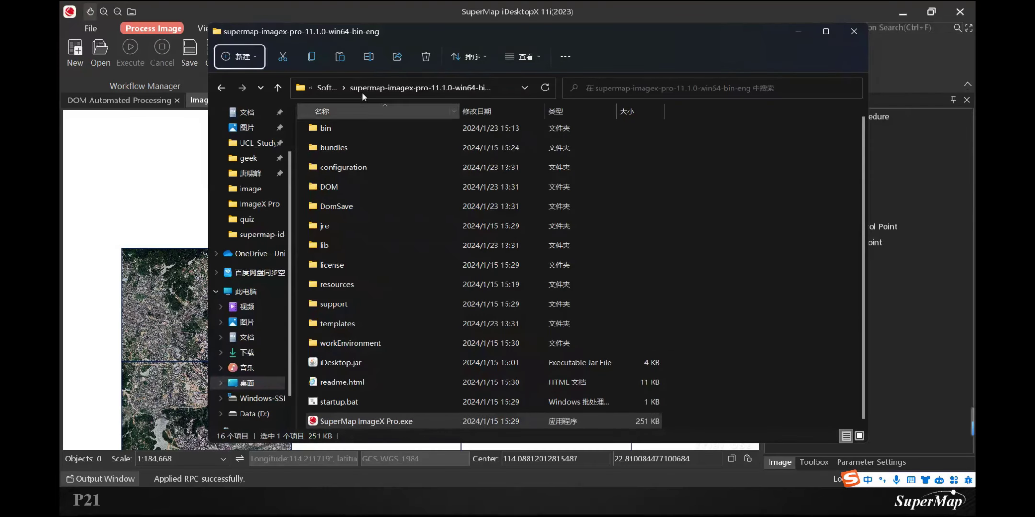
pyautogui.click(328, 90)
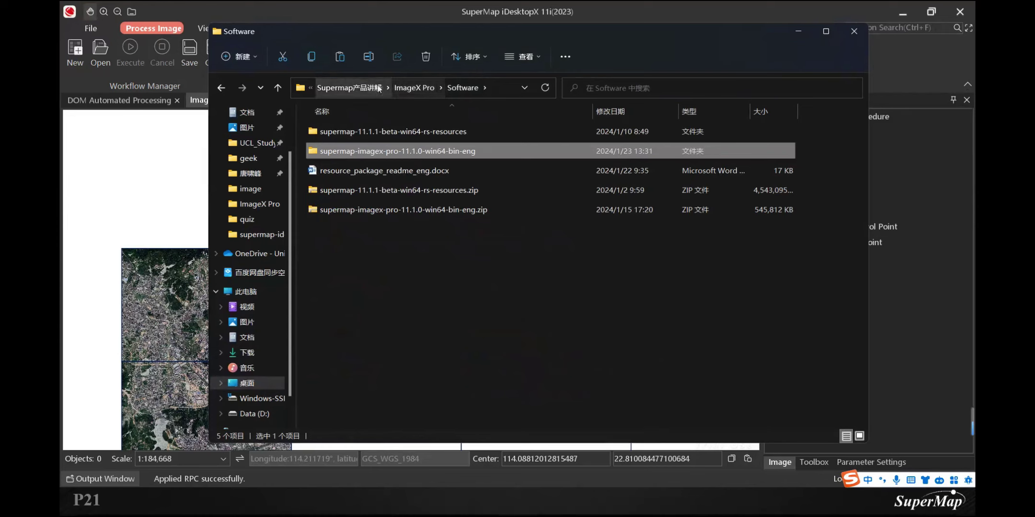
pyautogui.click(407, 89)
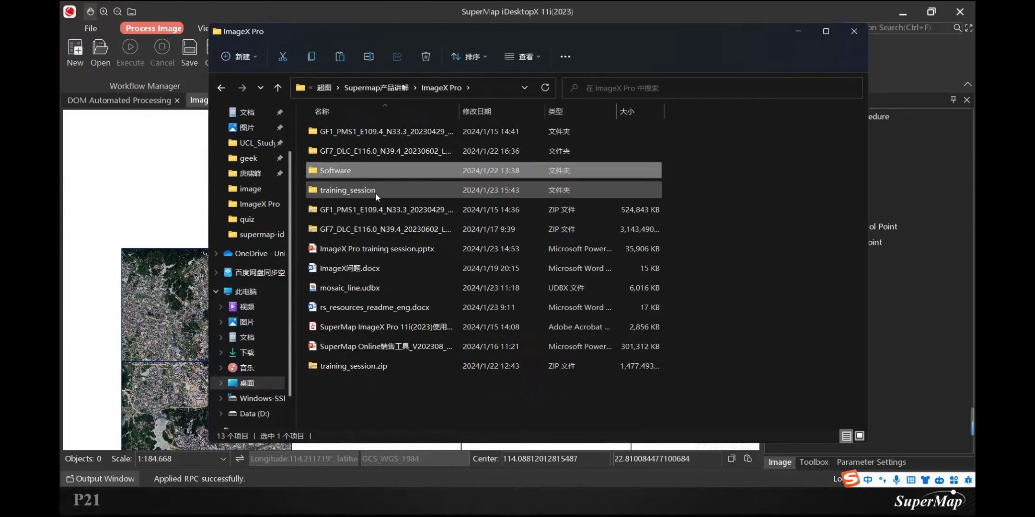
pyautogui.doubleClick(375, 193)
pyautogui.doubleClick(350, 172)
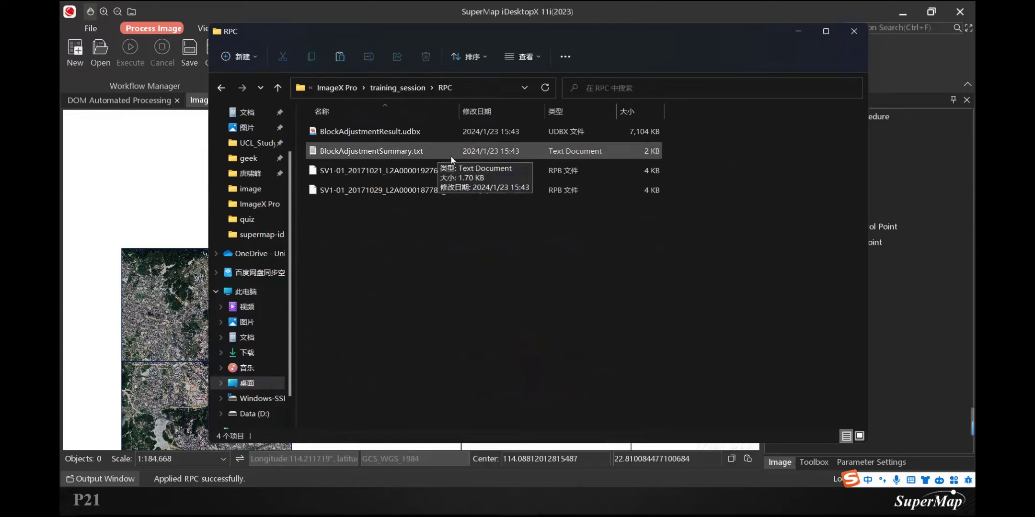
pyautogui.doubleClick(453, 153)
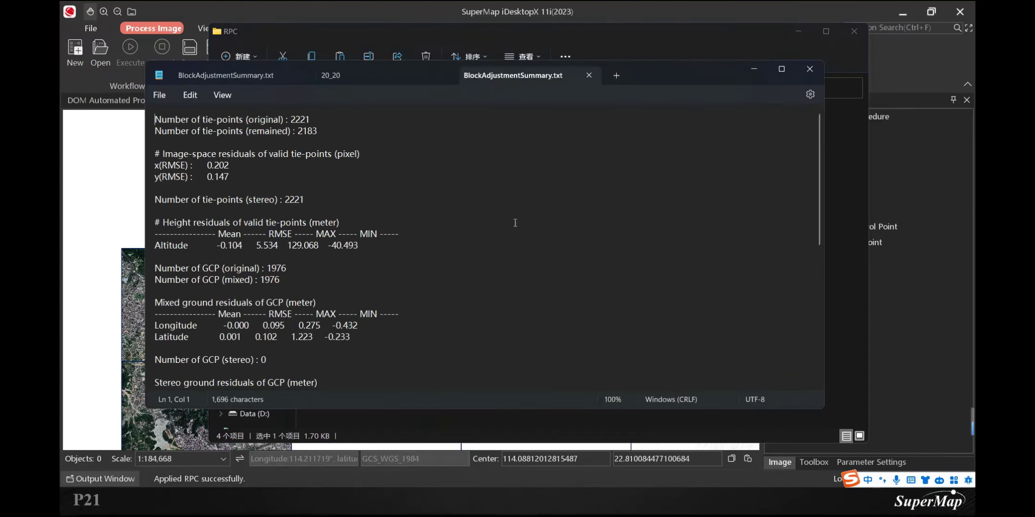
# - Review the tie-point, GCP and mosaicking residuals in the block adjustment summary
pyautogui.scroll(-8, 304, 160)
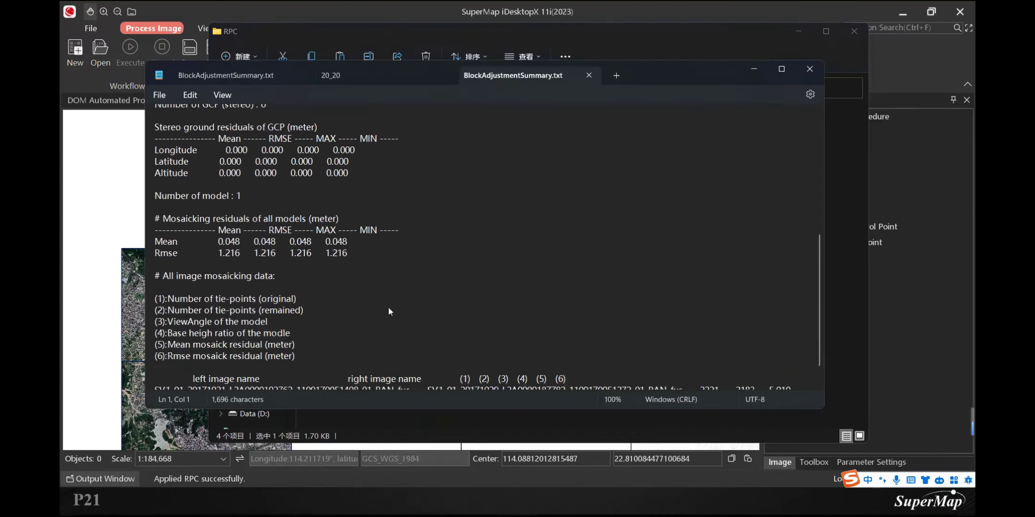
pyautogui.moveTo(258, 373); pyautogui.dragTo(274, 344)
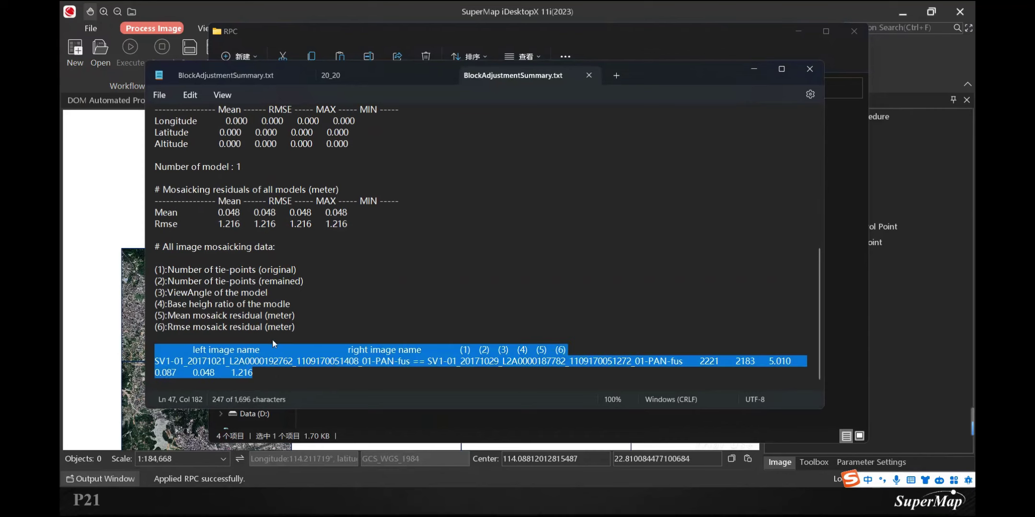
pyautogui.moveTo(353, 227); pyautogui.dragTo(213, 164)
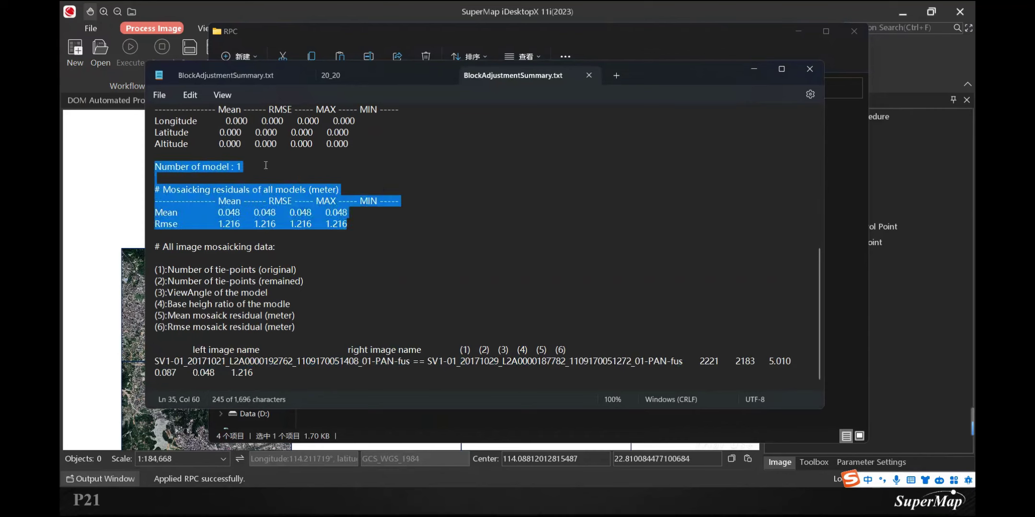
pyautogui.scroll(2, 488, 214)
pyautogui.click(421, 227)
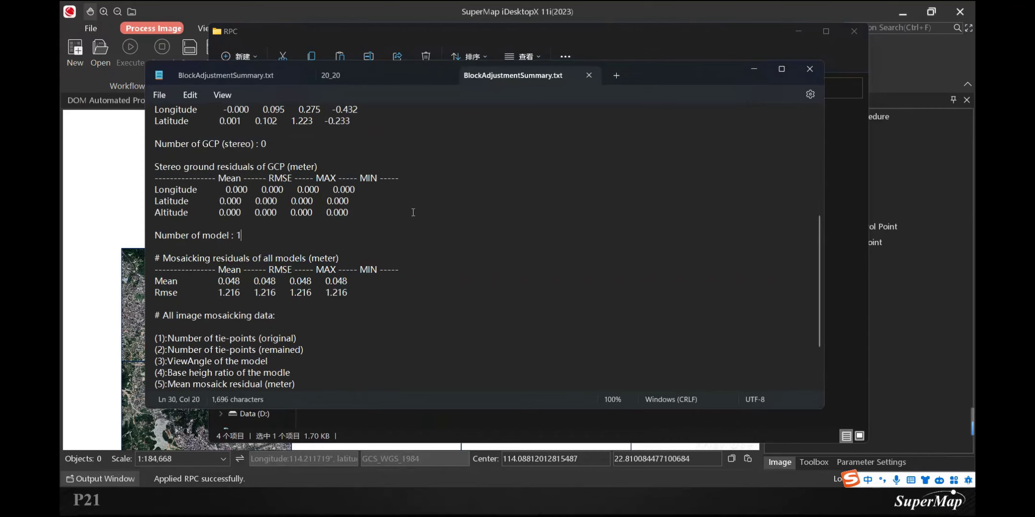
pyautogui.scroll(6, 430, 224)
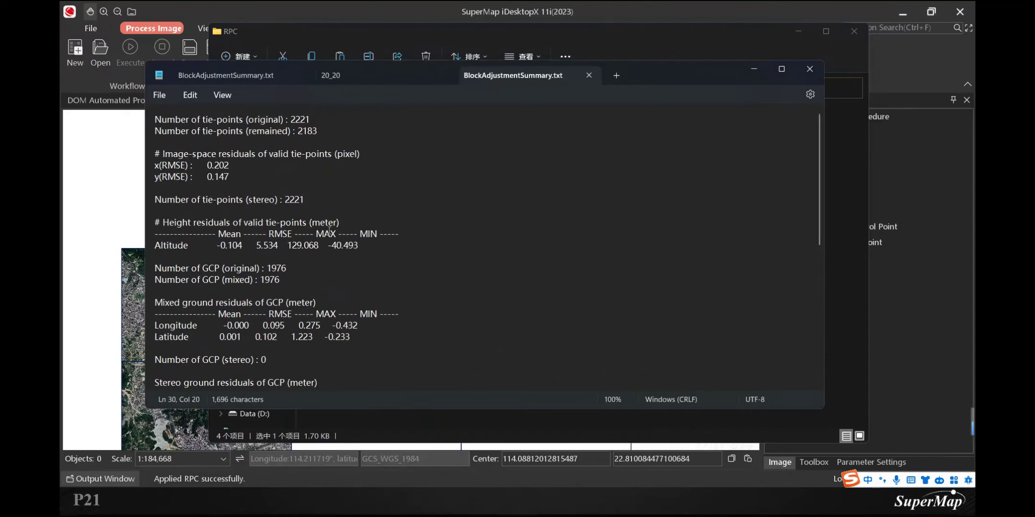
# - Close the adjustment summary, return to SuperMap iDesktopX and open the orthophoto output settings for orthorectification
pyautogui.click(816, 73)
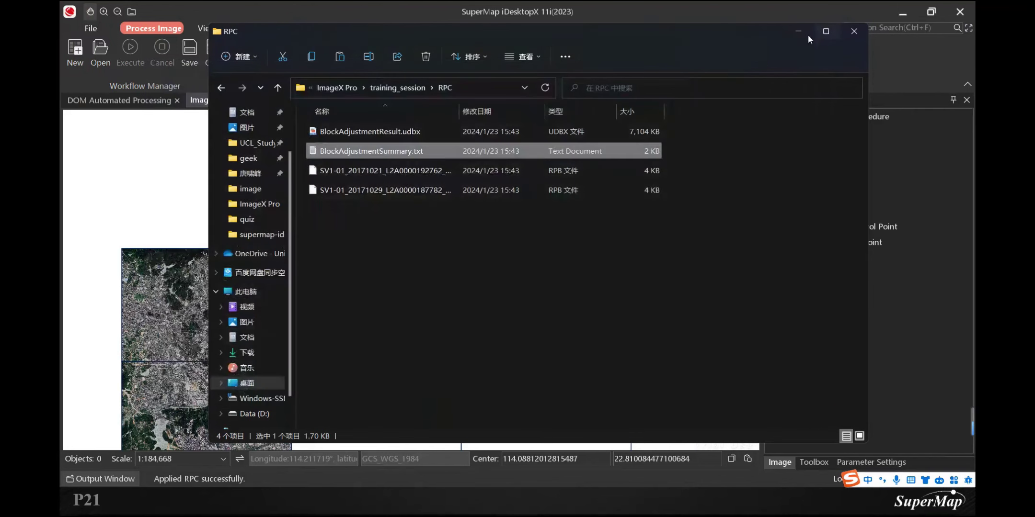
pyautogui.click(902, 169)
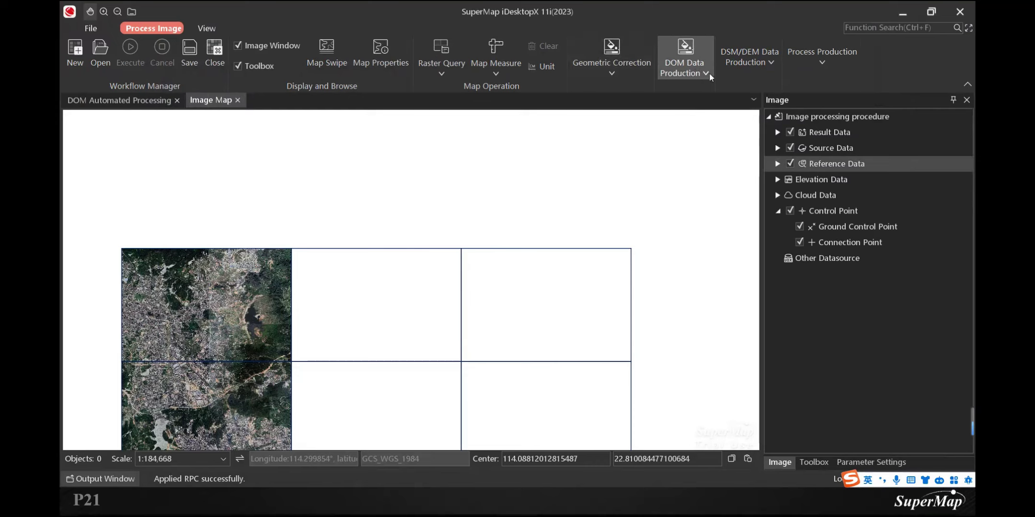
pyautogui.click(606, 77)
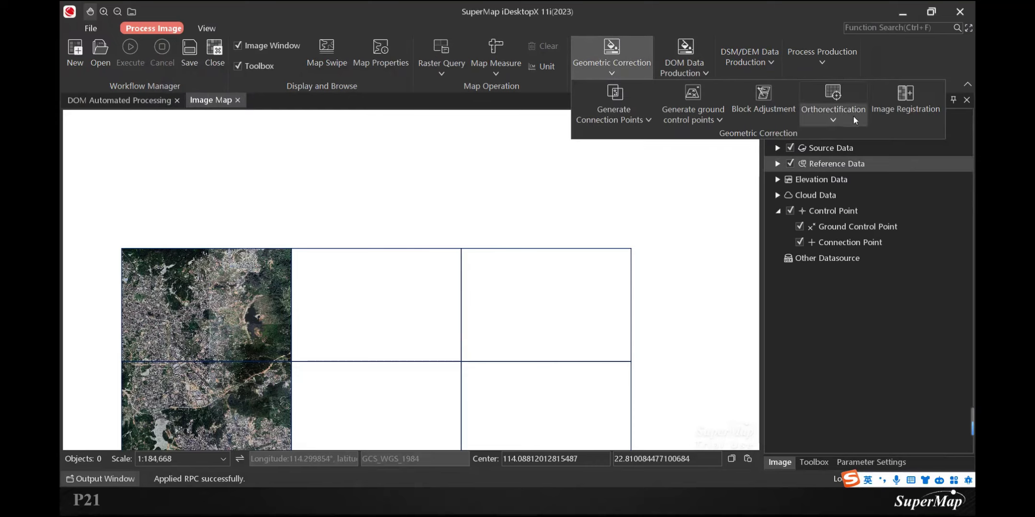
pyautogui.click(833, 120)
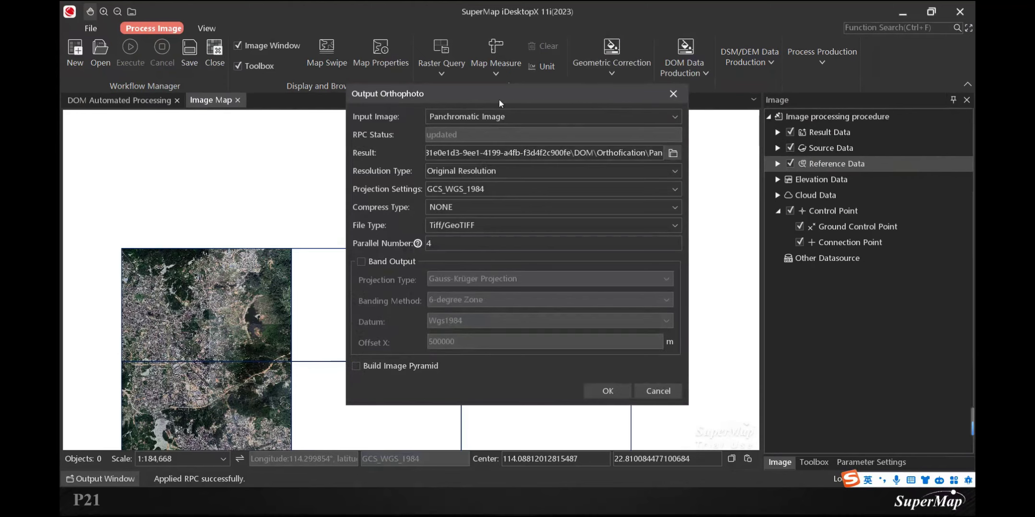
pyautogui.moveTo(506, 96); pyautogui.dragTo(486, 94)
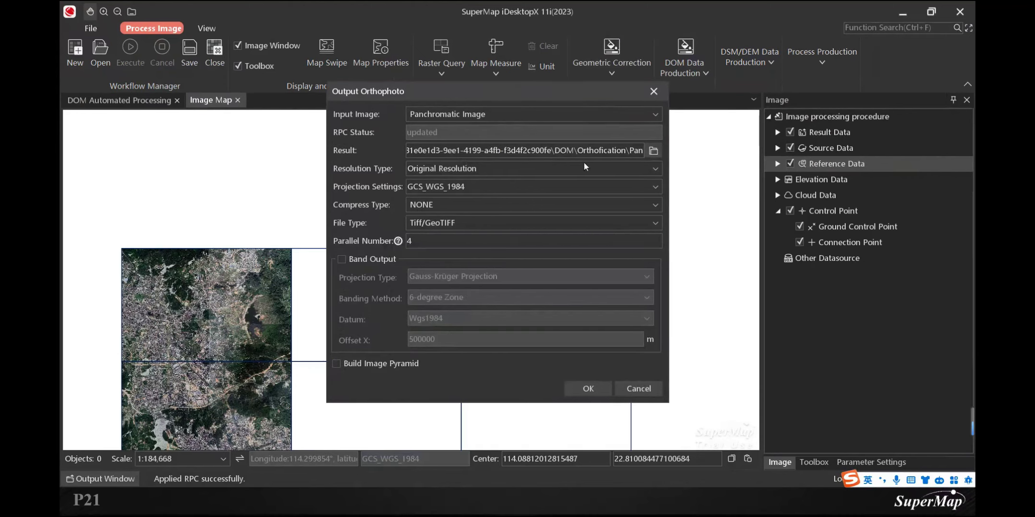
# - Browse for the orthophoto result directory to the training_session folder inside ImageX Pro on the desktop
pyautogui.click(653, 152)
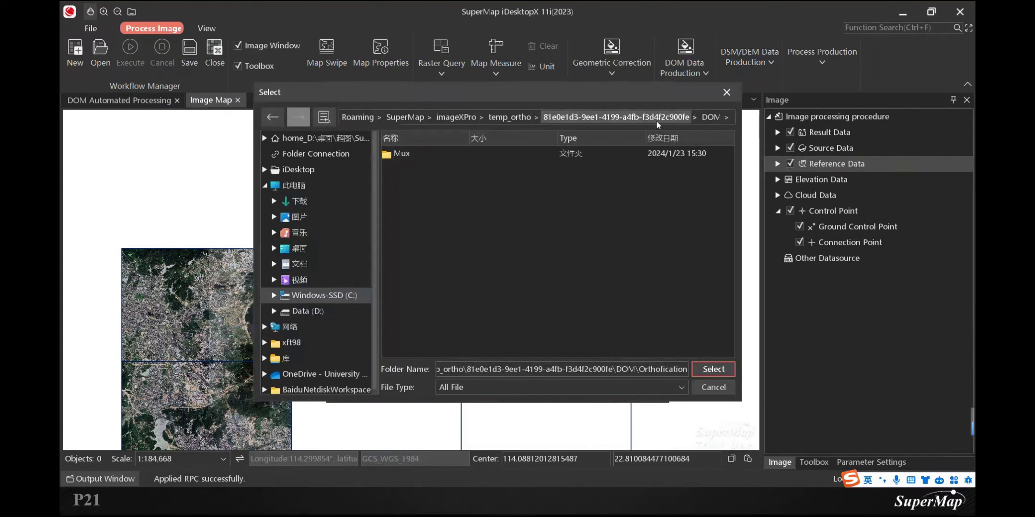
pyautogui.click(319, 312)
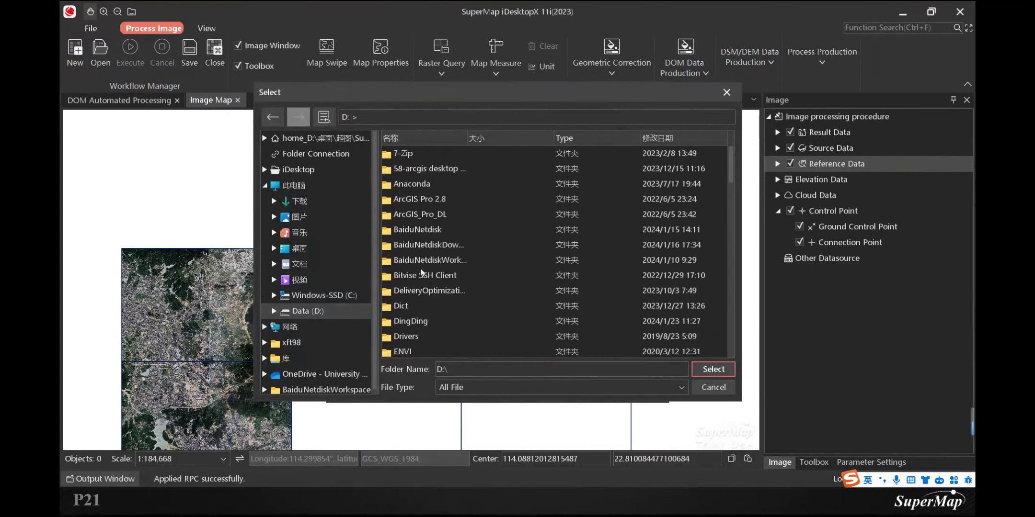
pyautogui.scroll(-15, 500, 282)
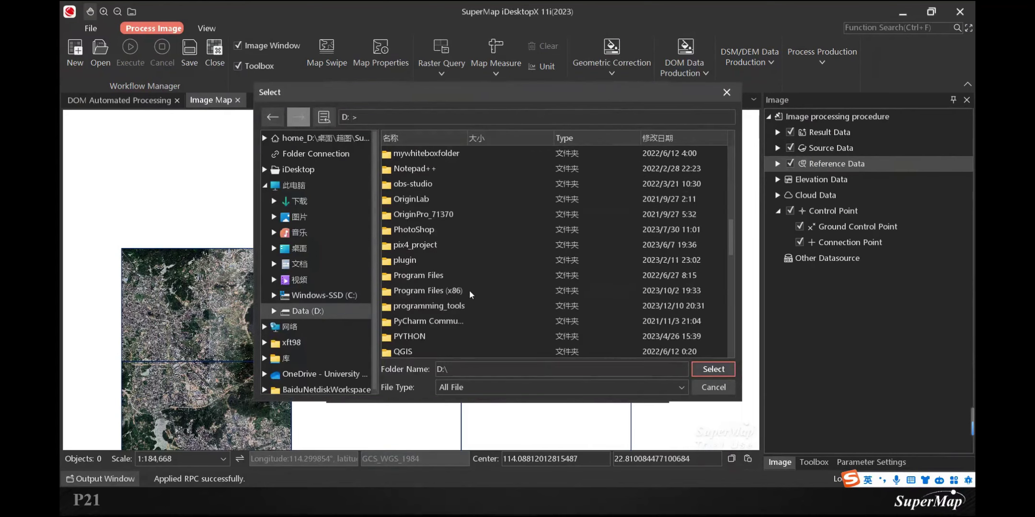
pyautogui.click(298, 248)
pyautogui.doubleClick(410, 185)
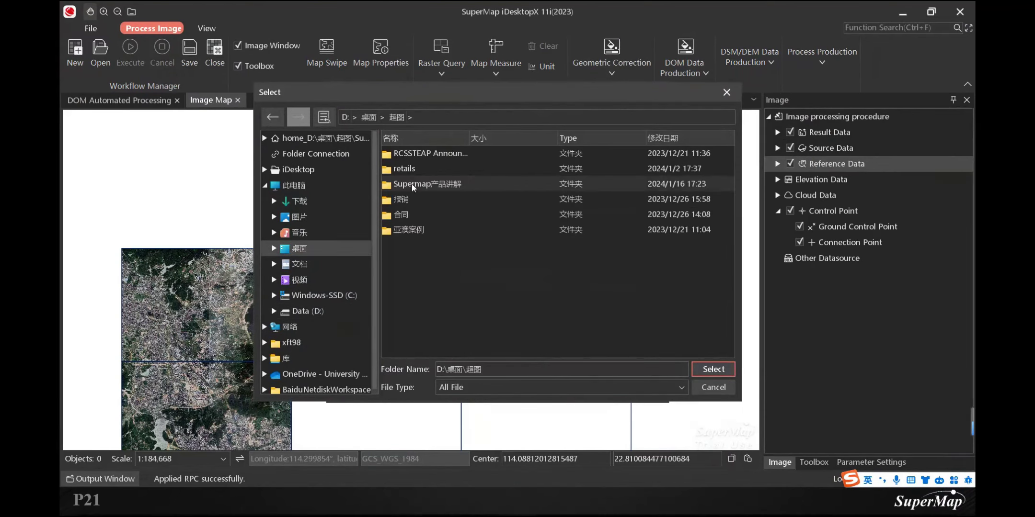
pyautogui.doubleClick(449, 186)
pyautogui.doubleClick(434, 154)
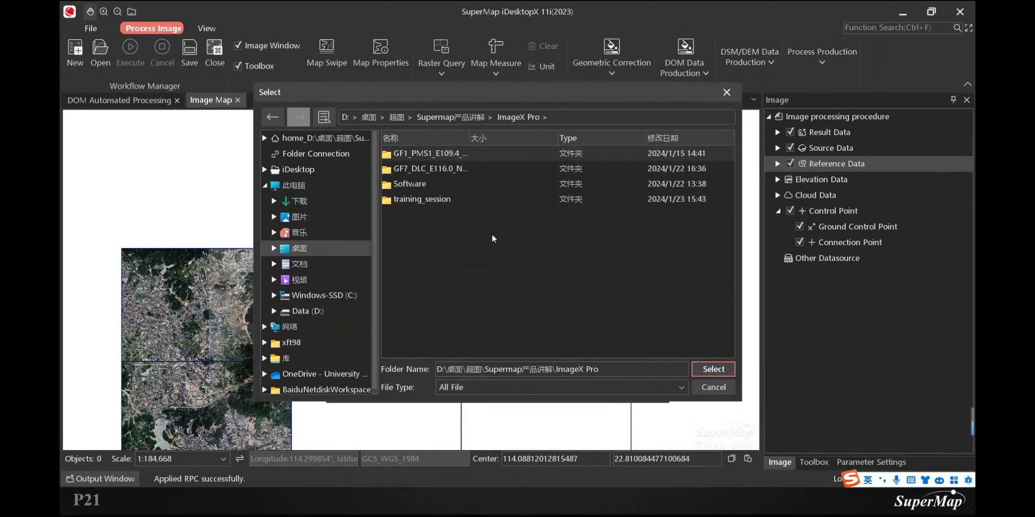
pyautogui.doubleClick(451, 198)
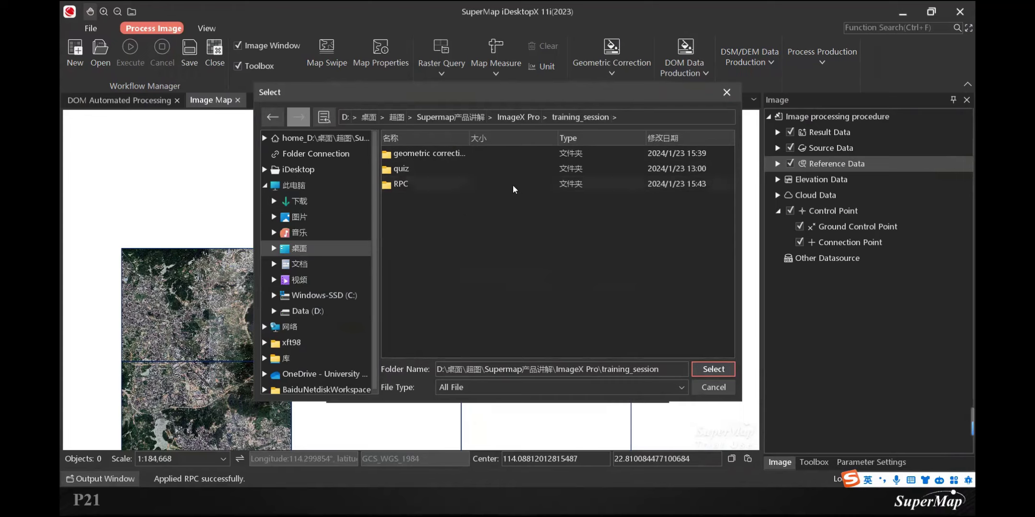
# - Create a DOM folder inside training_session and use it as the orthophoto result directory
pyautogui.click(513, 185)
pyautogui.click(467, 225)
pyautogui.rightClick(440, 218)
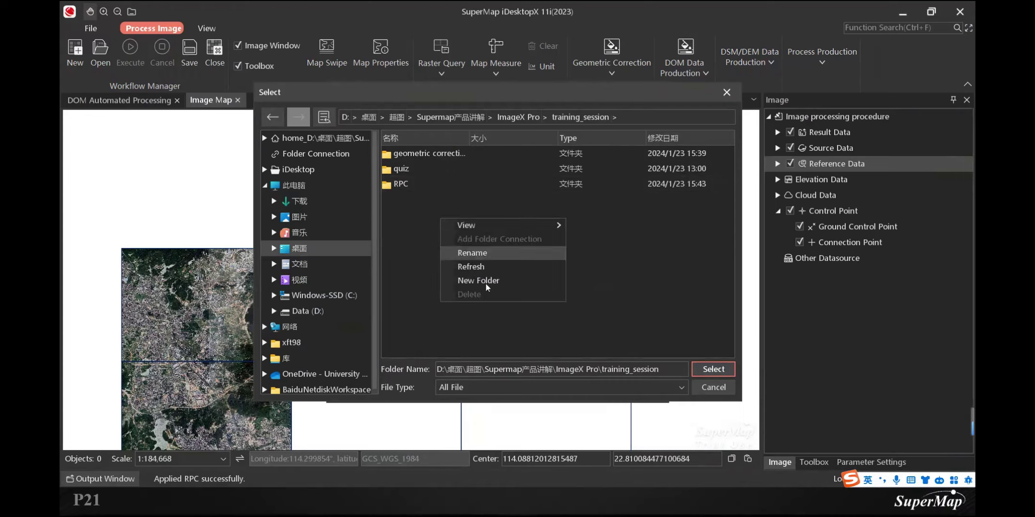
pyautogui.click(487, 282)
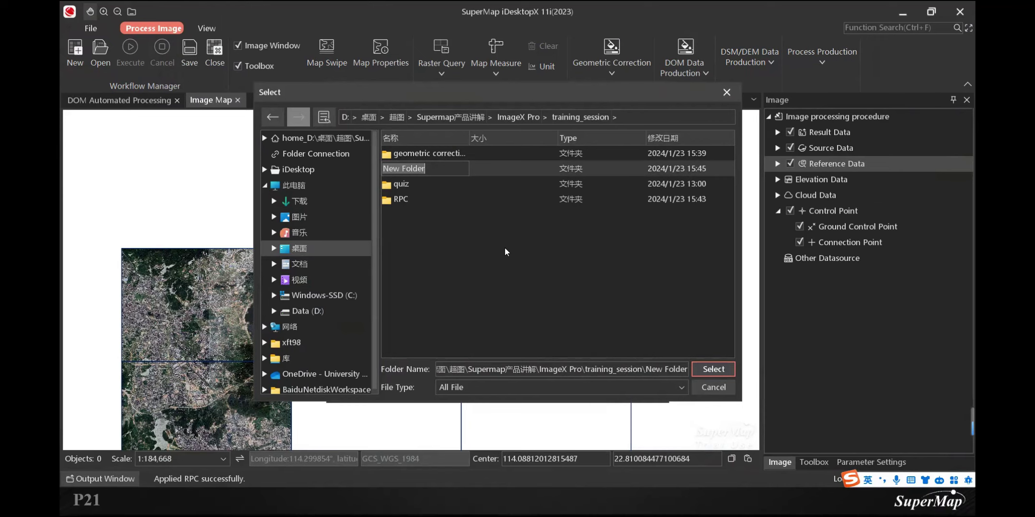
pyautogui.write('DOM')
pyautogui.press('Return')
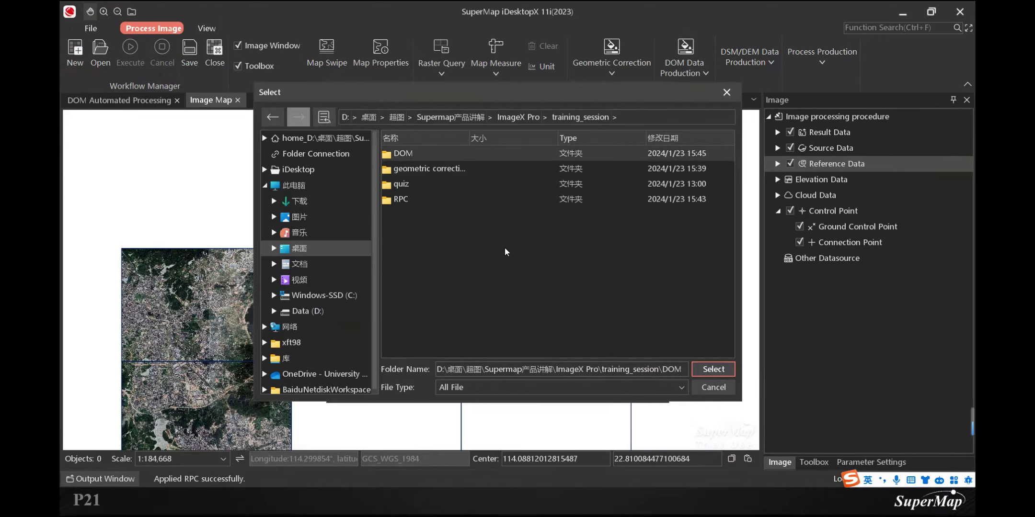
pyautogui.press('Return')
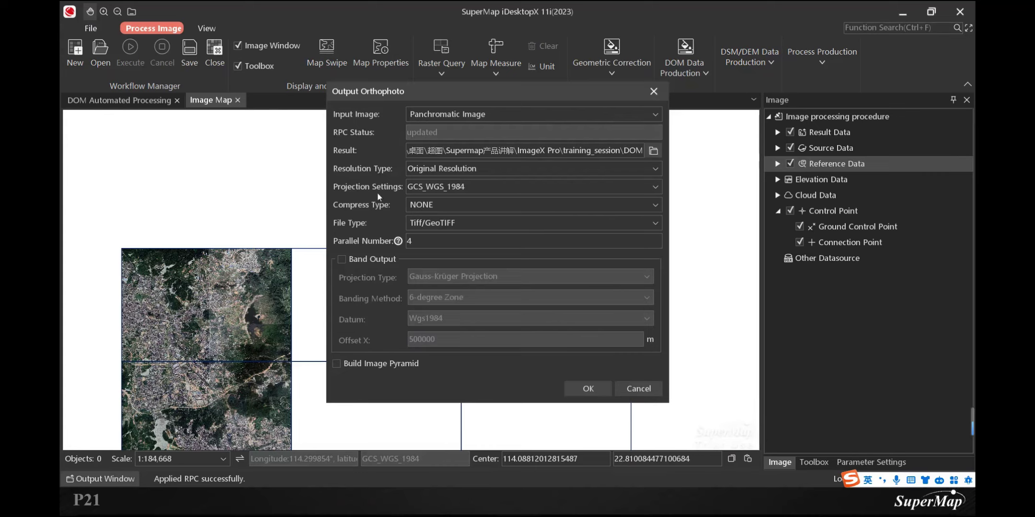
# - Keep the GCS_WGS_1984 projection and run the orthorectification on the panchromatic image
pyautogui.click(581, 188)
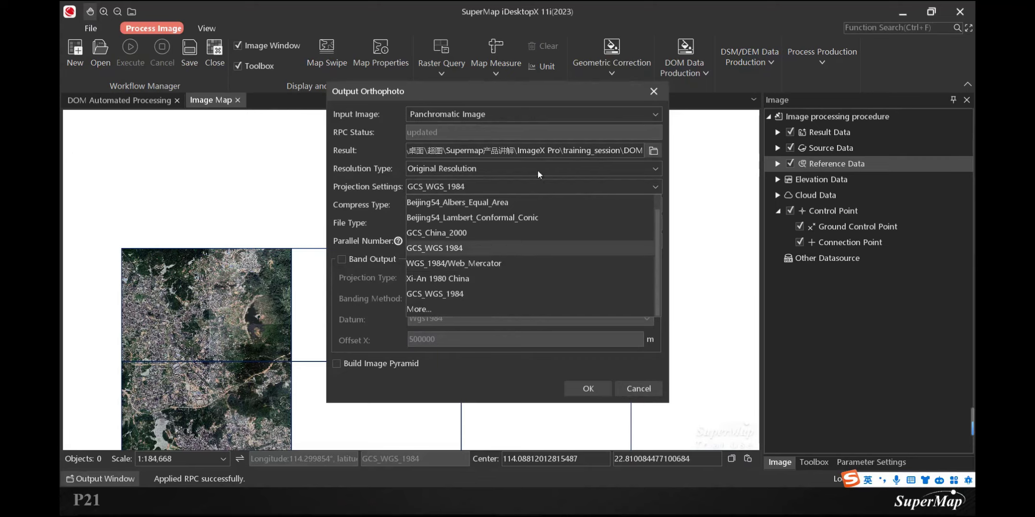
pyautogui.click(655, 187)
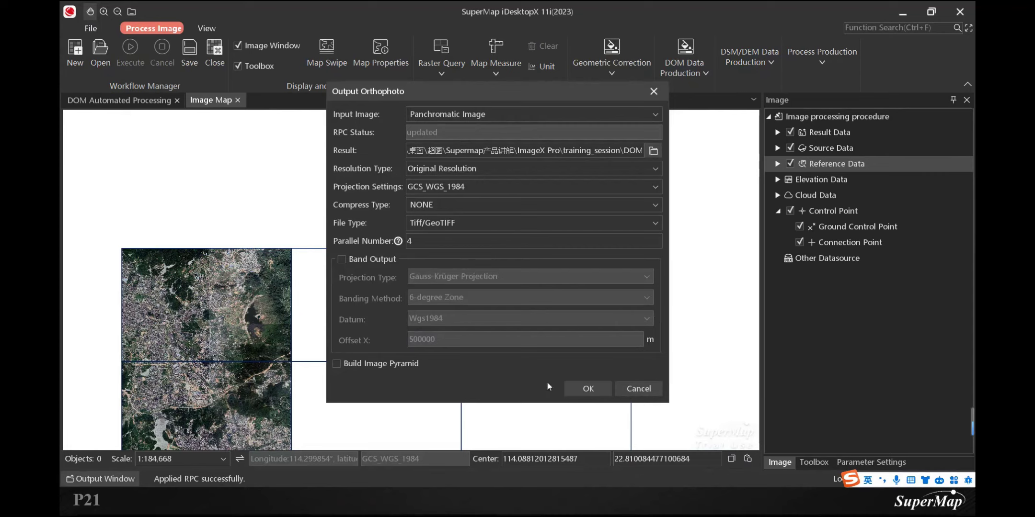
pyautogui.click(589, 389)
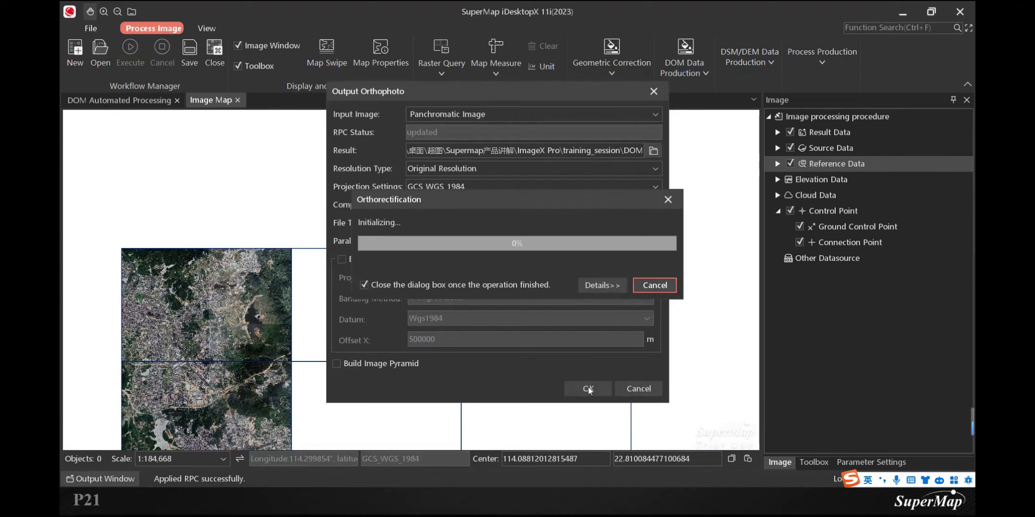
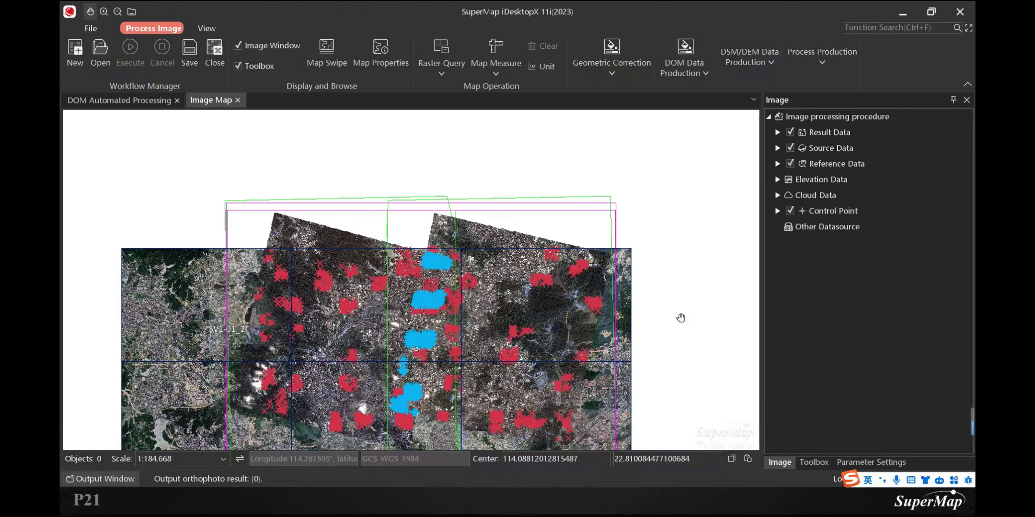
# - Hide the control point, reference and source data on the image map and inspect the orthorectified result images
pyautogui.moveTo(681, 318); pyautogui.dragTo(686, 300)
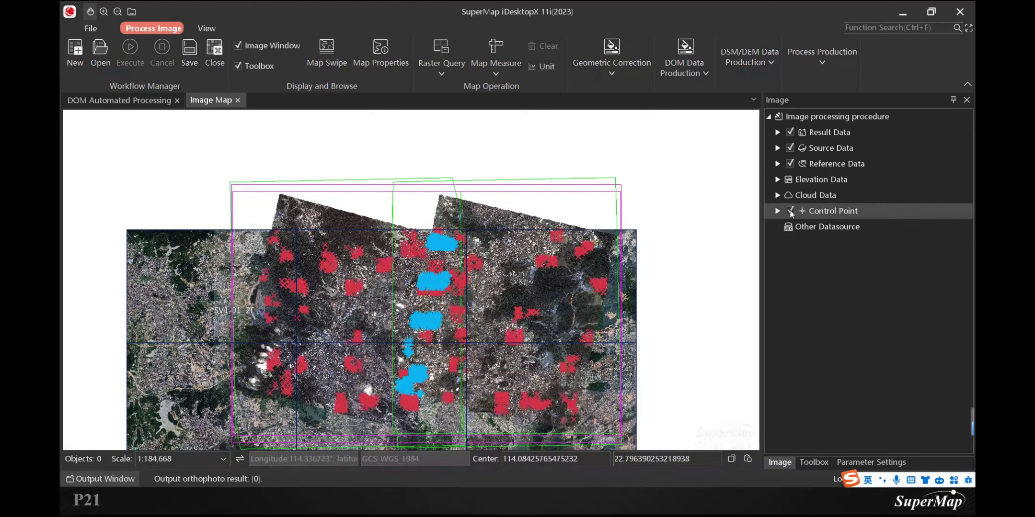
pyautogui.click(790, 211)
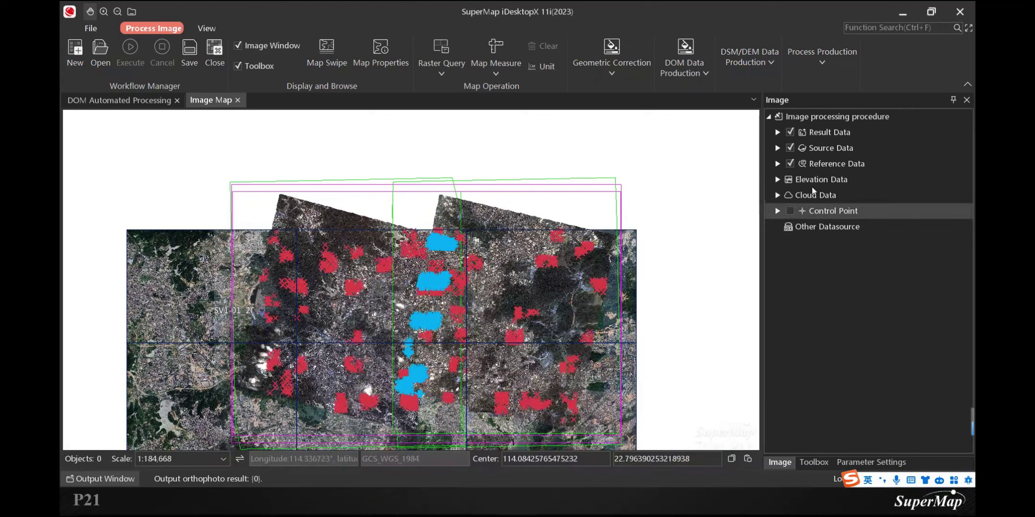
pyautogui.click(791, 163)
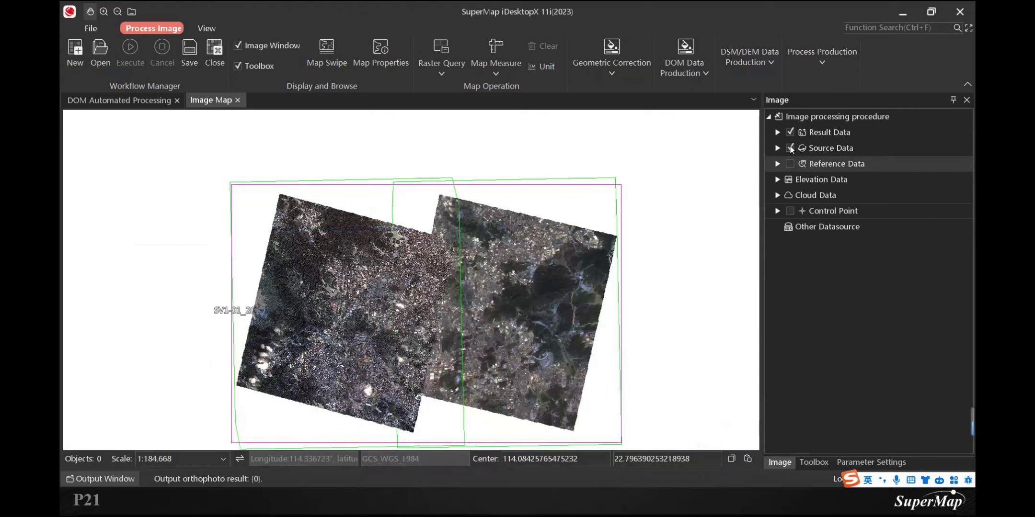
pyautogui.click(790, 149)
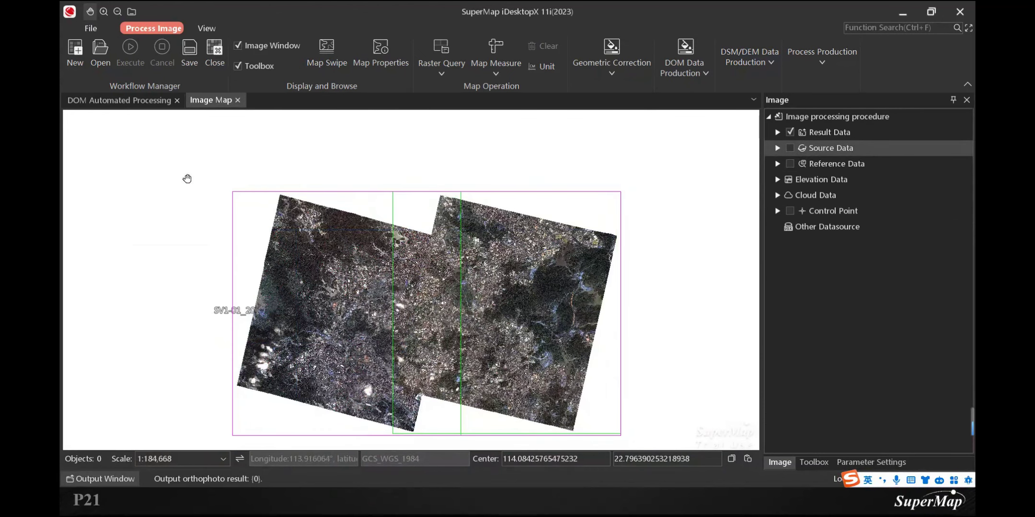
pyautogui.moveTo(692, 282); pyautogui.dragTo(698, 266)
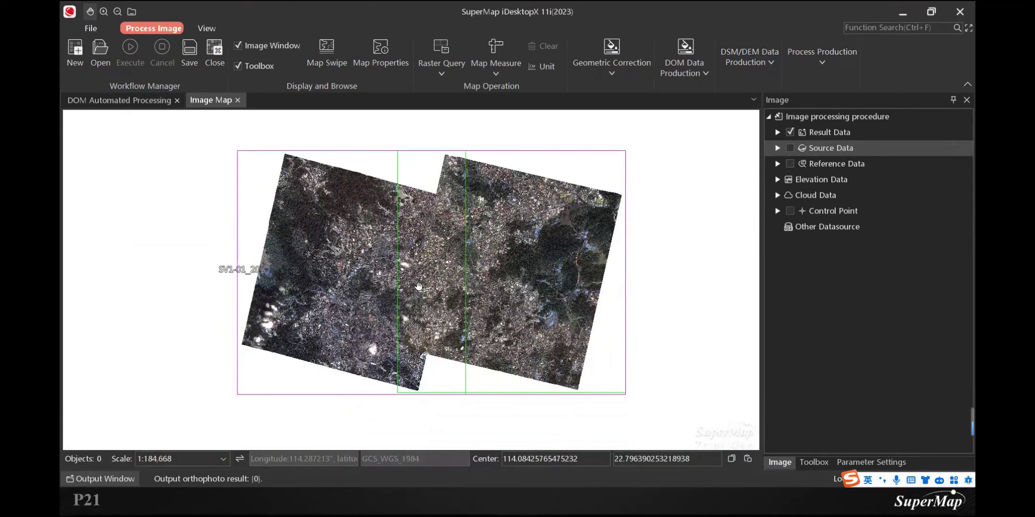
pyautogui.scroll(1, 419, 279)
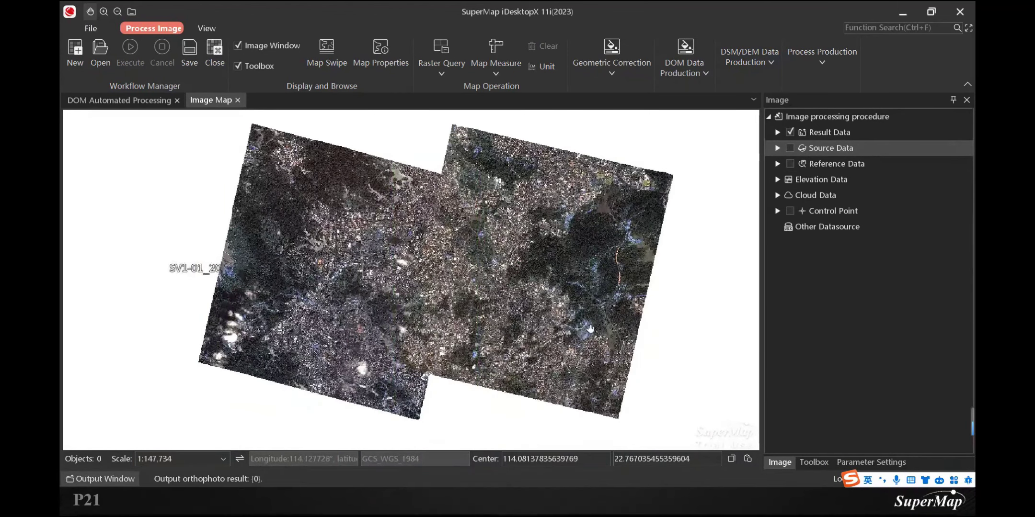
pyautogui.moveTo(557, 235); pyautogui.dragTo(570, 248)
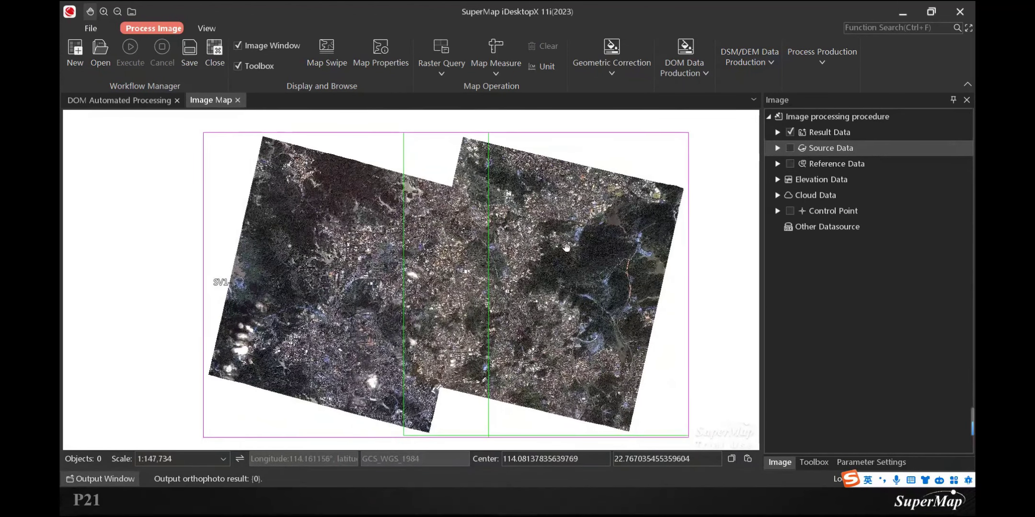
# - Switch to the PowerPoint slide show and advance to the Create Mosaic Data slide
pyautogui.hotkey('alt', 'Tab')
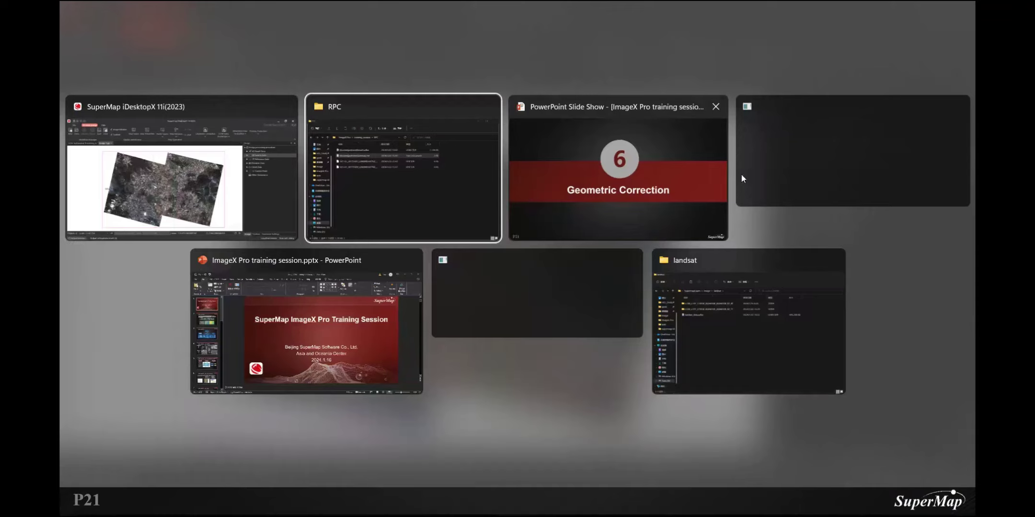
pyautogui.click(677, 188)
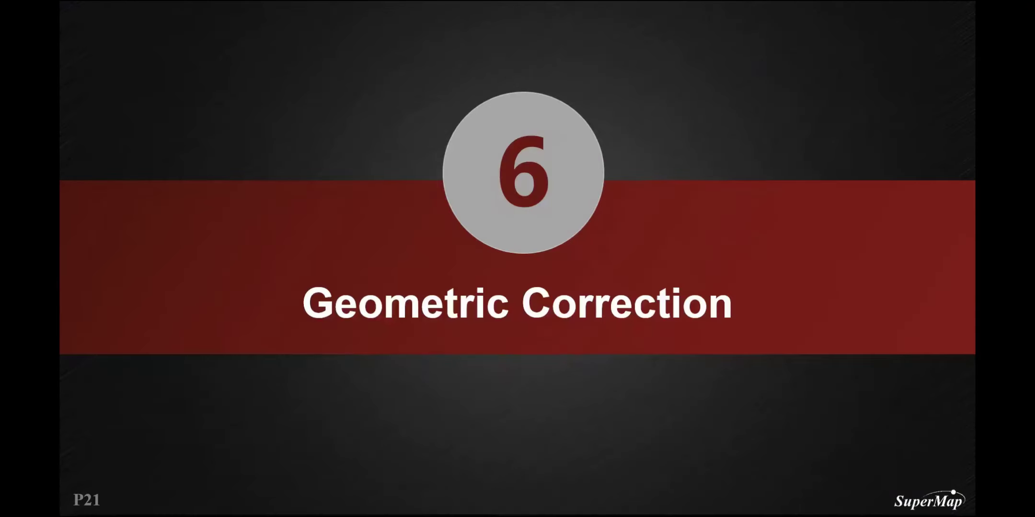
pyautogui.press('Right')
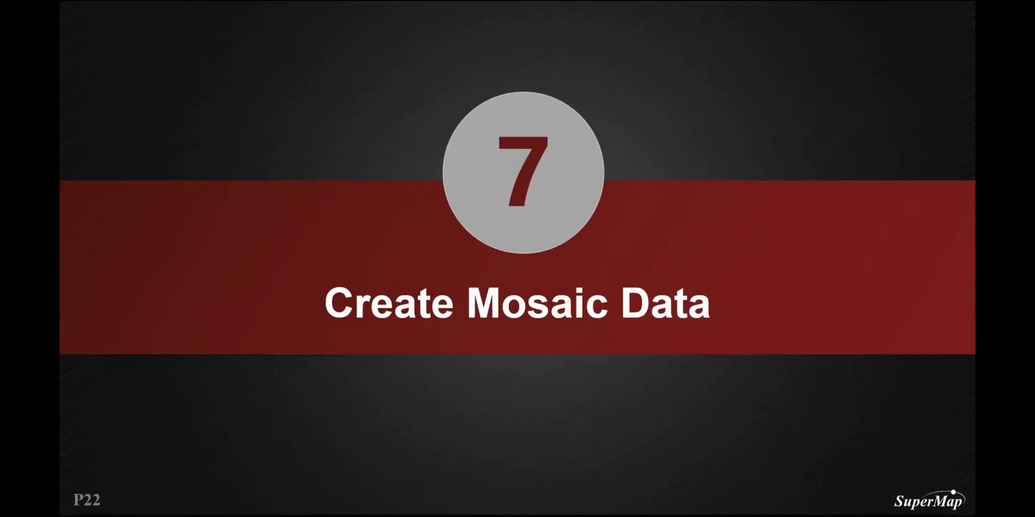
# - Switch to SuperMap iDesktopX and start a new file datasource under Other Datasource, with the training_session folder as its location
pyautogui.hotkey('alt', 'Tab')
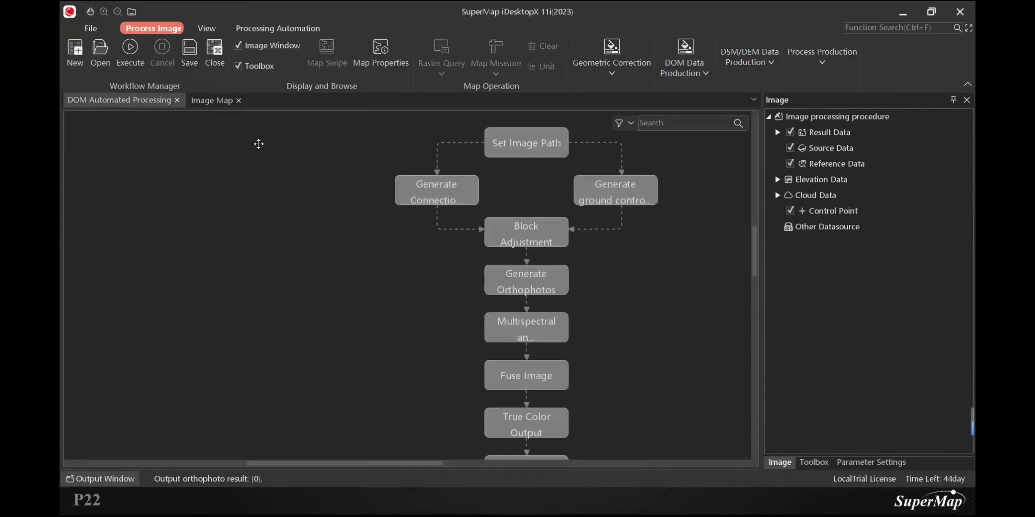
pyautogui.click(115, 99)
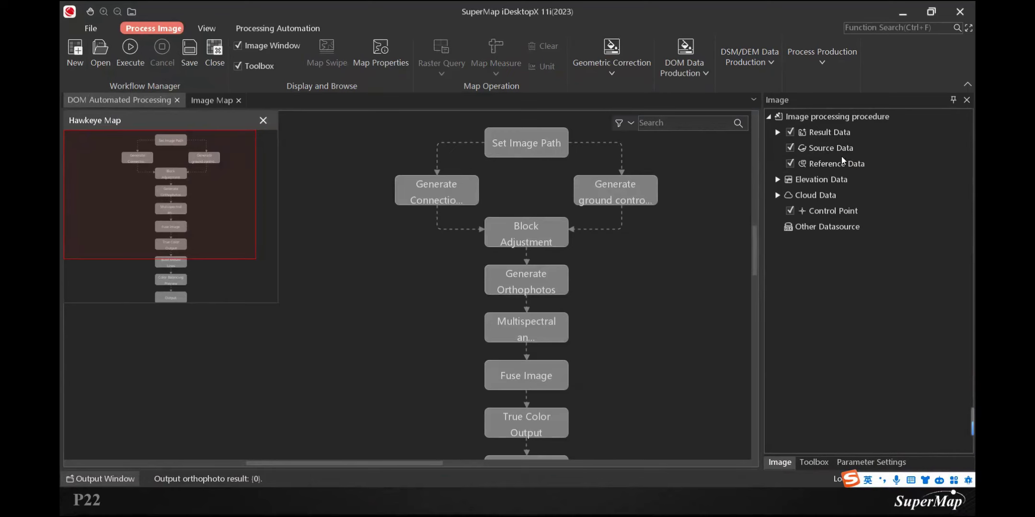
pyautogui.click(814, 462)
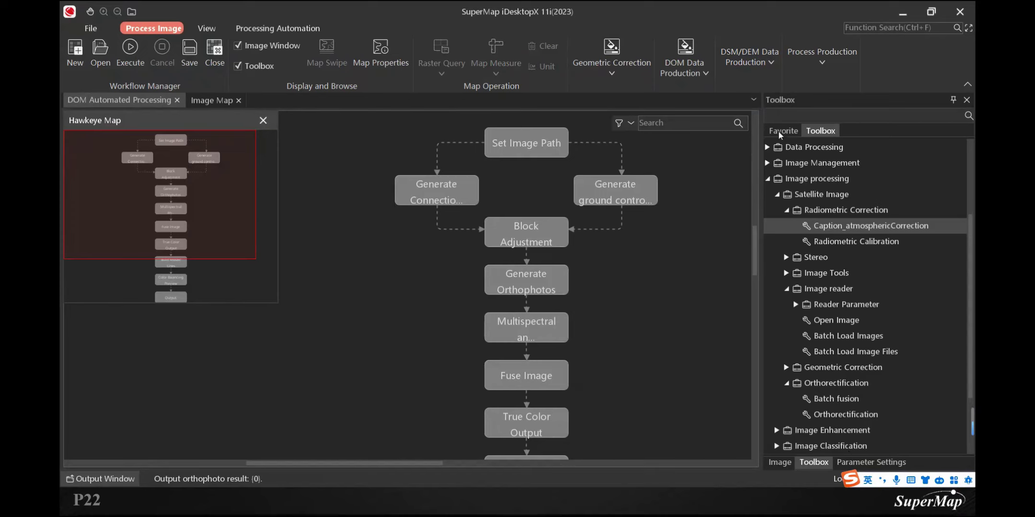
pyautogui.click(780, 463)
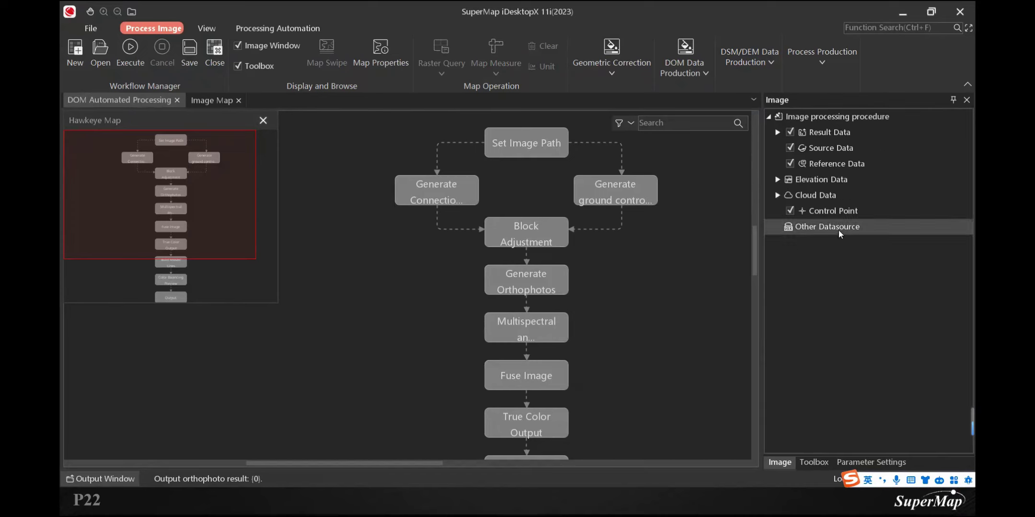
pyautogui.rightClick(838, 230)
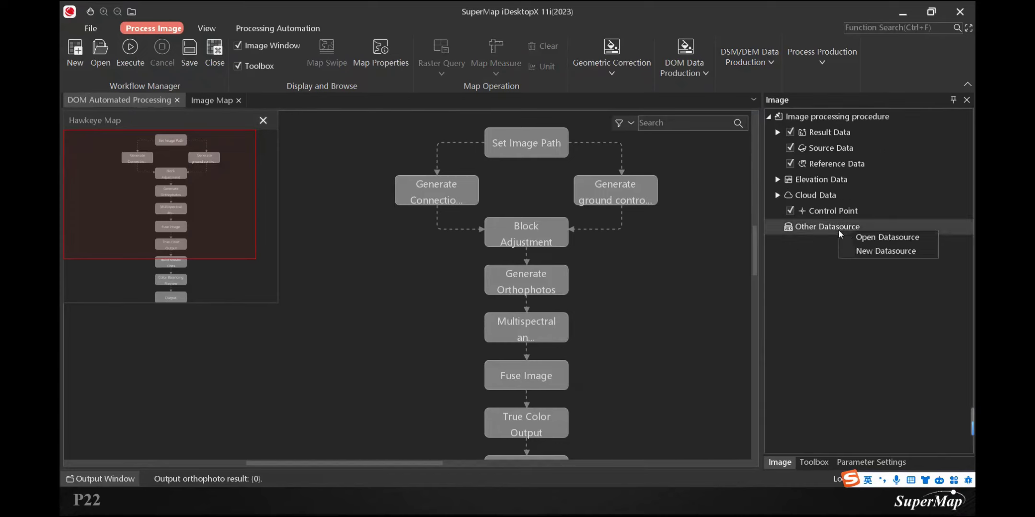
pyautogui.click(885, 252)
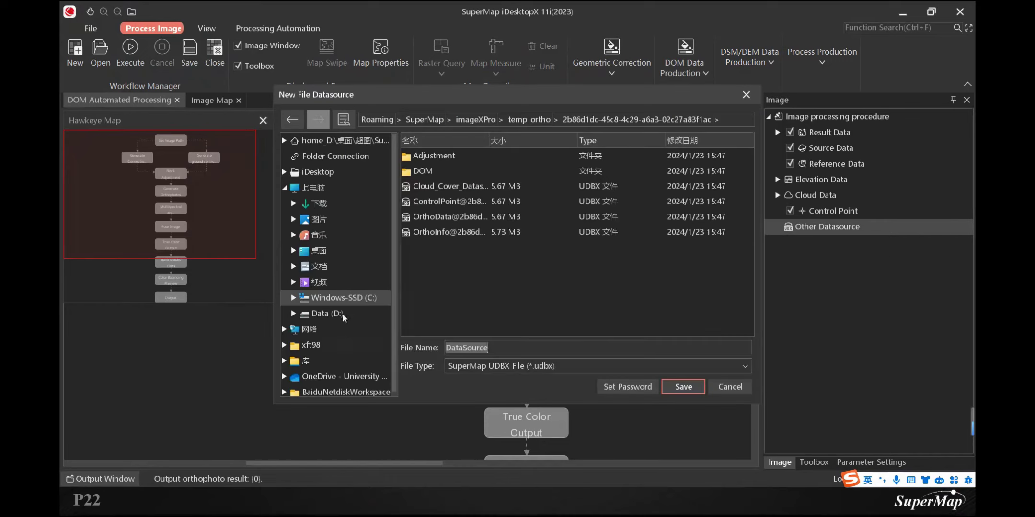
pyautogui.click(322, 250)
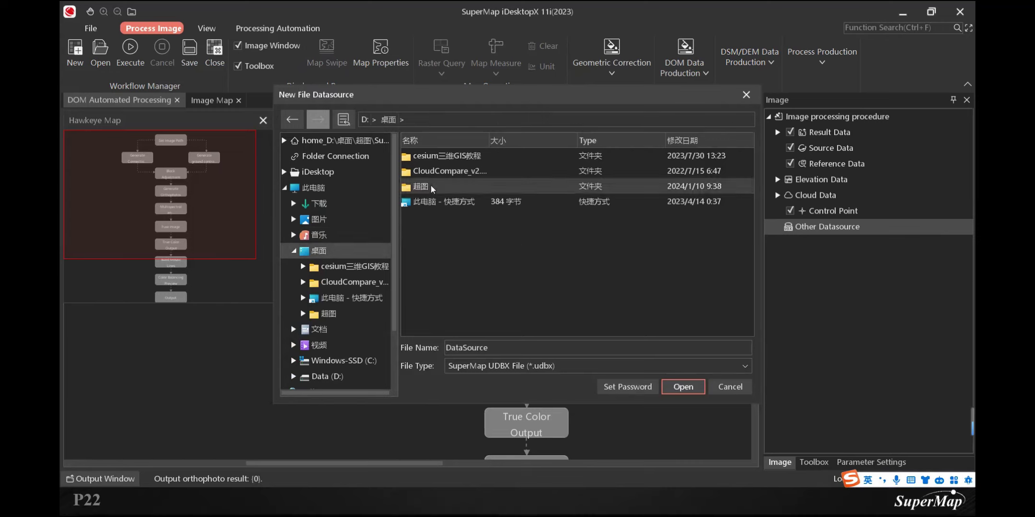
pyautogui.doubleClick(462, 185)
pyautogui.doubleClick(446, 156)
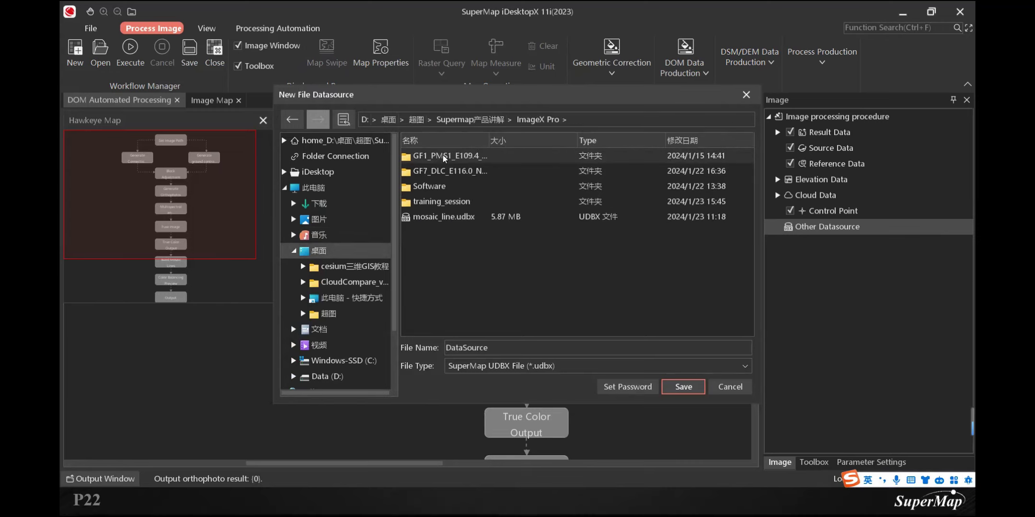
pyautogui.click(456, 204)
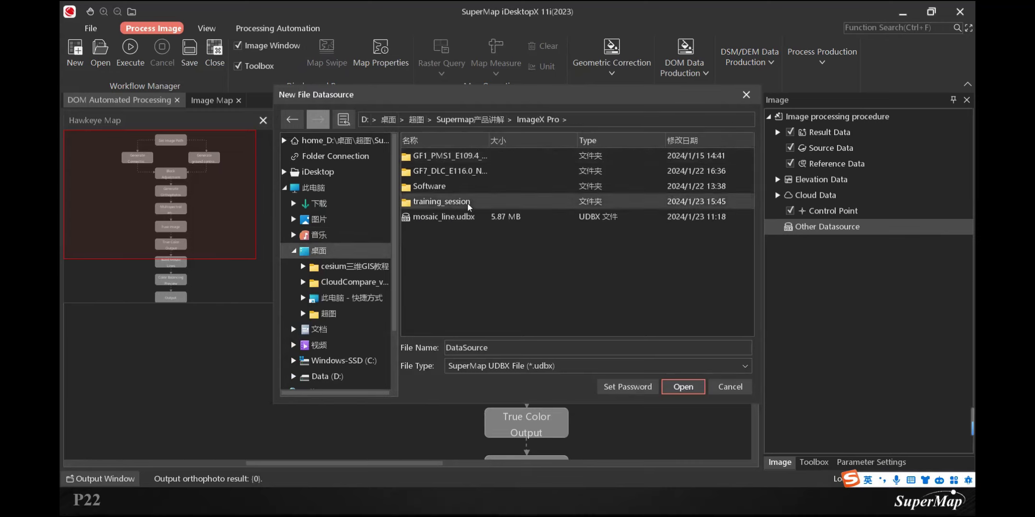
pyautogui.doubleClick(468, 205)
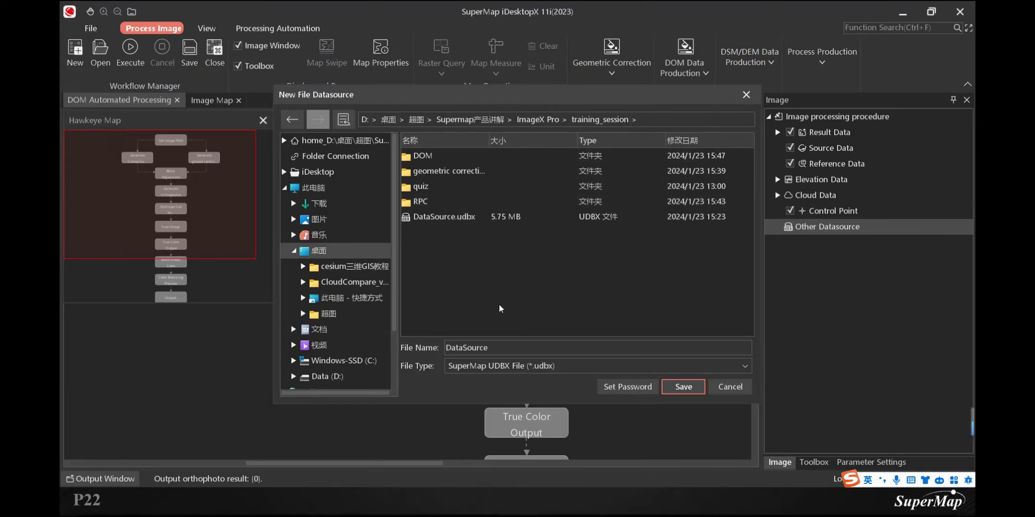
# - Name the new UDBX datasource mosaic, save it, and select it under Other Datasource
pyautogui.click(496, 352)
pyautogui.moveTo(497, 352); pyautogui.dragTo(427, 346)
pyautogui.write('mos')
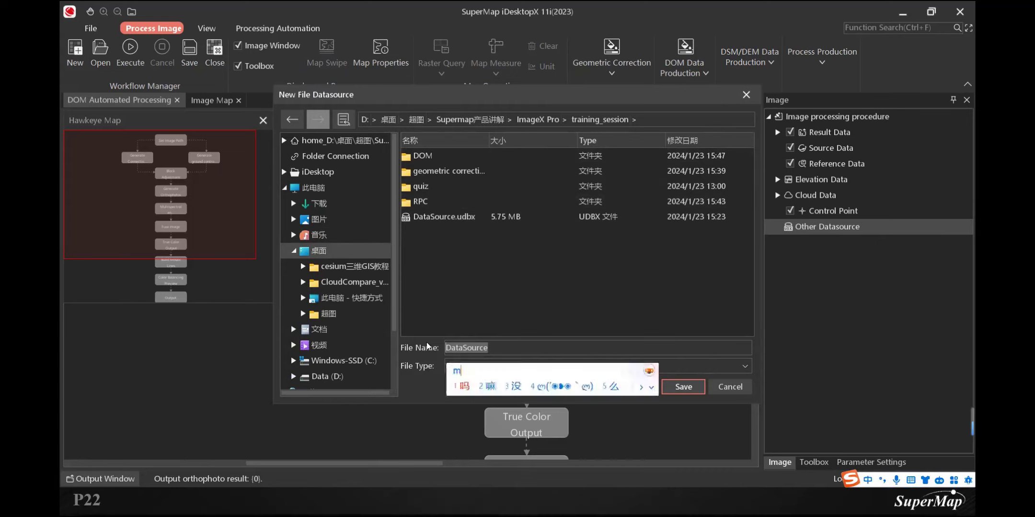
pyautogui.write('aic')
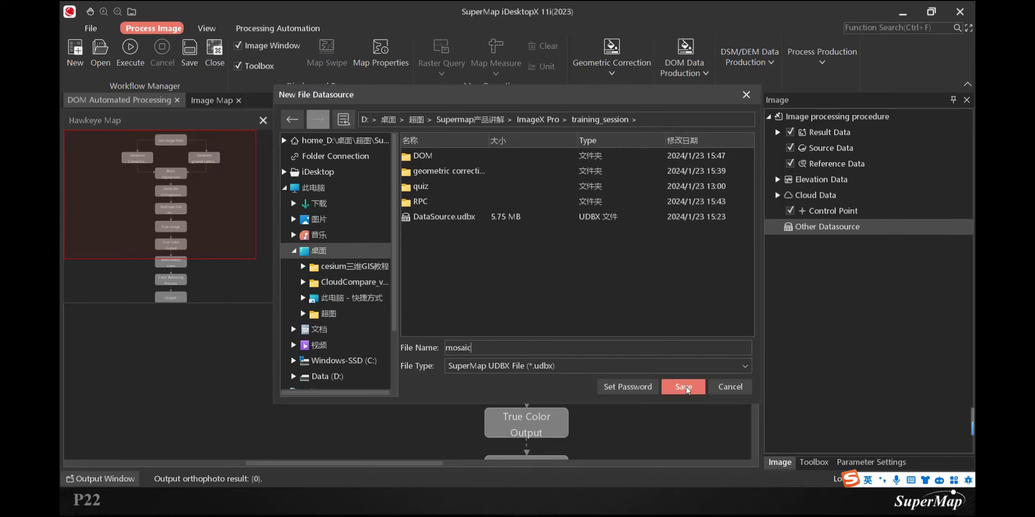
pyautogui.click(686, 388)
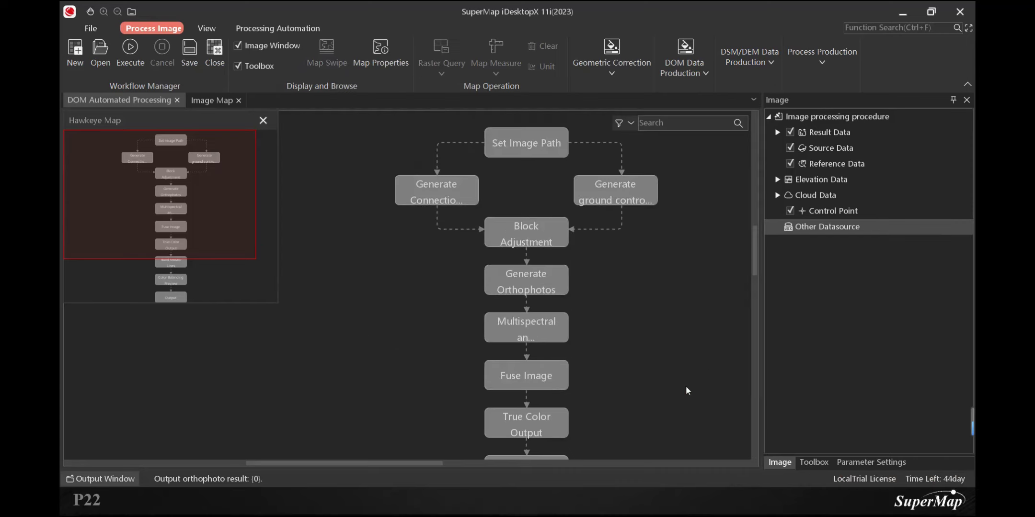
pyautogui.click(778, 226)
pyautogui.click(804, 243)
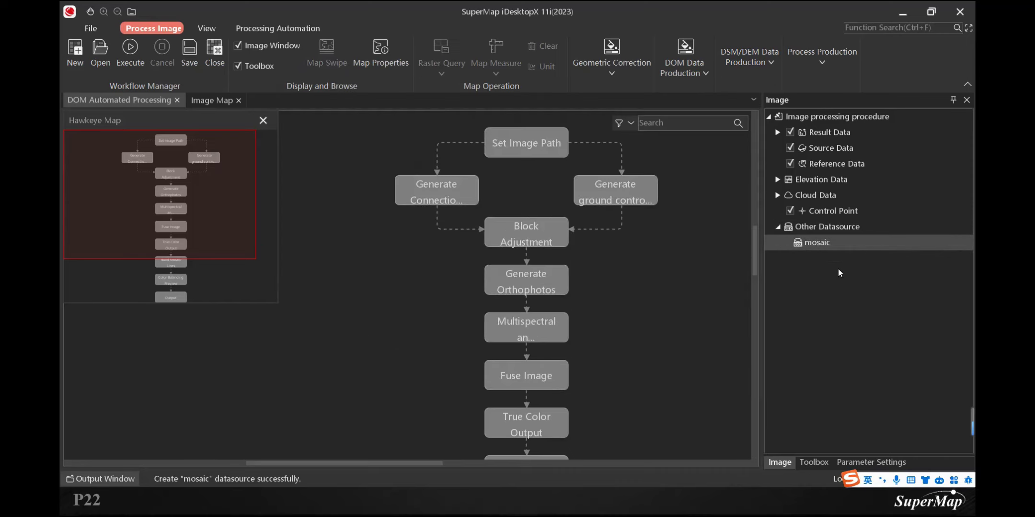
# - Start building a mosaic dataset in the mosaic datasource and browse to the DOM folder inside training_session for its images
pyautogui.rightClick(809, 245)
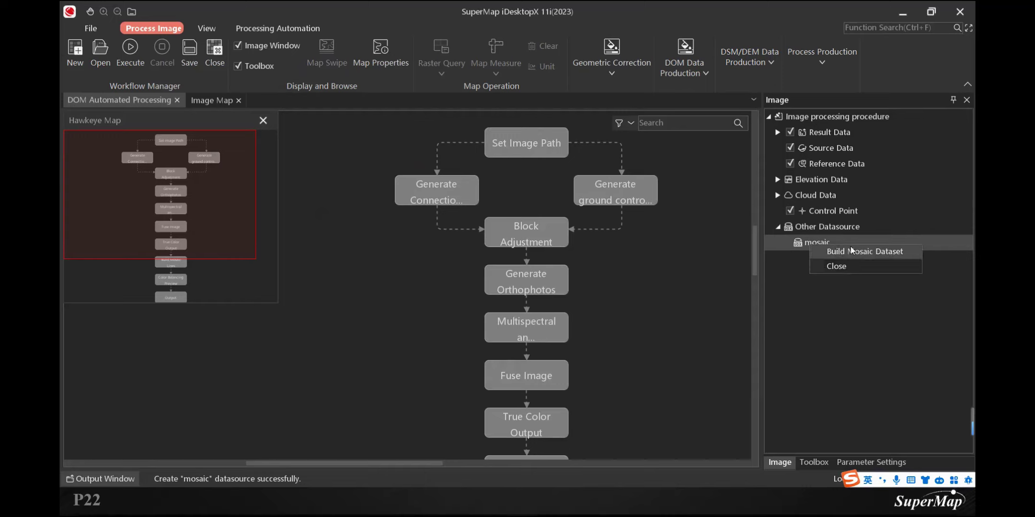
pyautogui.click(895, 252)
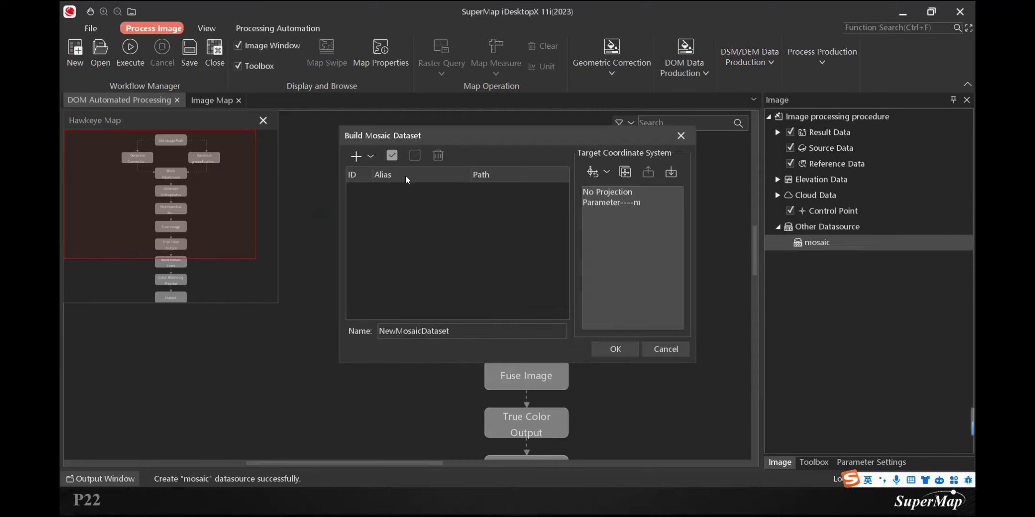
pyautogui.click(356, 157)
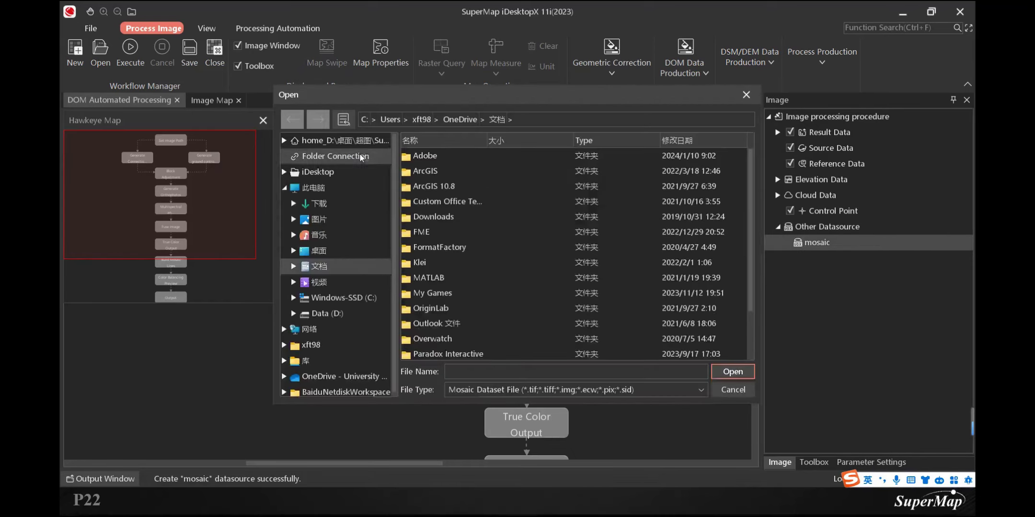
pyautogui.click(319, 250)
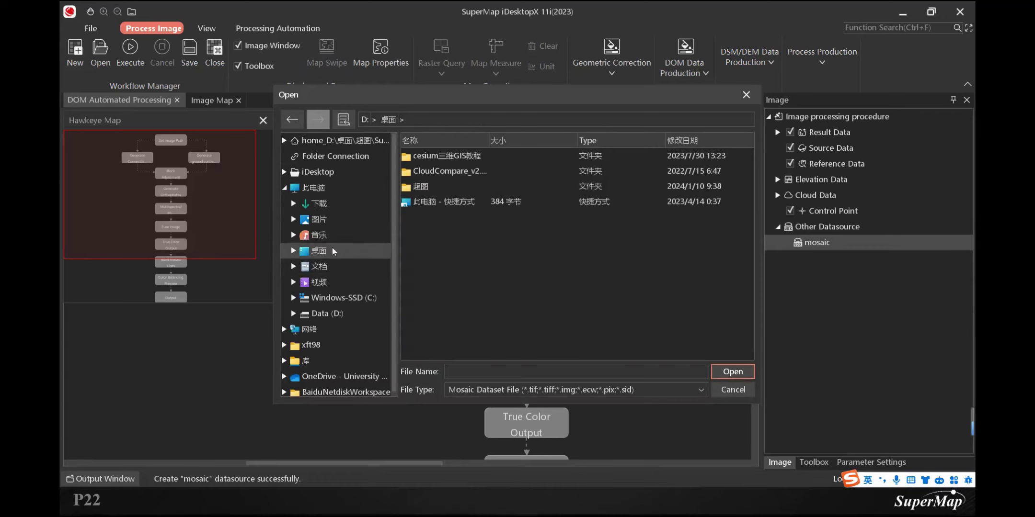
pyautogui.doubleClick(468, 190)
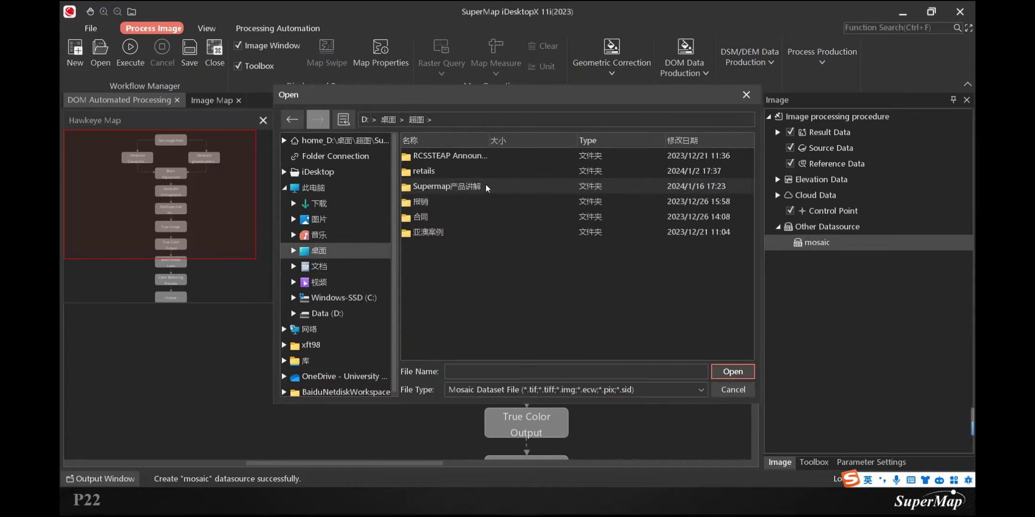
pyautogui.doubleClick(487, 188)
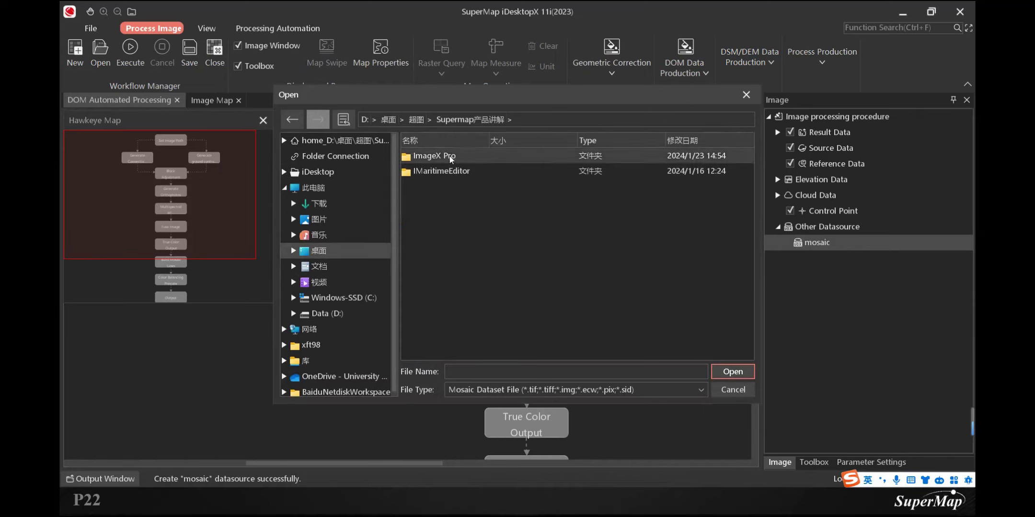
pyautogui.doubleClick(445, 158)
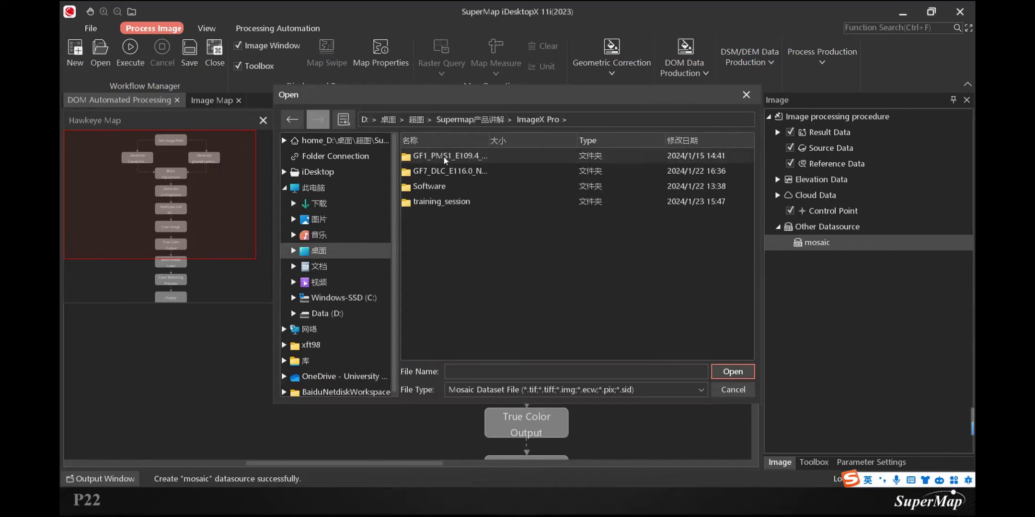
pyautogui.doubleClick(464, 203)
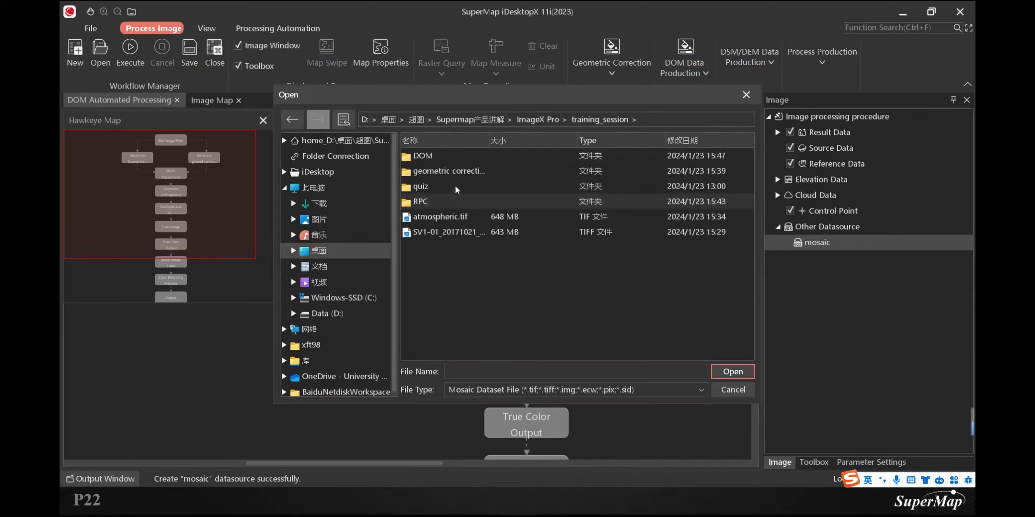
pyautogui.doubleClick(446, 157)
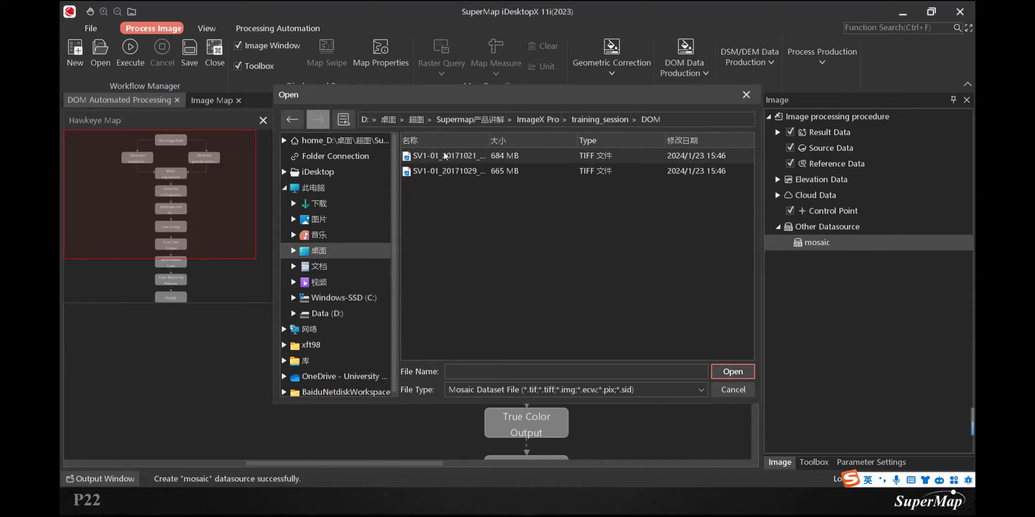
# - Widen the file name column and add both PAN-fus-Ortho TIFF images to the mosaic dataset's image list
pyautogui.click(493, 140)
pyautogui.moveTo(489, 141); pyautogui.dragTo(631, 151)
pyautogui.click(636, 155)
pyautogui.moveTo(605, 257); pyautogui.dragTo(690, 140)
pyautogui.click(626, 140)
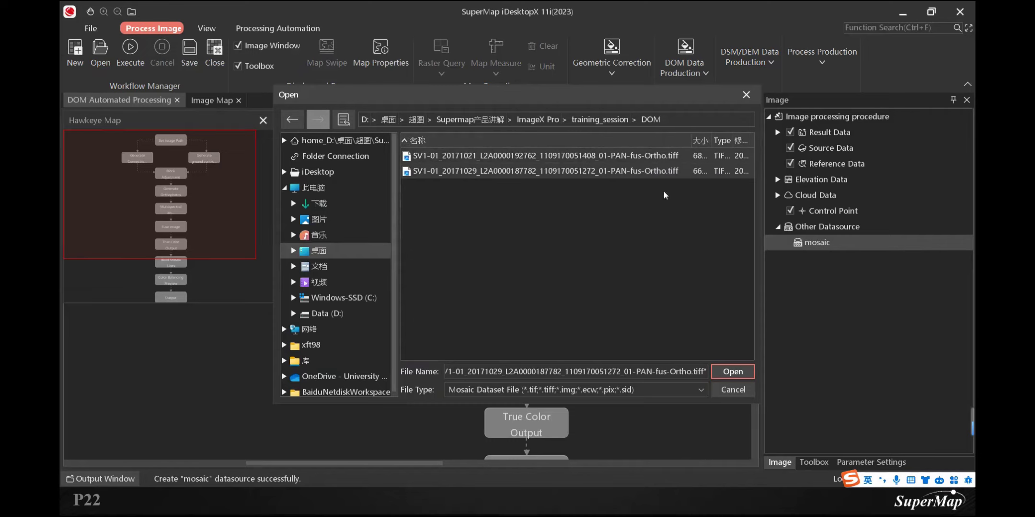
pyautogui.click(732, 372)
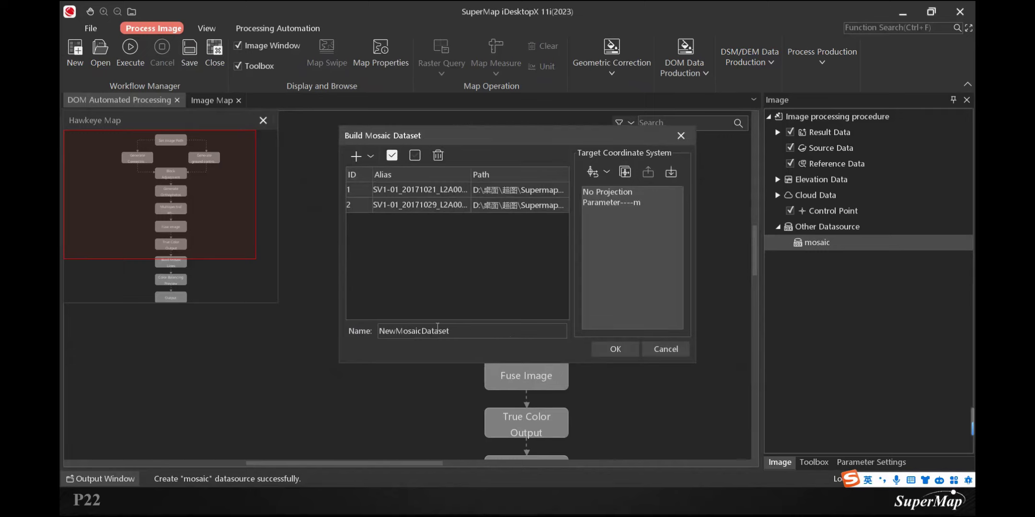
# - Name the mosaic dataset DOMS, set its target coordinate system to GCS_WGS 1984, and build it
pyautogui.moveTo(378, 332); pyautogui.dragTo(575, 334)
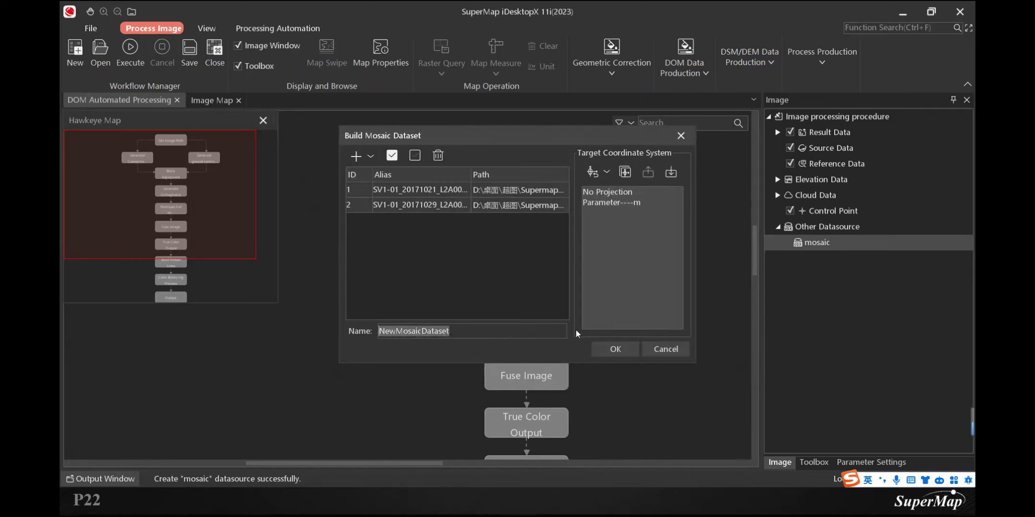
pyautogui.write('DOMS')
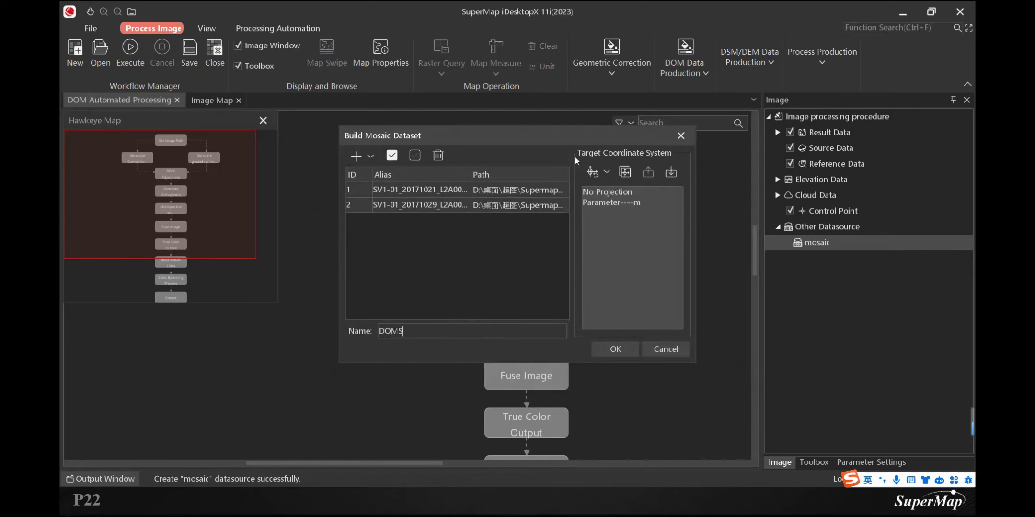
pyautogui.click(607, 174)
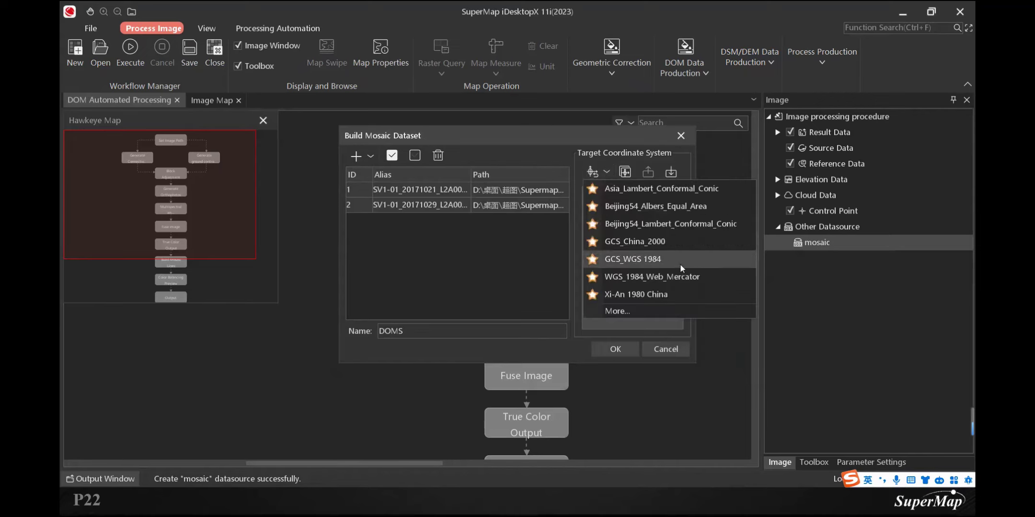
pyautogui.click(671, 261)
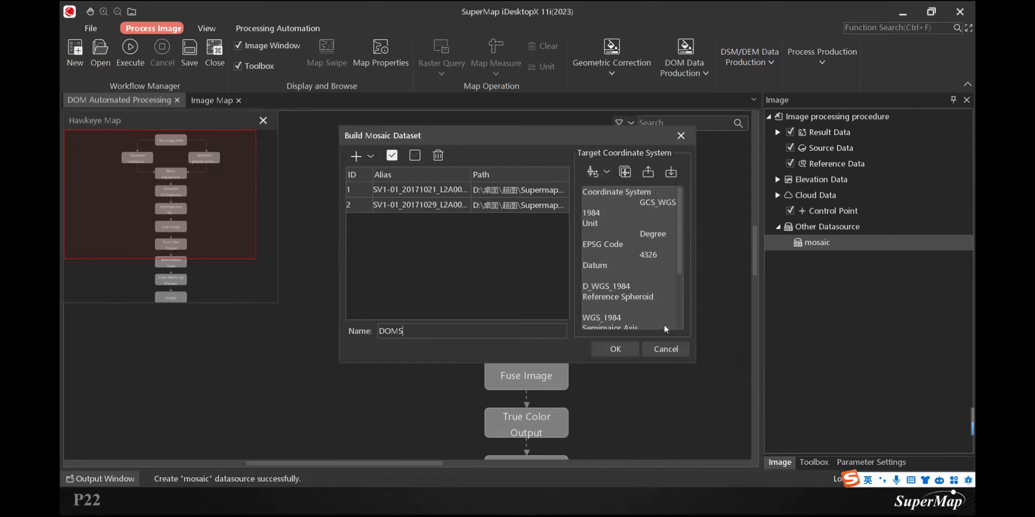
pyautogui.click(615, 349)
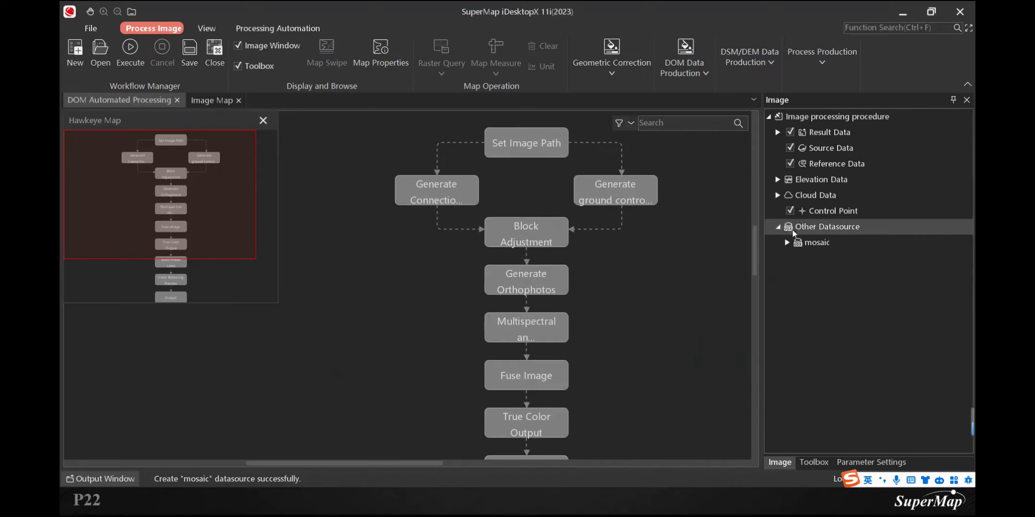
# - Add the DOMS mosaic dataset to the image map and display that map
pyautogui.click(789, 243)
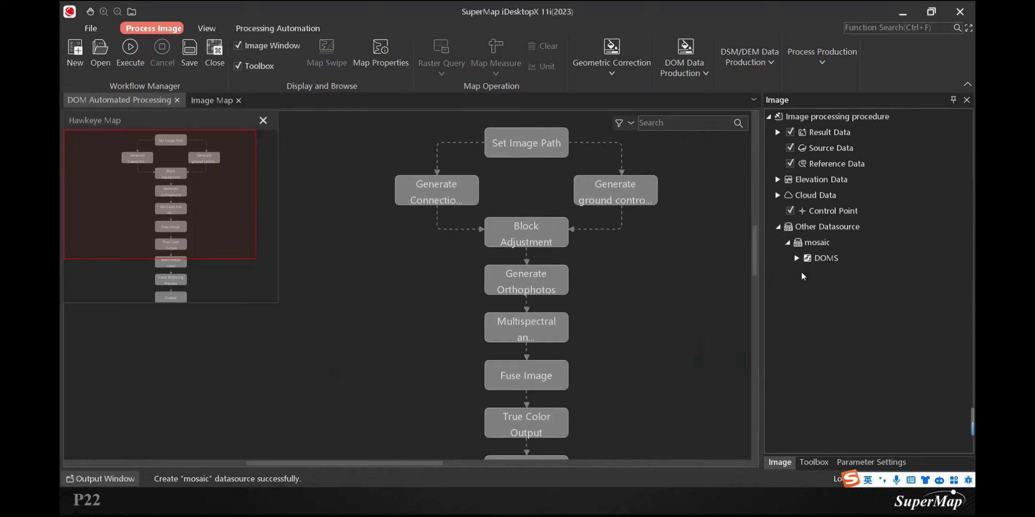
pyautogui.rightClick(830, 258)
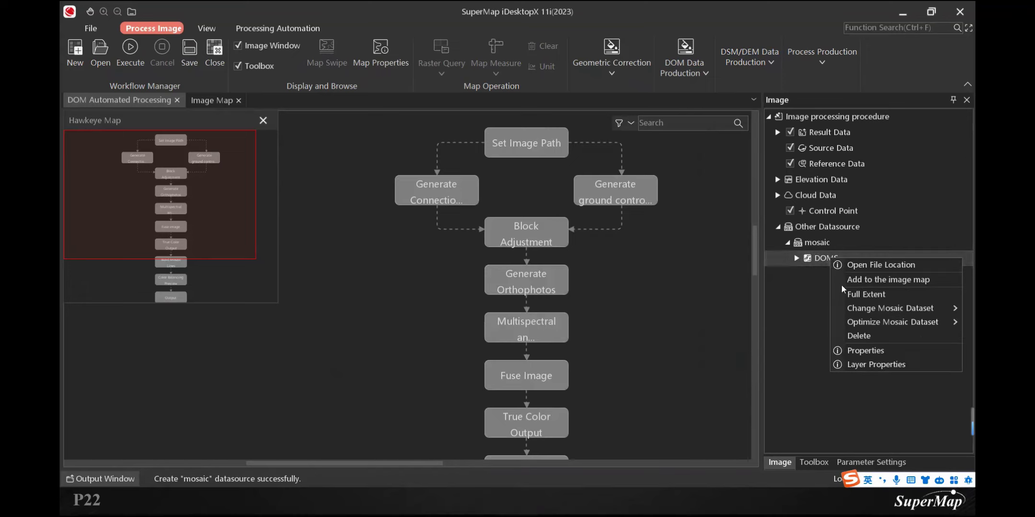
pyautogui.click(913, 281)
pyautogui.click(213, 106)
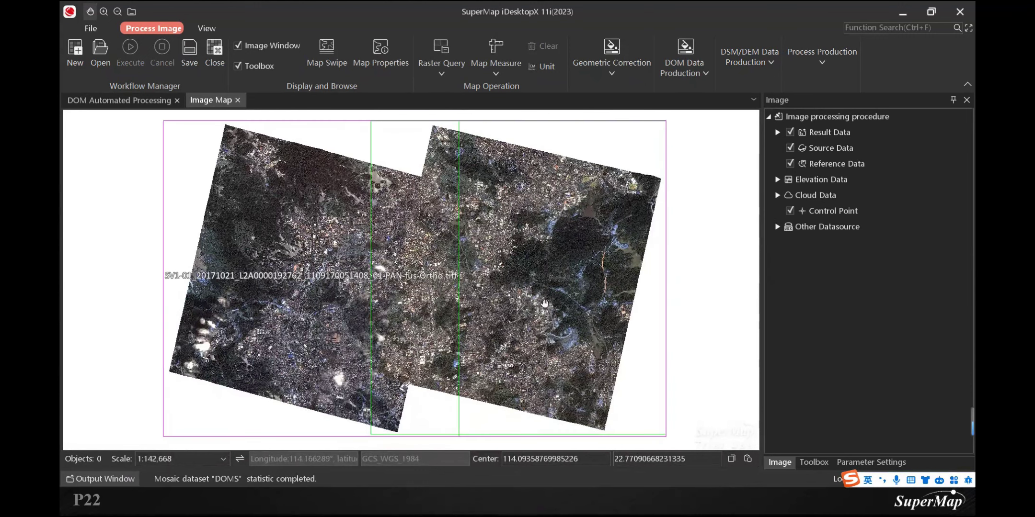
# - Open the Build SeamLines tool from the Mosaicking And ColorBalancing group of the image processing tools
pyautogui.click(815, 463)
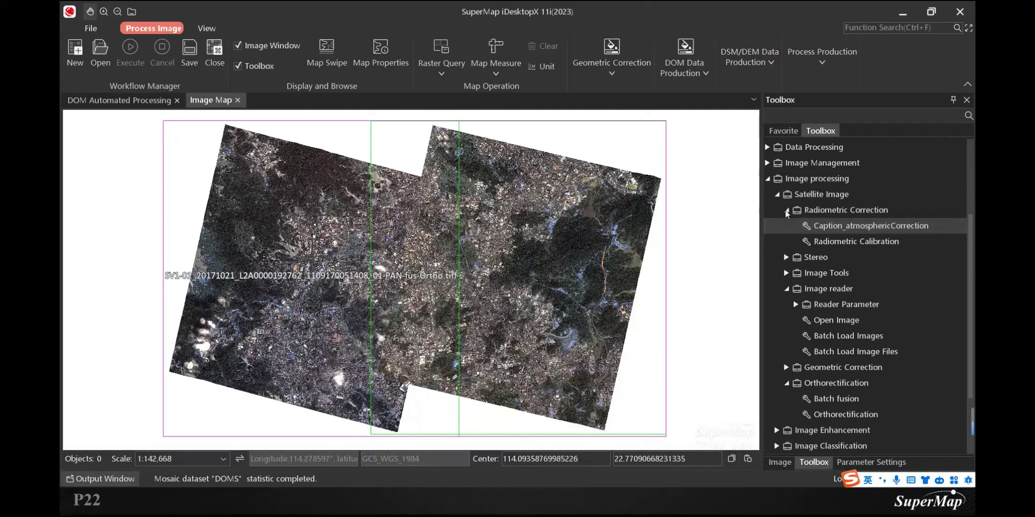
pyautogui.click(778, 194)
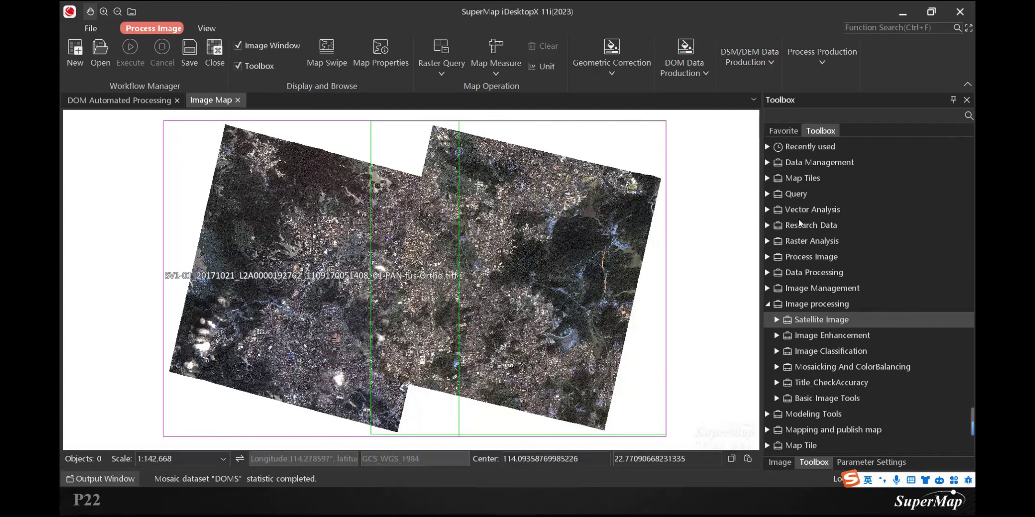
pyautogui.click(777, 367)
pyautogui.scroll(-3, 876, 236)
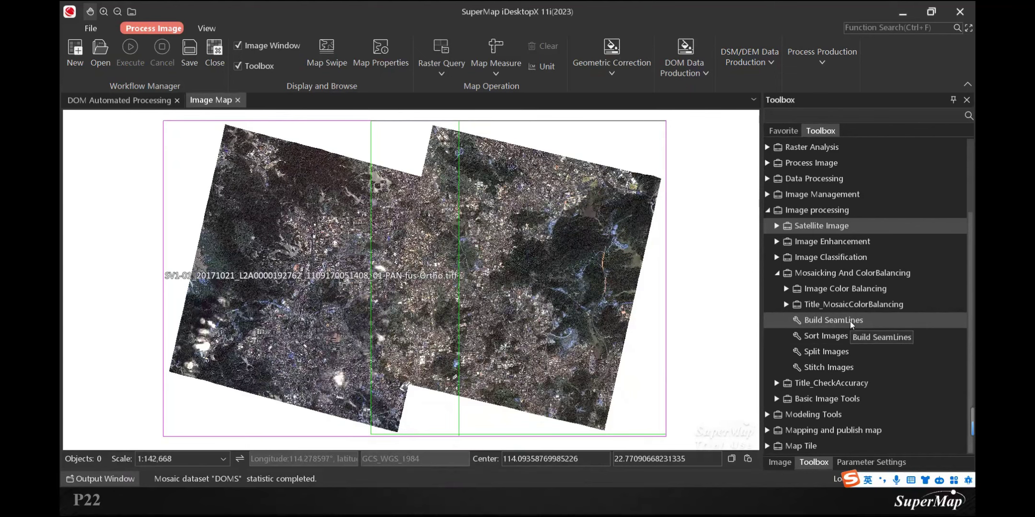
pyautogui.doubleClick(881, 322)
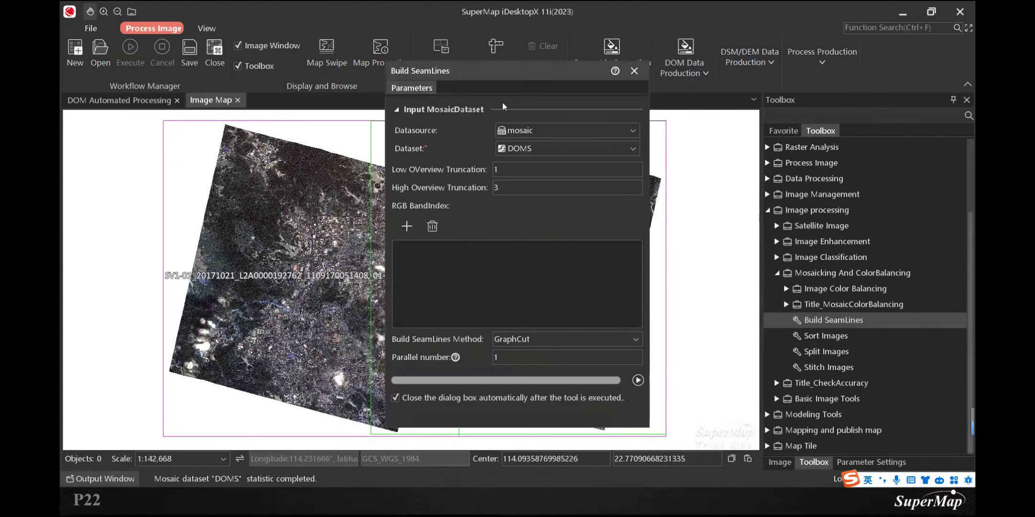
# - Build seamlines for the DOMS dataset in the mosaic datasource using the GraphCut method
pyautogui.moveTo(514, 77); pyautogui.dragTo(480, 88)
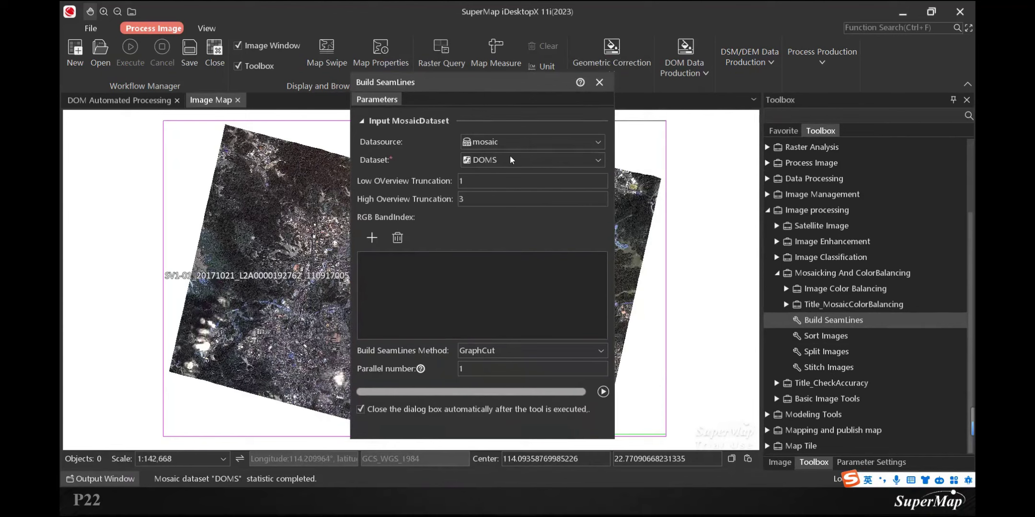
pyautogui.click(560, 163)
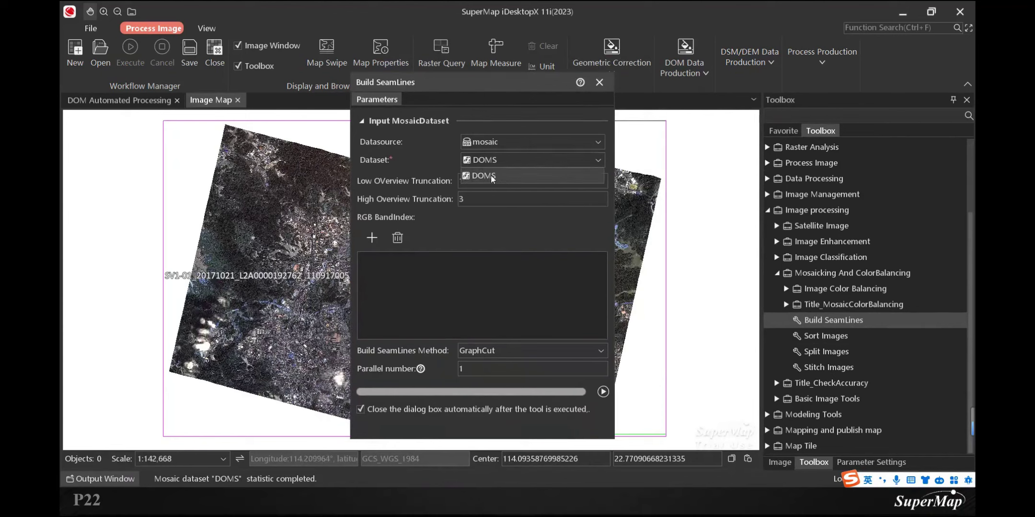
pyautogui.click(504, 176)
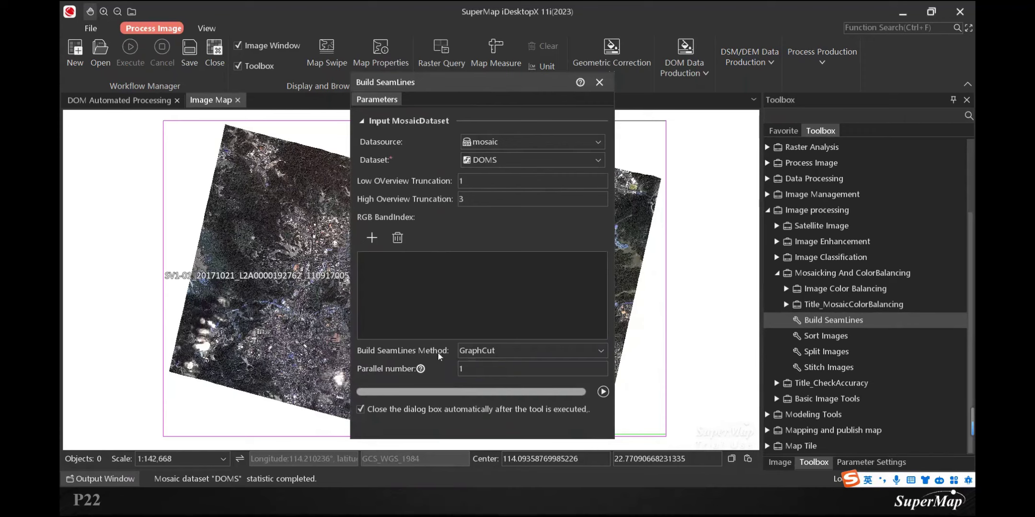
pyautogui.click(521, 359)
pyautogui.click(526, 356)
pyautogui.click(603, 392)
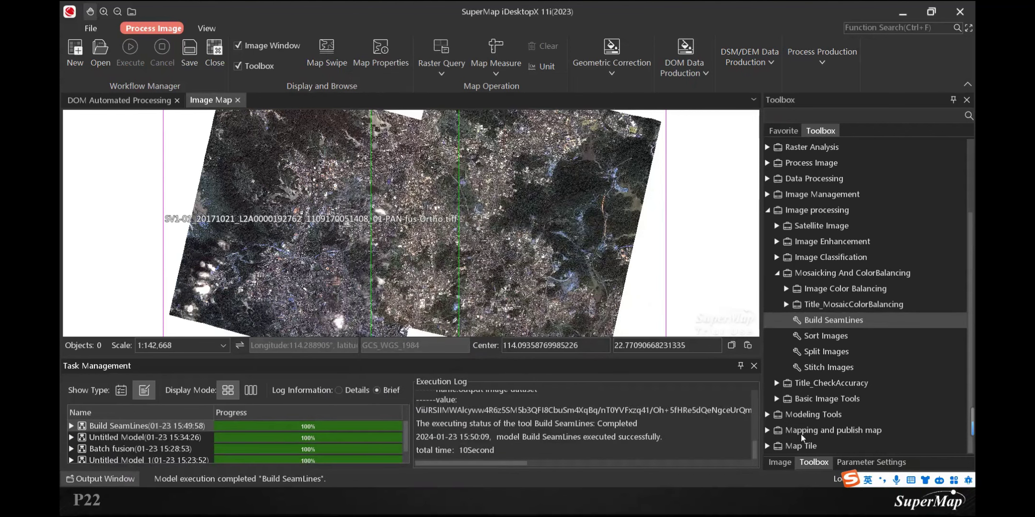
# - Expand the DOMS dataset under the mosaic datasource and open its mosaic line for editing
pyautogui.click(779, 463)
pyautogui.doubleClick(794, 230)
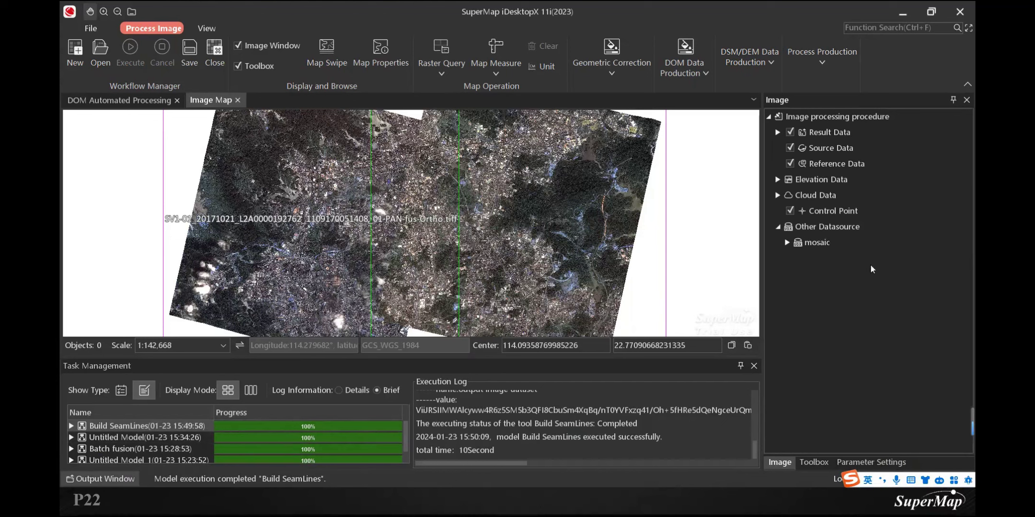
pyautogui.click(787, 242)
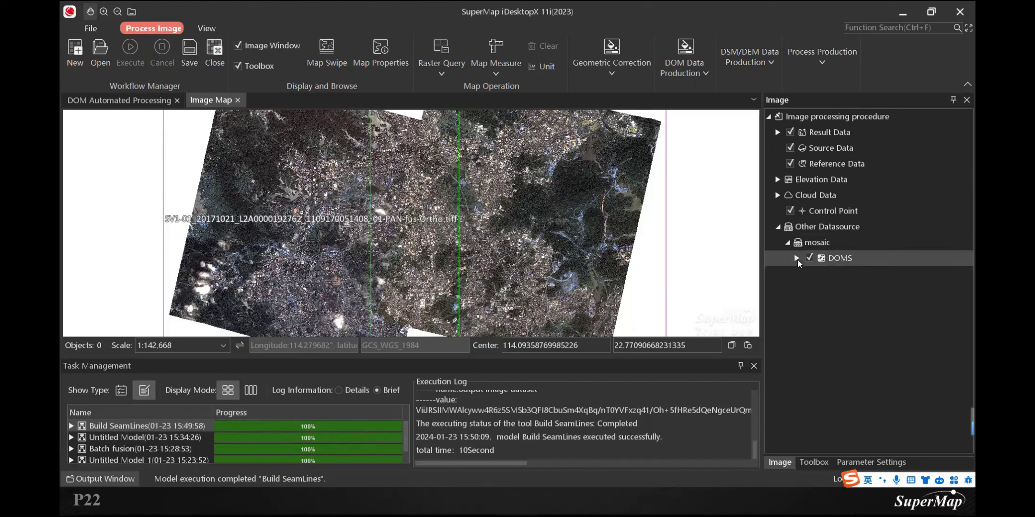
pyautogui.click(797, 258)
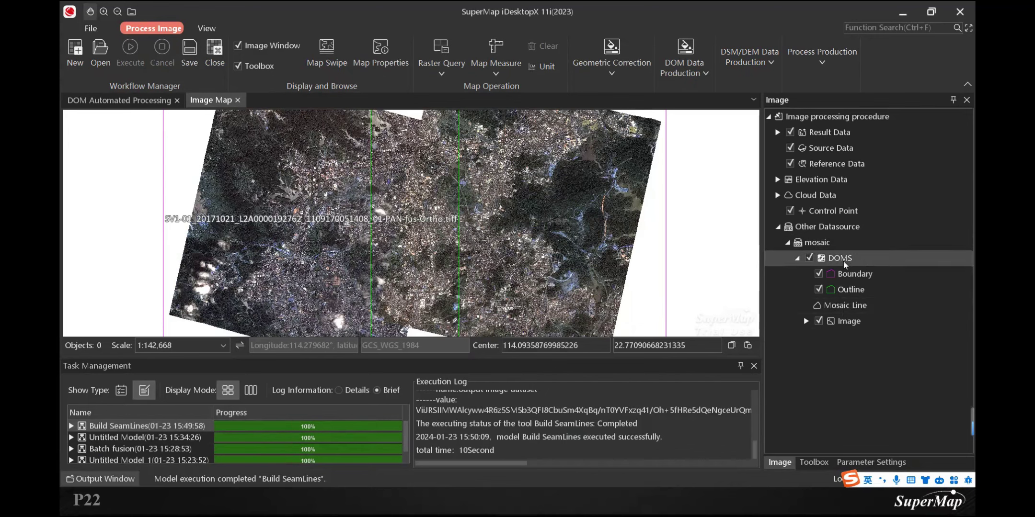
pyautogui.rightClick(849, 307)
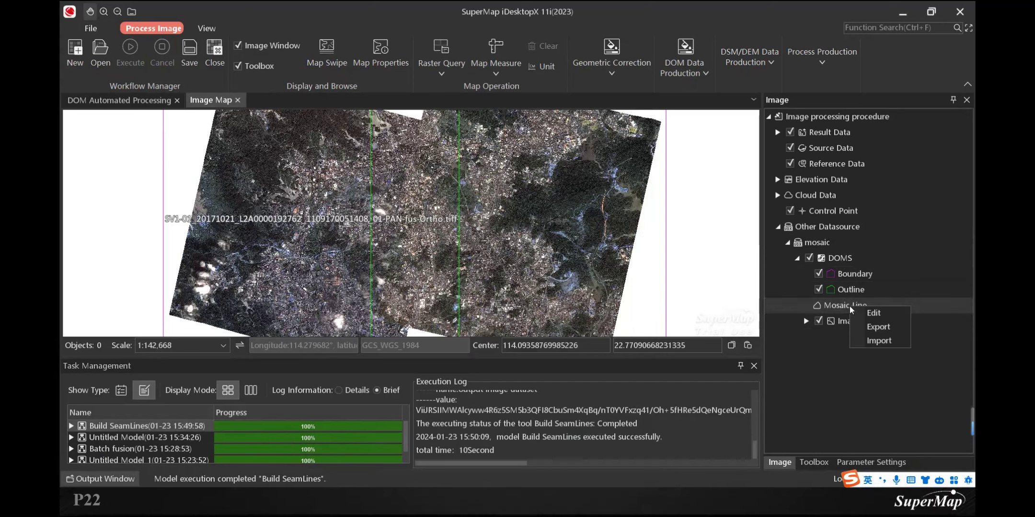
pyautogui.click(890, 314)
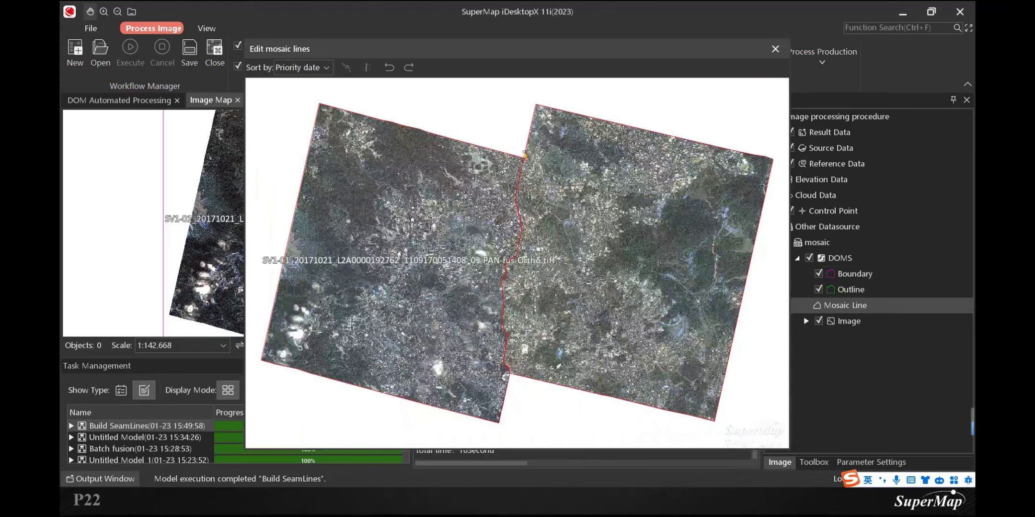
# - Select the mosaic line between the two images and start editing its nodes in the built-up area near its northern end
pyautogui.scroll(2, 531, 180)
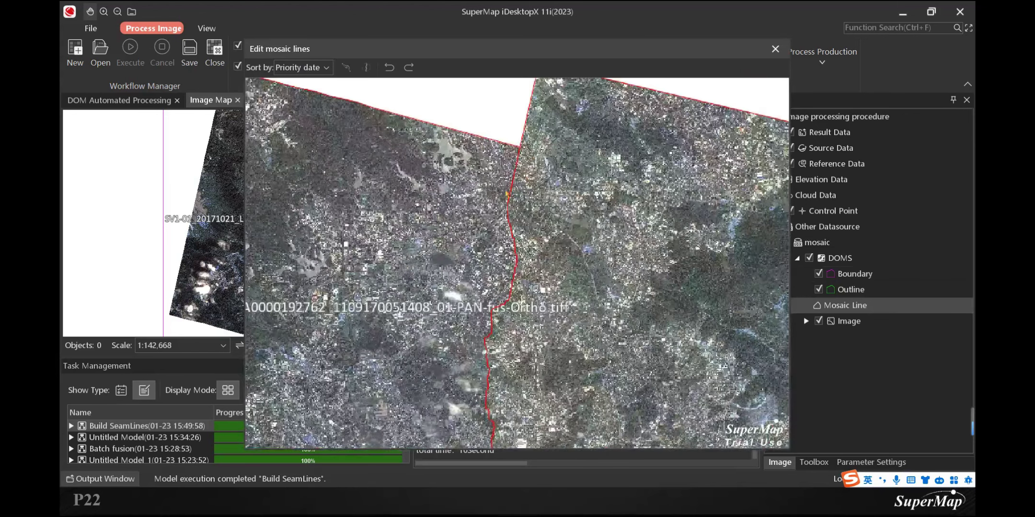
pyautogui.scroll(1, 524, 248)
pyautogui.moveTo(556, 214); pyautogui.dragTo(554, 152)
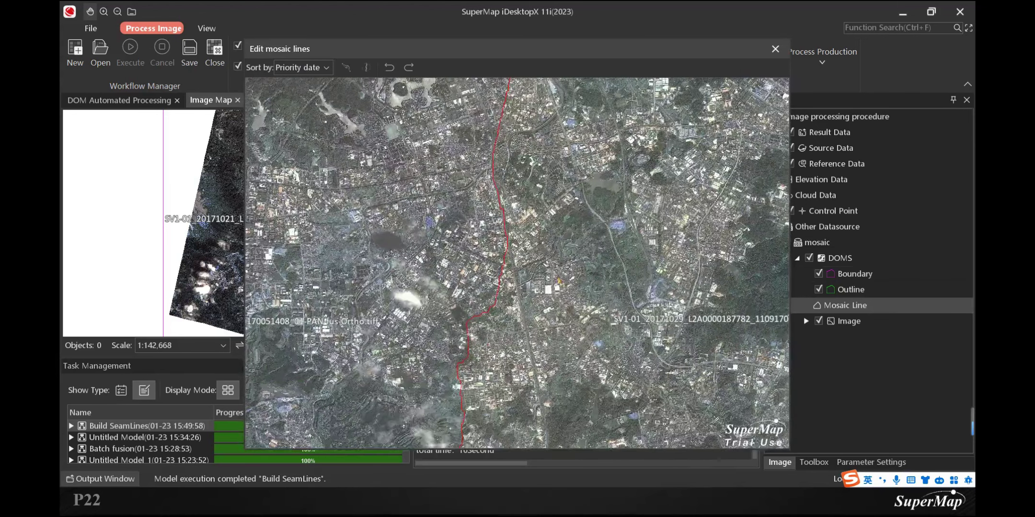
pyautogui.scroll(-1, 523, 186)
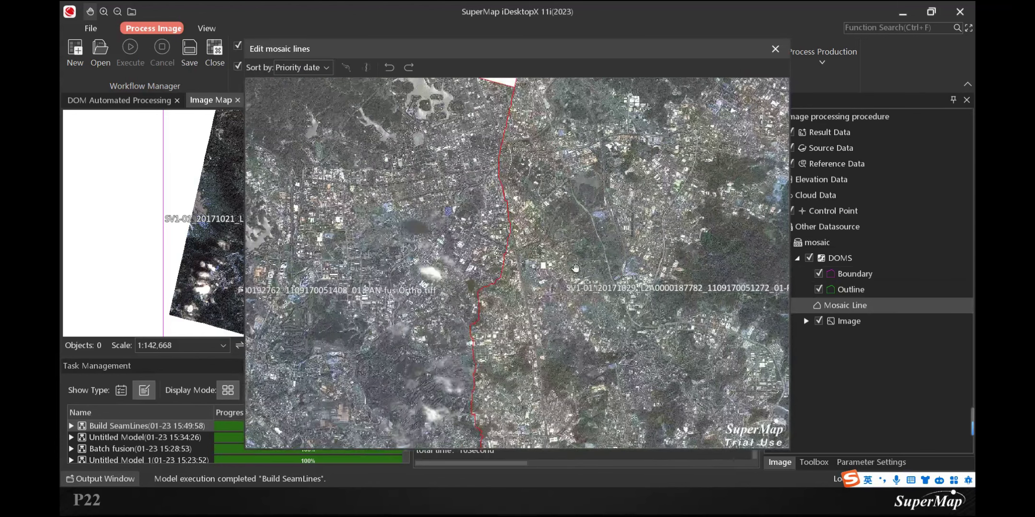
pyautogui.scroll(1, 574, 269)
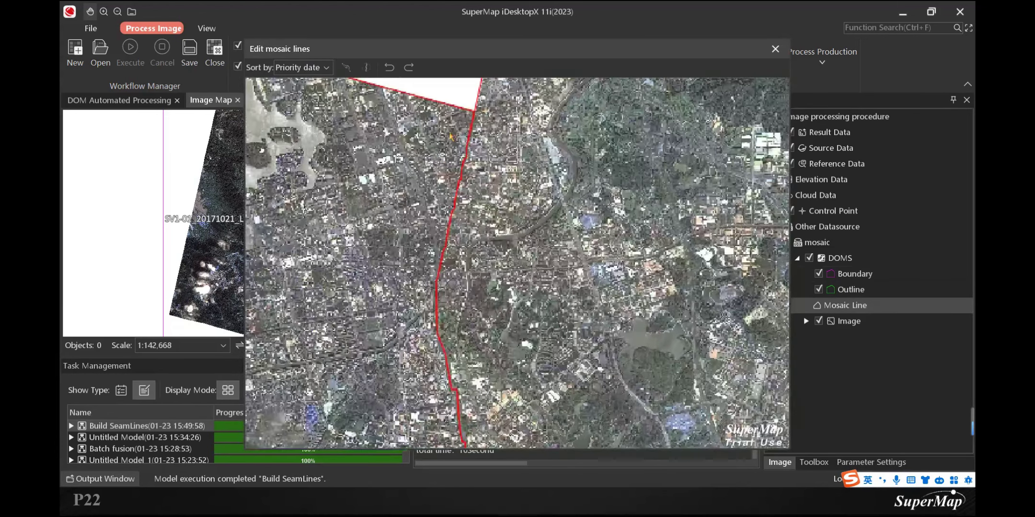
pyautogui.scroll(1, 450, 137)
pyautogui.scroll(1, 469, 181)
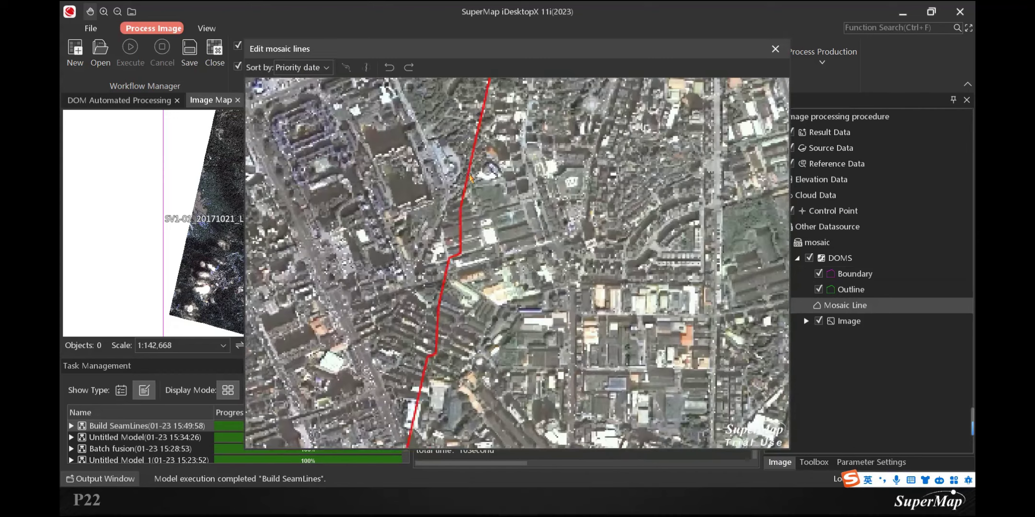
pyautogui.moveTo(513, 237); pyautogui.dragTo(566, 207)
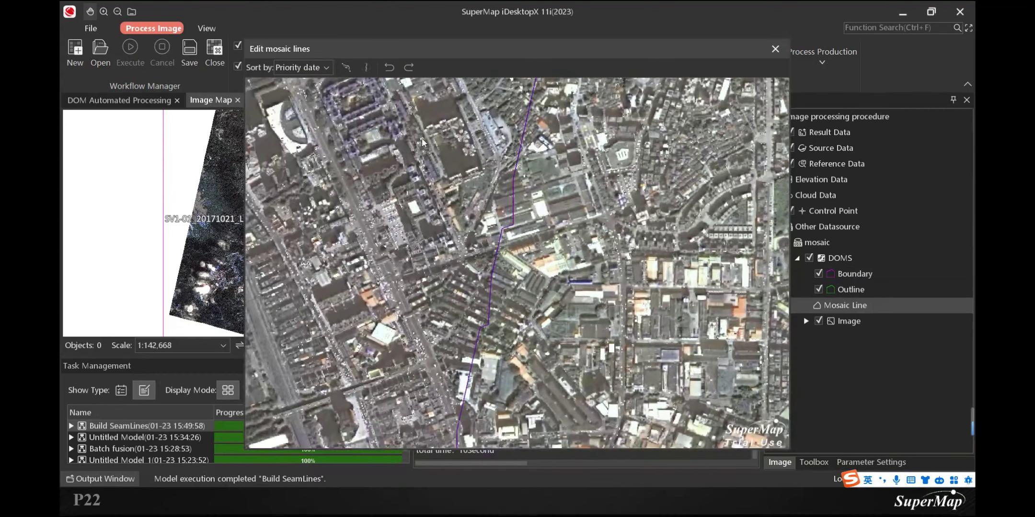
pyautogui.click(347, 68)
pyautogui.scroll(3, 517, 184)
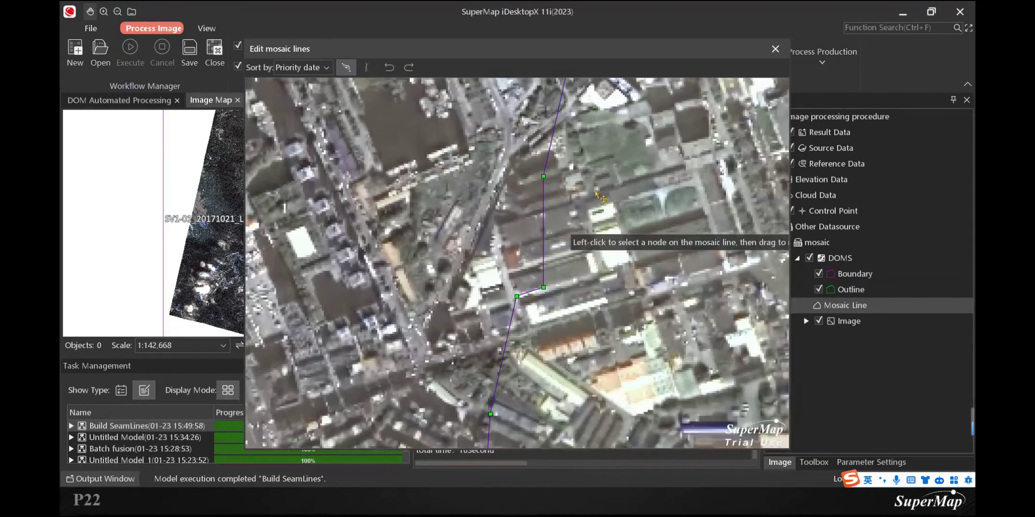
# - Move the two mosaic line nodes above the bend eastward onto the road along the east side of the building block
pyautogui.scroll(-1, 514, 196)
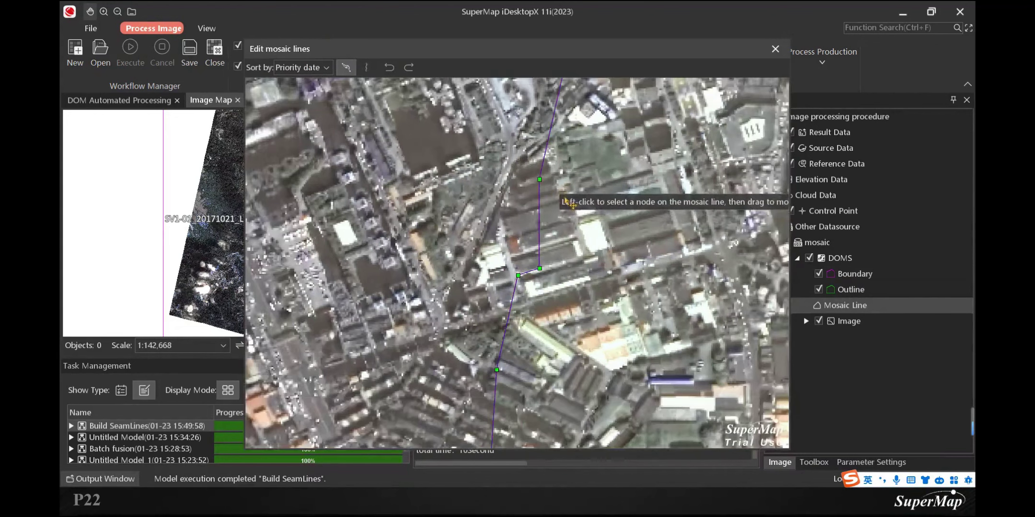
pyautogui.moveTo(539, 179)
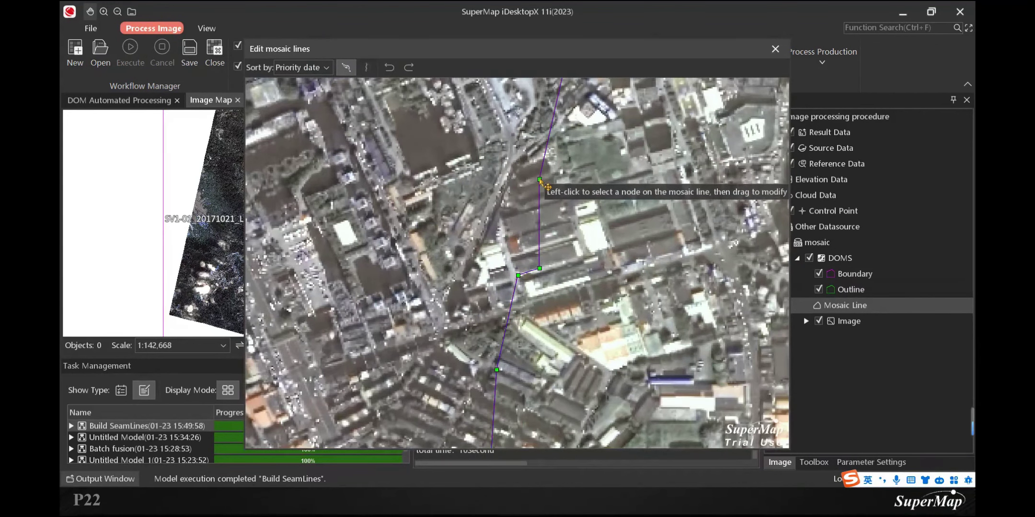
pyautogui.moveTo(662, 218); pyautogui.dragTo(701, 213)
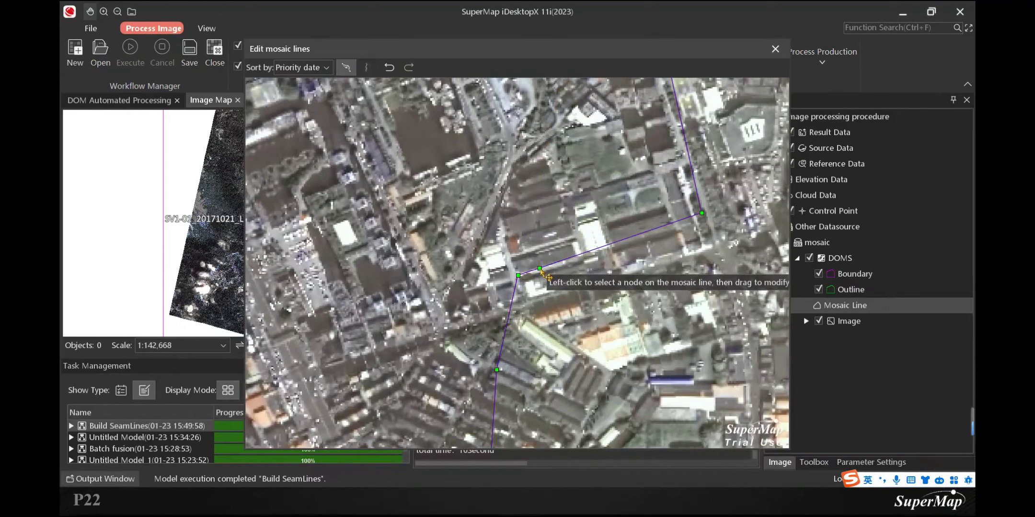
pyautogui.moveTo(540, 269); pyautogui.dragTo(716, 252)
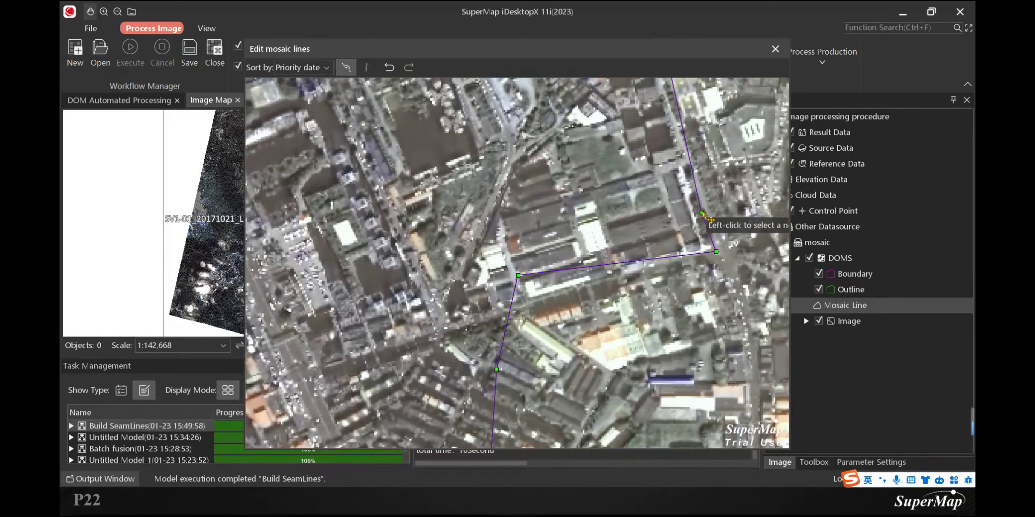
pyautogui.moveTo(702, 213)
pyautogui.mouseDown()
pyautogui.moveTo(711, 212)
pyautogui.moveTo(702, 214)
pyautogui.mouseUp()
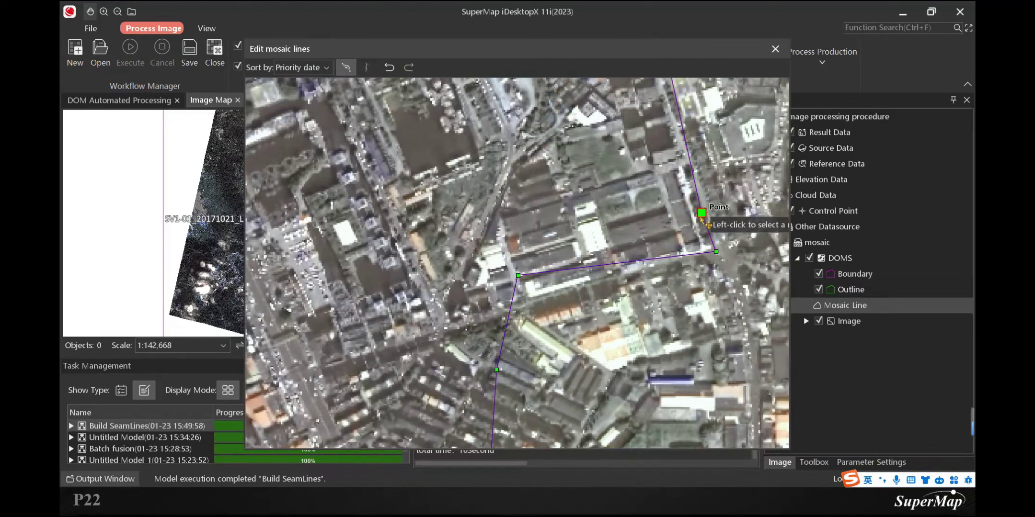
pyautogui.click(701, 214)
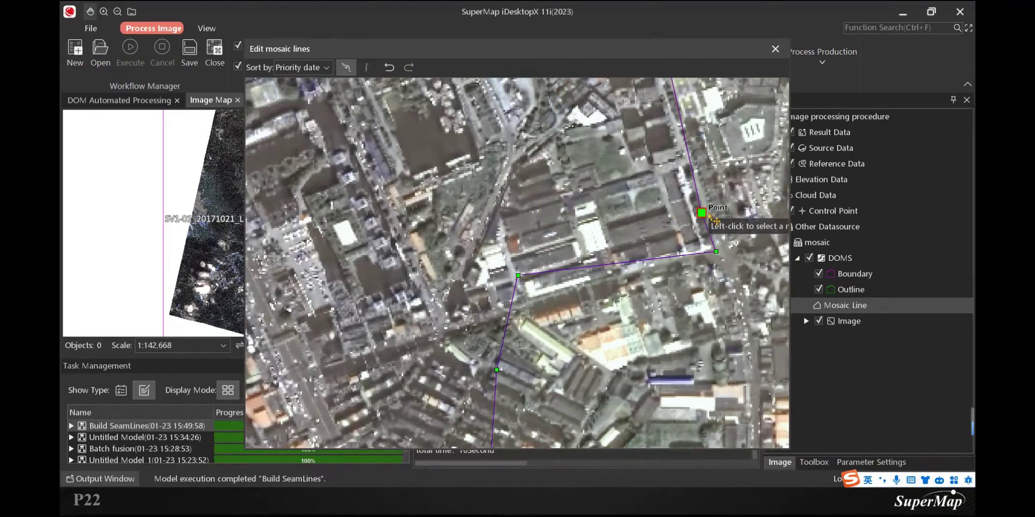
# - Move the next two nodes to the road south of the block and the end of the long building, and finish editing the mosaic line
pyautogui.moveTo(521, 279); pyautogui.dragTo(526, 311)
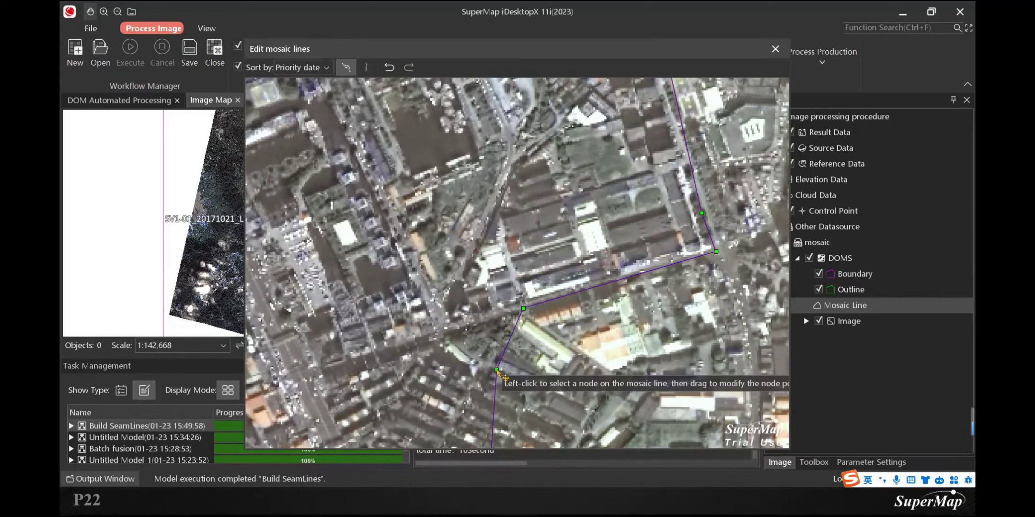
pyautogui.moveTo(497, 370); pyautogui.dragTo(586, 360)
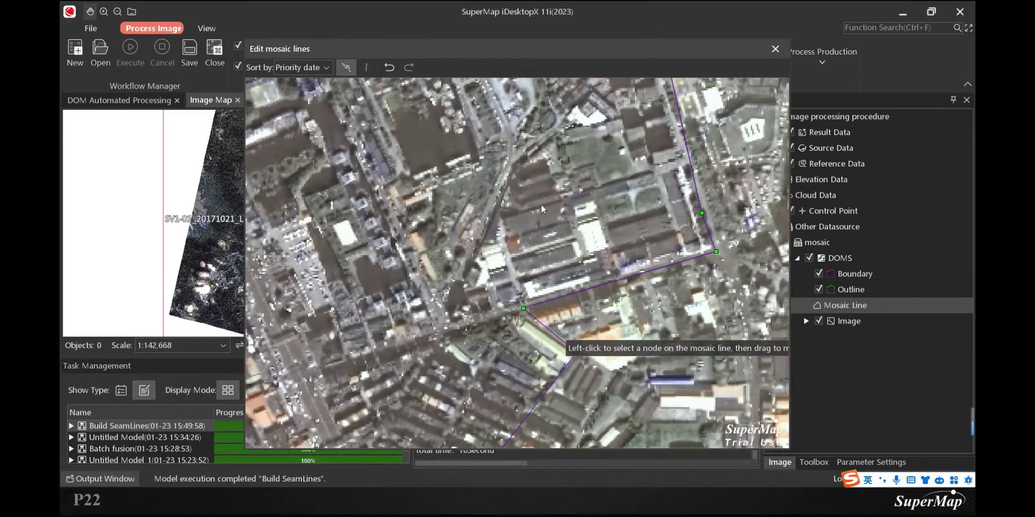
pyautogui.scroll(-2, 528, 247)
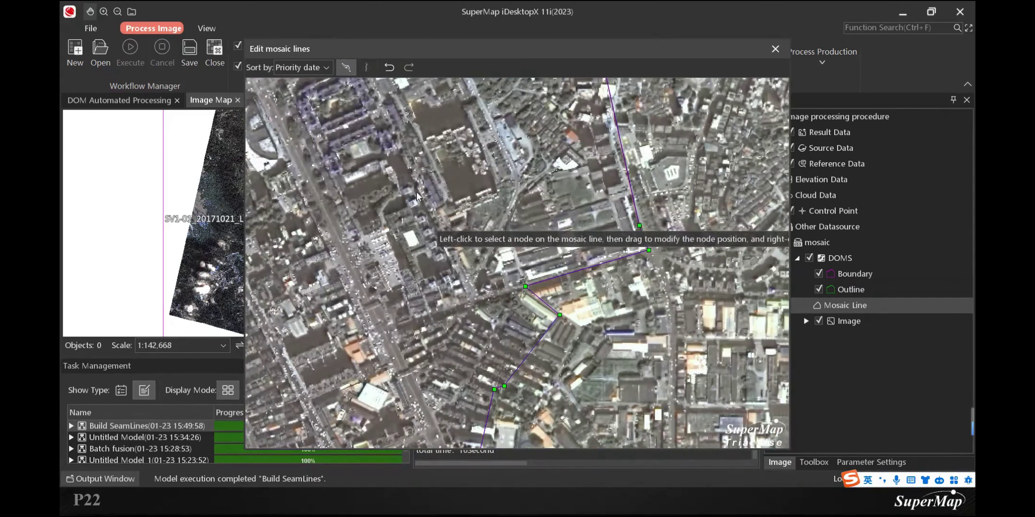
pyautogui.rightClick(448, 211)
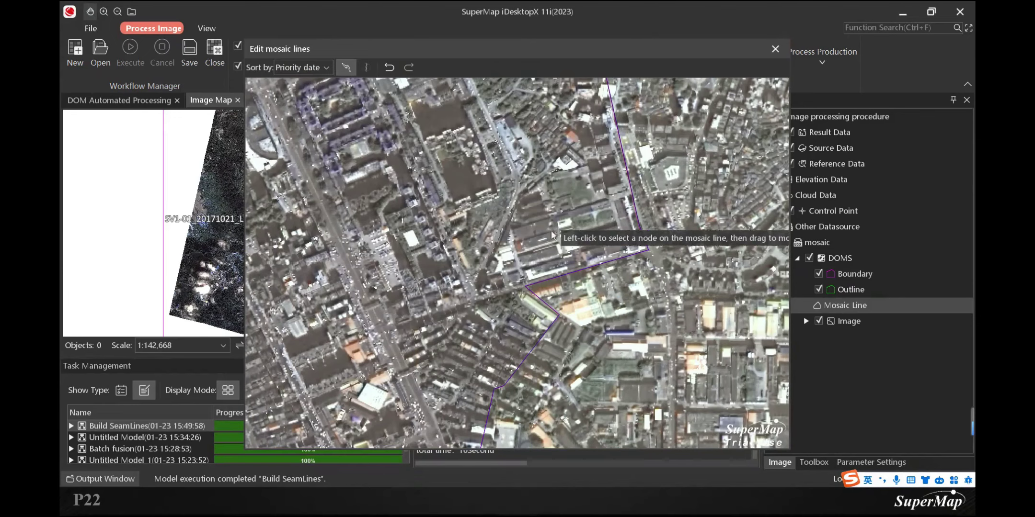
pyautogui.moveTo(553, 216); pyautogui.dragTo(533, 133)
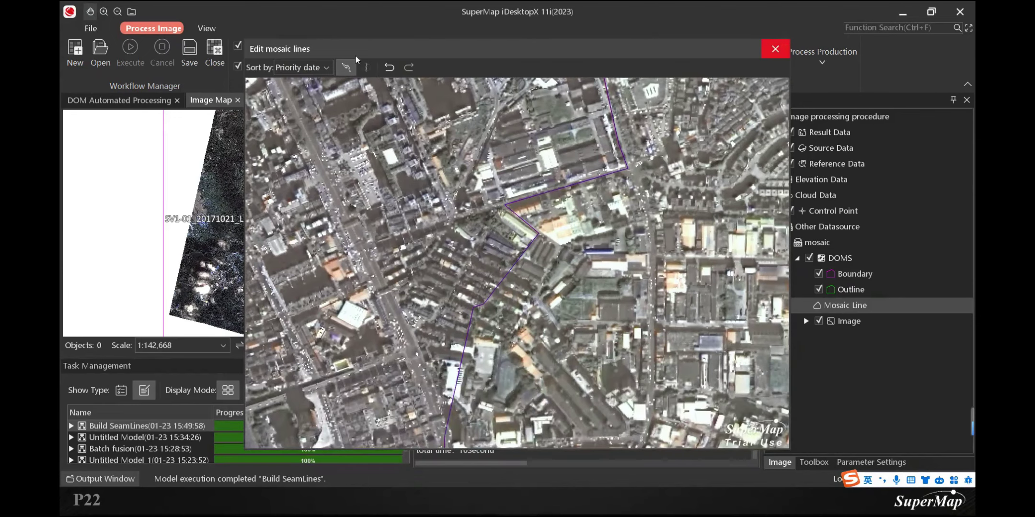
pyautogui.click(775, 49)
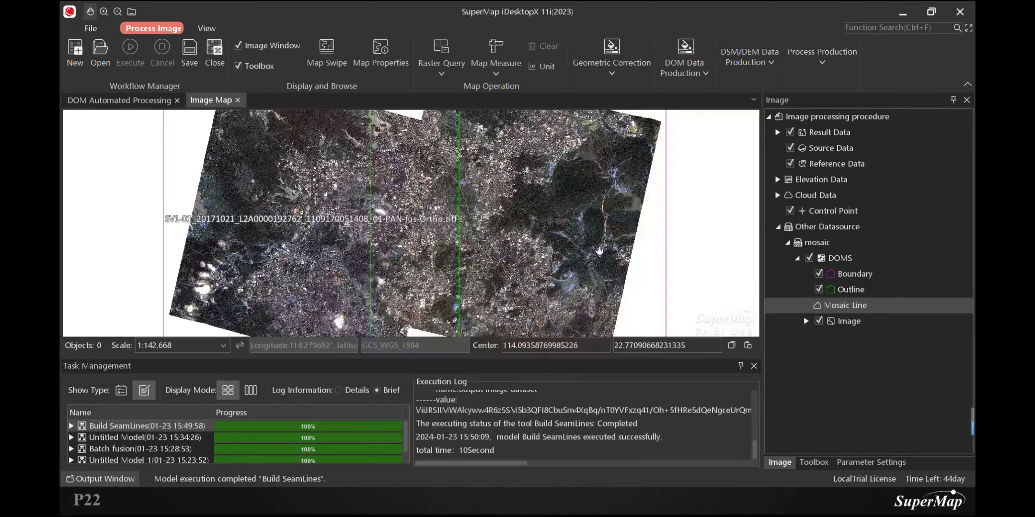
pyautogui.moveTo(501, 203); pyautogui.dragTo(523, 211)
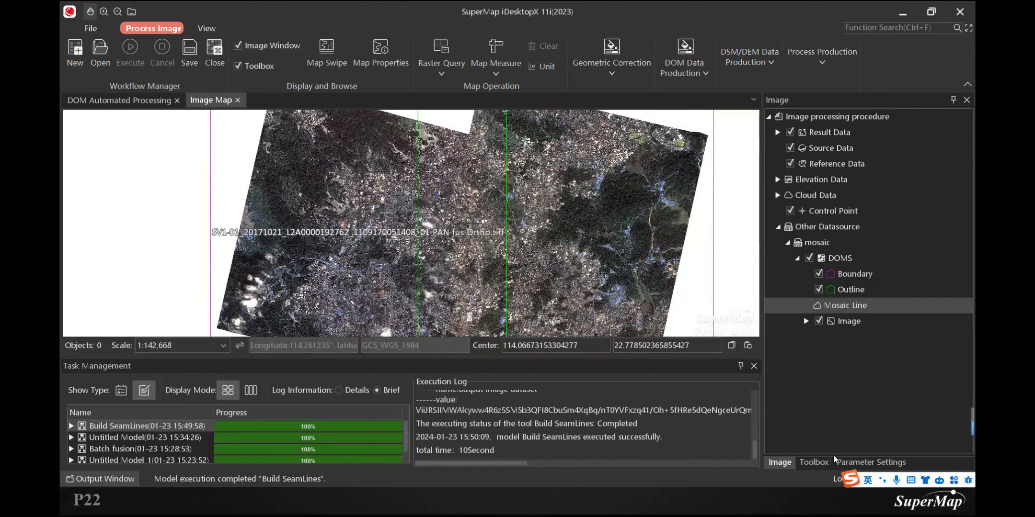
pyautogui.click(815, 464)
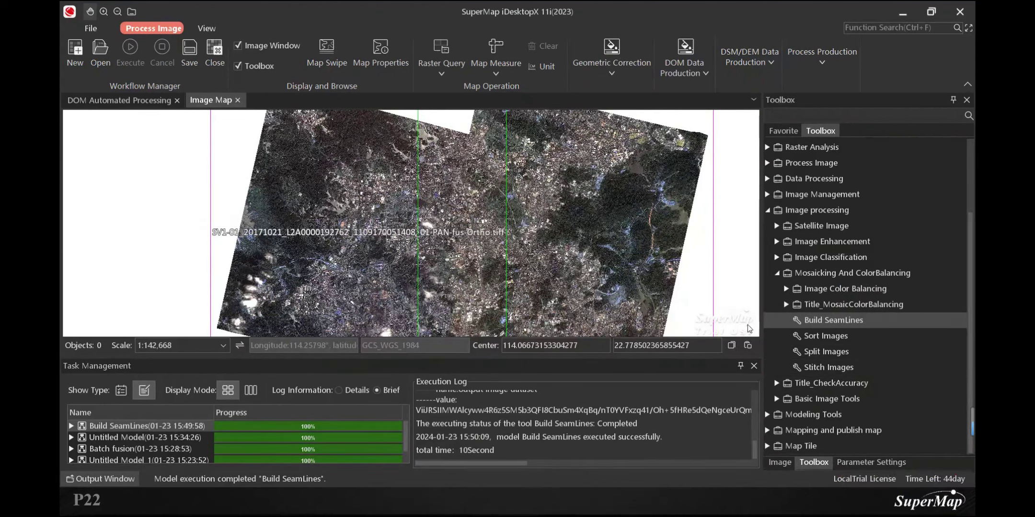
pyautogui.hotkey('alt', 'Tab')
pyautogui.press('Right')
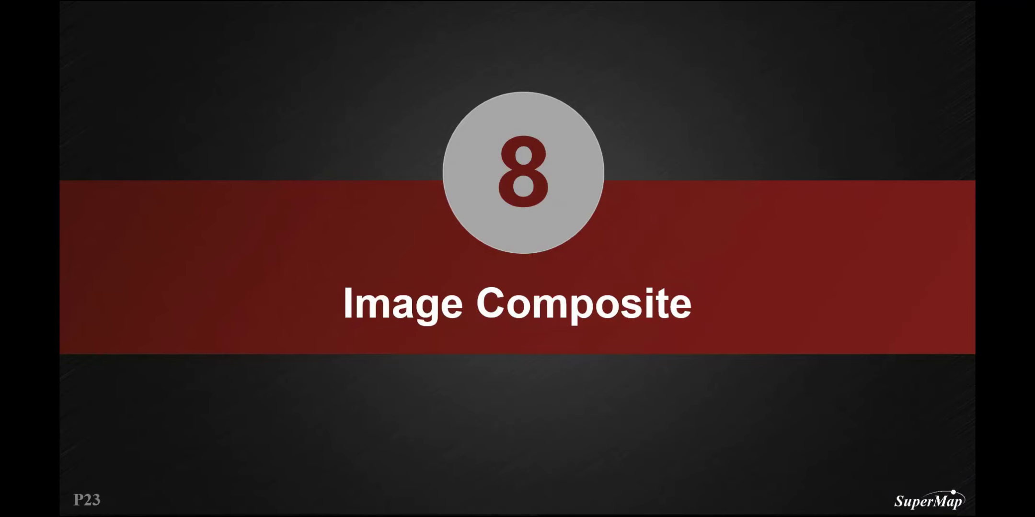
# - Leave the slide show, switch to SuperMap iDesktopX and open the Stitch Images tool
pyautogui.press('Escape')
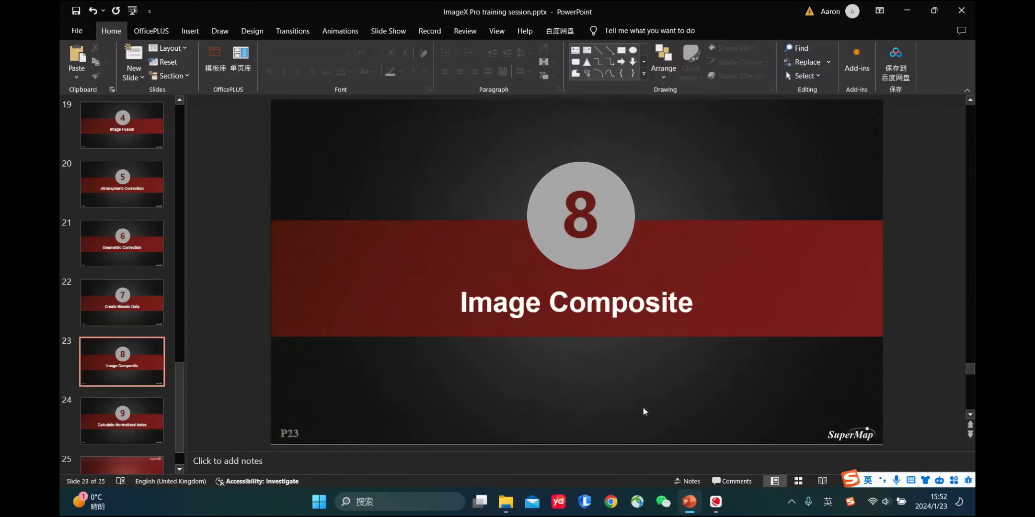
pyautogui.moveTo(718, 504)
pyautogui.click(703, 422)
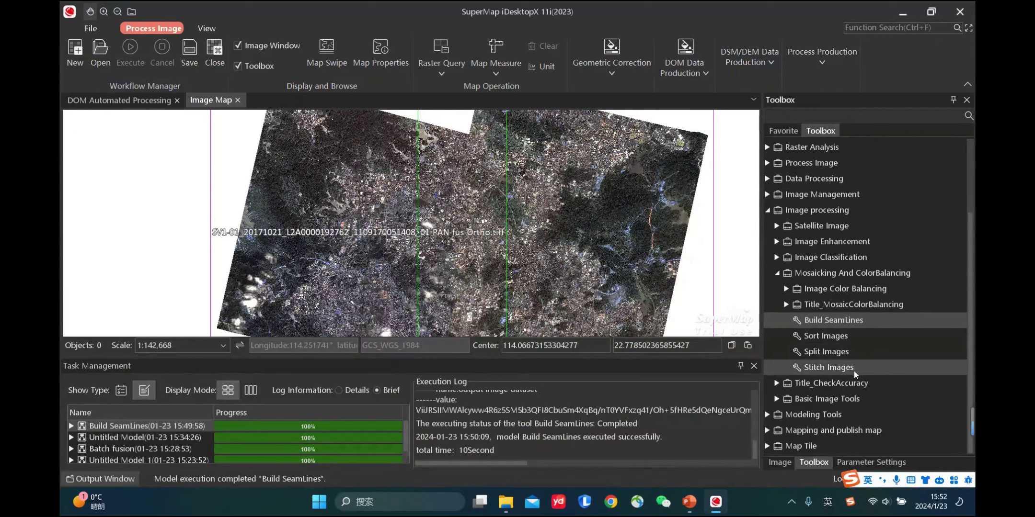
pyautogui.doubleClick(834, 367)
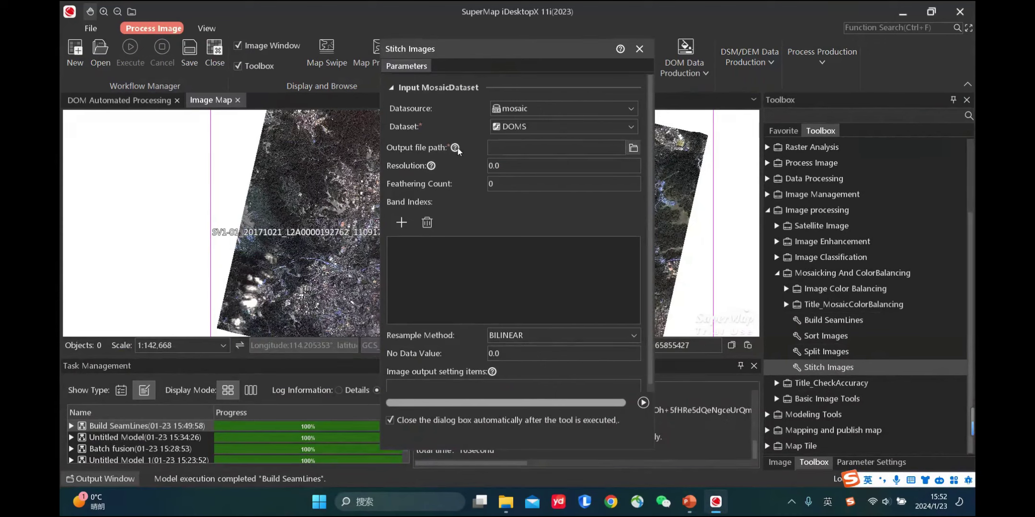
# - Set the stitched output file to stitch in the training_session folder and run the Stitch Images tool on the DOMS mosaic dataset
pyautogui.click(634, 148)
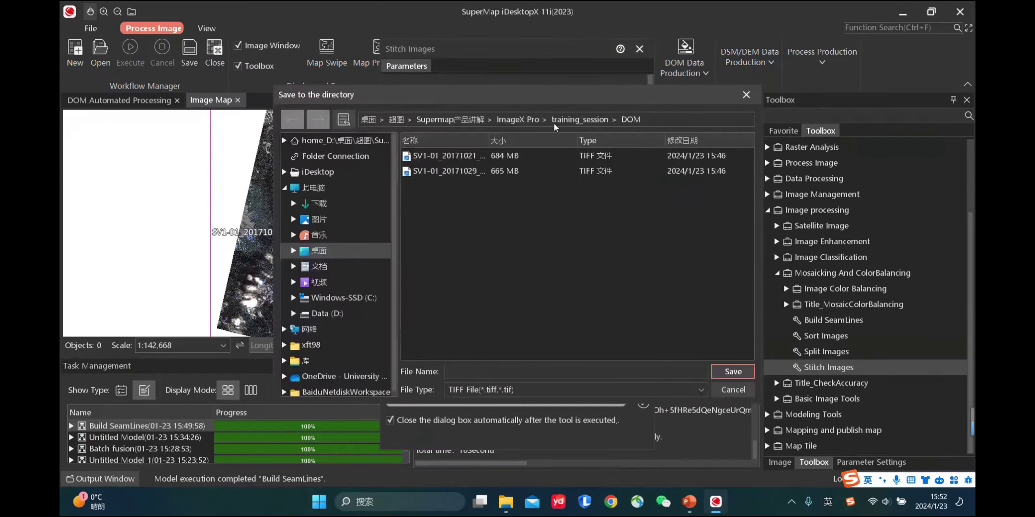
pyautogui.click(510, 123)
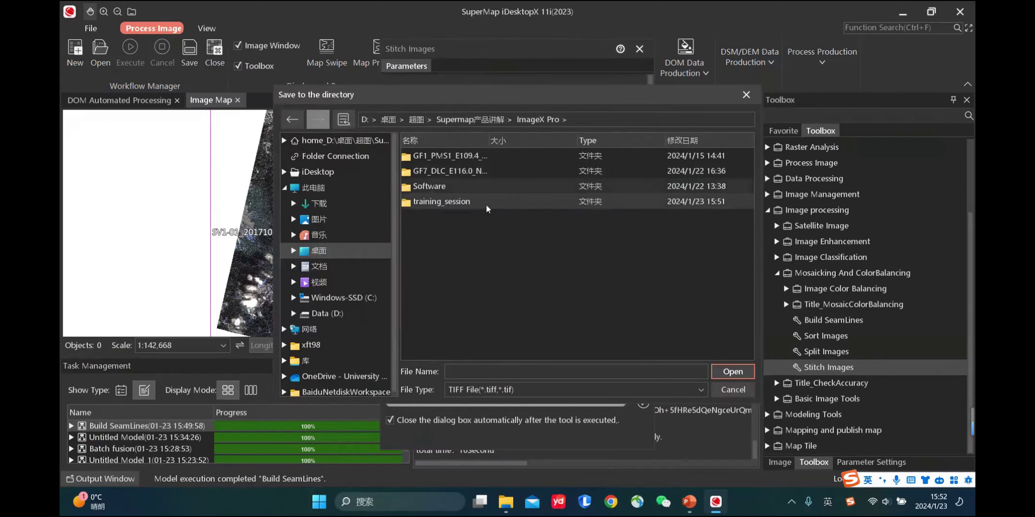
pyautogui.doubleClick(449, 206)
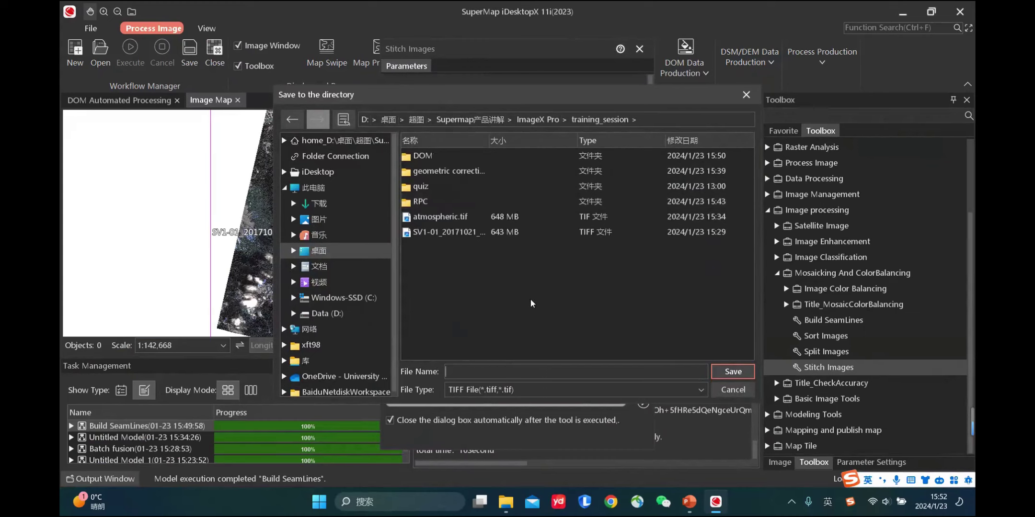
pyautogui.write('stitch')
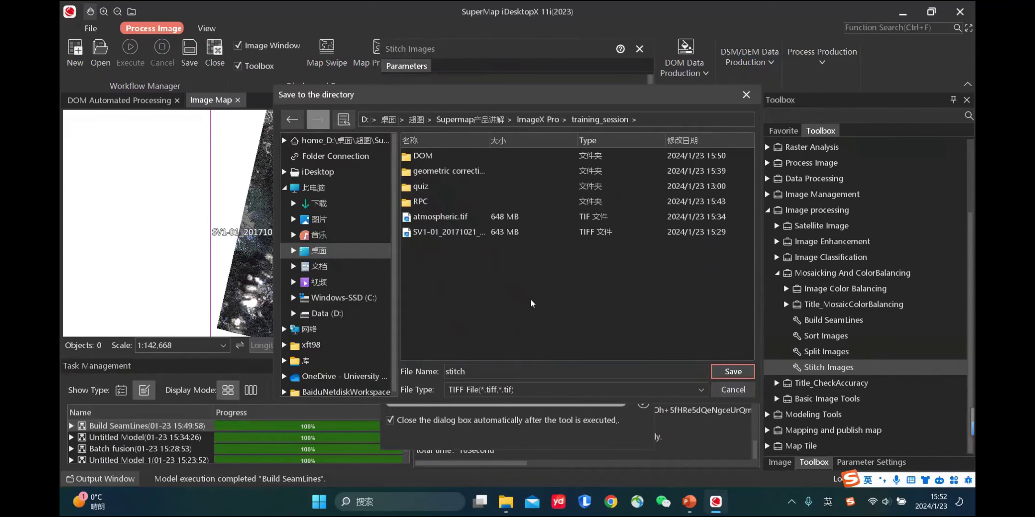
pyautogui.click(732, 372)
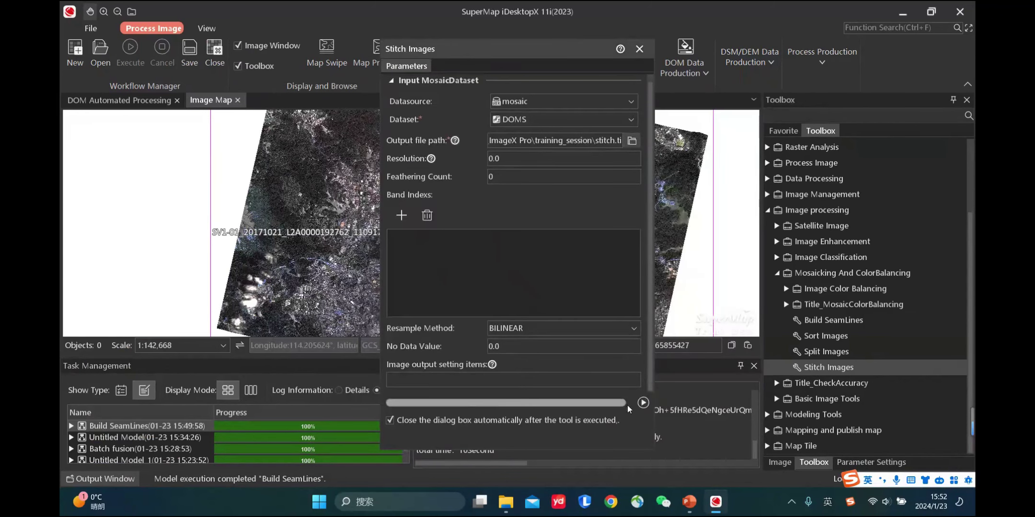
pyautogui.click(643, 403)
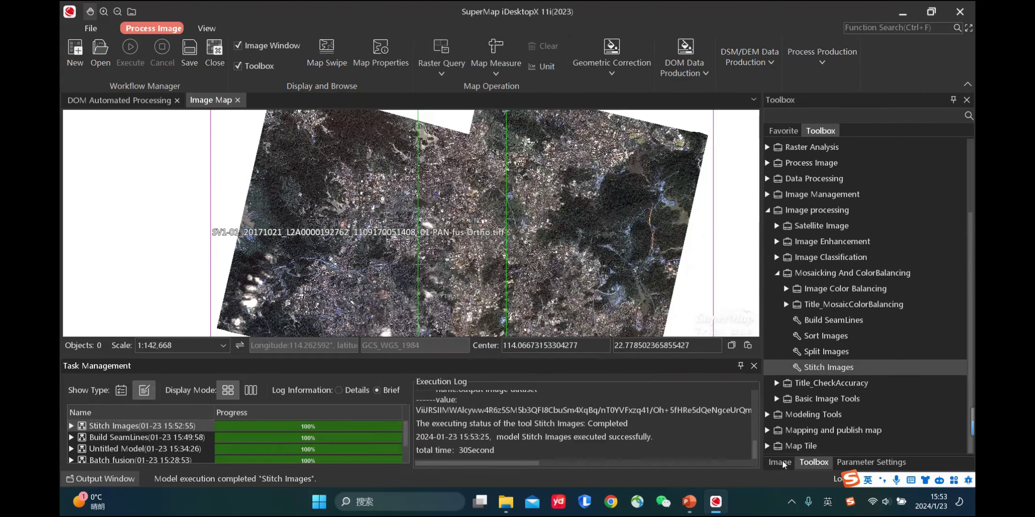
# - Add stitch.tif from the training_session folder as a reference data raster and view it on the image map
pyautogui.click(781, 462)
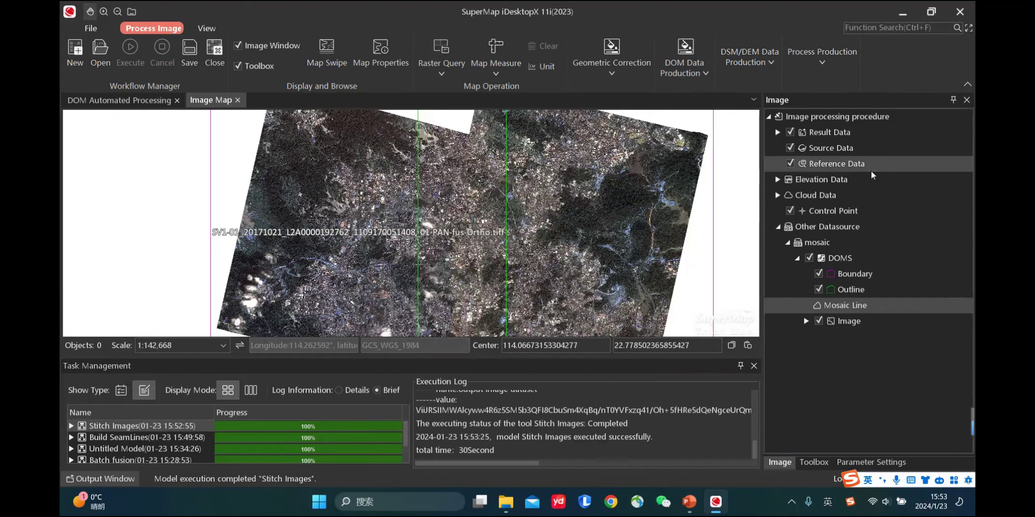
pyautogui.rightClick(836, 165)
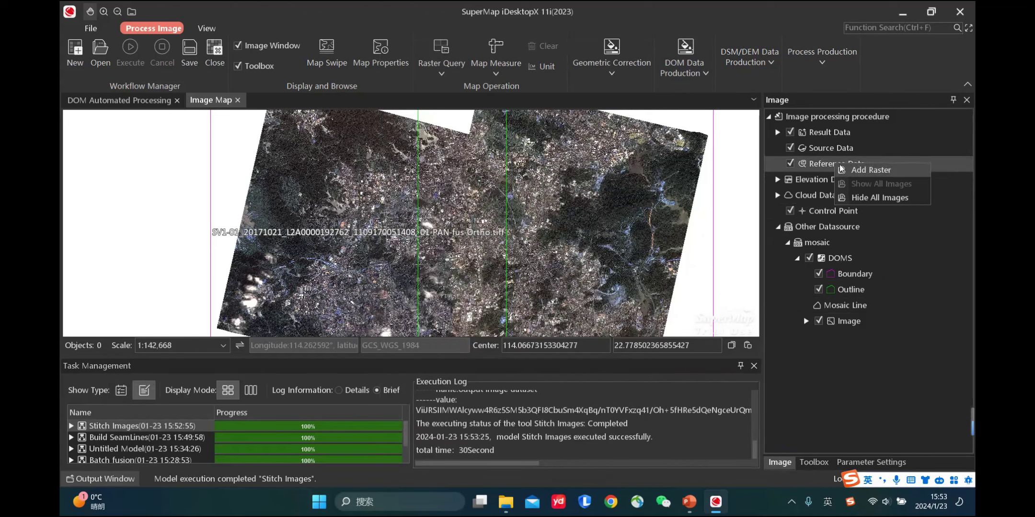
pyautogui.click(890, 171)
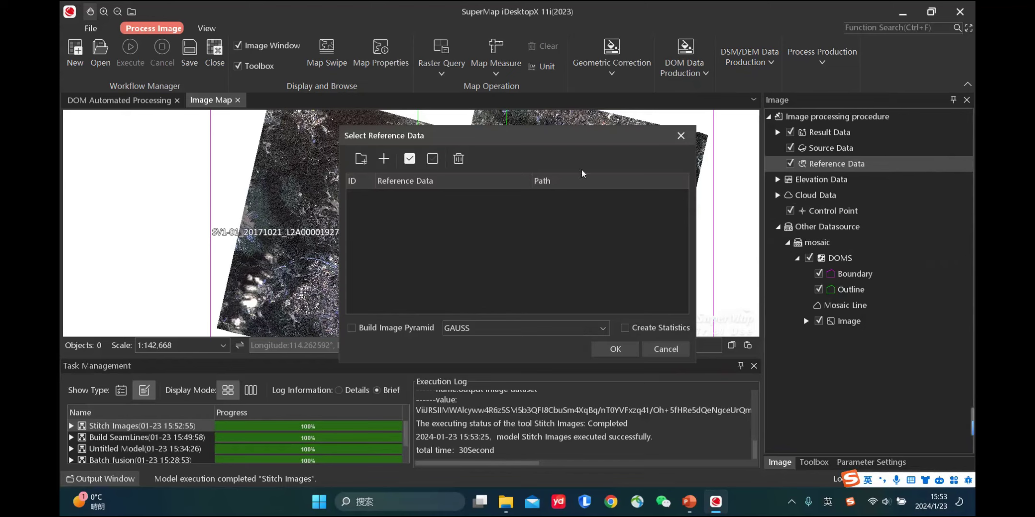
pyautogui.click(387, 163)
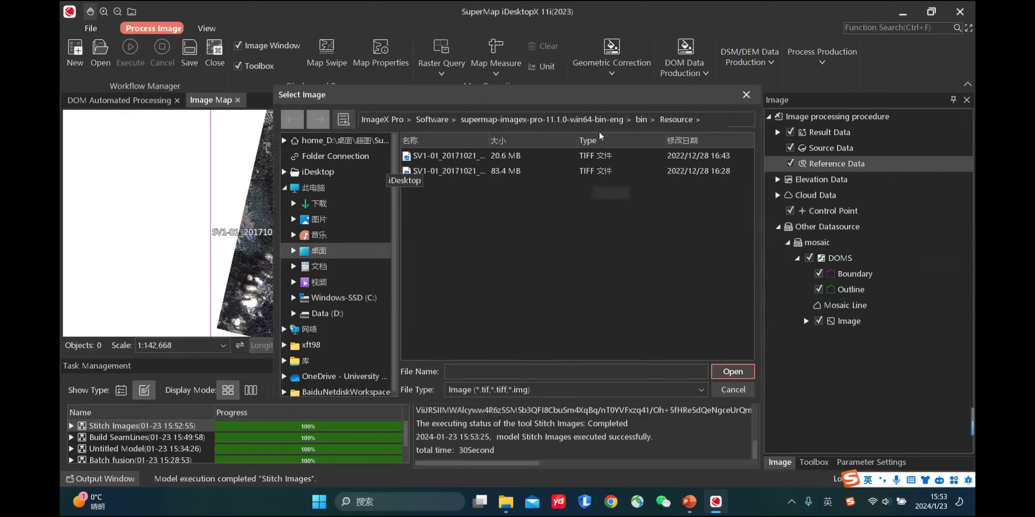
pyautogui.click(434, 119)
pyautogui.click(525, 120)
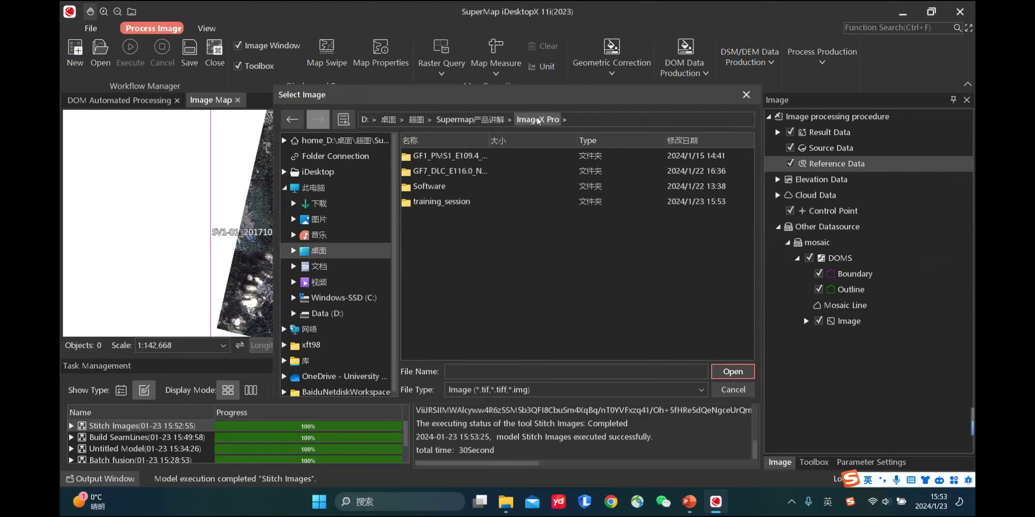
pyautogui.doubleClick(454, 201)
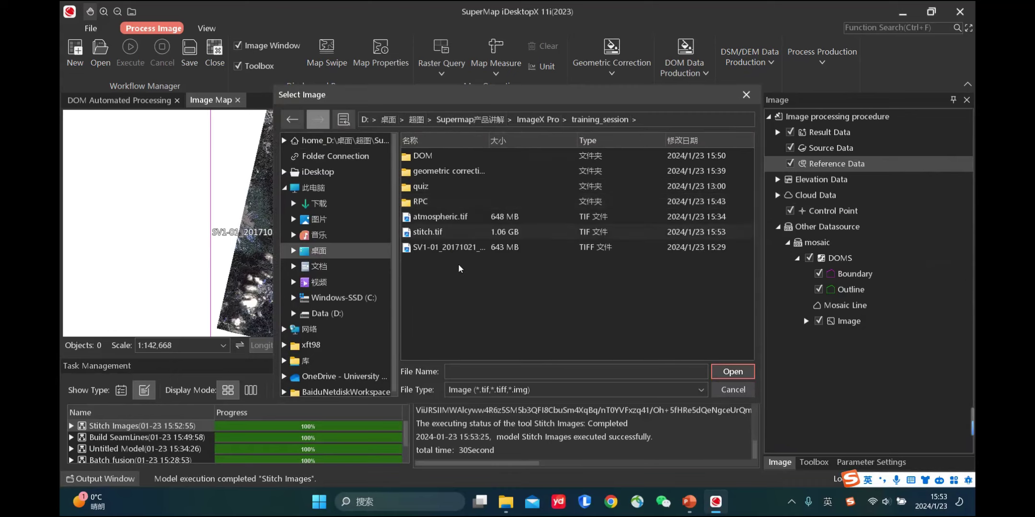
pyautogui.click(432, 235)
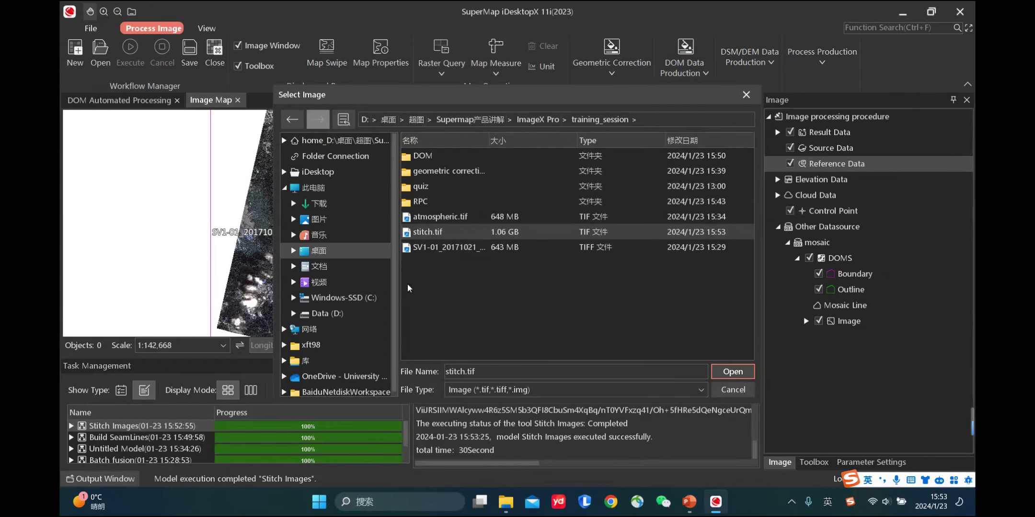
pyautogui.click(742, 377)
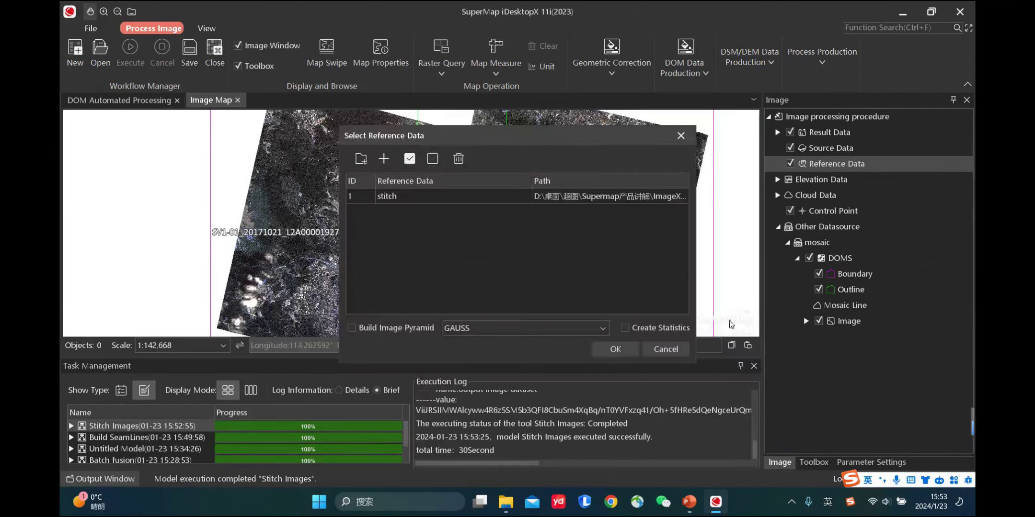
pyautogui.click(615, 349)
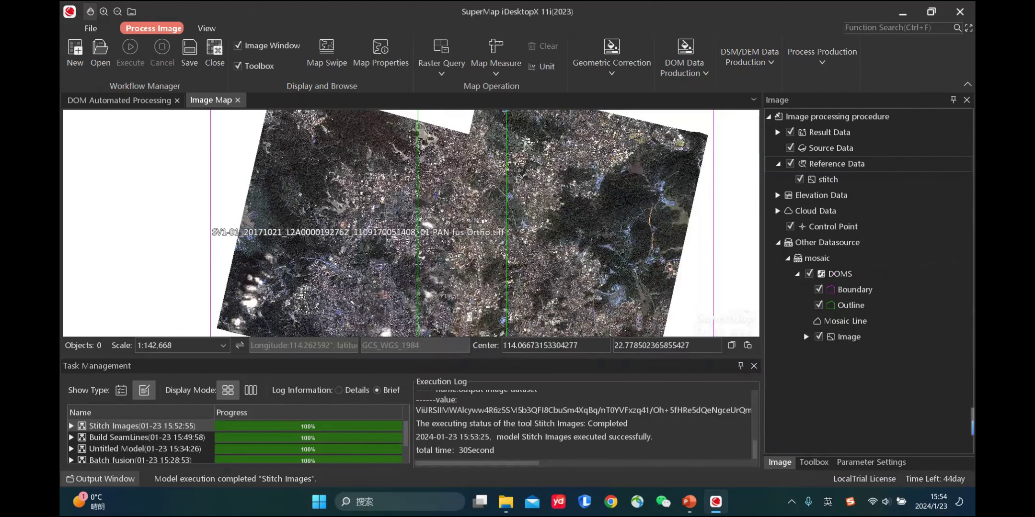
pyautogui.scroll(-1, 479, 251)
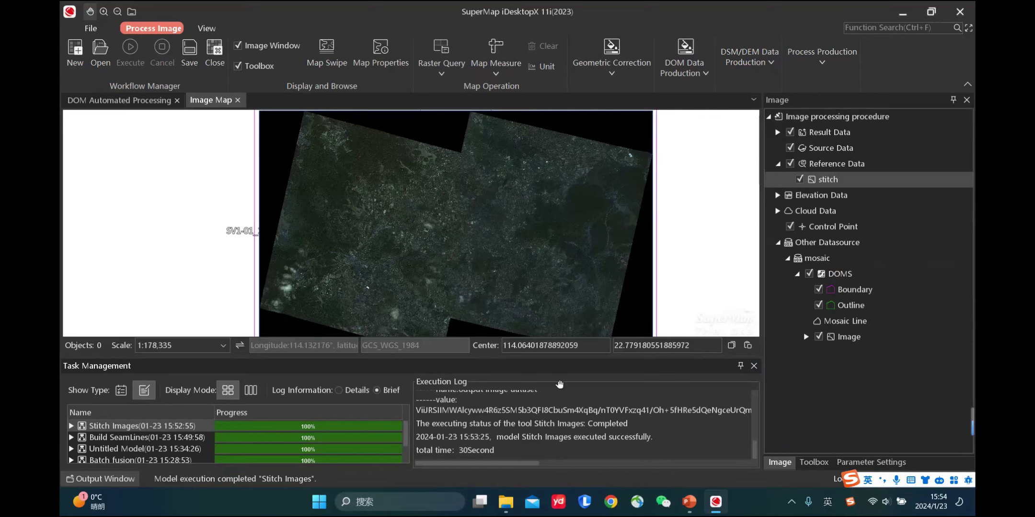
pyautogui.hotkey('alt', 'Tab')
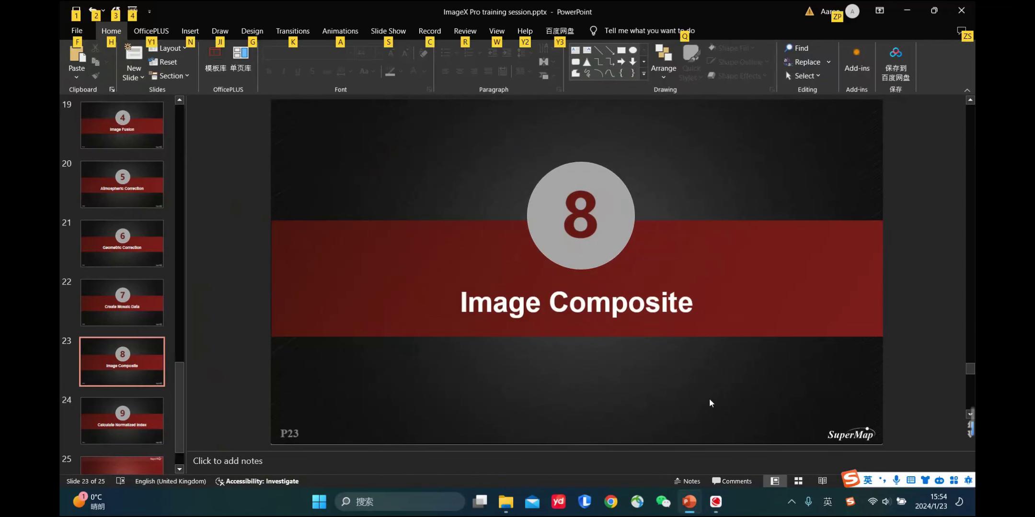
pyautogui.hotkey('alt', 'Tab')
pyautogui.click(479, 238)
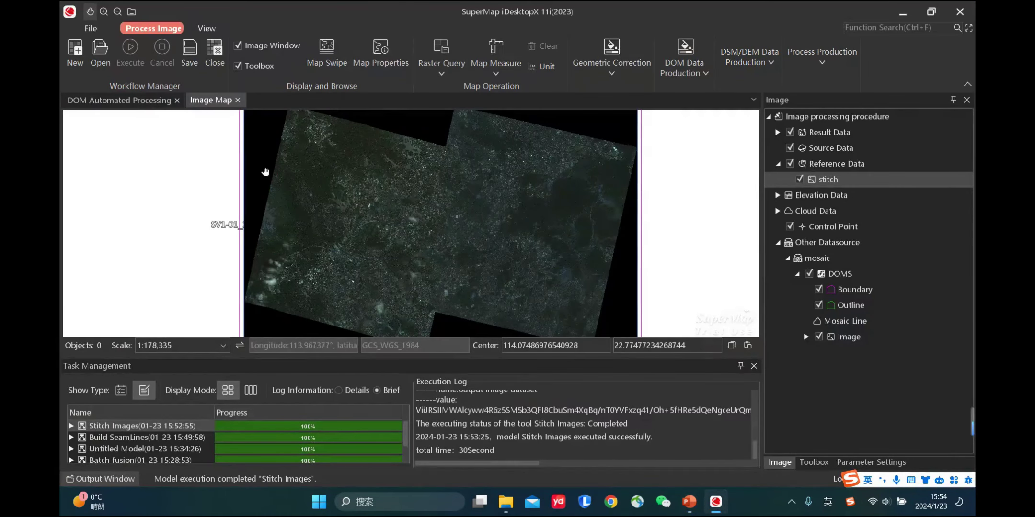
# - Create a new image processing workflow and show its image data tree
pyautogui.click(77, 60)
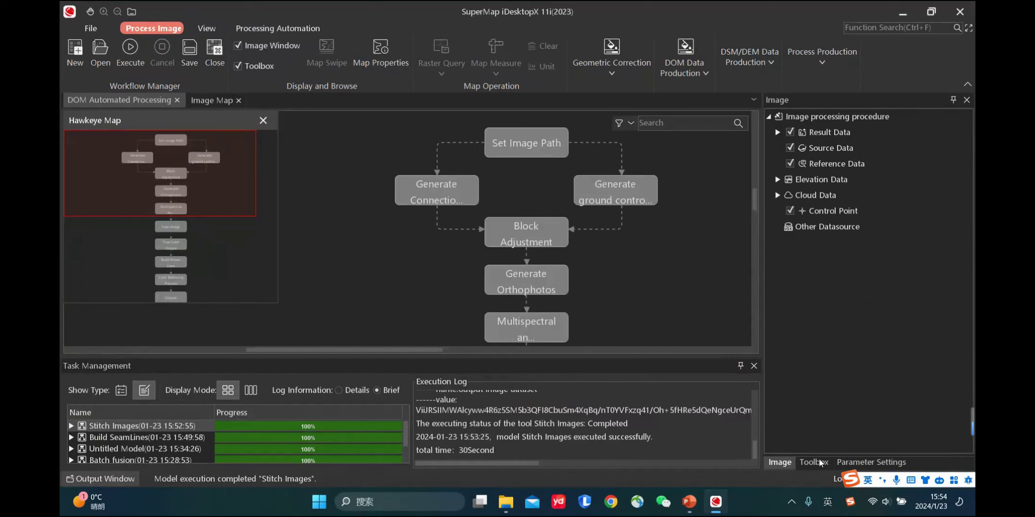
pyautogui.click(815, 462)
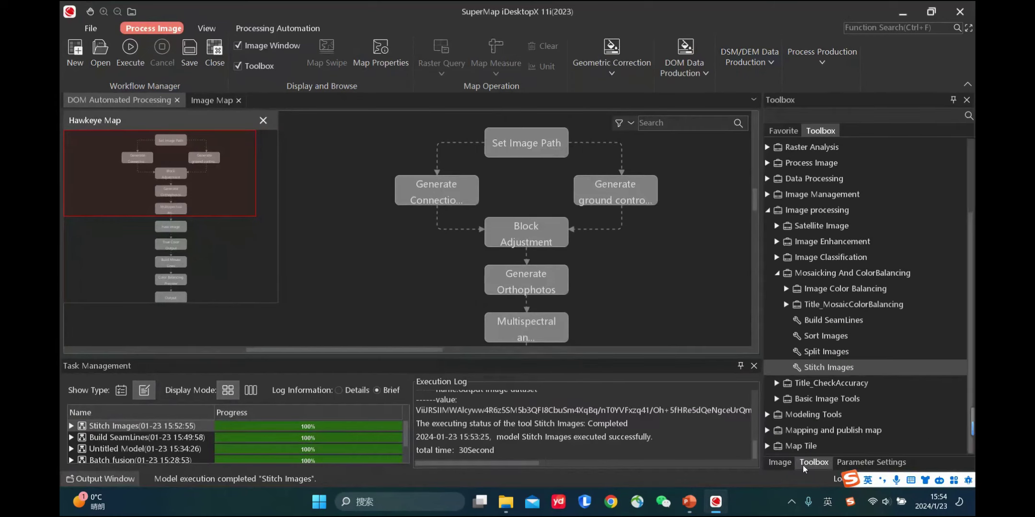
pyautogui.click(779, 462)
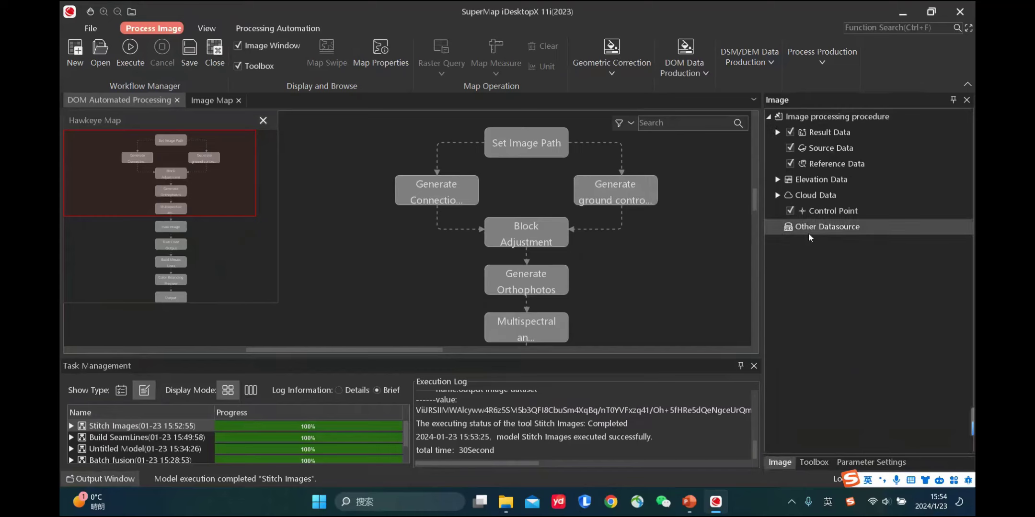
# - Open the landsat_data.udbx datasource from D:\SupermapLearn\image\landsat under Other Datasource
pyautogui.rightClick(828, 229)
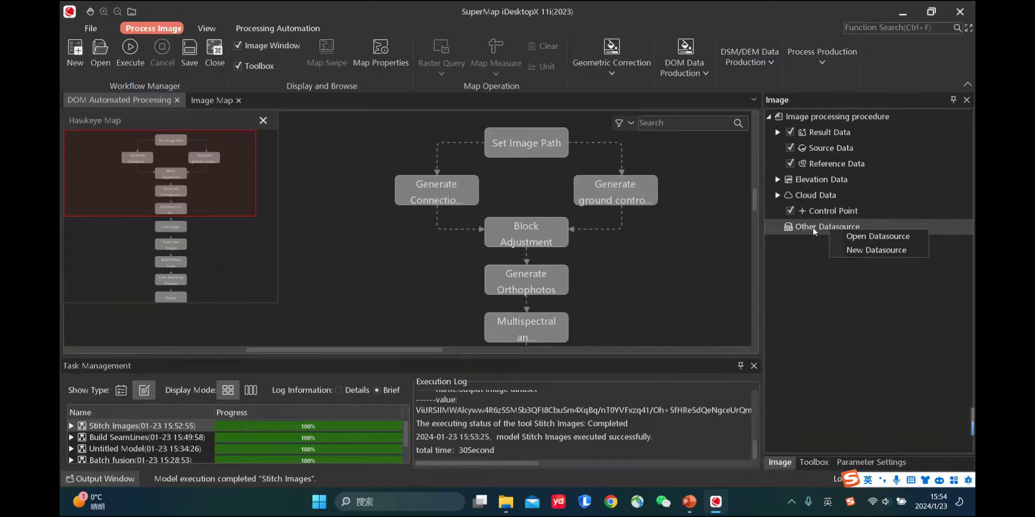
pyautogui.click(892, 239)
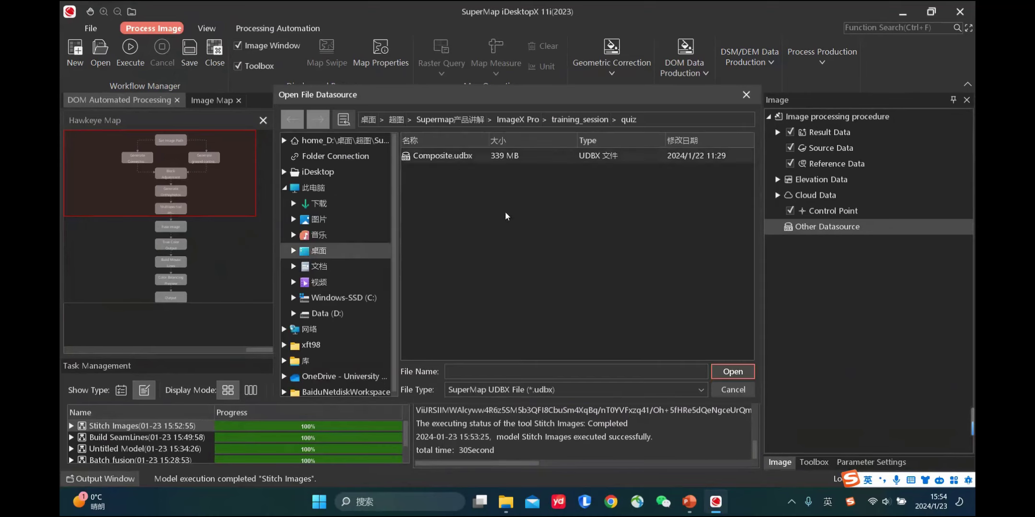
pyautogui.click(550, 124)
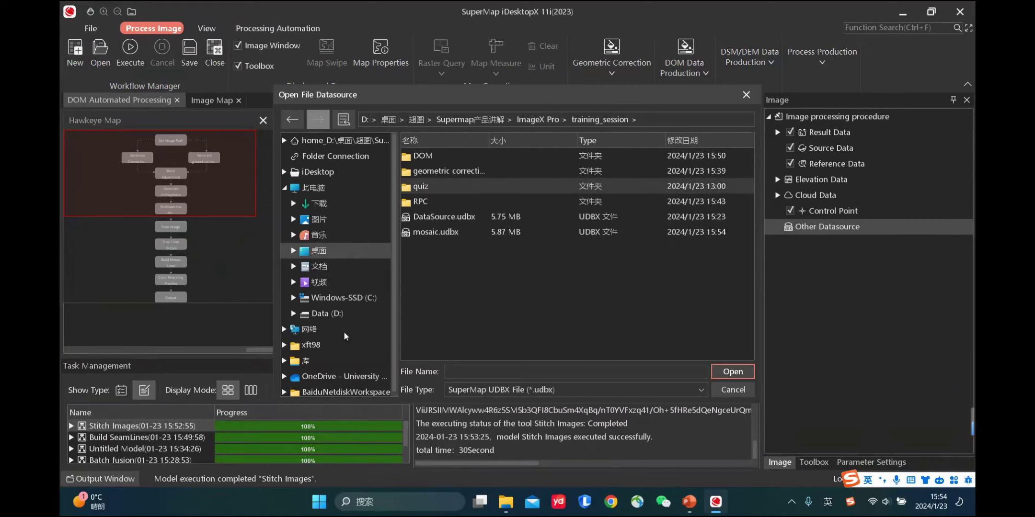
pyautogui.click(325, 252)
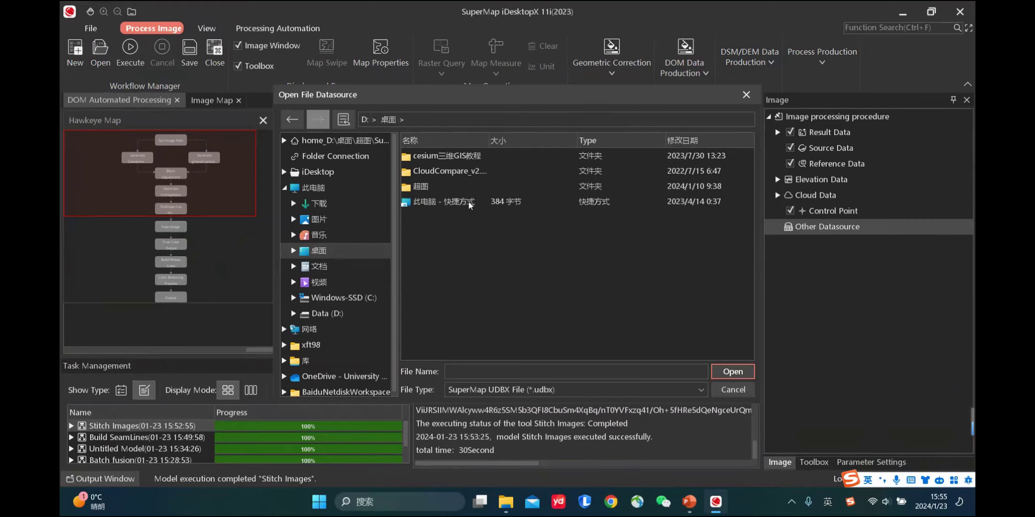
pyautogui.click(340, 314)
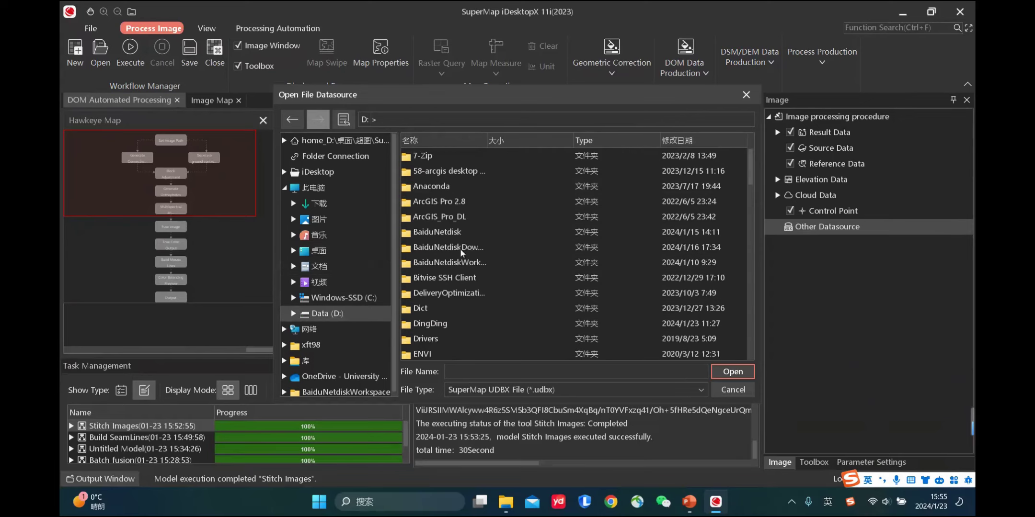
pyautogui.scroll(-12, 461, 252)
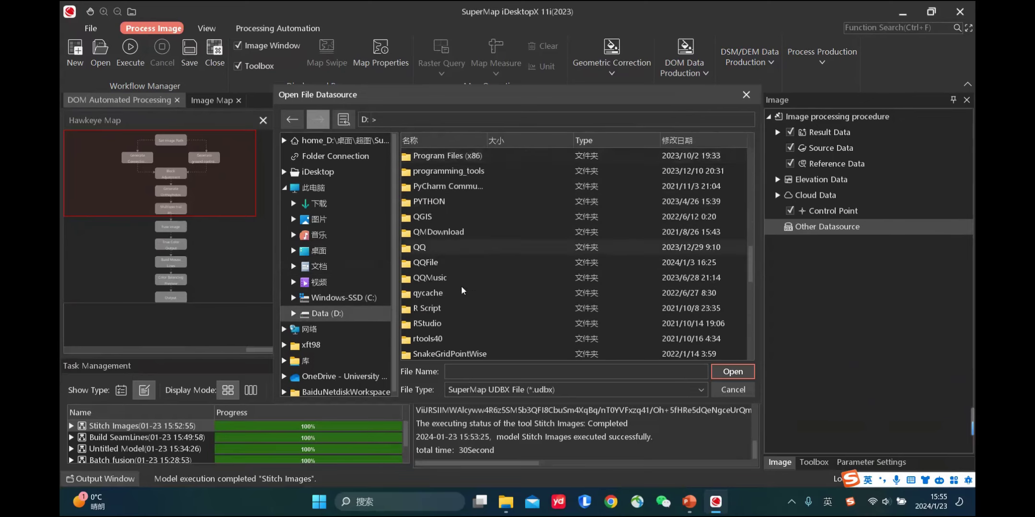
pyautogui.scroll(-8, 461, 284)
pyautogui.scroll(4, 462, 275)
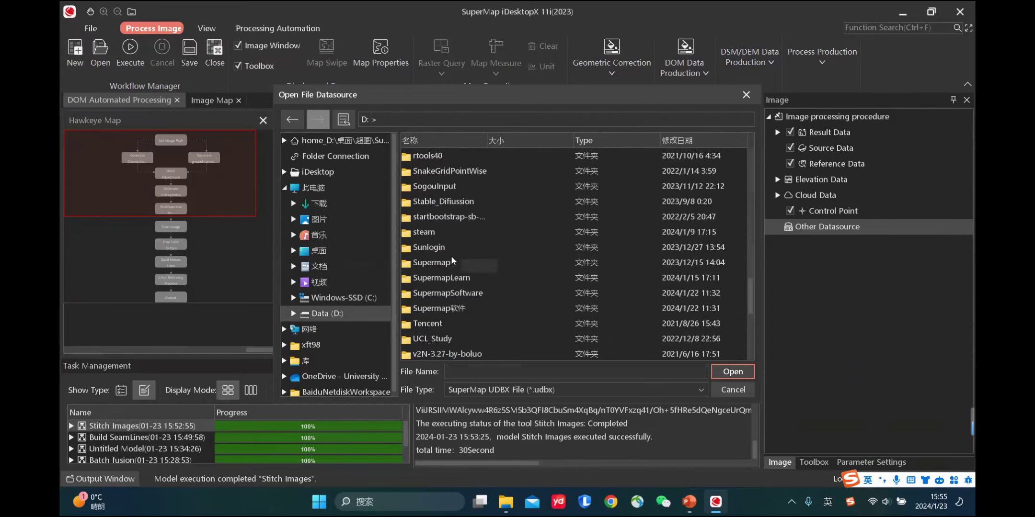
pyautogui.doubleClick(451, 277)
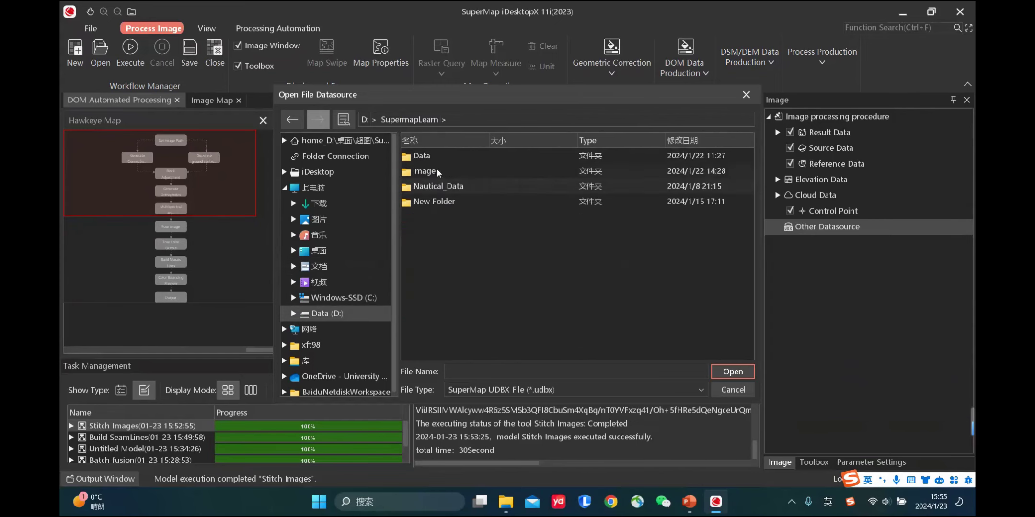
pyautogui.doubleClick(437, 170)
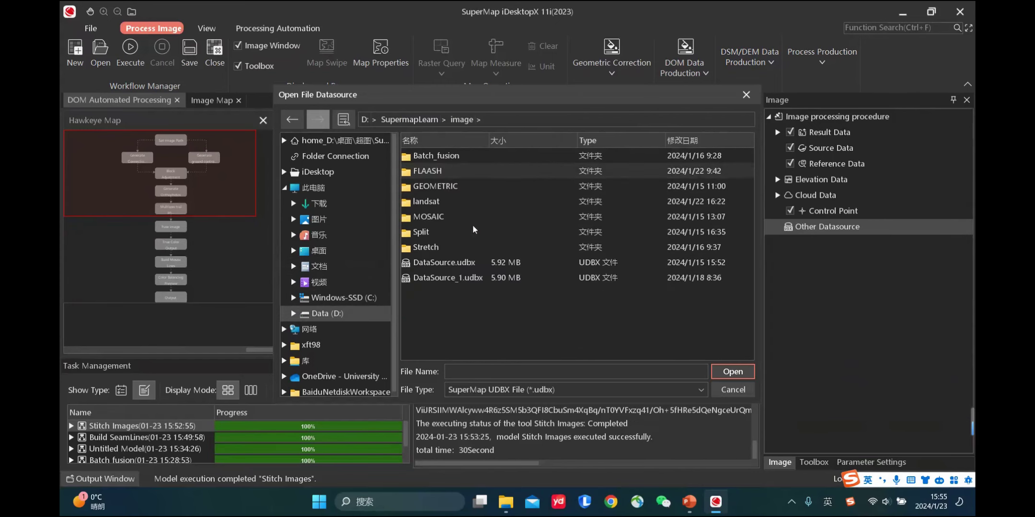
pyautogui.doubleClick(434, 203)
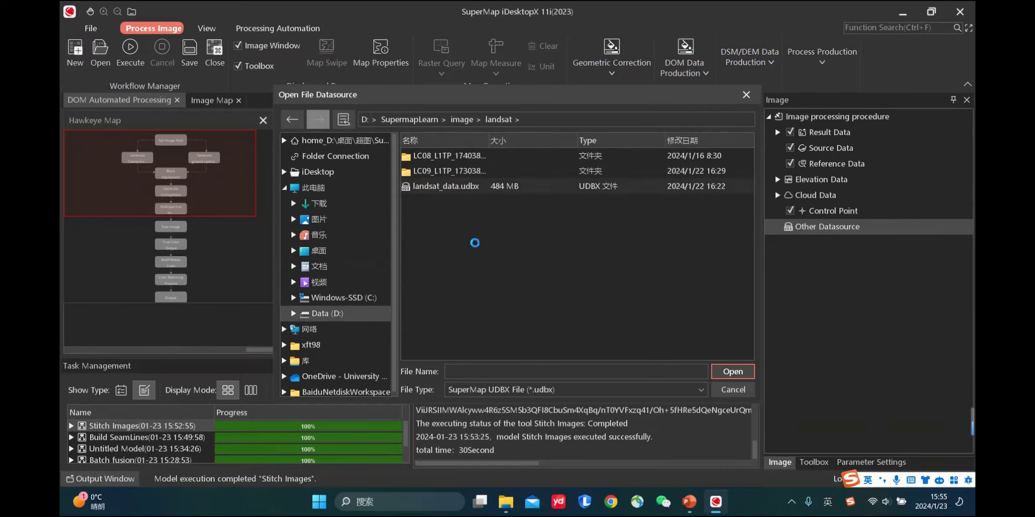
pyautogui.click(431, 190)
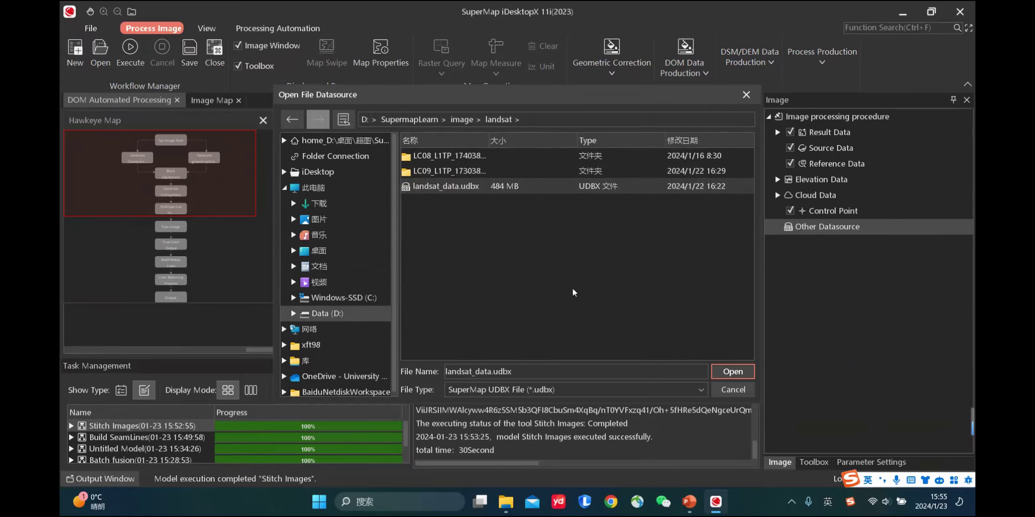
pyautogui.click(734, 372)
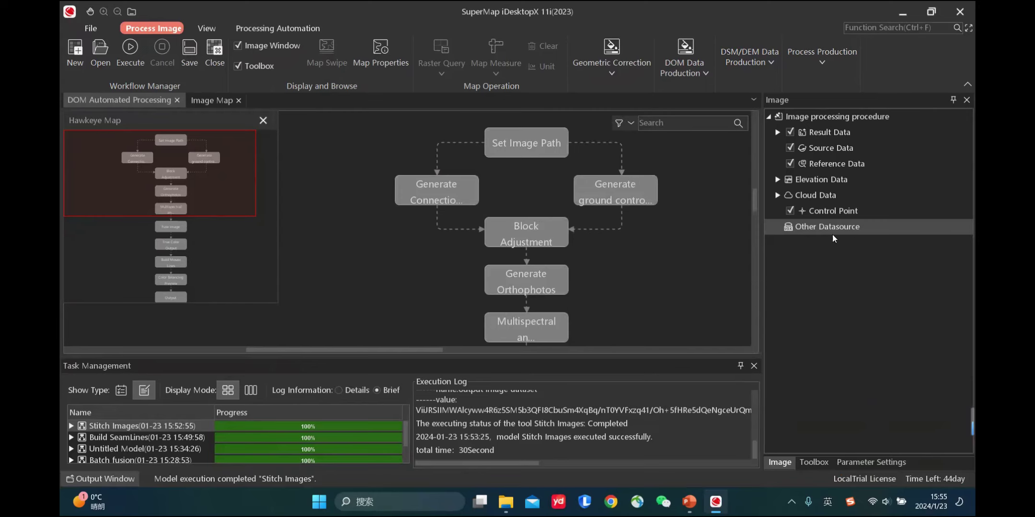
# - Expand the landsat_data datasource and widen the image data tree so the full dataset names can be read
pyautogui.click(778, 227)
pyautogui.click(787, 243)
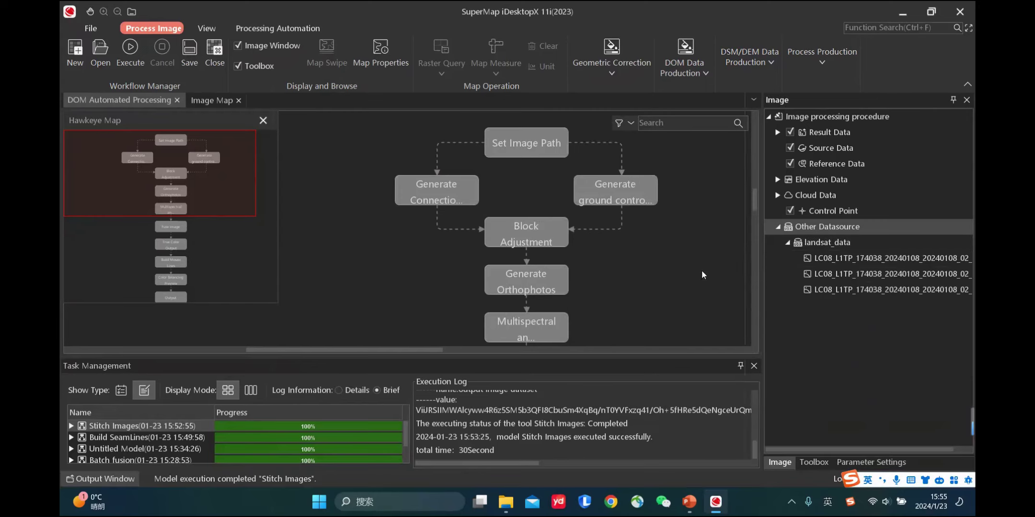
pyautogui.moveTo(702, 270); pyautogui.dragTo(699, 271)
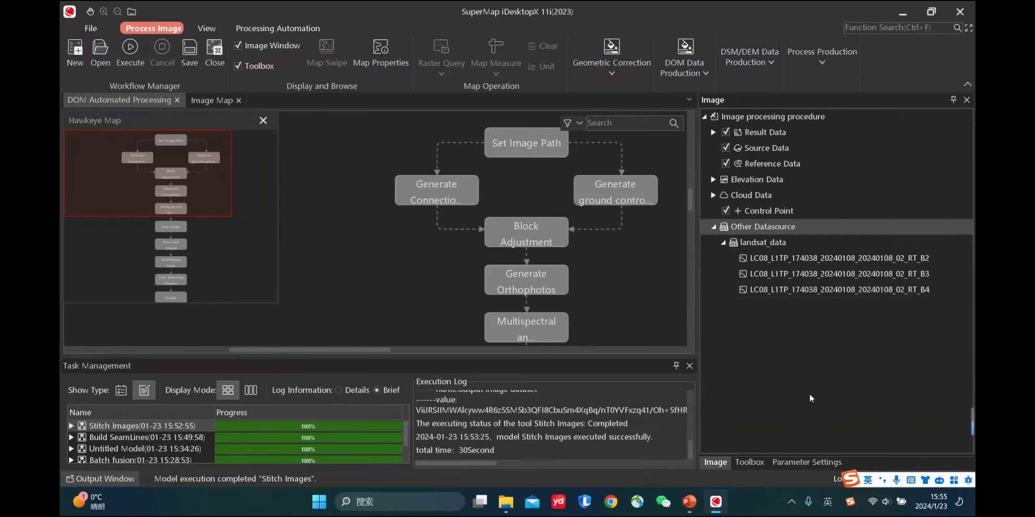
# - Open the Image Composite tool from the raster tools under Data Processing
pyautogui.click(745, 462)
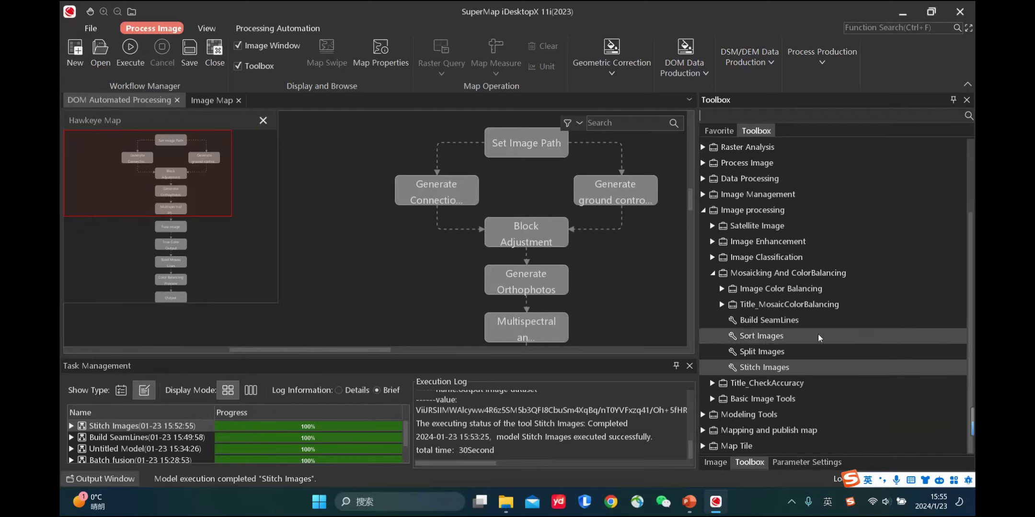
pyautogui.click(703, 211)
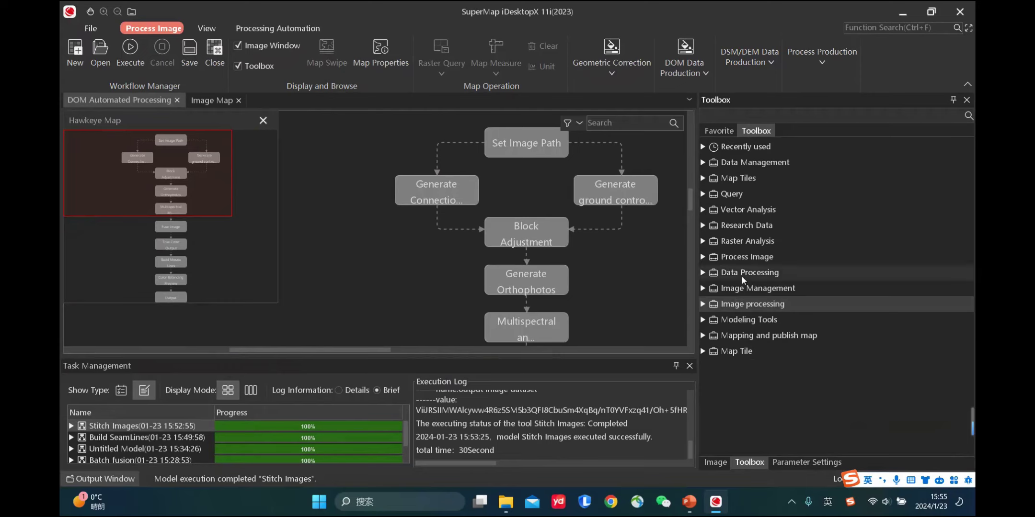
pyautogui.click(702, 273)
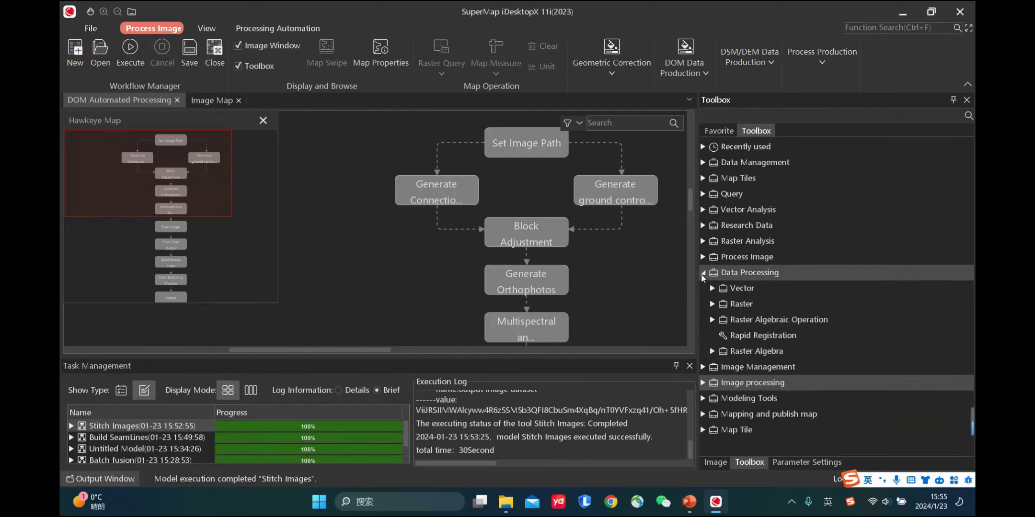
pyautogui.click(710, 306)
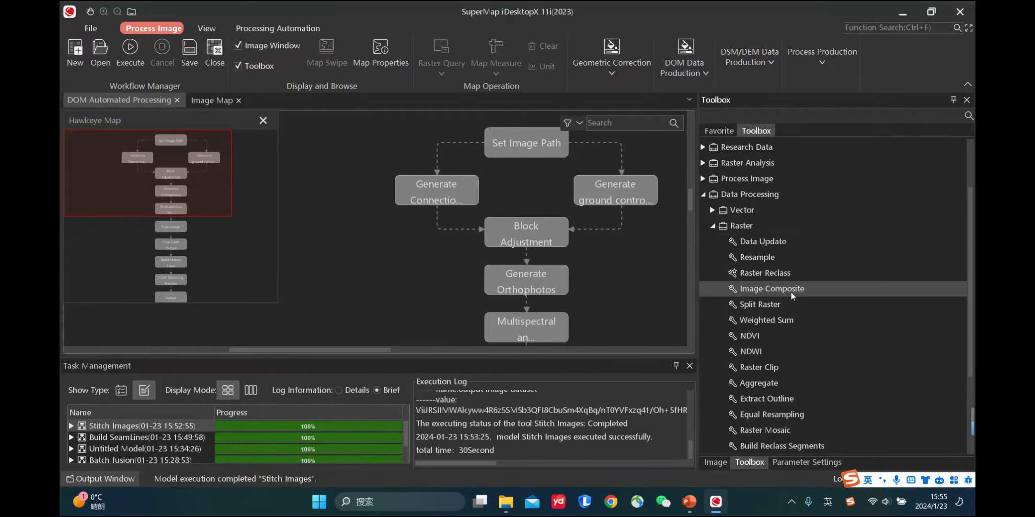
pyautogui.doubleClick(757, 290)
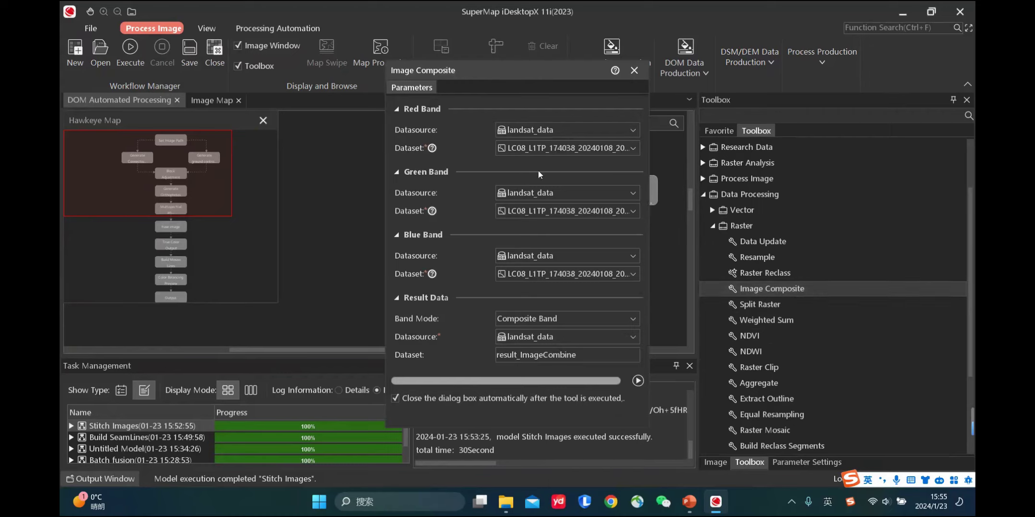
# - Assign the landsat_data band datasets for the composite: B4 as red, B3 as green and B2 as blue
pyautogui.click(386, 137)
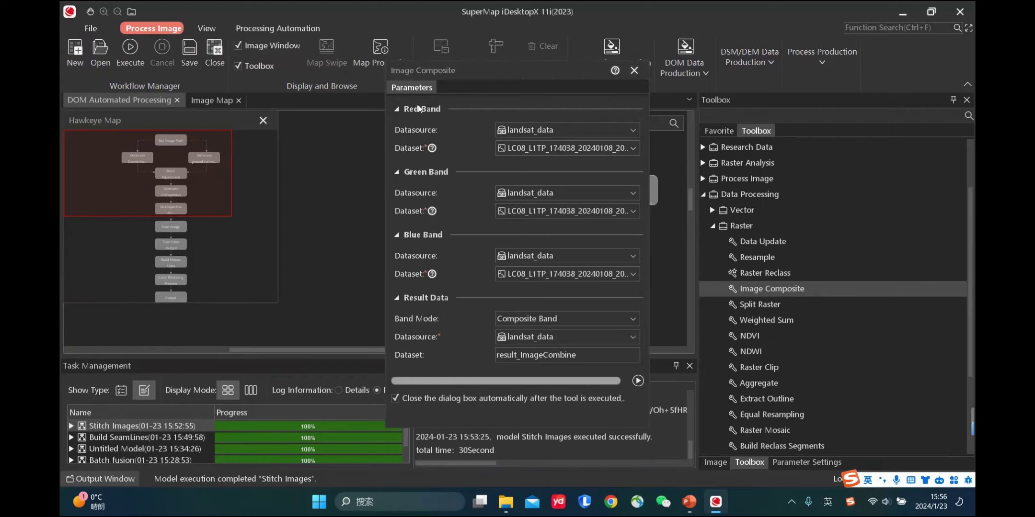
pyautogui.click(623, 149)
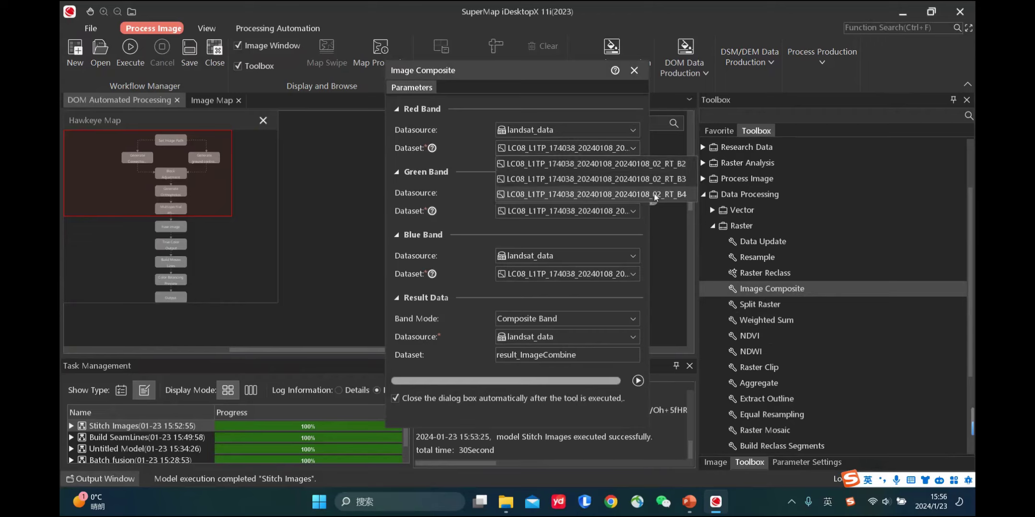
pyautogui.click(602, 194)
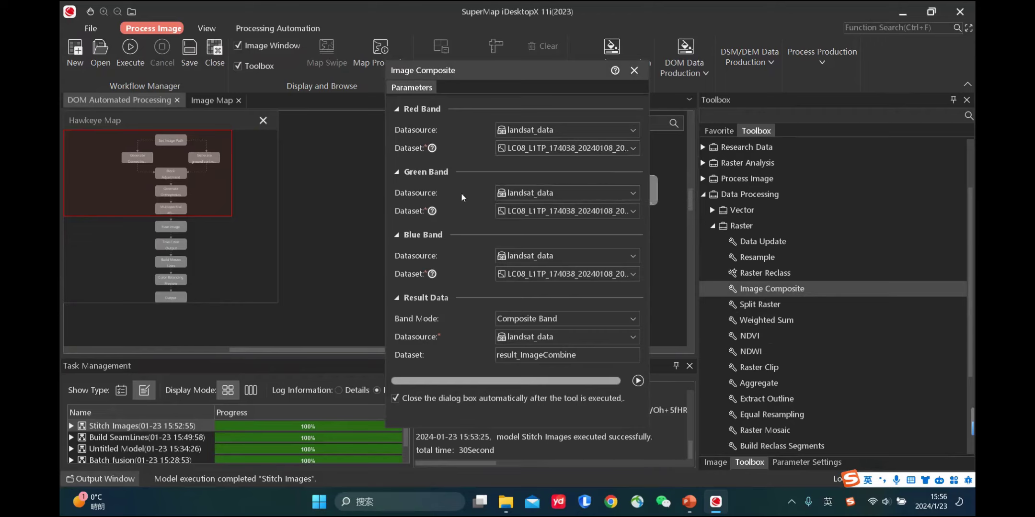
pyautogui.click(565, 212)
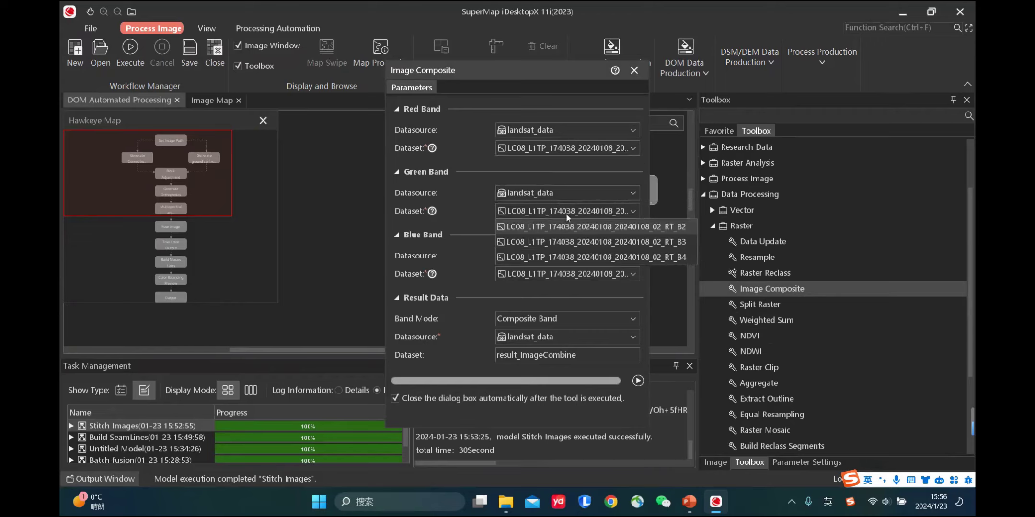
pyautogui.click(651, 245)
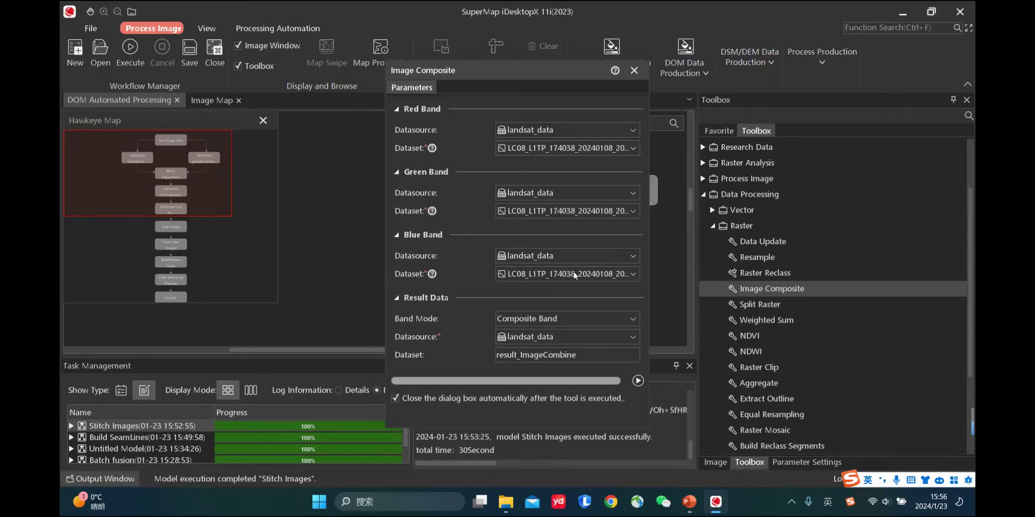
pyautogui.click(599, 274)
pyautogui.click(625, 291)
# - Name the result dataset composite_landsat8 and run the Image Composite tool
pyautogui.moveTo(595, 356); pyautogui.dragTo(491, 356)
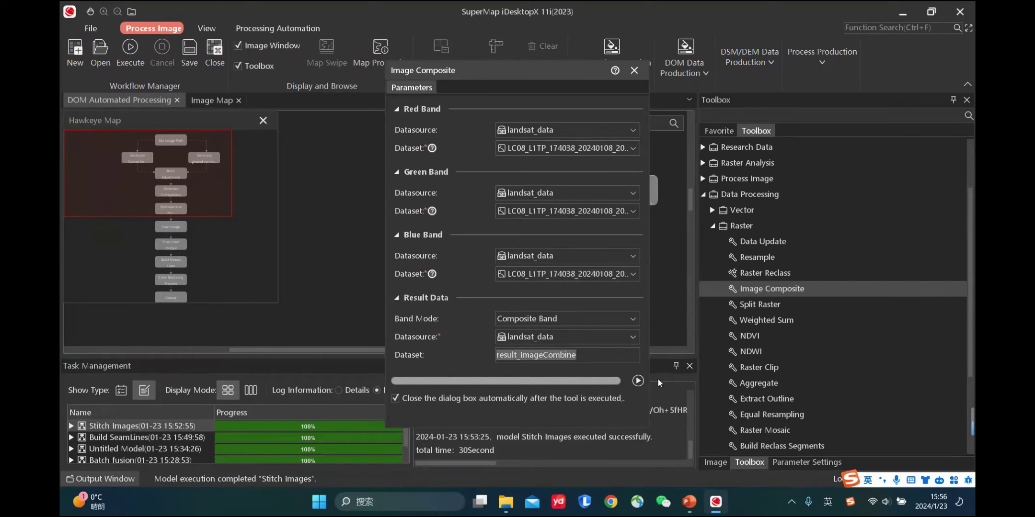
pyautogui.write('co')
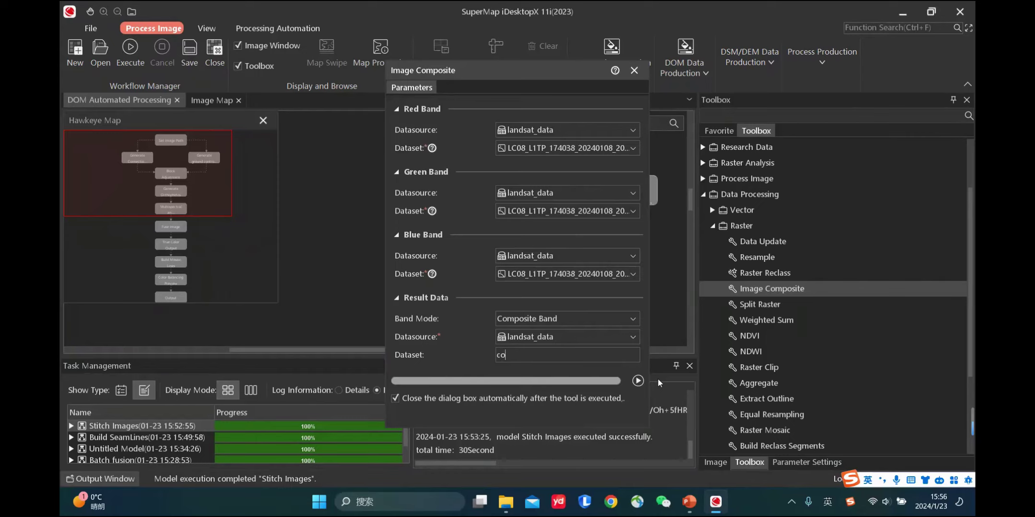
pyautogui.write('mposite_landsat8')
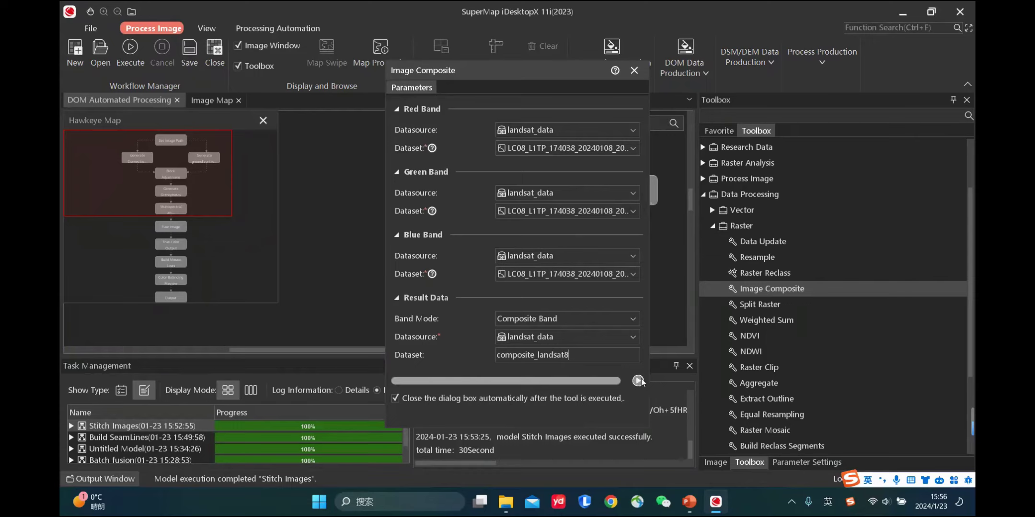
pyautogui.click(638, 382)
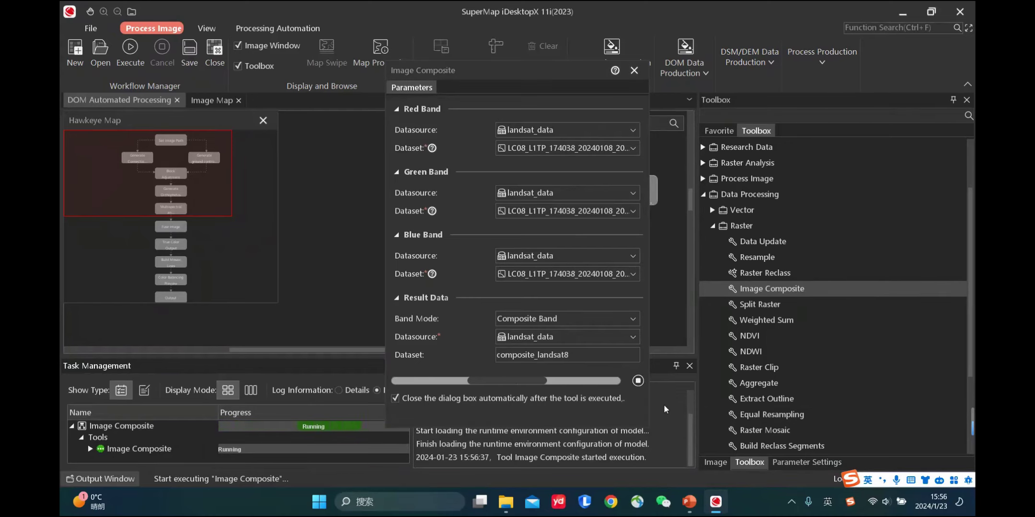
# - Add the composite_landsat8 dataset to the image map and view the composite image there
pyautogui.click(716, 462)
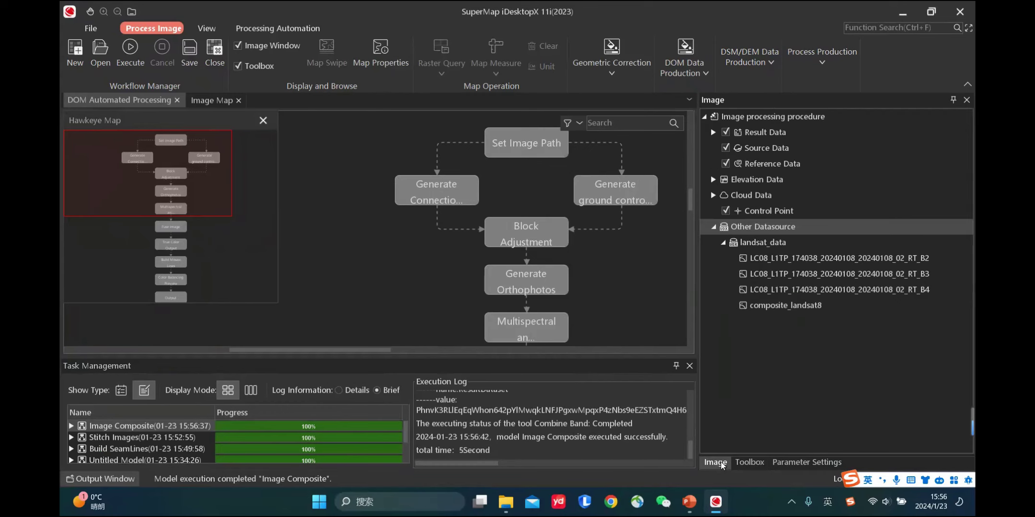
pyautogui.rightClick(766, 308)
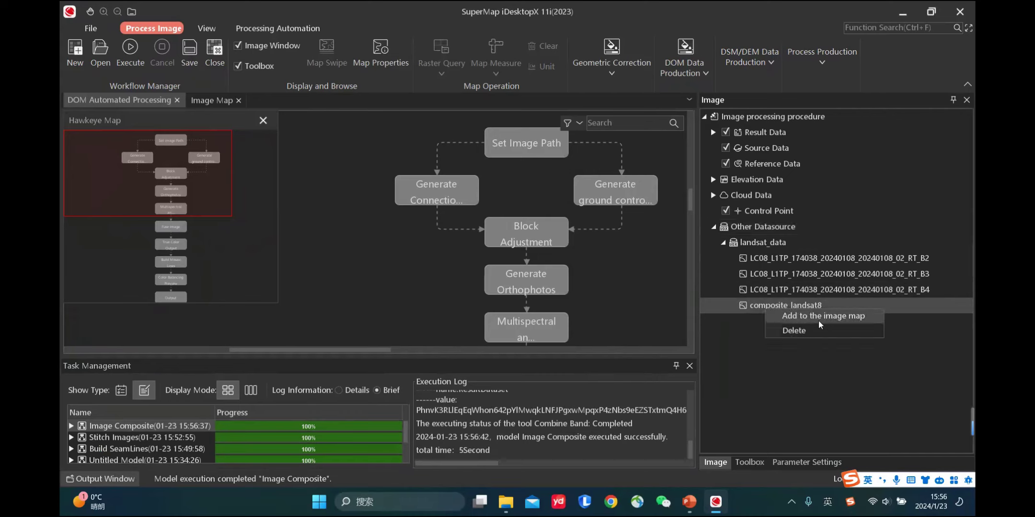
pyautogui.click(852, 318)
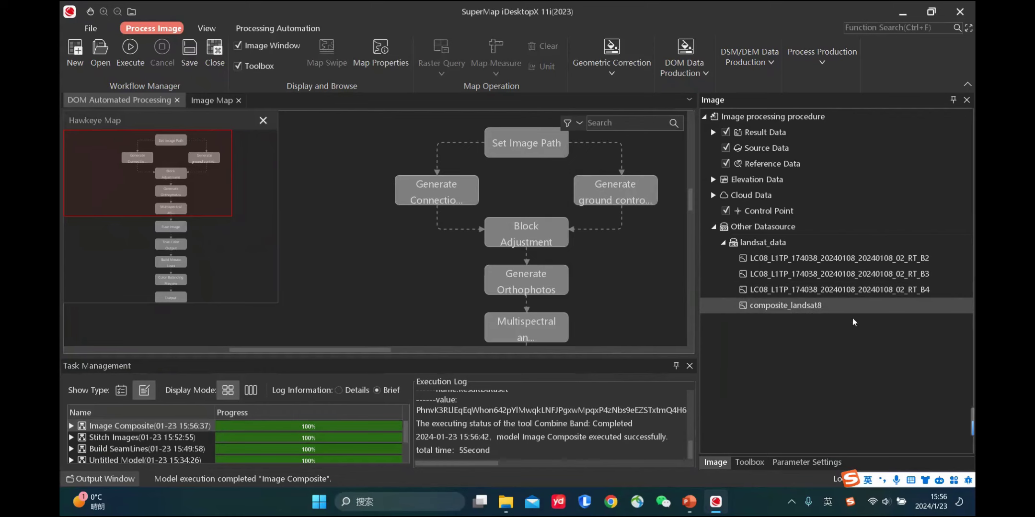
pyautogui.click(217, 102)
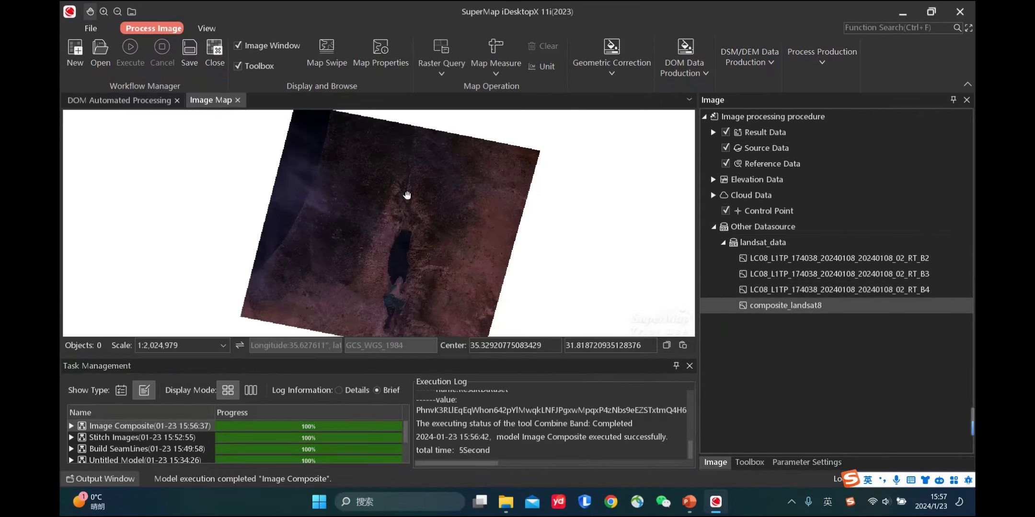
pyautogui.moveTo(405, 191); pyautogui.dragTo(422, 217)
pyautogui.moveTo(438, 279); pyautogui.dragTo(453, 265)
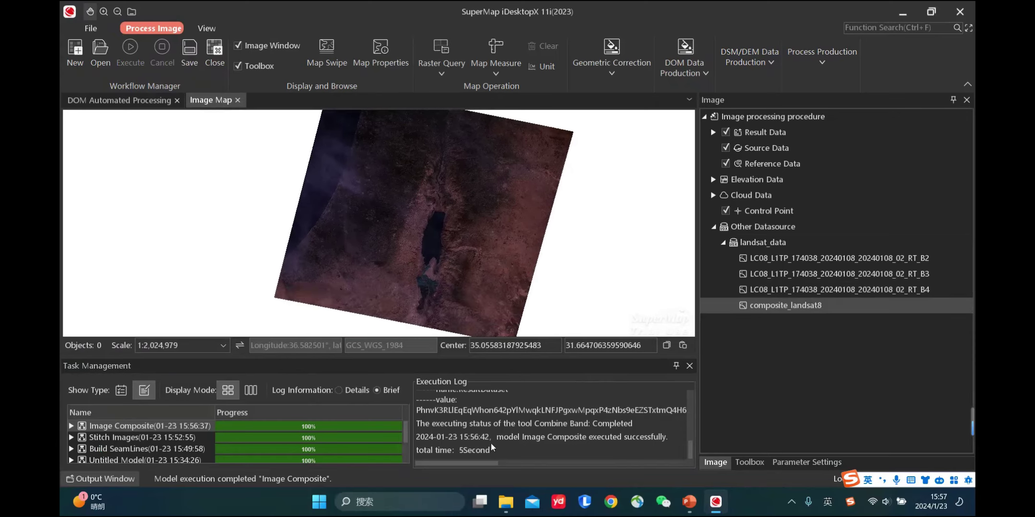
# - Switch to the PowerPoint training presentation and show slide 24, Calculate Normalized Index
pyautogui.hotkey('alt', 'Tab')
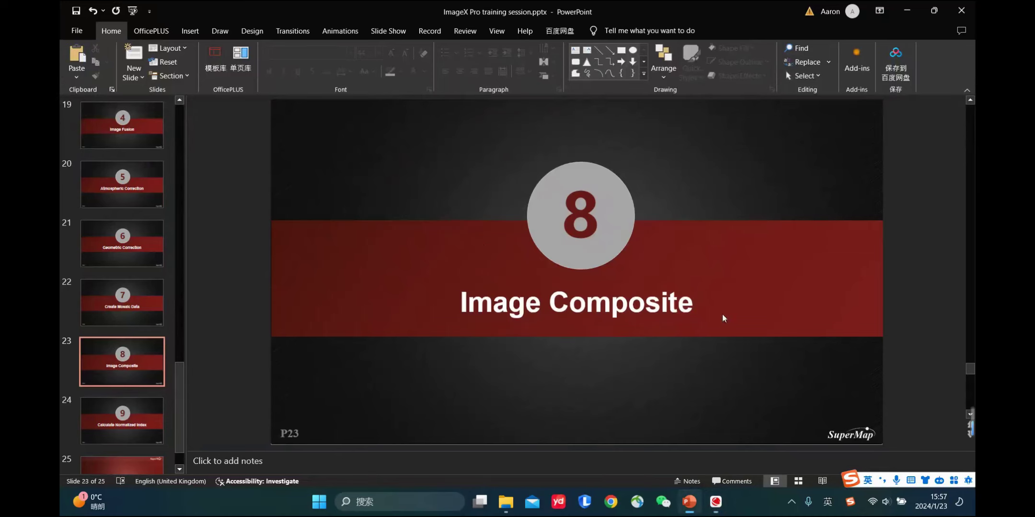
pyautogui.click(158, 408)
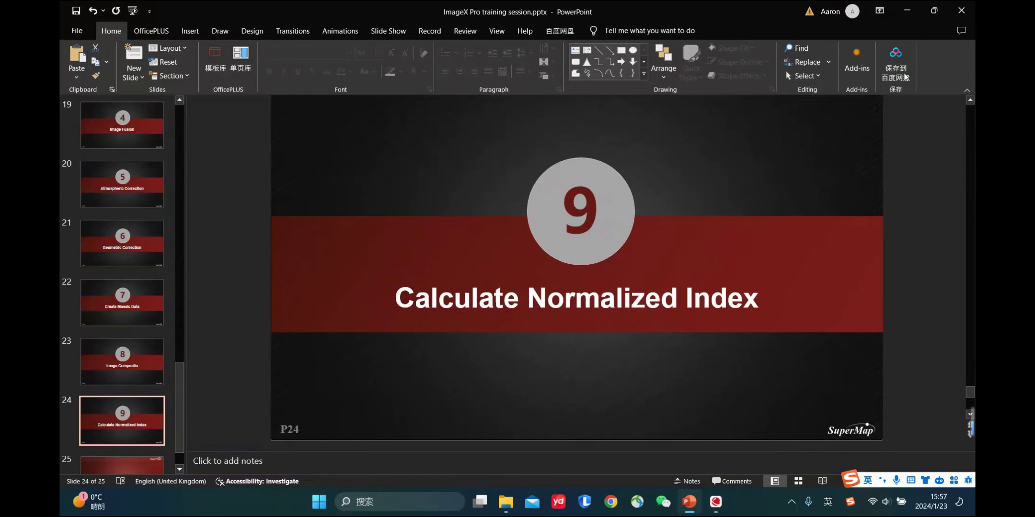
# - Switch back to SuperMap iDesktopX, create a new image processing workflow and show its empty image map
pyautogui.hotkey('alt', 'Tab')
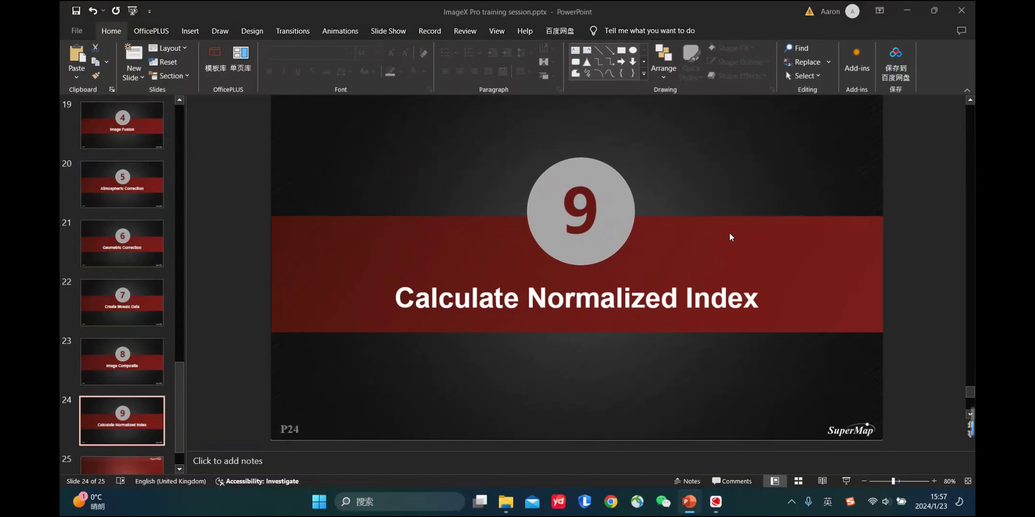
pyautogui.click(483, 184)
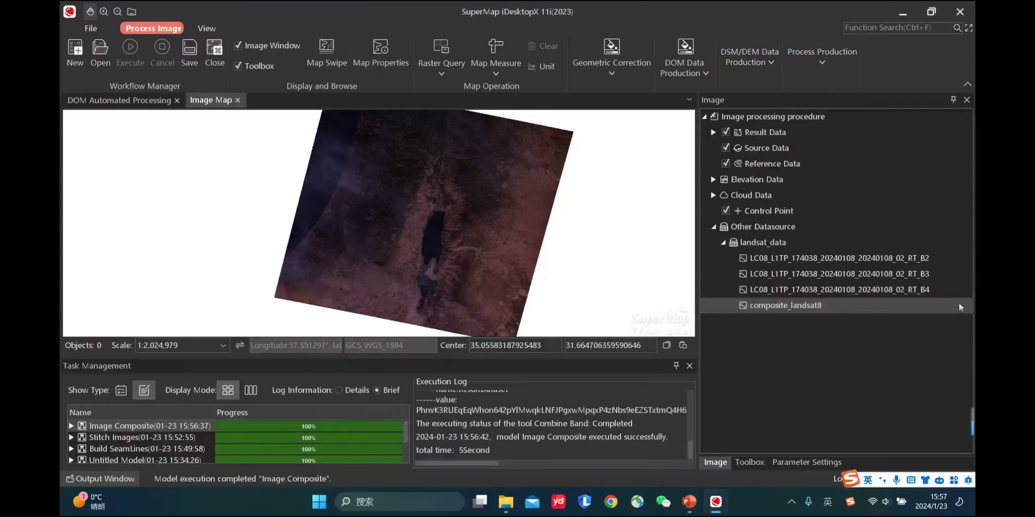
pyautogui.click(750, 463)
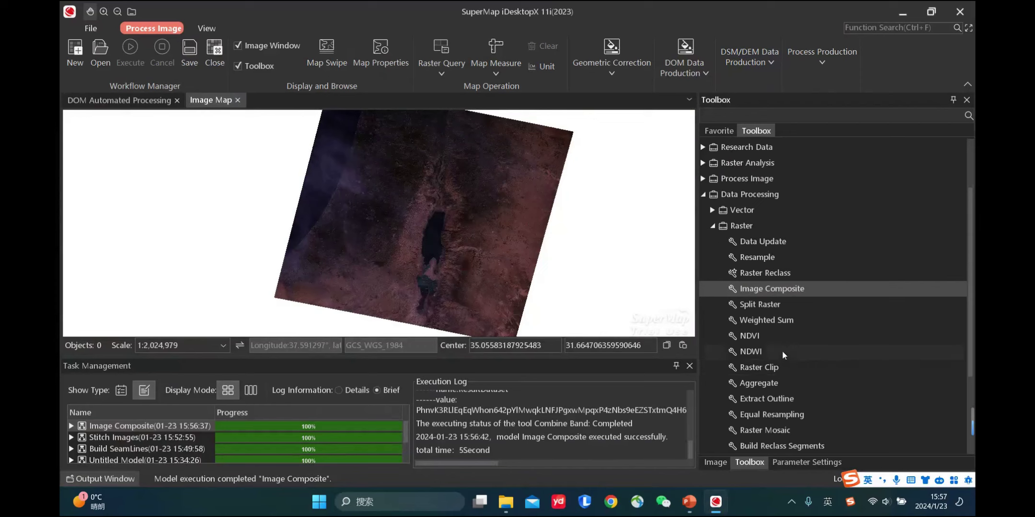
pyautogui.click(715, 462)
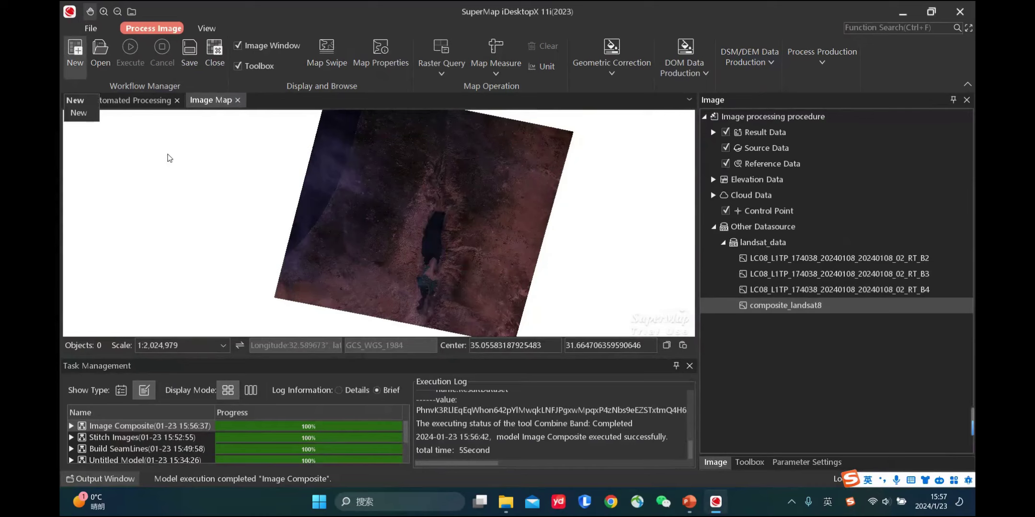
pyautogui.click(75, 66)
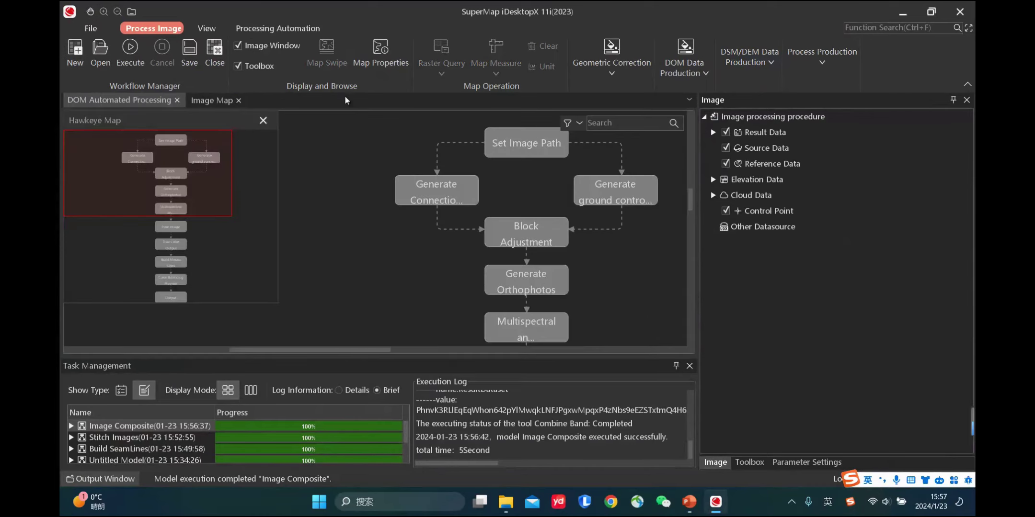
pyautogui.click(213, 100)
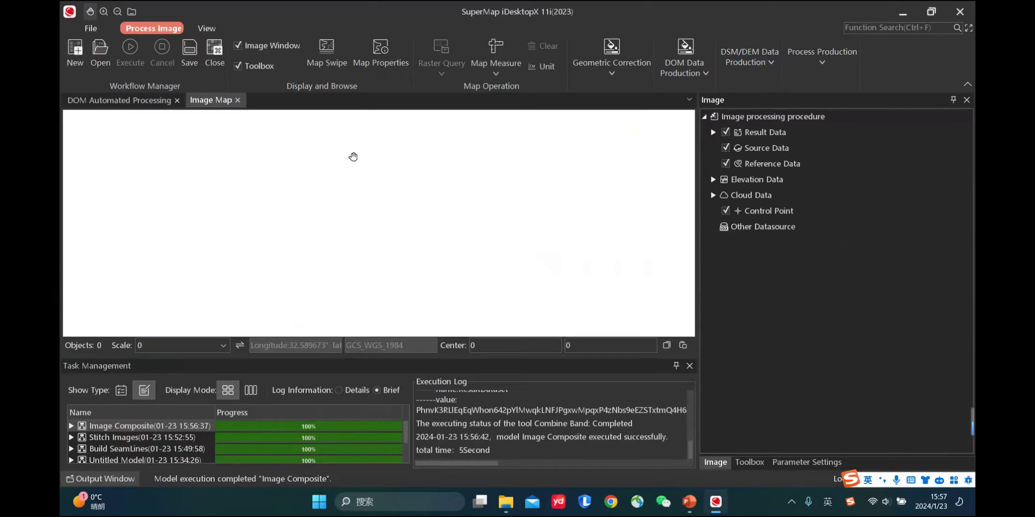
# - Start adding a raster to Reference Data and open the image file selection
pyautogui.rightClick(763, 166)
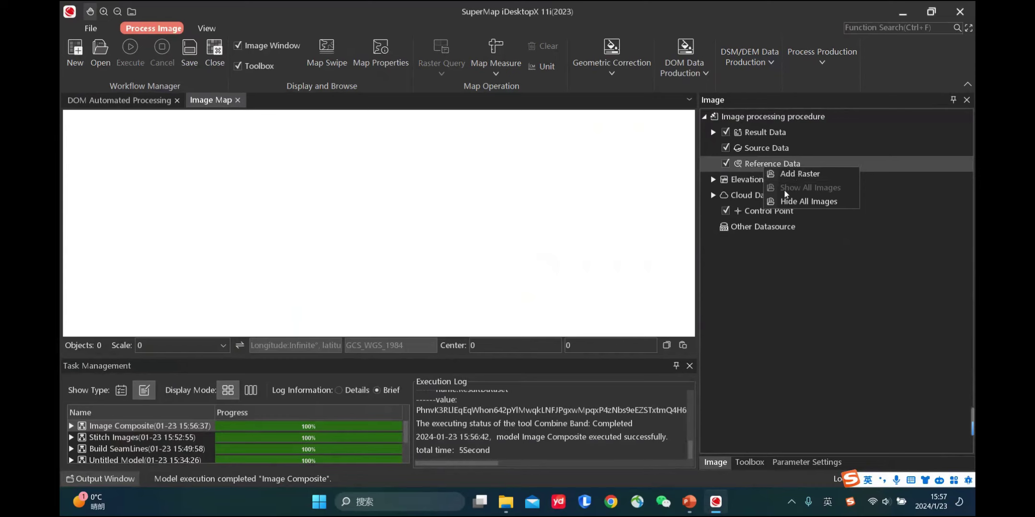
pyautogui.click(822, 175)
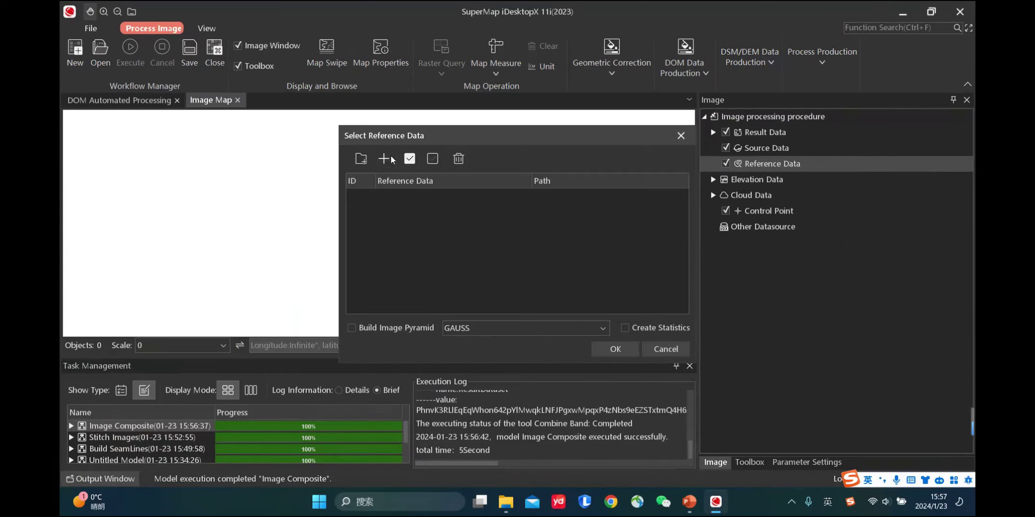
pyautogui.click(386, 161)
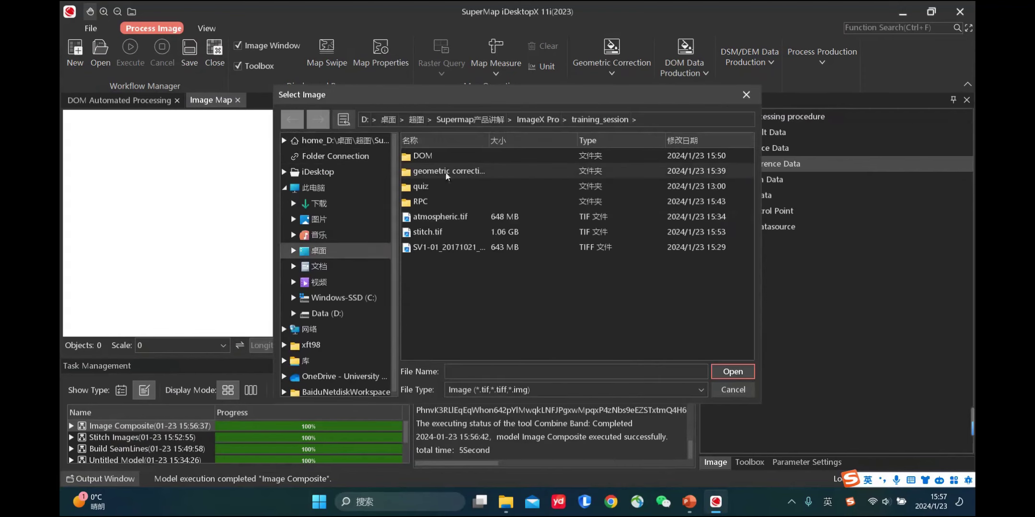
pyautogui.click(456, 169)
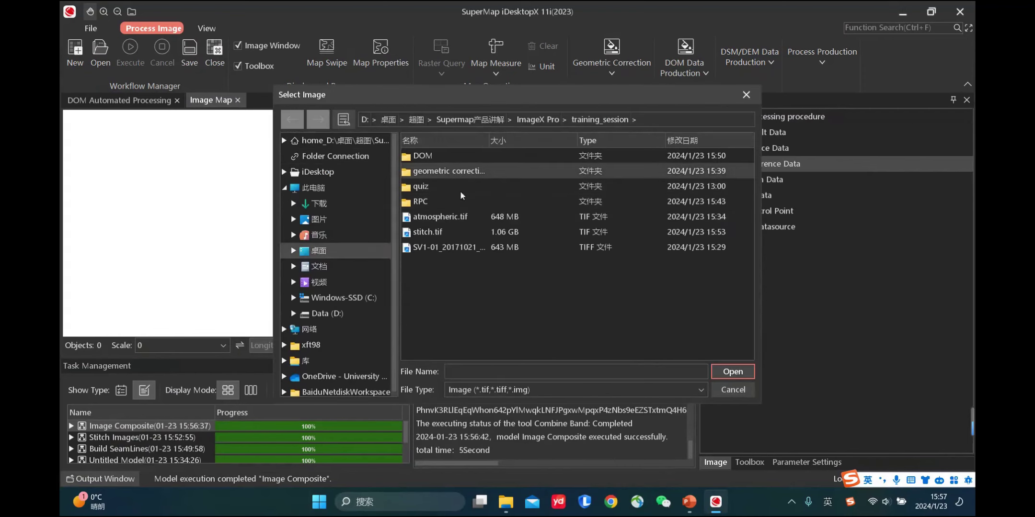
pyautogui.click(554, 121)
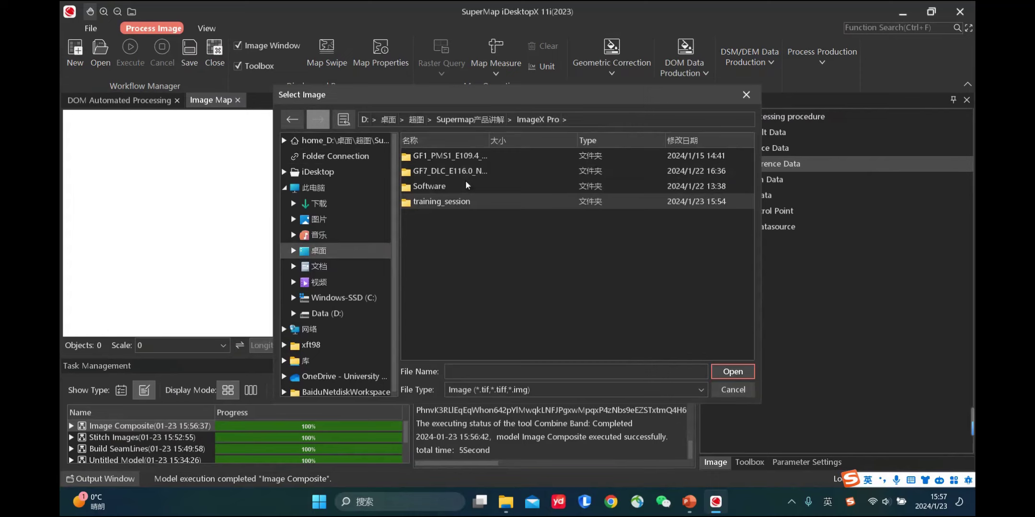
pyautogui.doubleClick(454, 204)
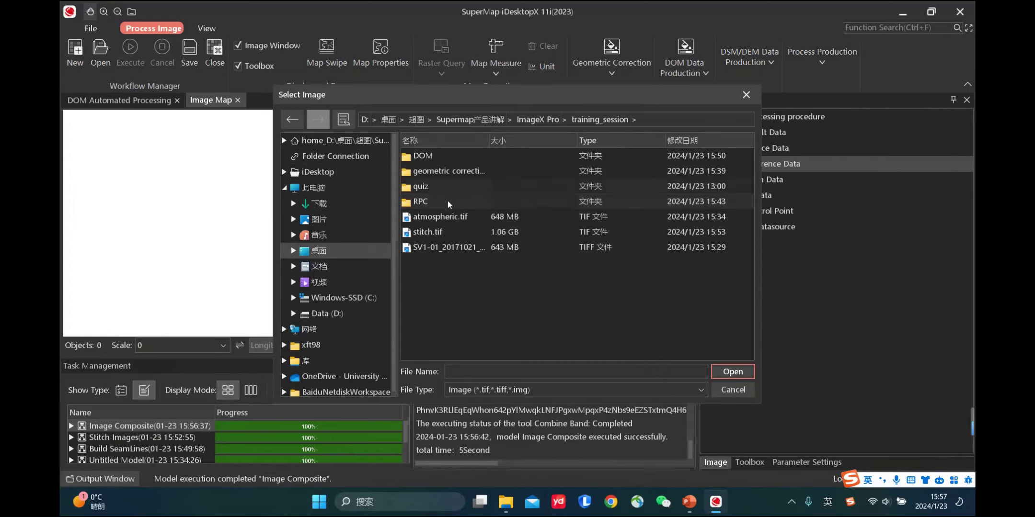
pyautogui.click(472, 119)
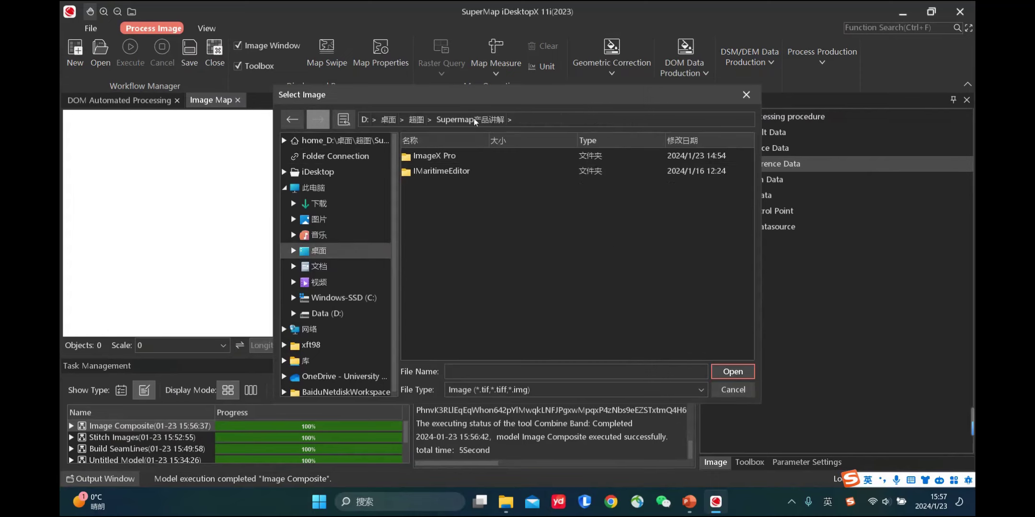
# - Browse to the Landsat 8 scene folder D:\SupermapLearn\image\landsat\LC08_L1TP_174038_20240108_20240108_02_RT
pyautogui.click(320, 314)
pyautogui.scroll(-3, 473, 283)
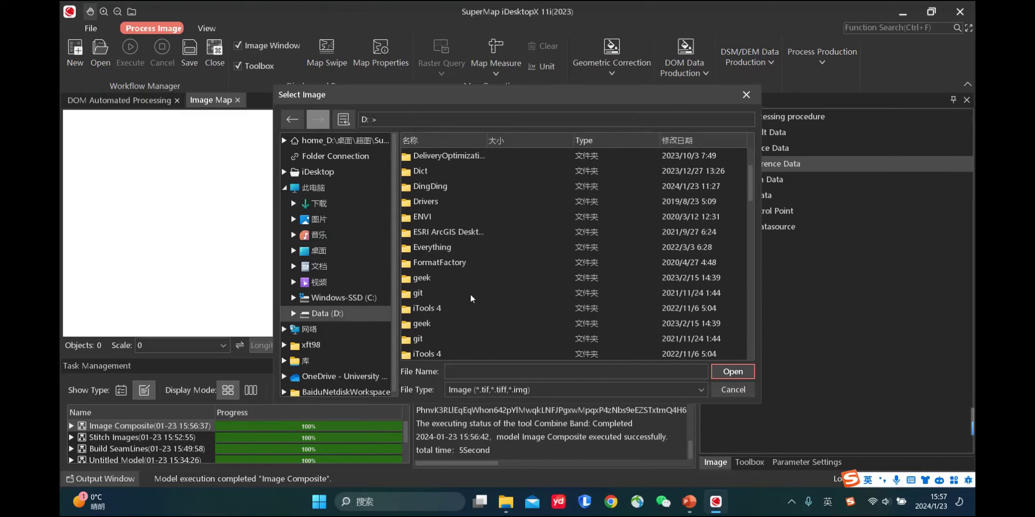
pyautogui.scroll(-4, 465, 293)
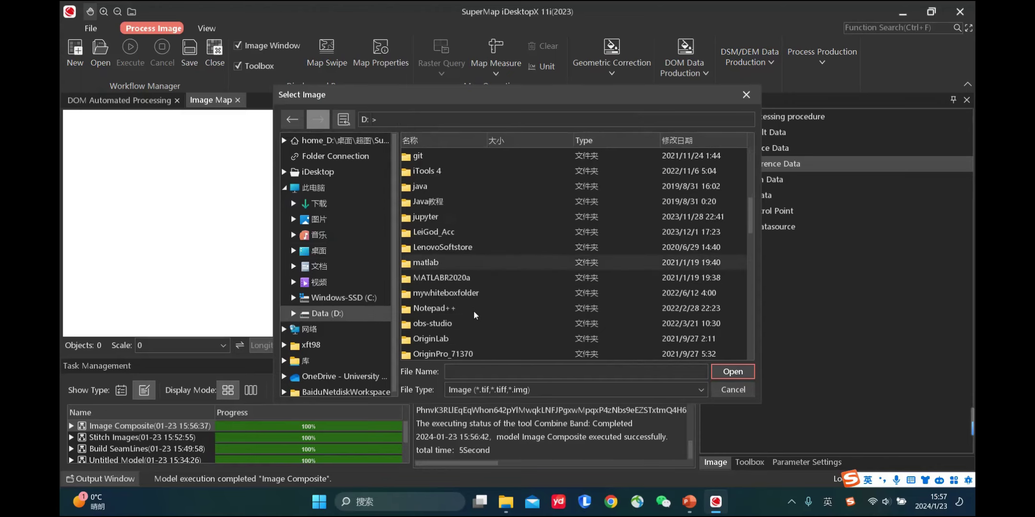
pyautogui.scroll(-8, 473, 311)
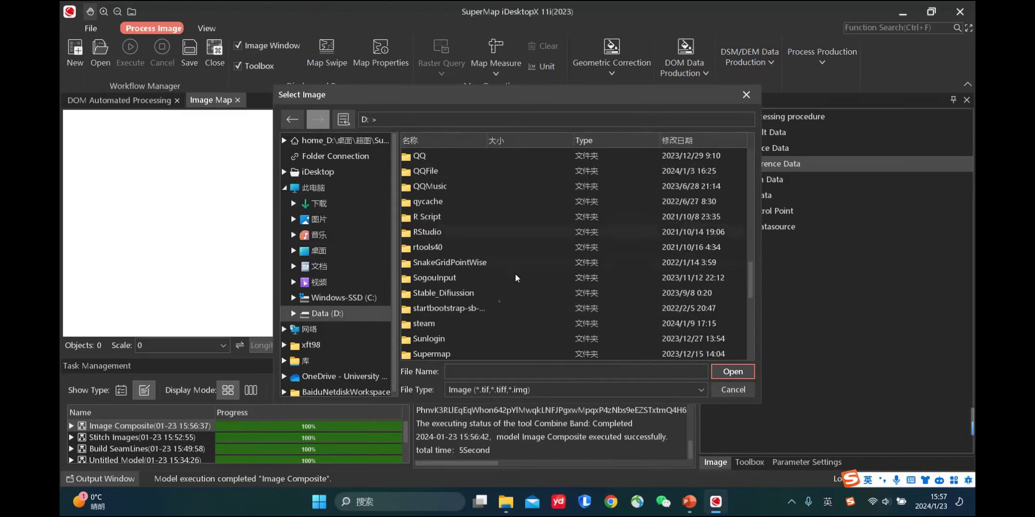
pyautogui.scroll(-3, 515, 274)
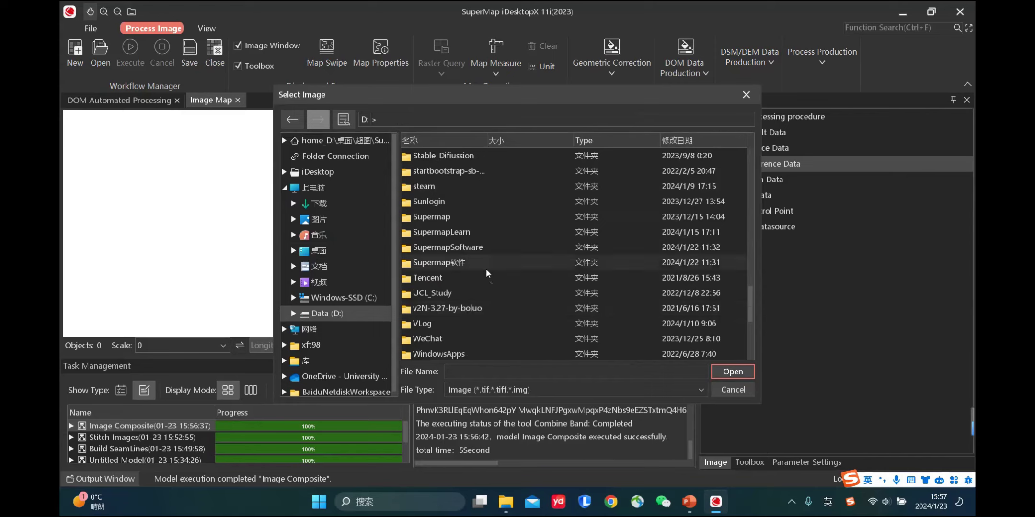
pyautogui.doubleClick(490, 232)
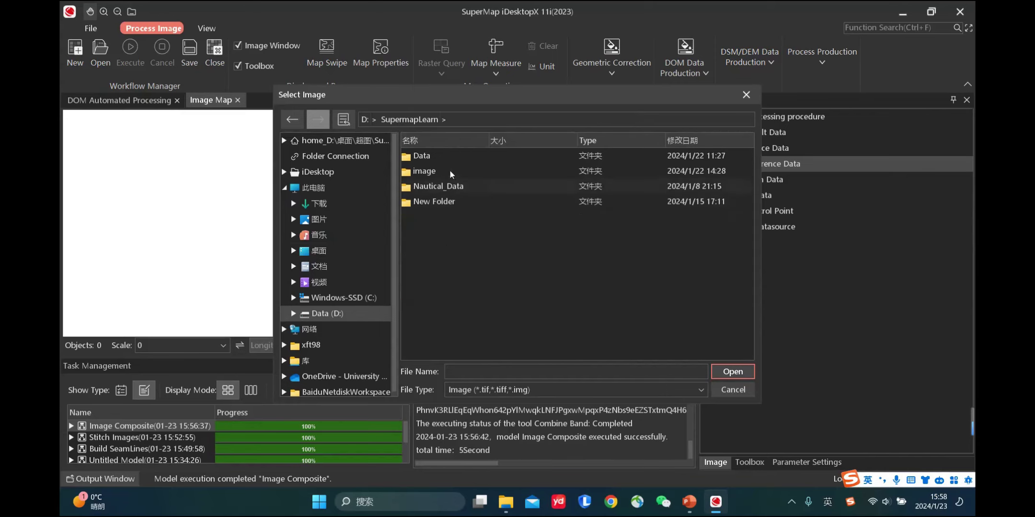
pyautogui.doubleClick(449, 170)
pyautogui.doubleClick(439, 200)
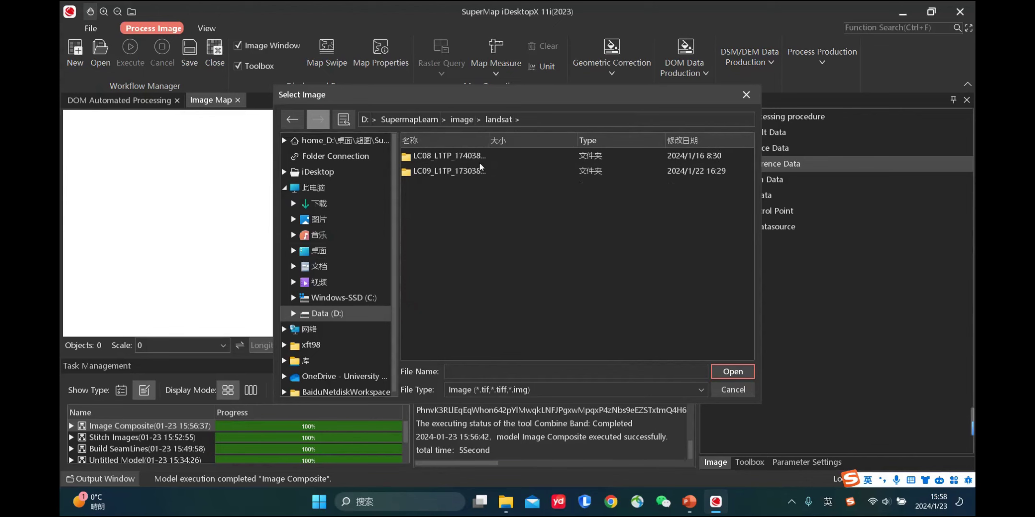
pyautogui.doubleClick(479, 156)
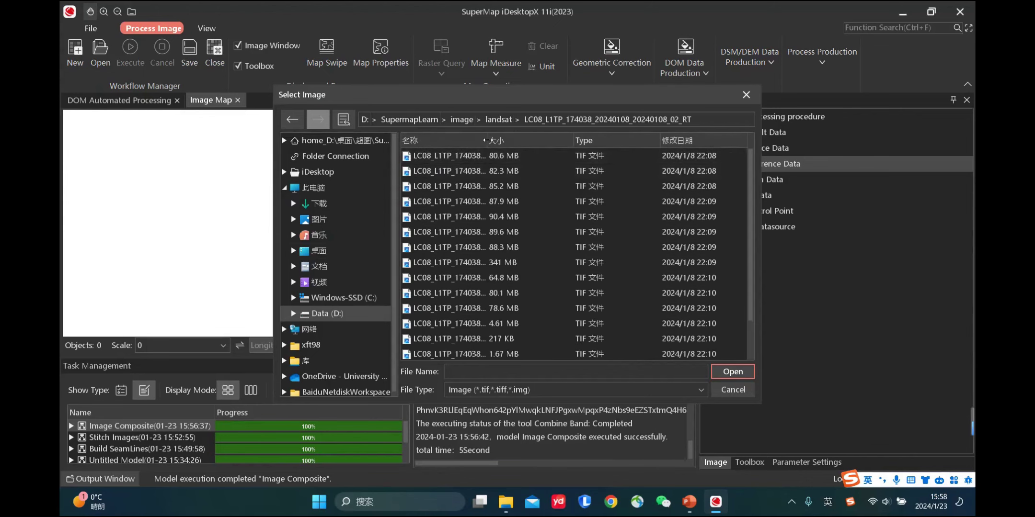
# - Add the Landsat 8 band files B4.TIF and B5.TIF together as reference data
pyautogui.moveTo(488, 140); pyautogui.dragTo(666, 161)
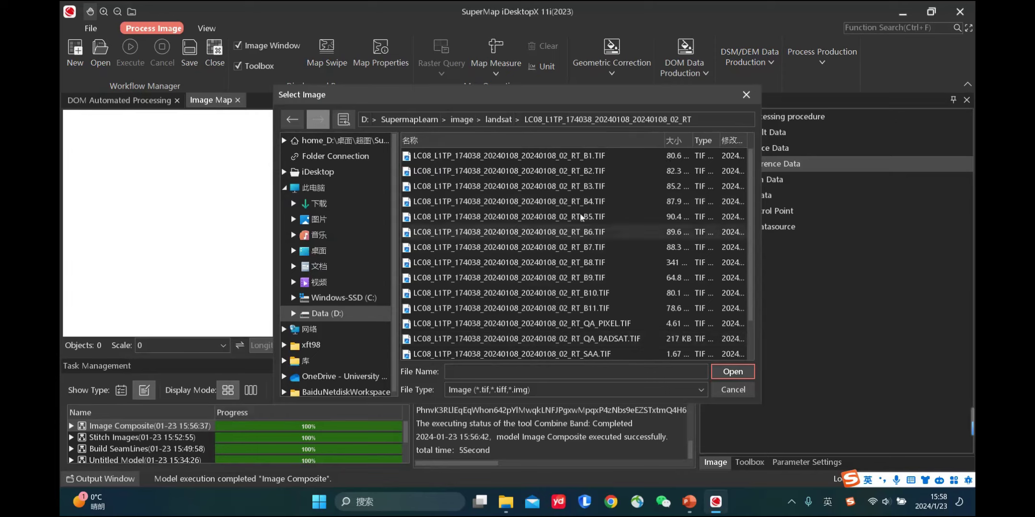
pyautogui.click(614, 217)
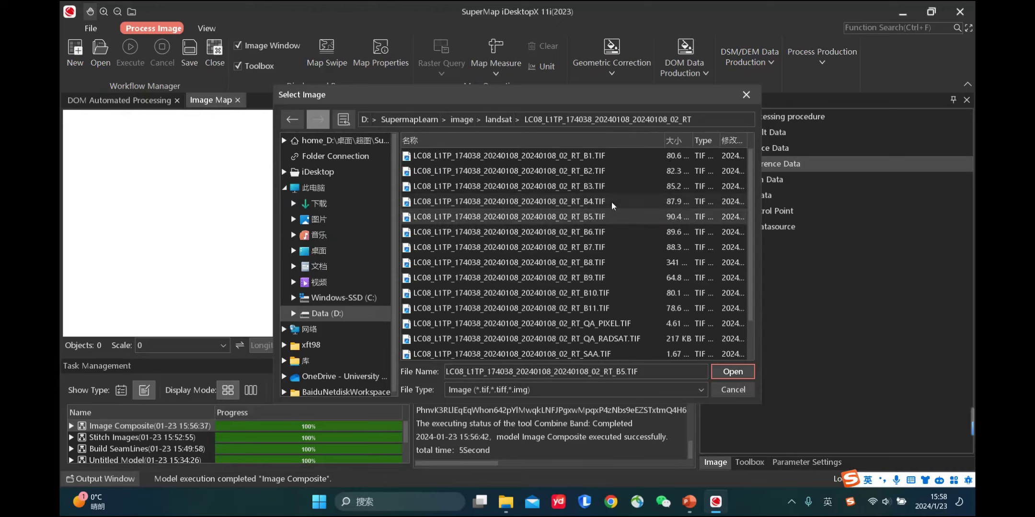
pyautogui.keyDown('ctrl'); pyautogui.click(605, 201); pyautogui.keyUp('ctrl')
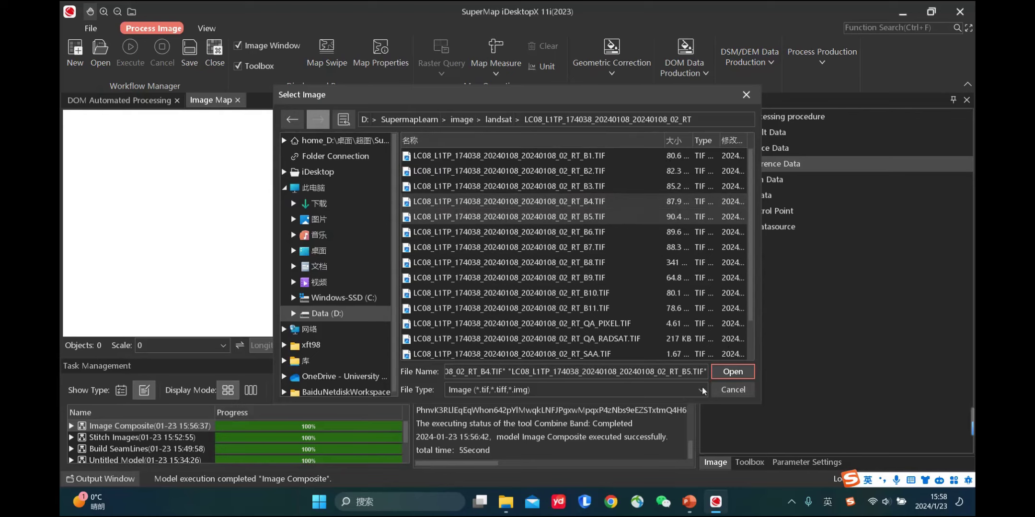
pyautogui.click(739, 372)
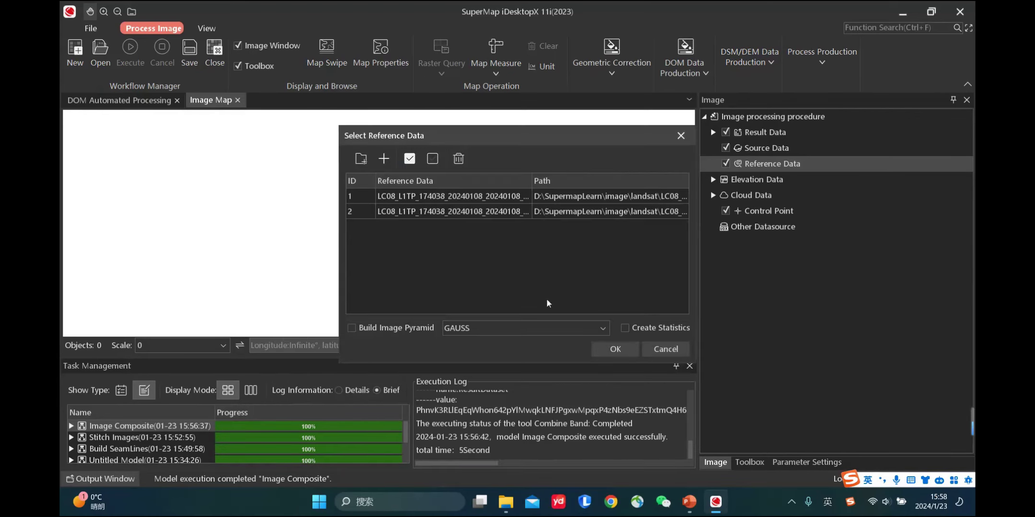
pyautogui.click(615, 349)
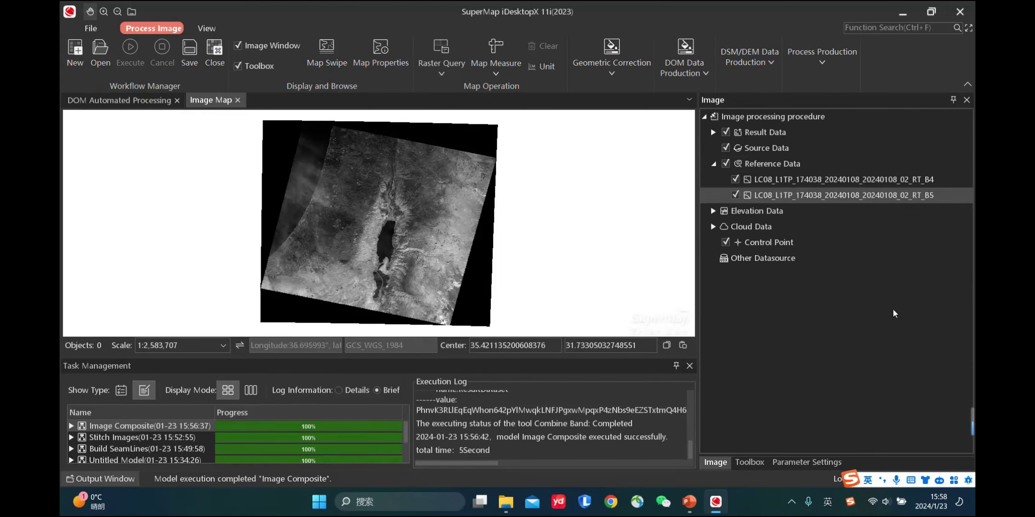
# - Open the NDVI tool and assign the B4 datasource to the red band and the B5 datasource to the near-infrared band
pyautogui.click(750, 462)
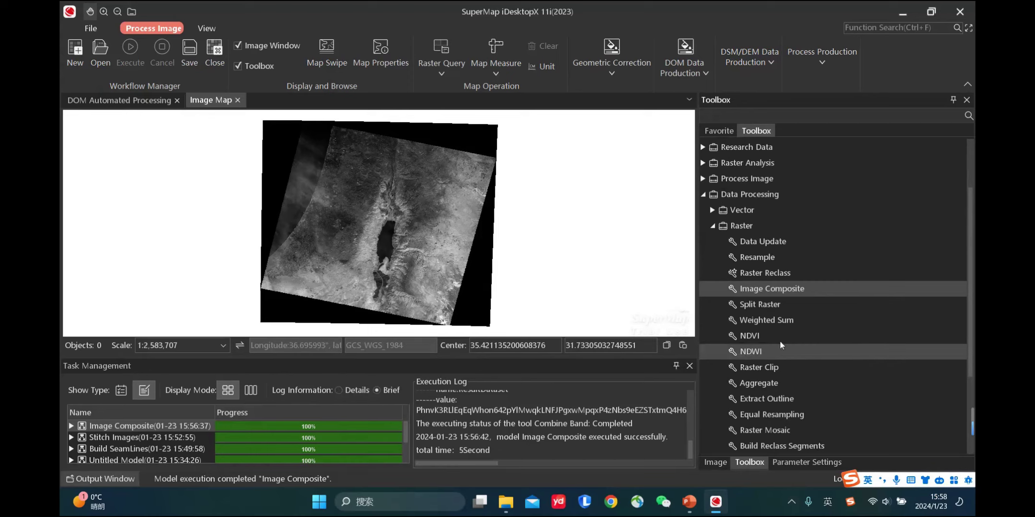
pyautogui.click(766, 337)
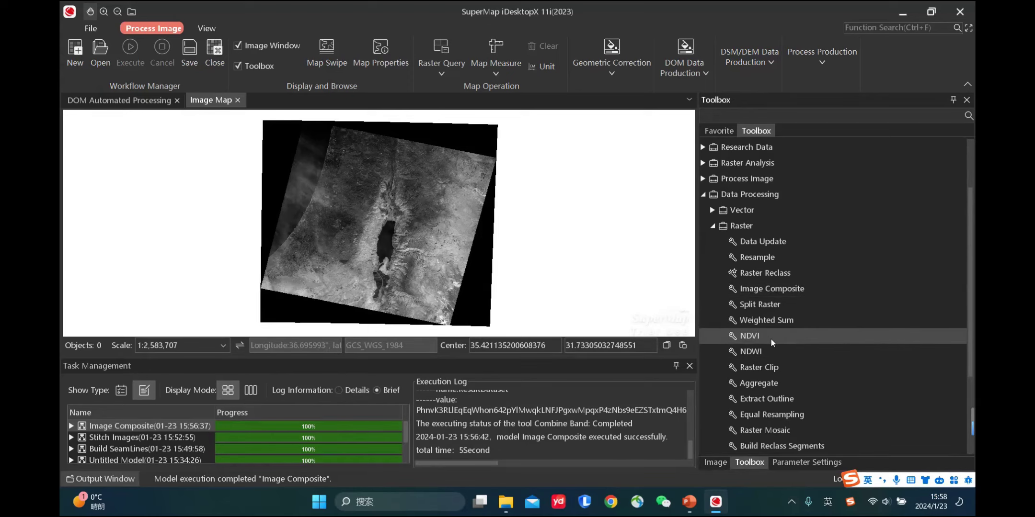
pyautogui.doubleClick(765, 335)
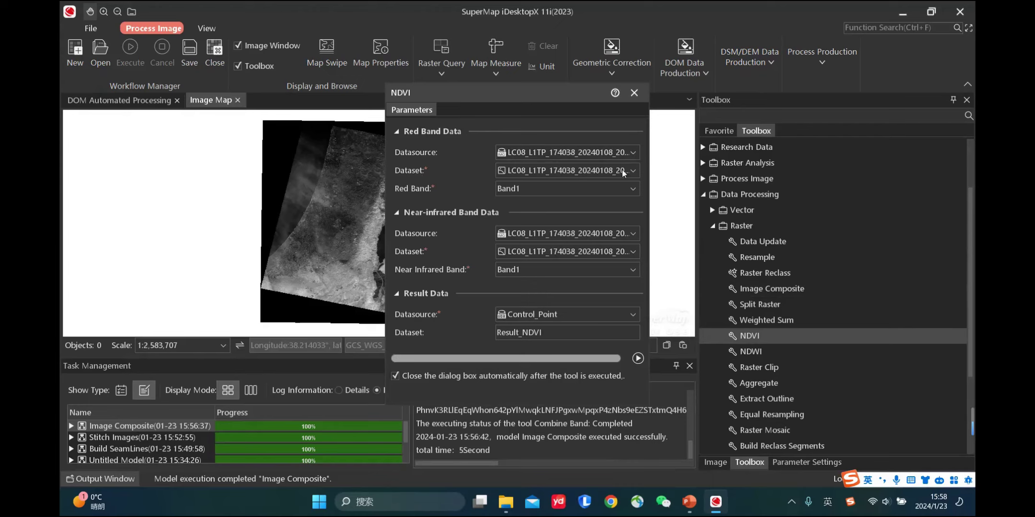
pyautogui.click(617, 154)
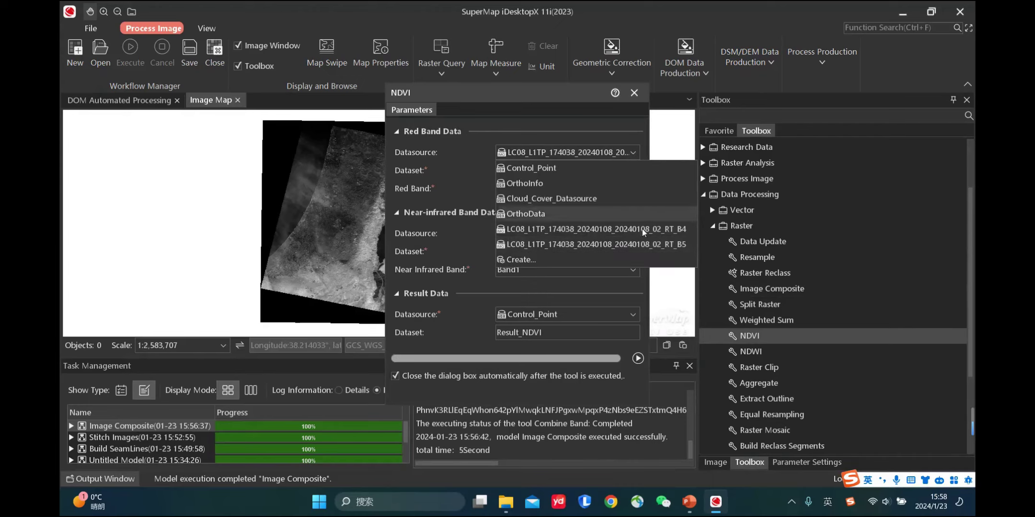
pyautogui.click(620, 229)
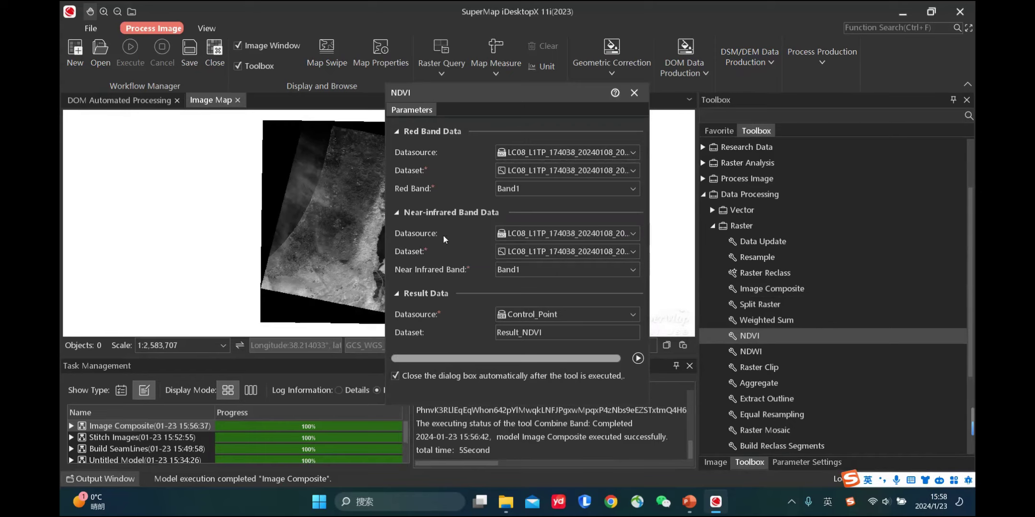
pyautogui.click(633, 233)
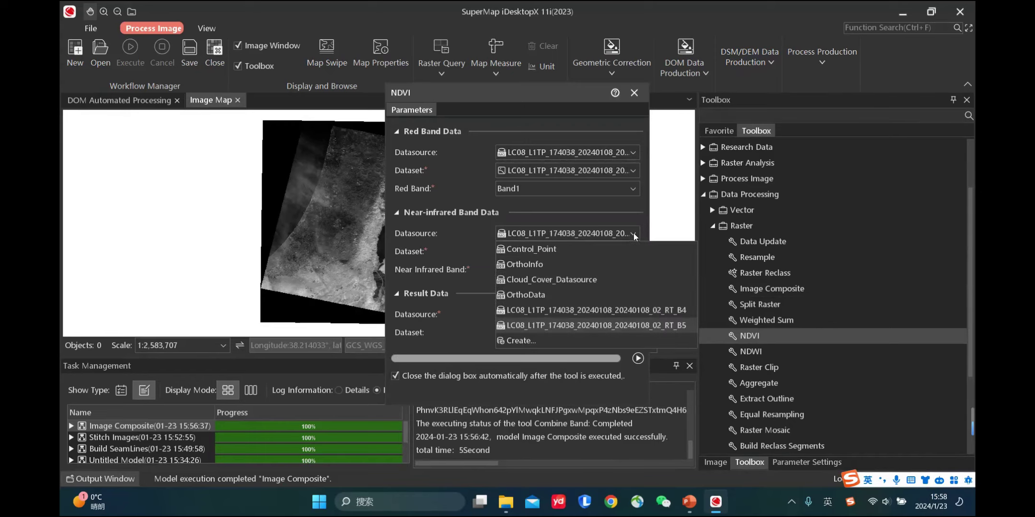
pyautogui.click(631, 328)
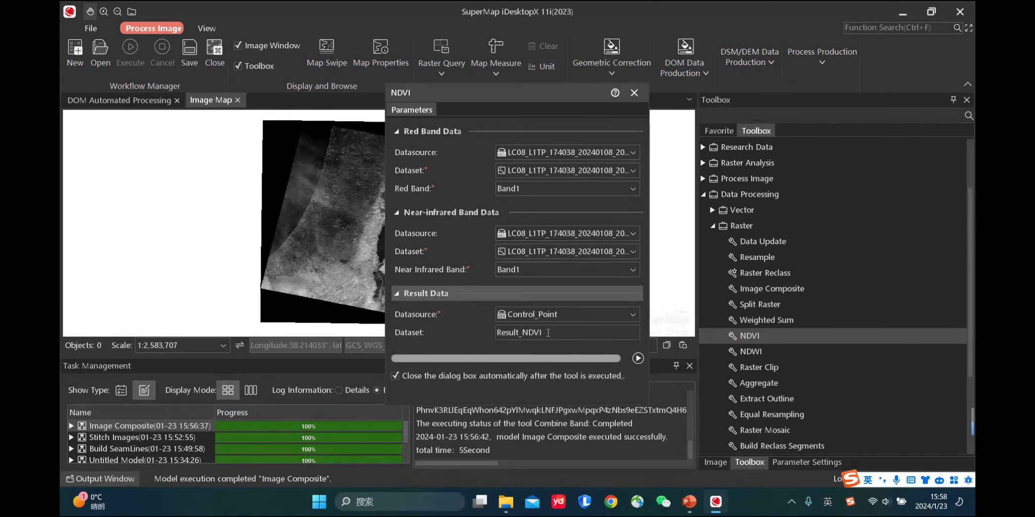
# - Create a file datasource named NDVI in the training_session folder for the result data and run the NDVI calculation
pyautogui.click(577, 316)
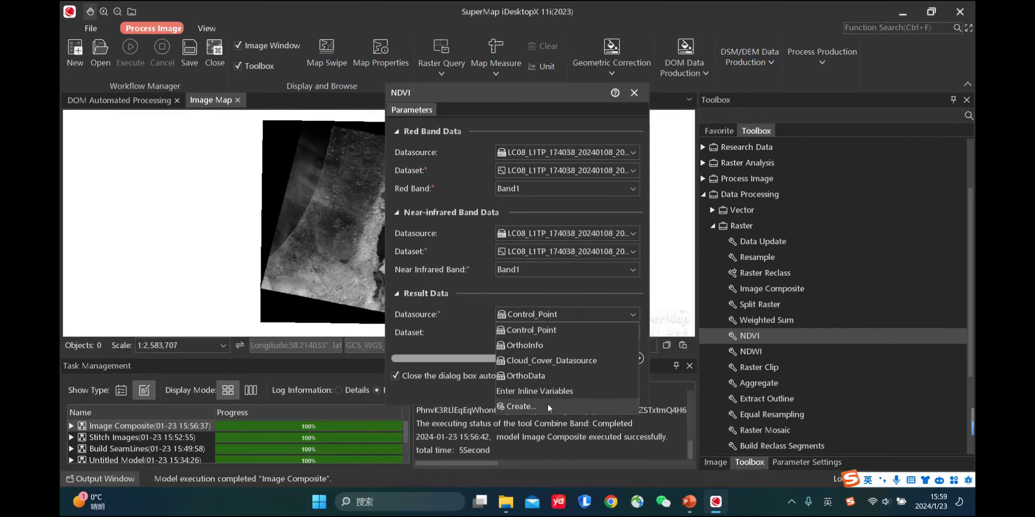
pyautogui.click(532, 406)
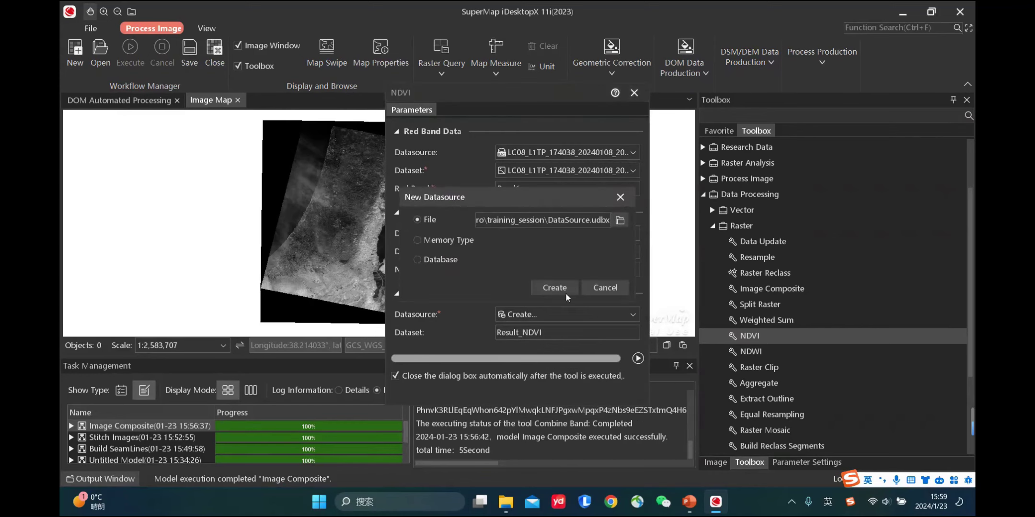
pyautogui.click(620, 220)
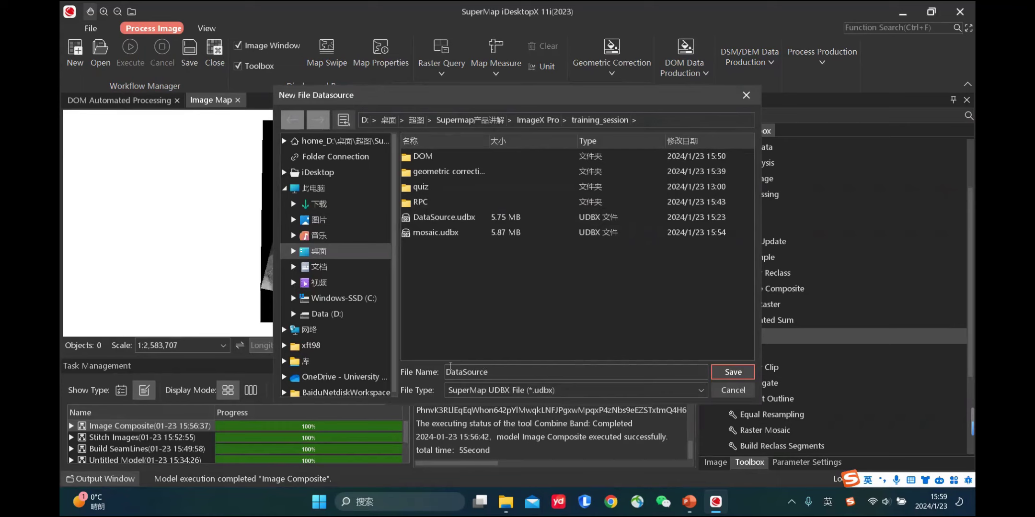
pyautogui.moveTo(498, 372); pyautogui.dragTo(402, 361)
pyautogui.write('NDVI')
pyautogui.click(733, 372)
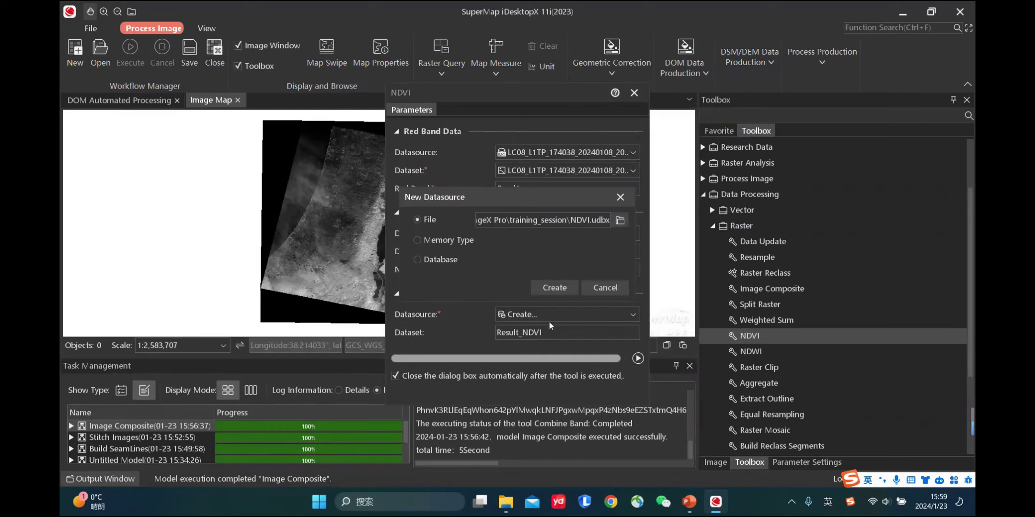
pyautogui.click(554, 288)
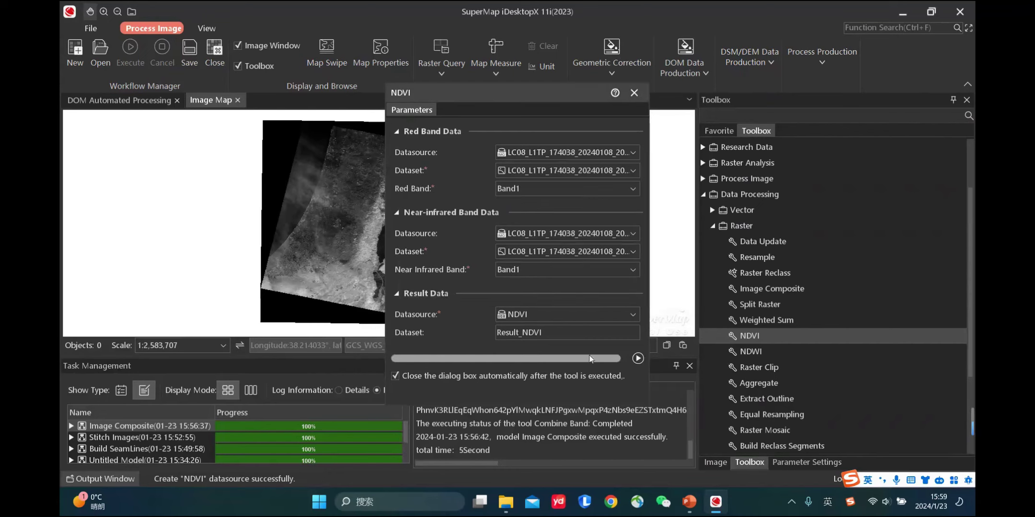
pyautogui.click(636, 359)
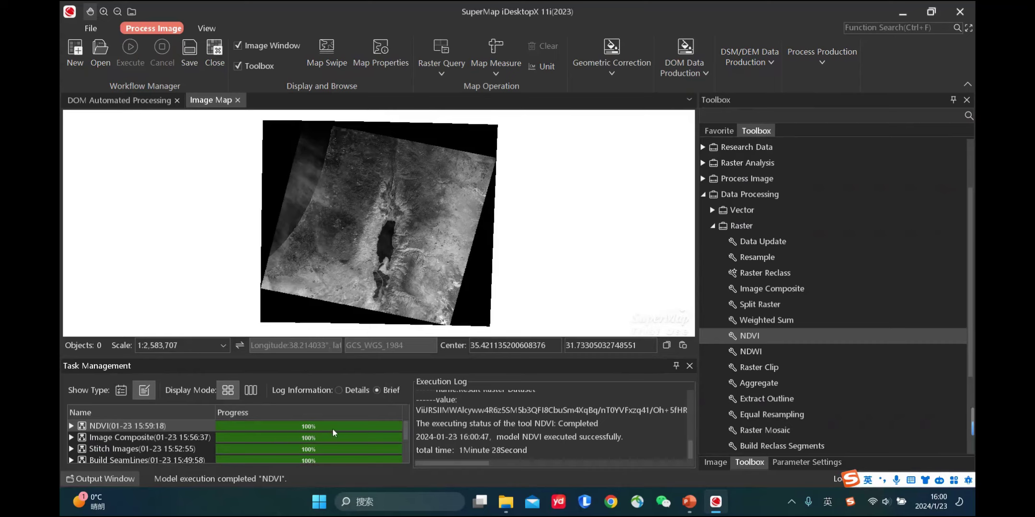
# - Display the Result_NDVI dataset from the NDVI datasource under Other Datasource in the image map
pyautogui.click(715, 462)
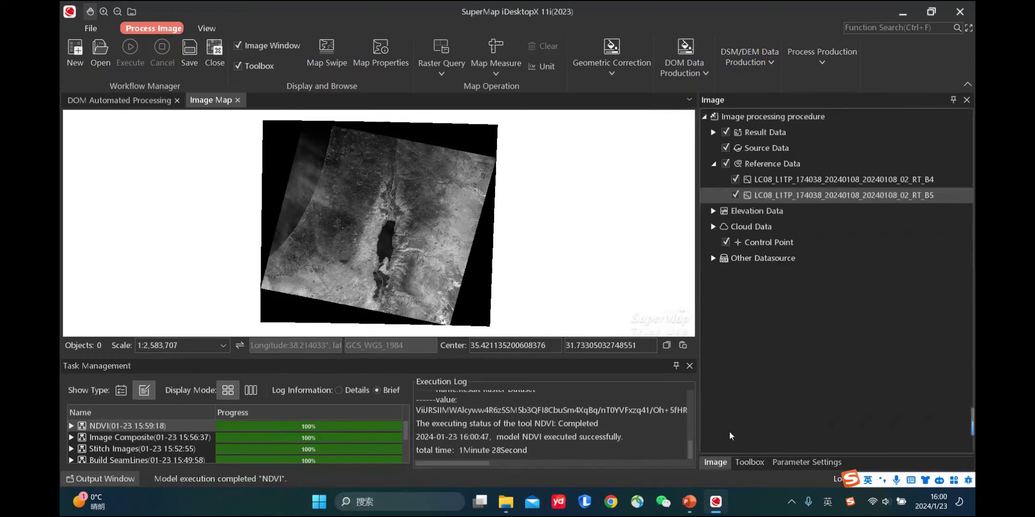
pyautogui.click(712, 259)
pyautogui.click(722, 274)
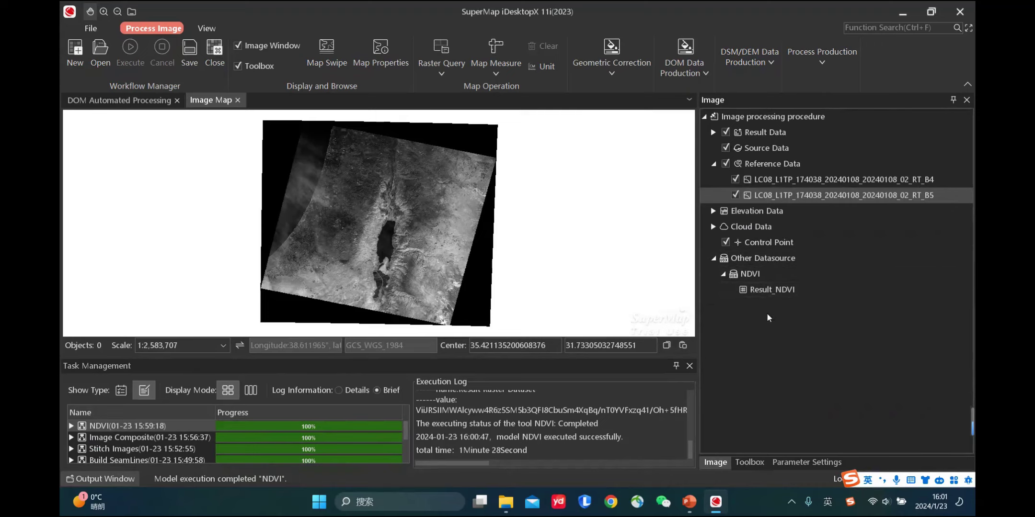
pyautogui.rightClick(790, 293)
pyautogui.click(837, 301)
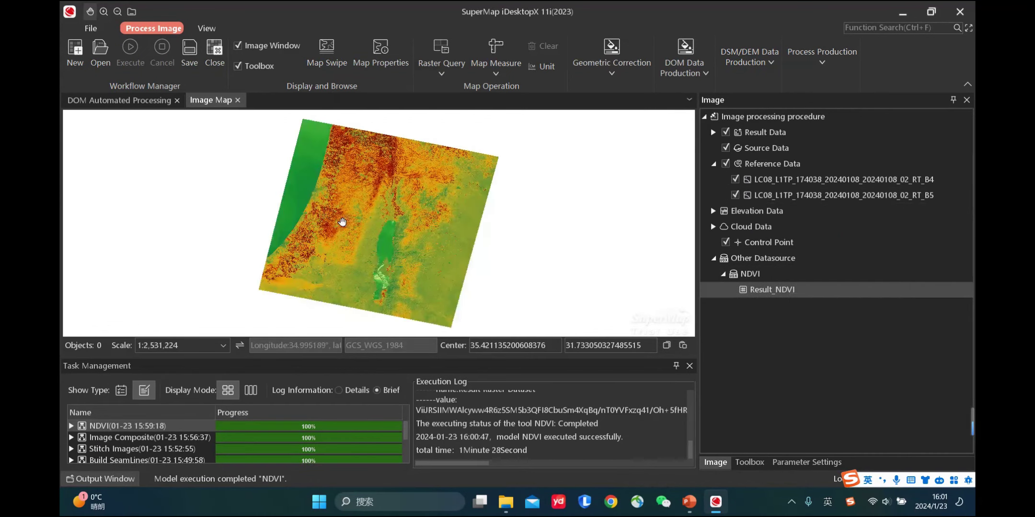
pyautogui.moveTo(343, 222); pyautogui.dragTo(378, 222)
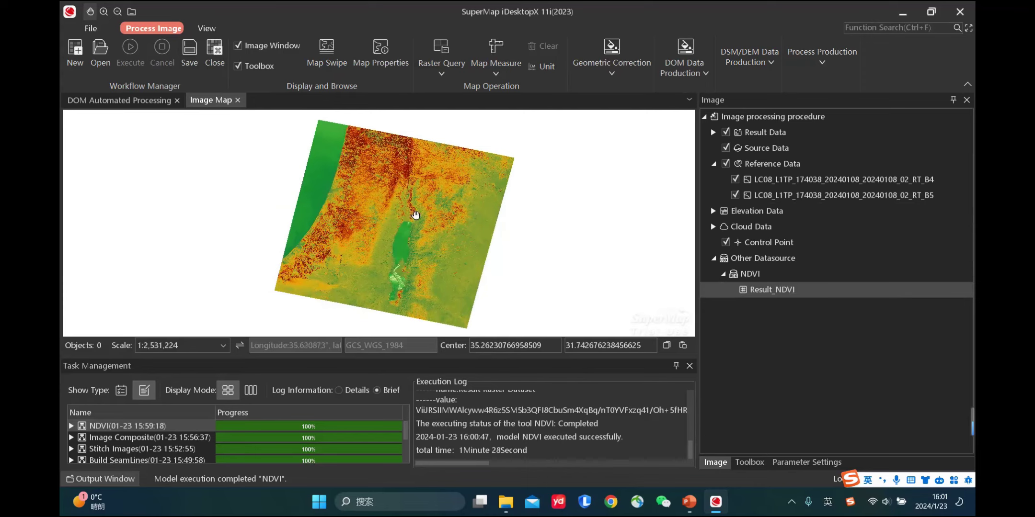
# - Switch to the ImageX Pro training session presentation in PowerPoint and go to the closing slide
pyautogui.hotkey('alt', 'Tab')
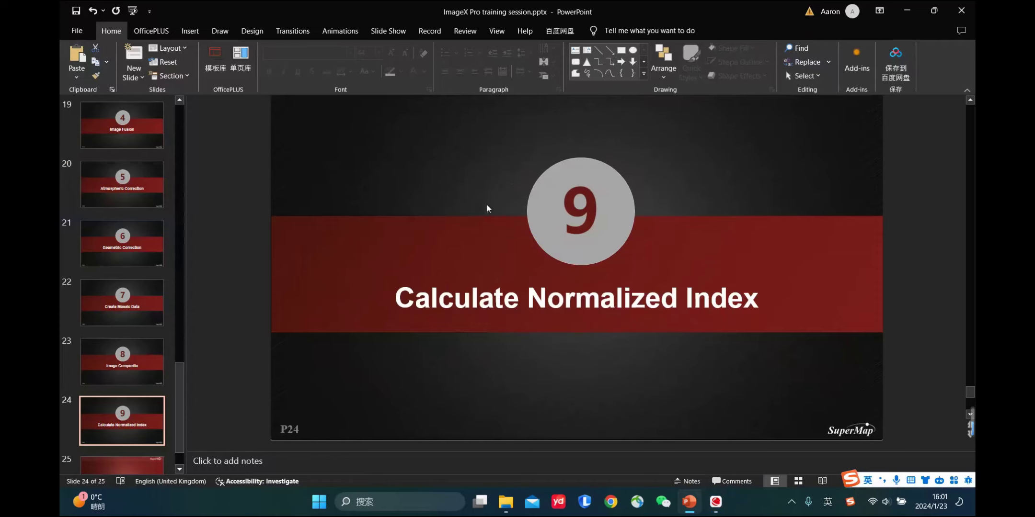
pyautogui.scroll(-1, 456, 227)
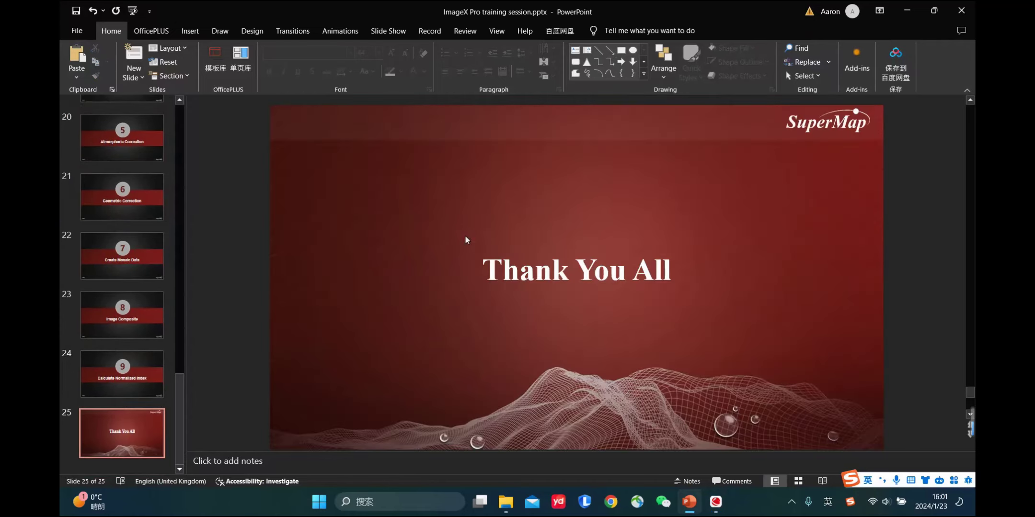